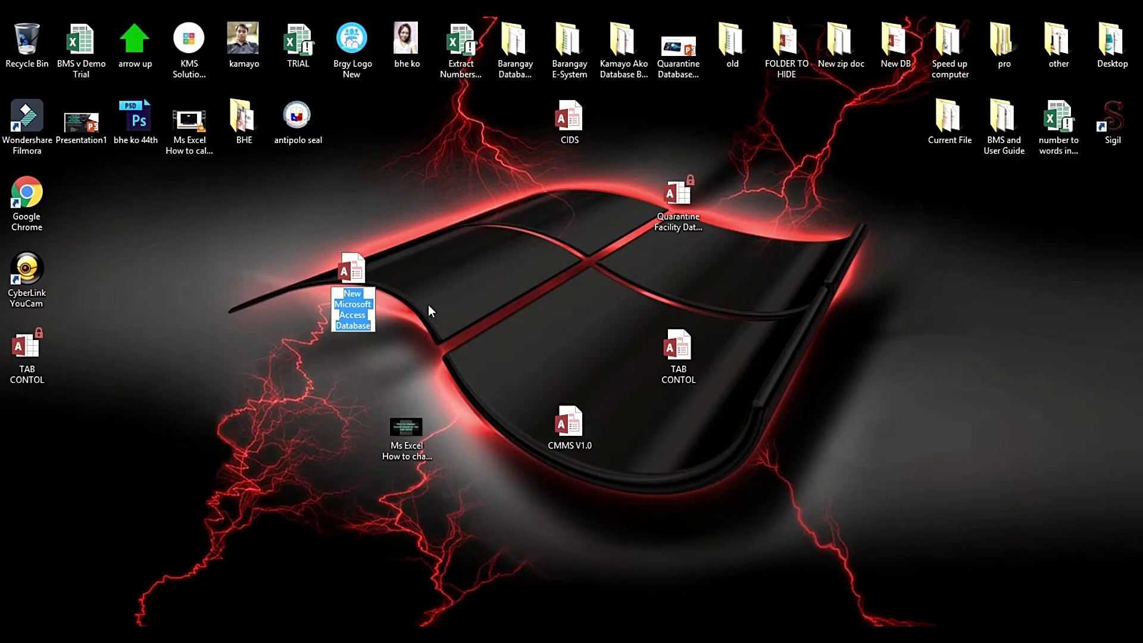
Step: Name the new Access database "tab" and create a blank form in Design view in it
key(BackSpace)
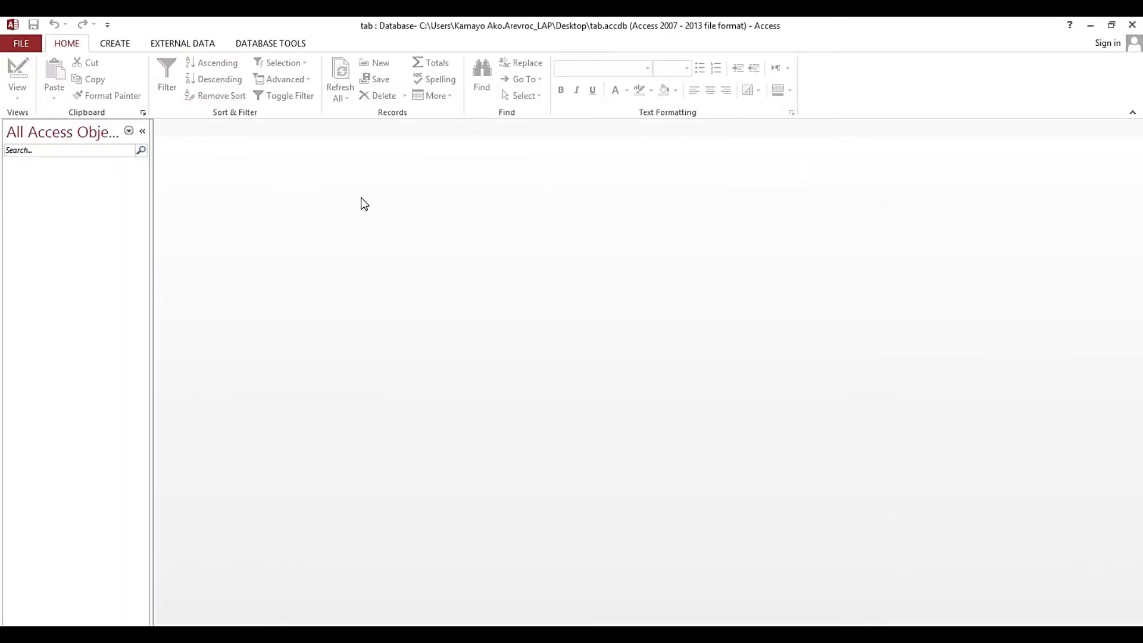
click(116, 43)
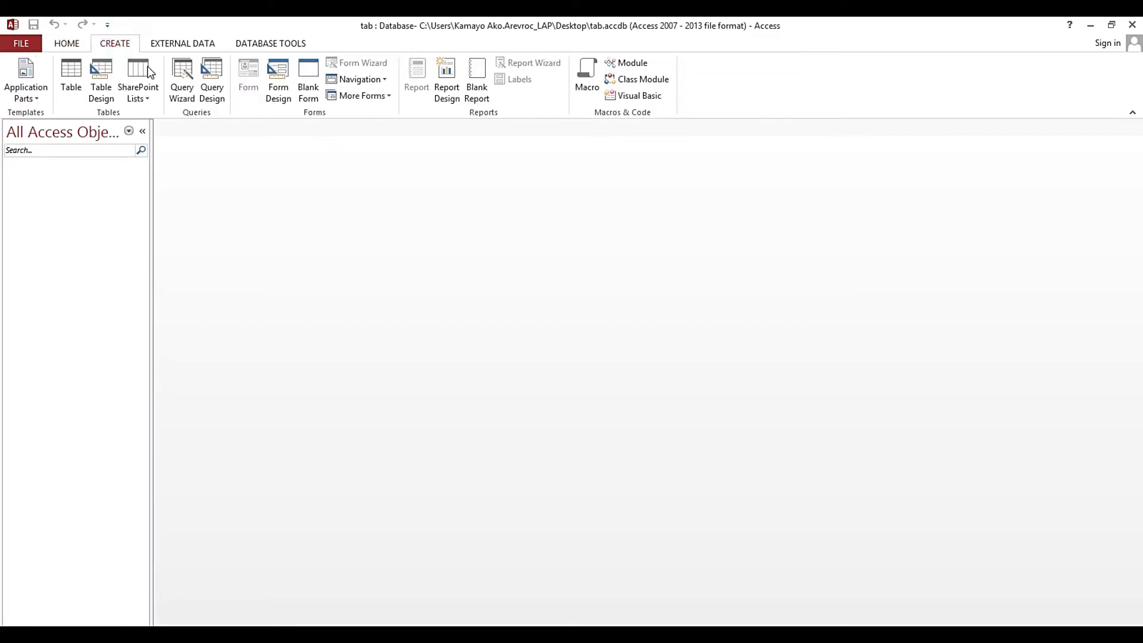
click(279, 79)
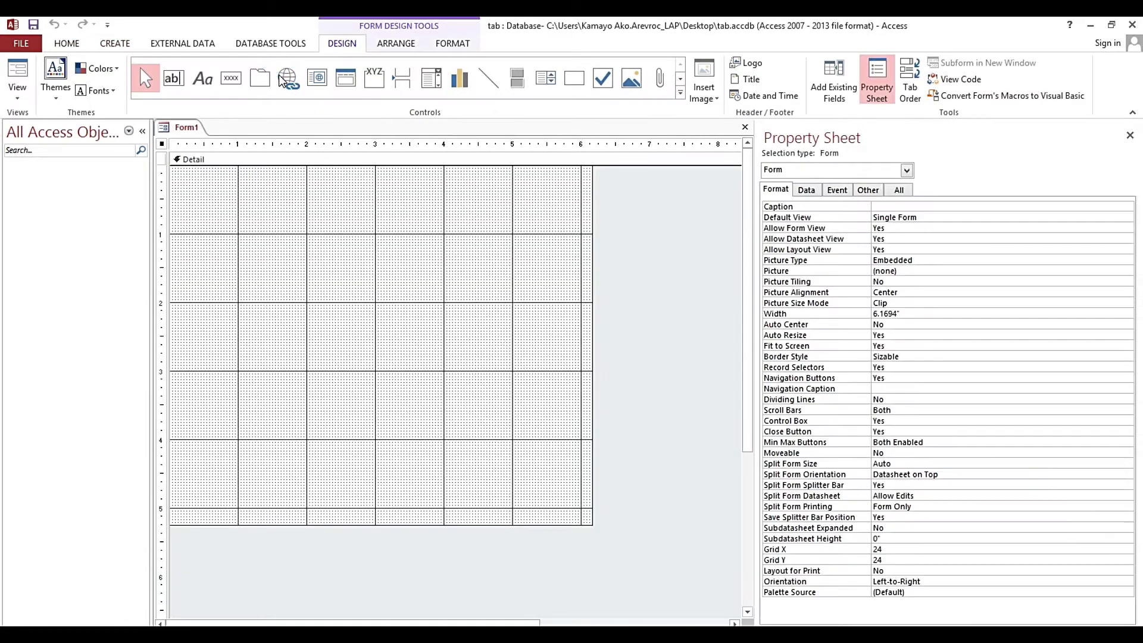
Step: Widen the form to about 10.08 inches, then add a form header and footer with the header about 0.9 inch tall
drag(593, 533, 671, 546)
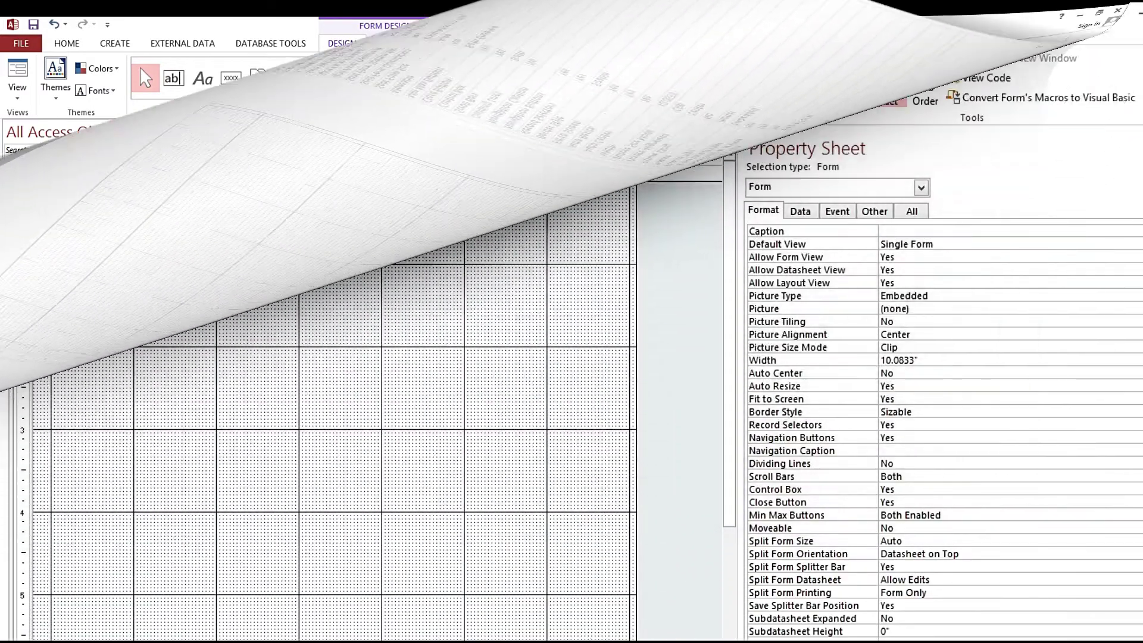
right_click(222, 217)
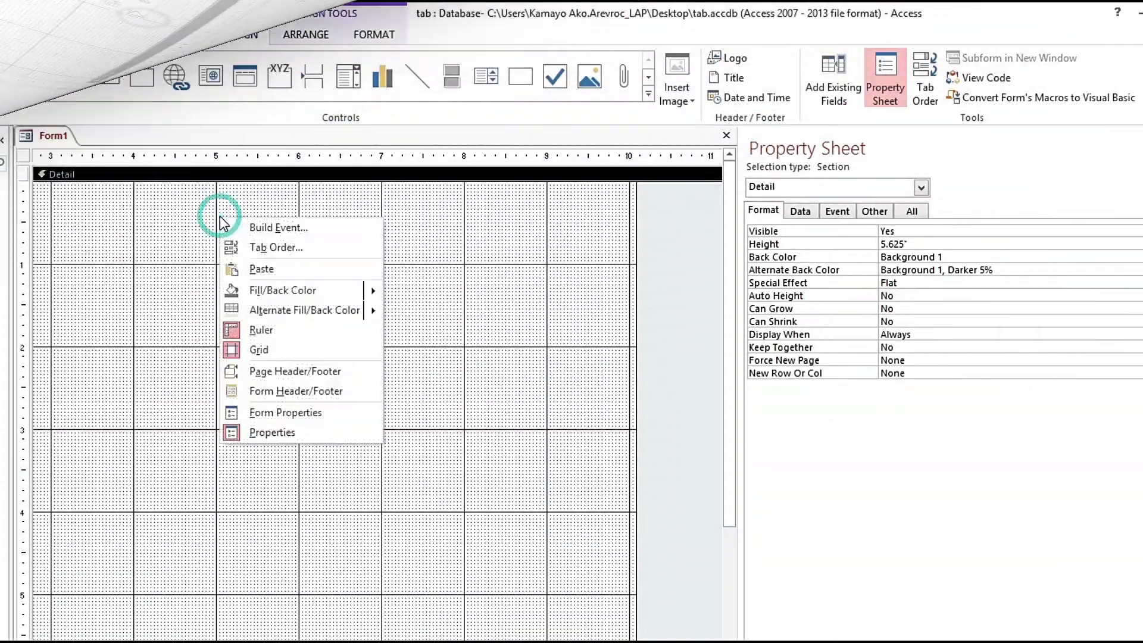
click(286, 401)
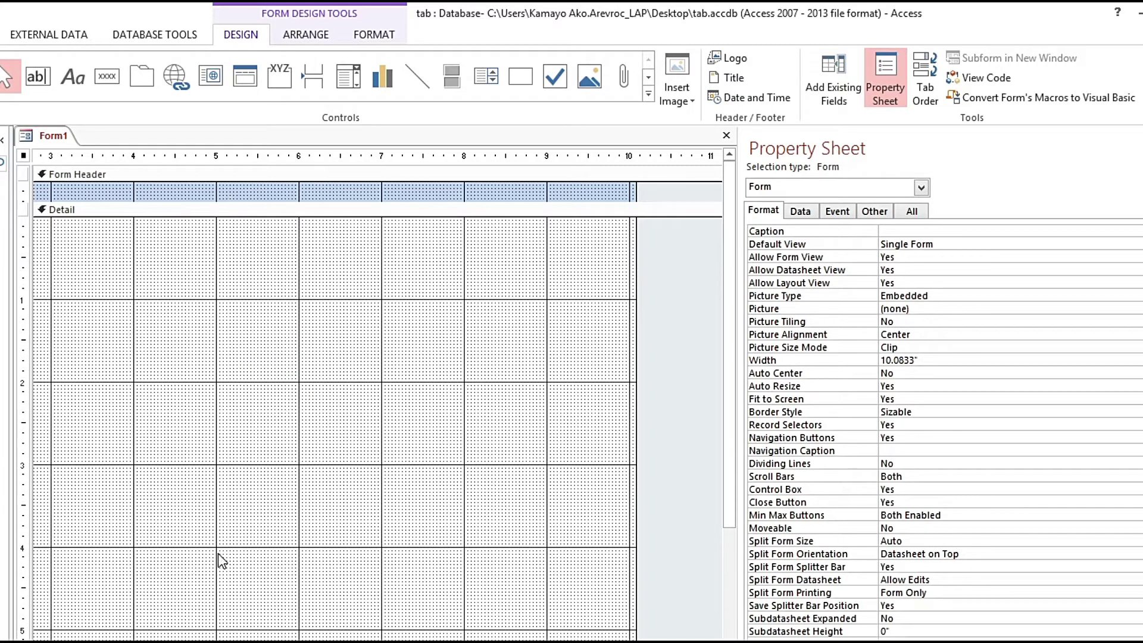
scroll(378, 399, left, 4)
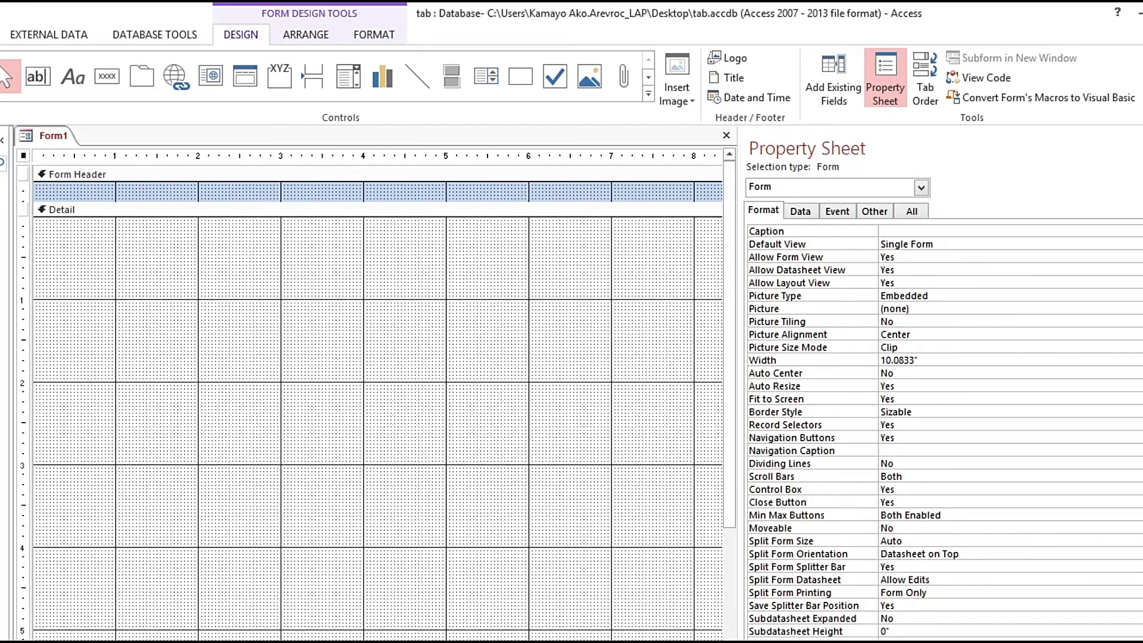
drag(140, 202, 138, 257)
Step: Draw a tab control about 7.75 by 4.25 inches in the Detail section and insert two additional pages
click(142, 76)
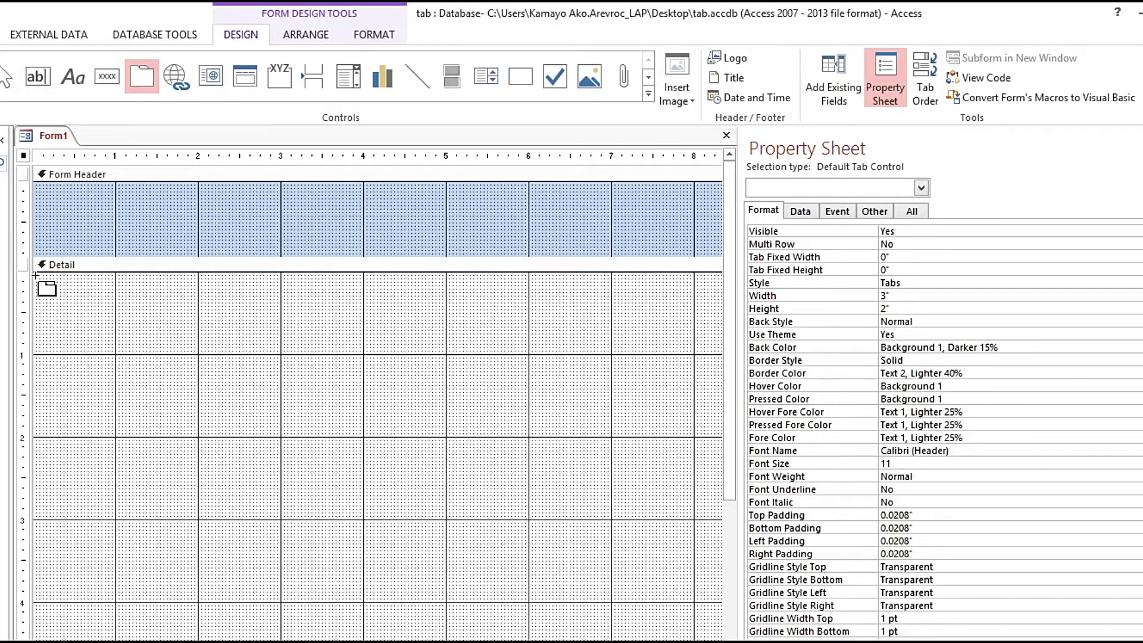
drag(37, 273, 678, 622)
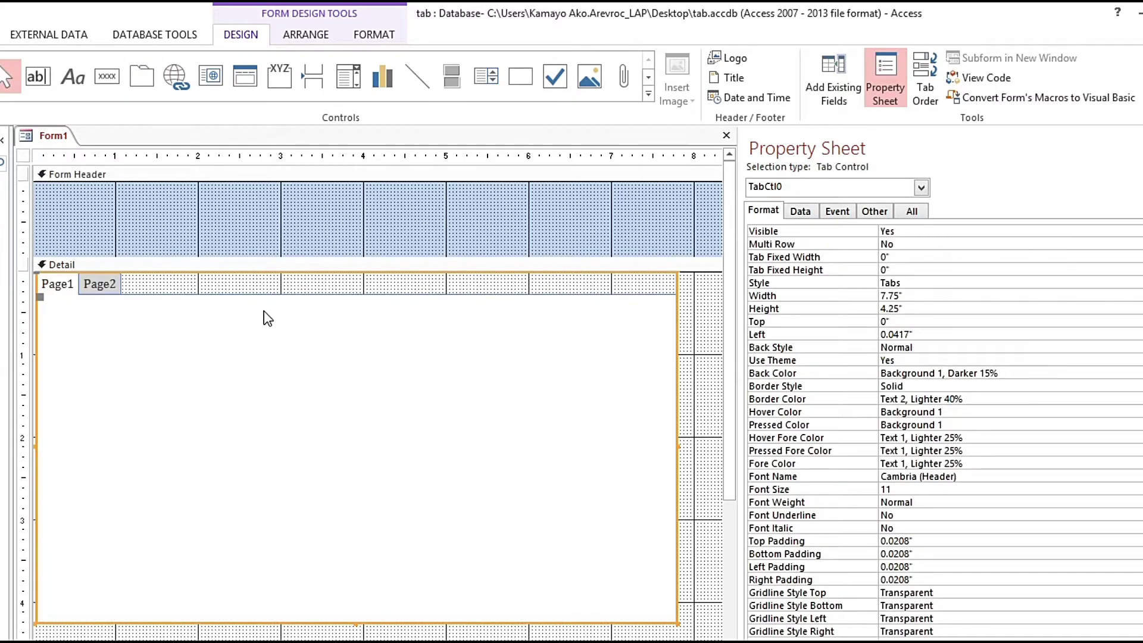
click(117, 290)
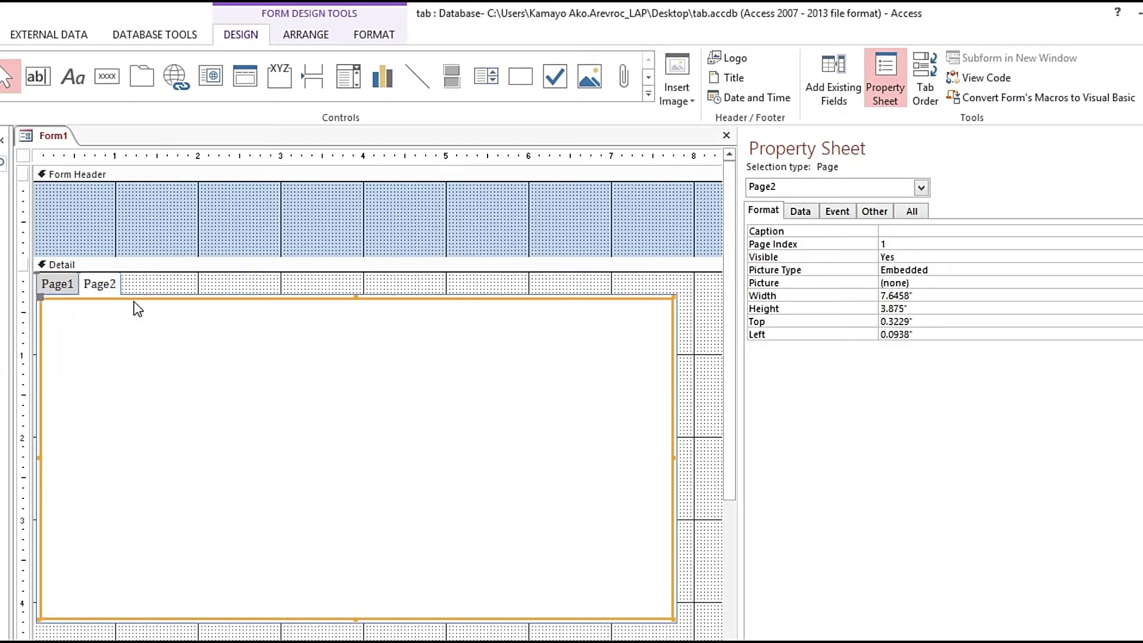
right_click(134, 299)
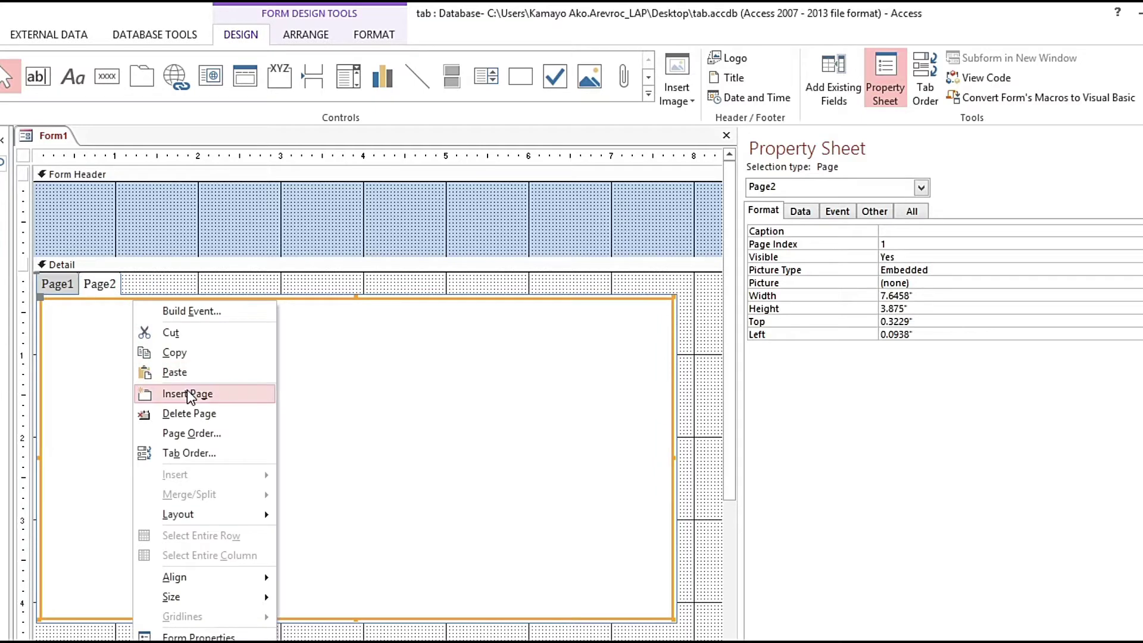
click(187, 393)
right_click(142, 299)
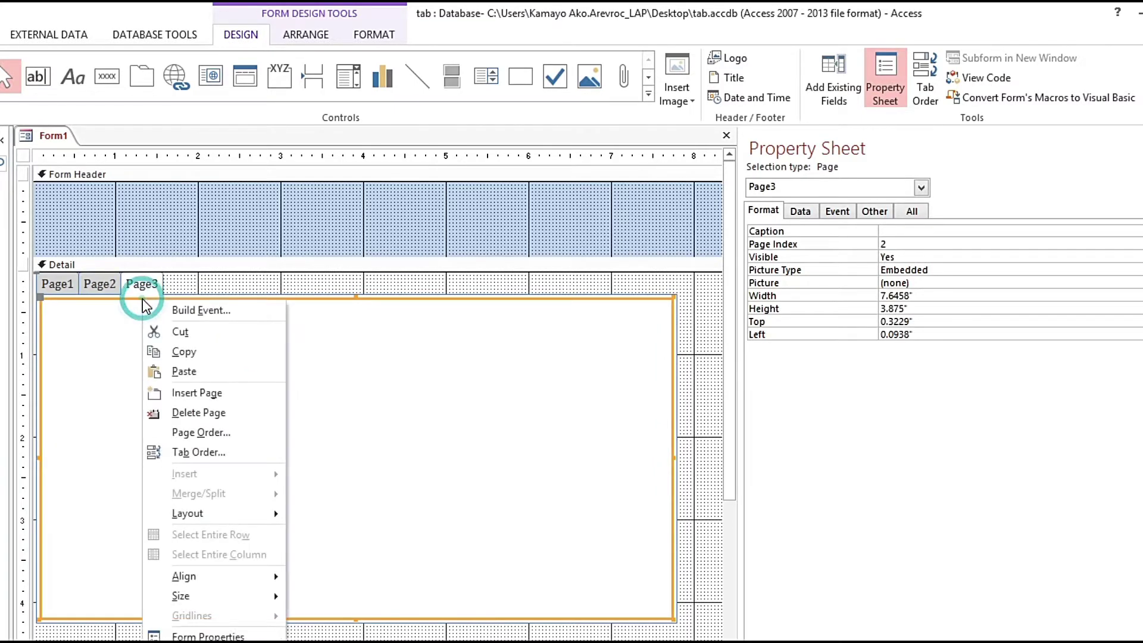
click(190, 392)
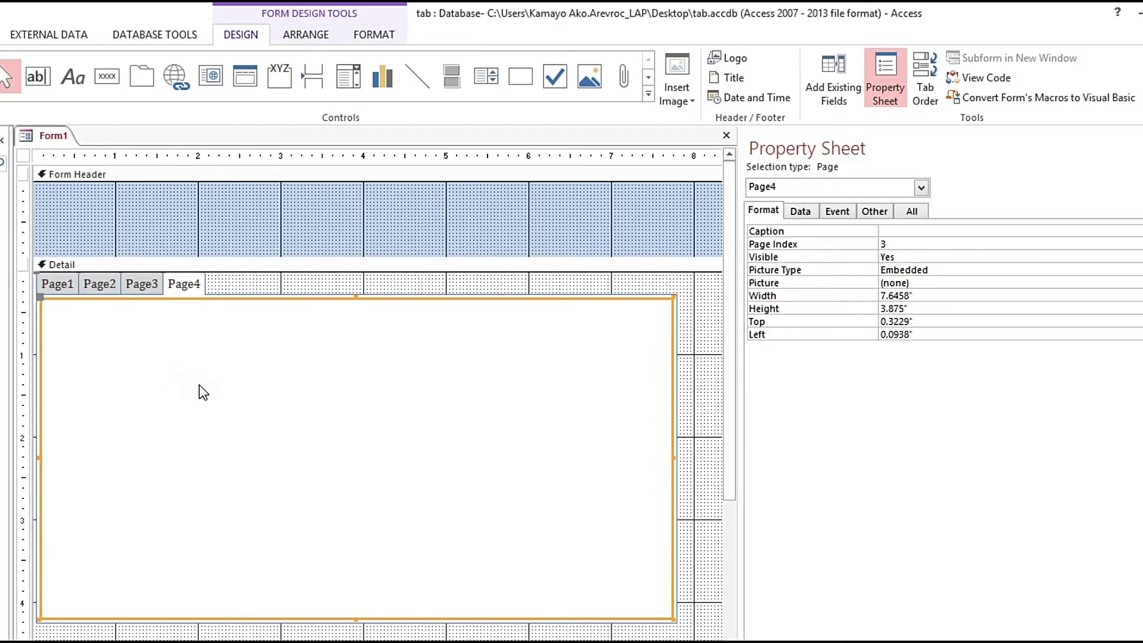
Step: Set the caption of the tab control's first page to "Details"
click(69, 294)
click(63, 291)
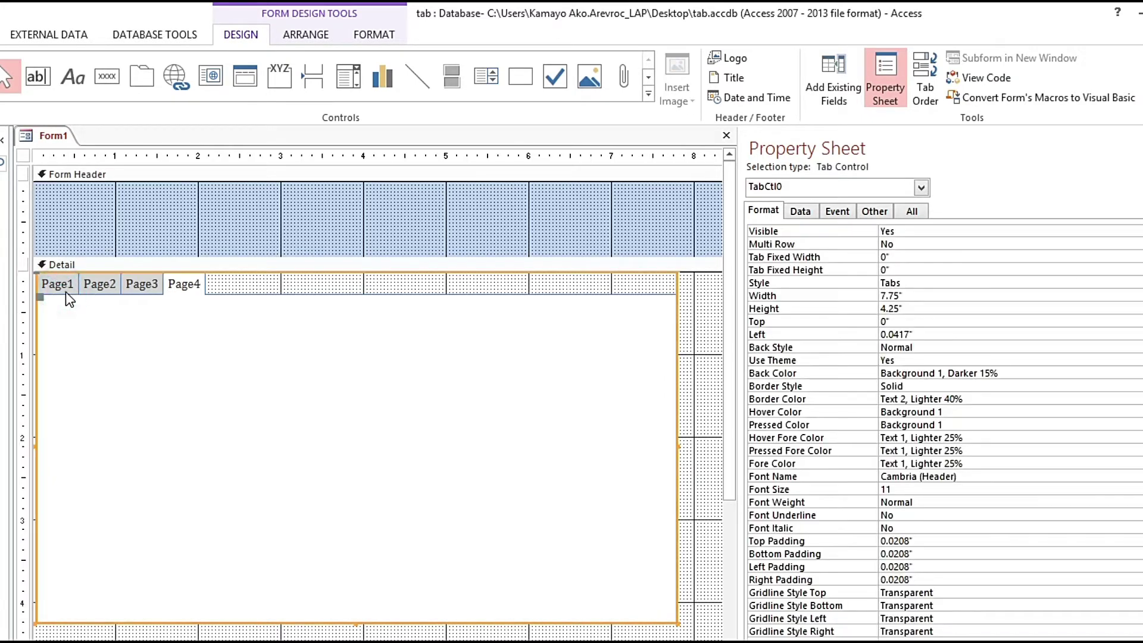
click(65, 292)
click(929, 233)
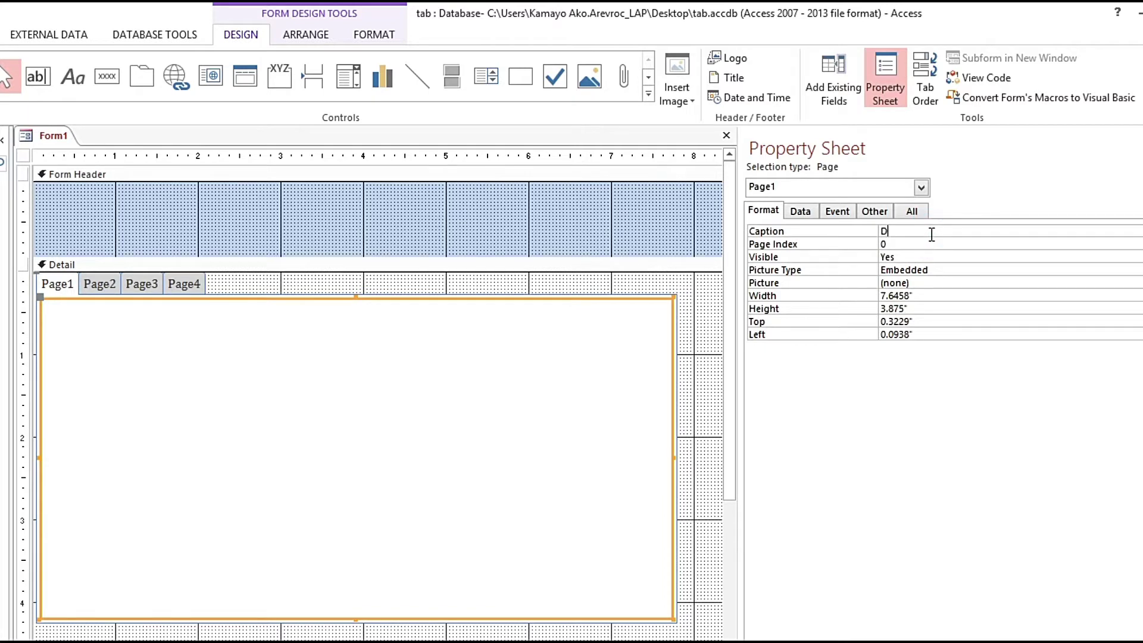
text(Deat)
key(BackSpace)
key(BackSpace)
text(ta)
key(Return)
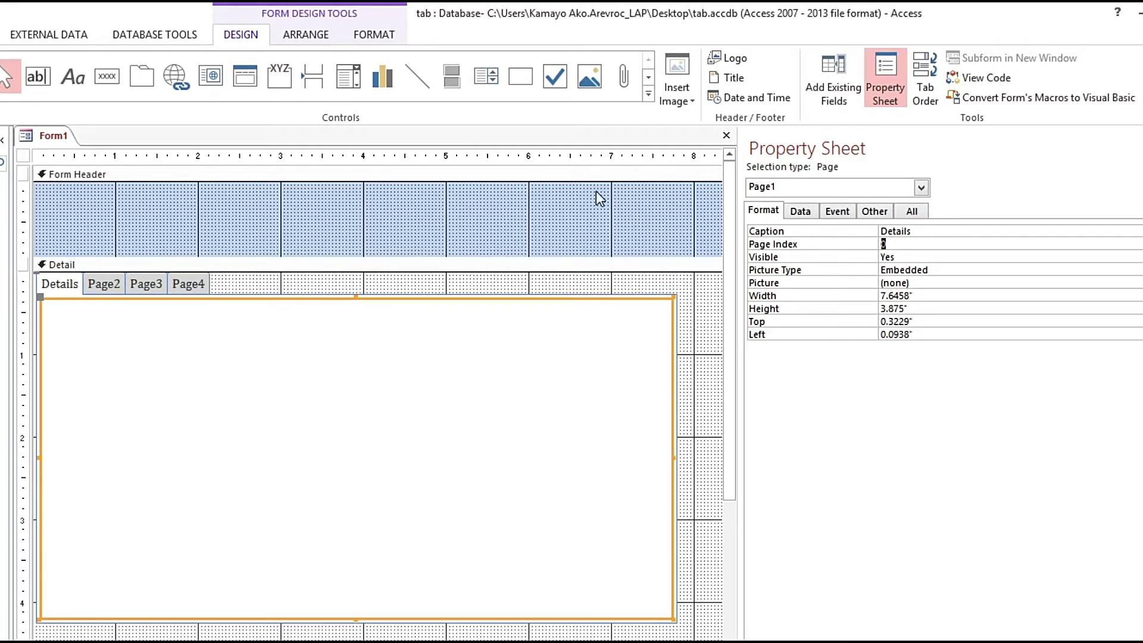
Step: Set the caption of the tab control's second page to "Management"
click(102, 284)
click(891, 233)
text(M)
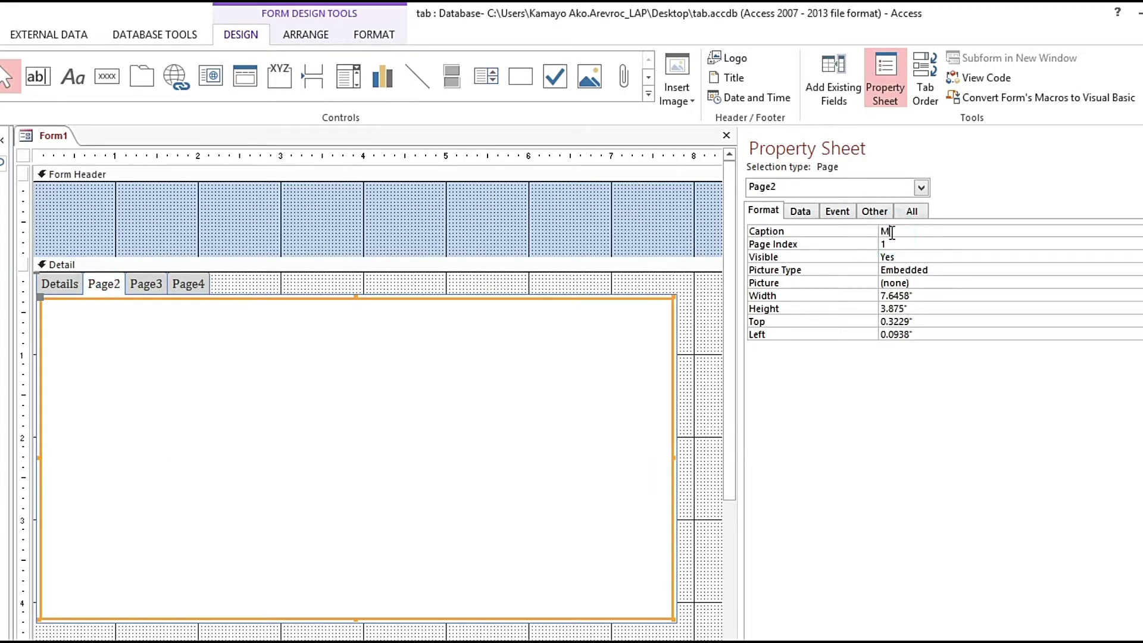
text(anagement)
key(Return)
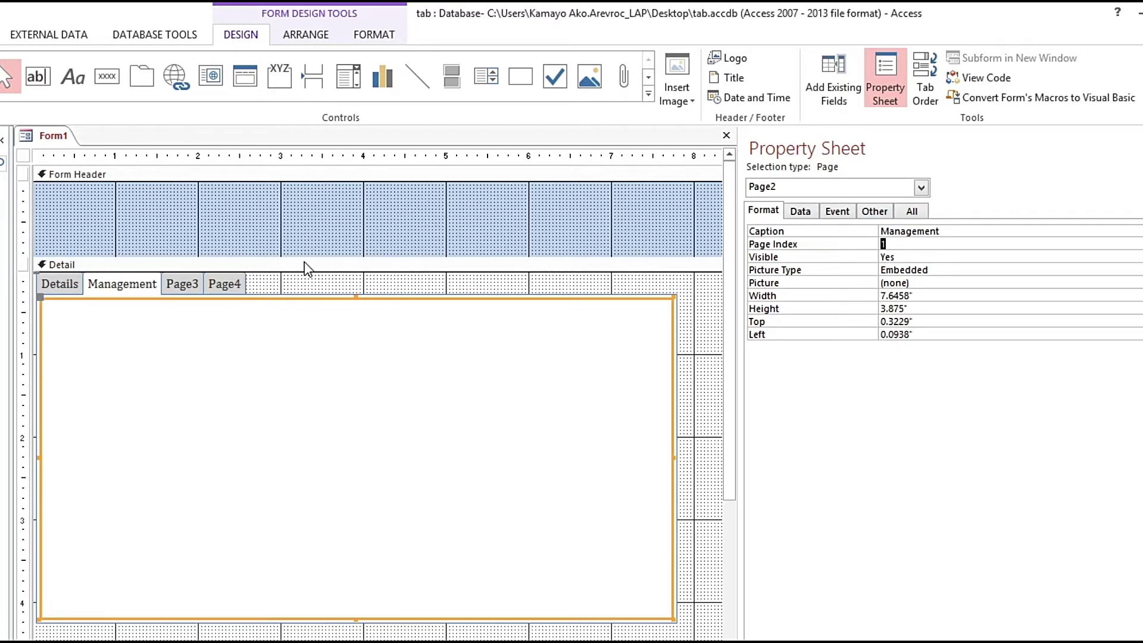
Step: Set the caption of the tab control's third page to "Maintenance"
click(182, 285)
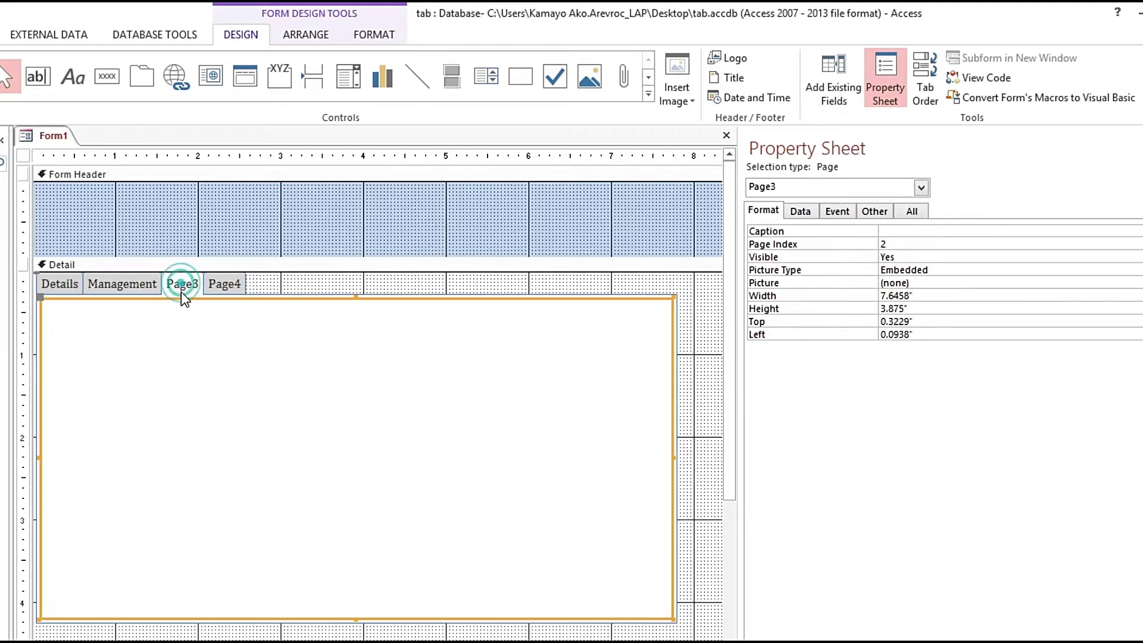
click(873, 212)
click(837, 212)
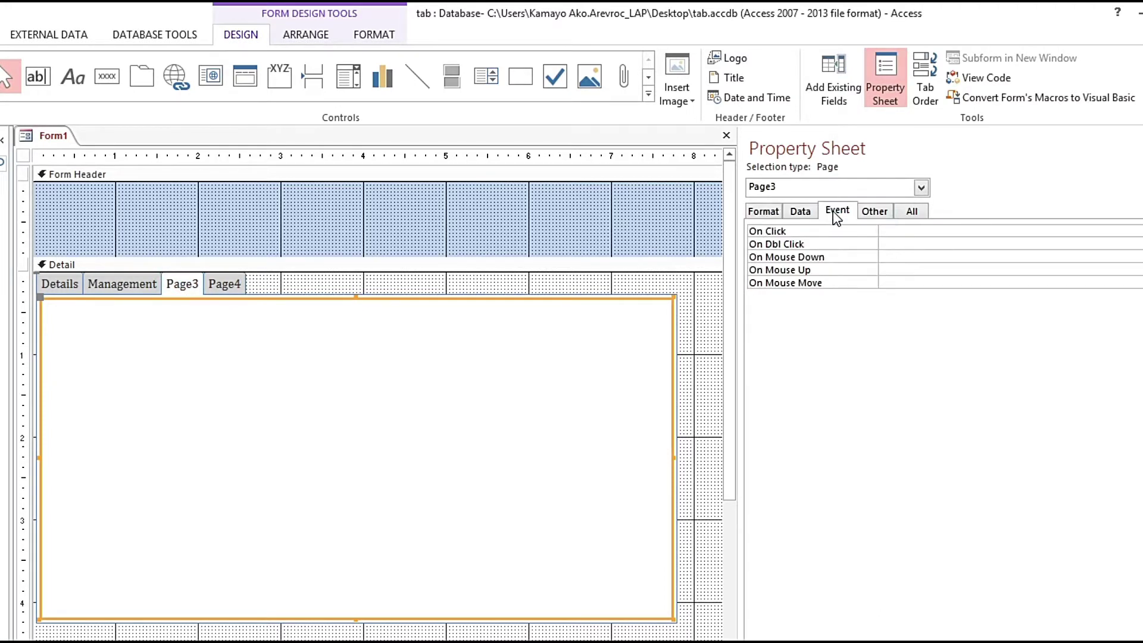
click(800, 212)
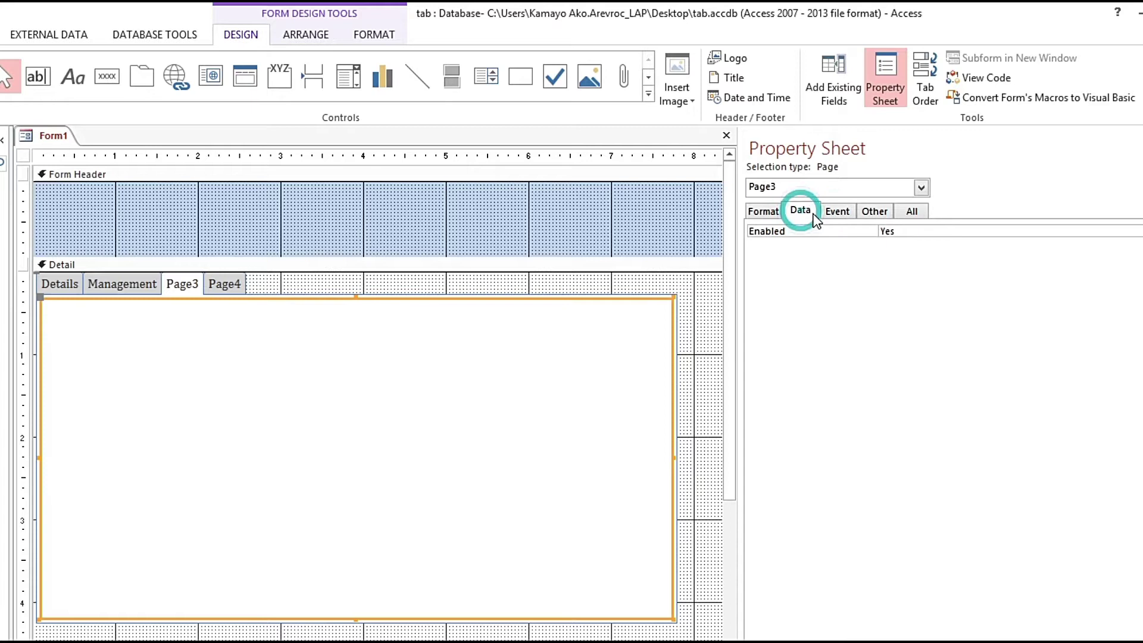
click(763, 212)
click(920, 228)
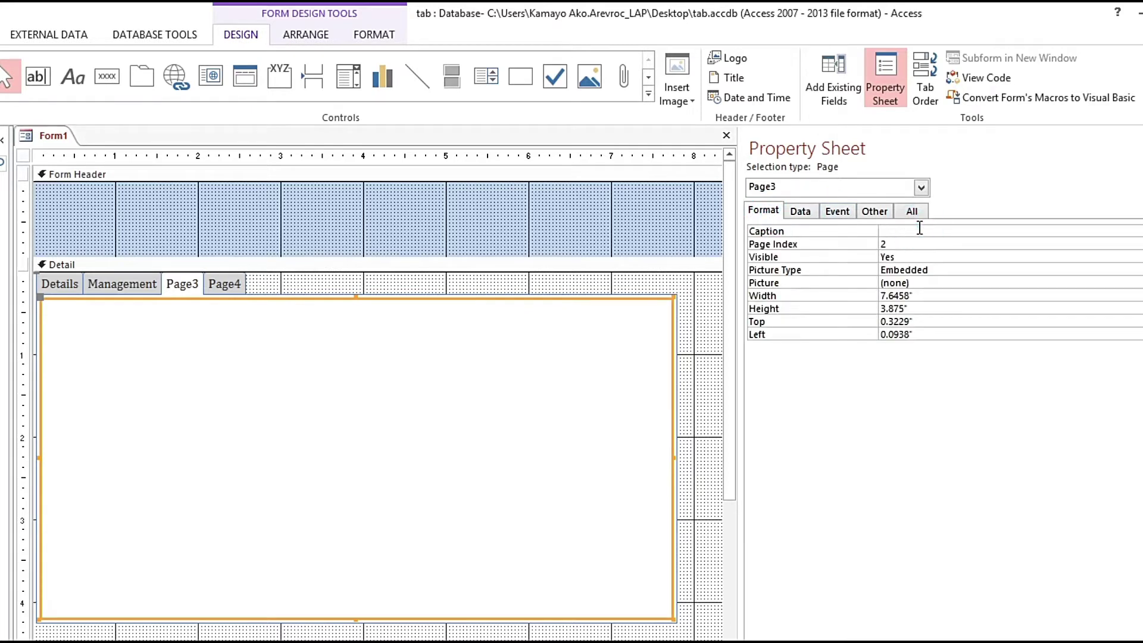
text(Maintenance)
key(Return)
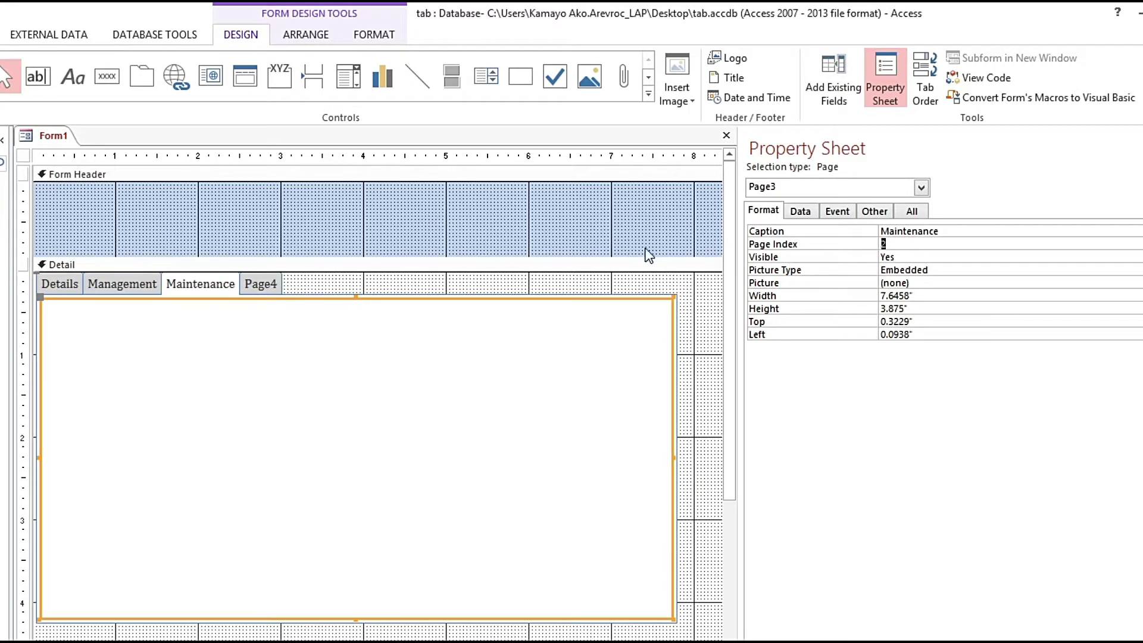
Step: Set the caption of the tab control's fourth page to "Inventory"
click(274, 286)
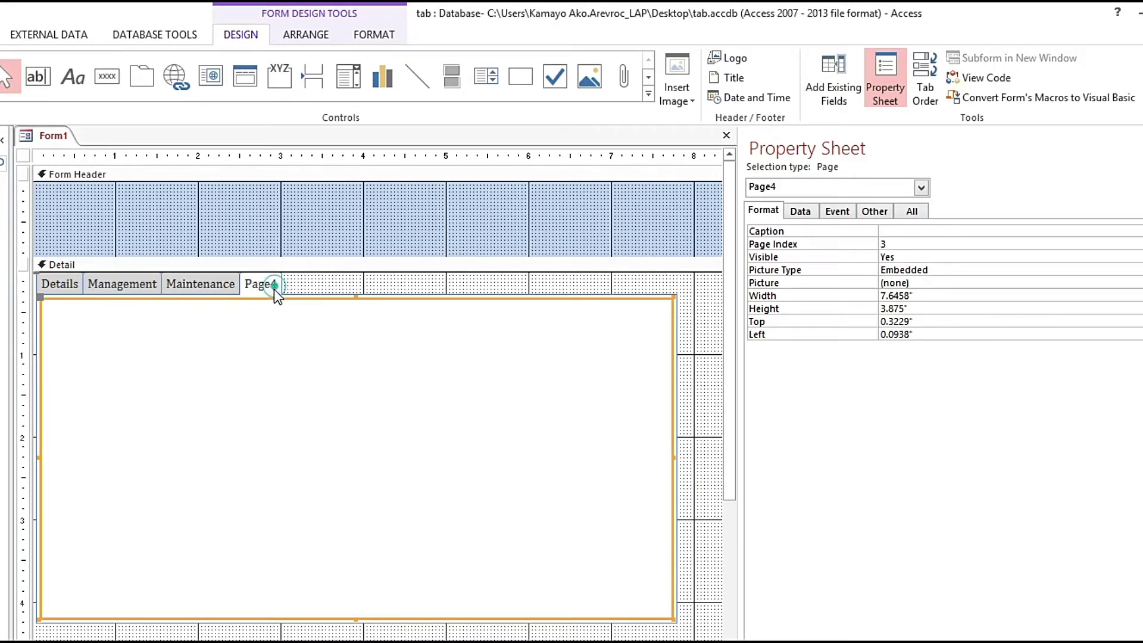
click(896, 231)
text(Inventory)
key(Return)
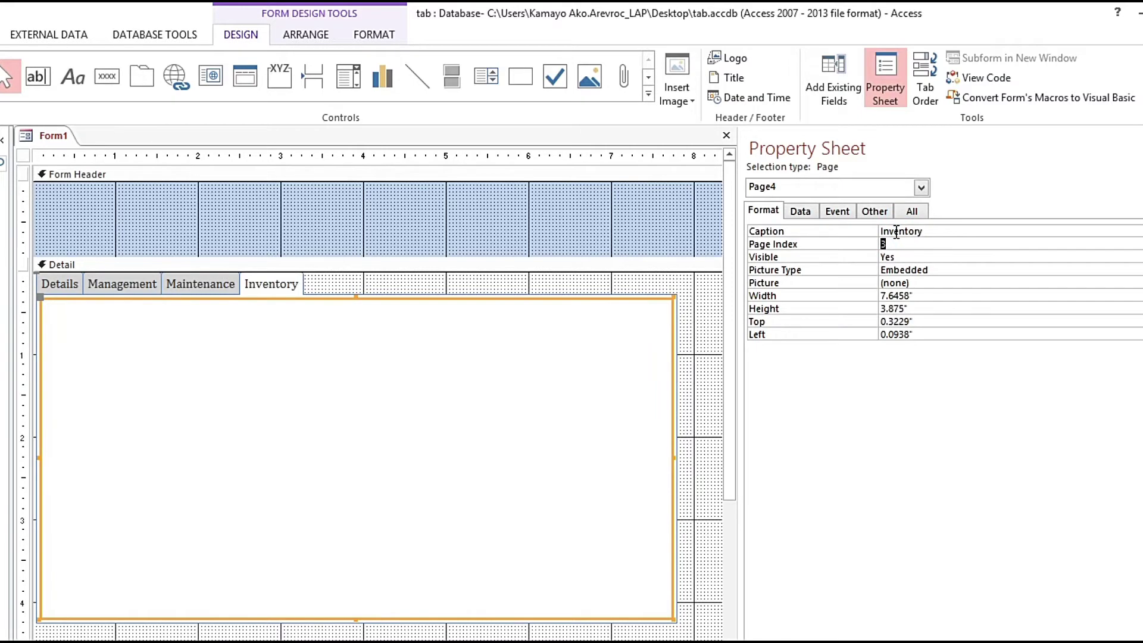
click(63, 275)
click(144, 281)
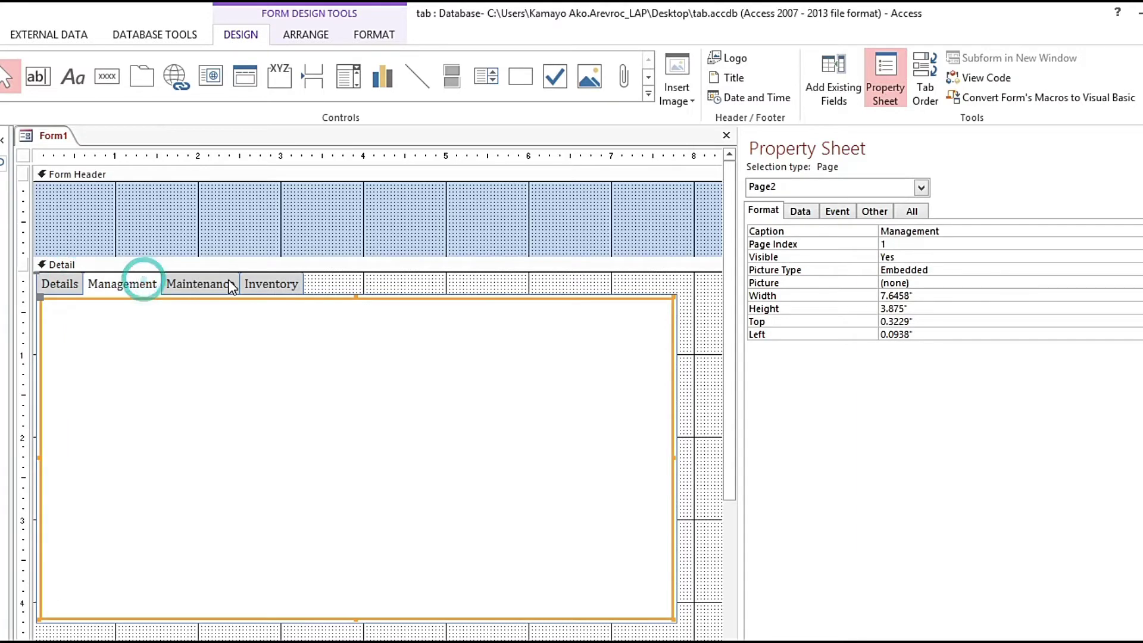
click(259, 284)
click(208, 286)
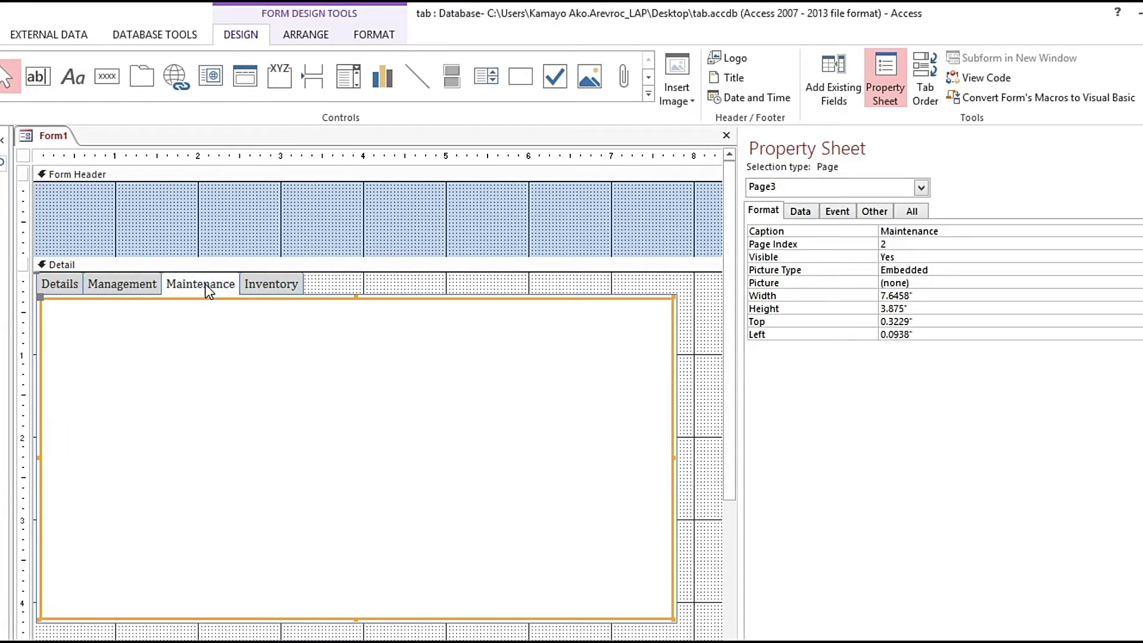
Step: Set the Name property of the Details page to "pgDetails"
click(65, 291)
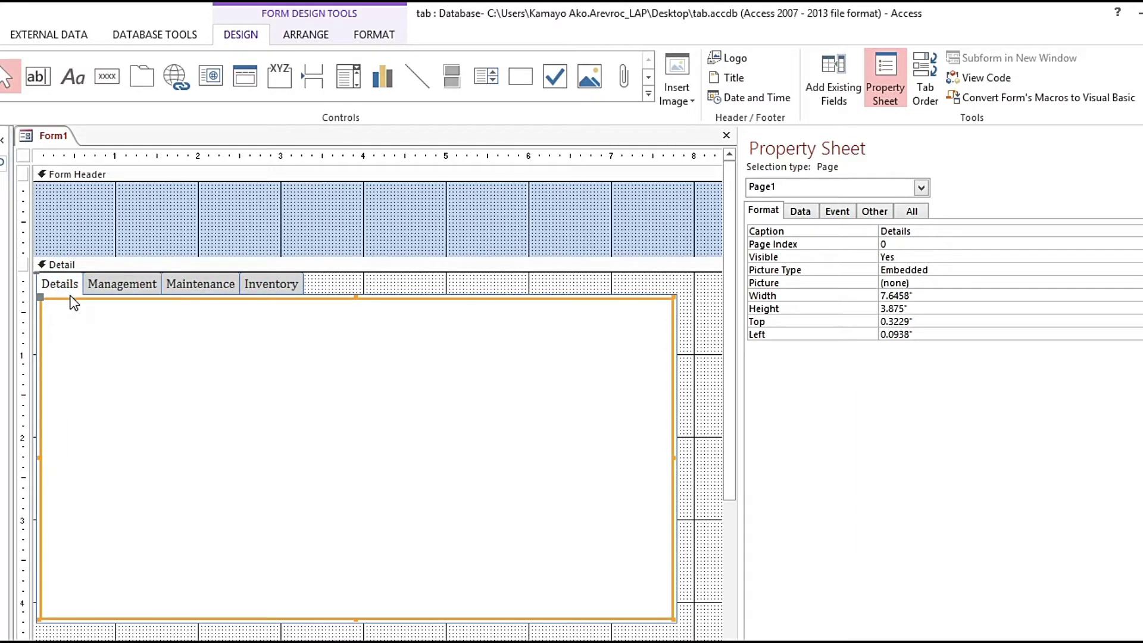
click(882, 215)
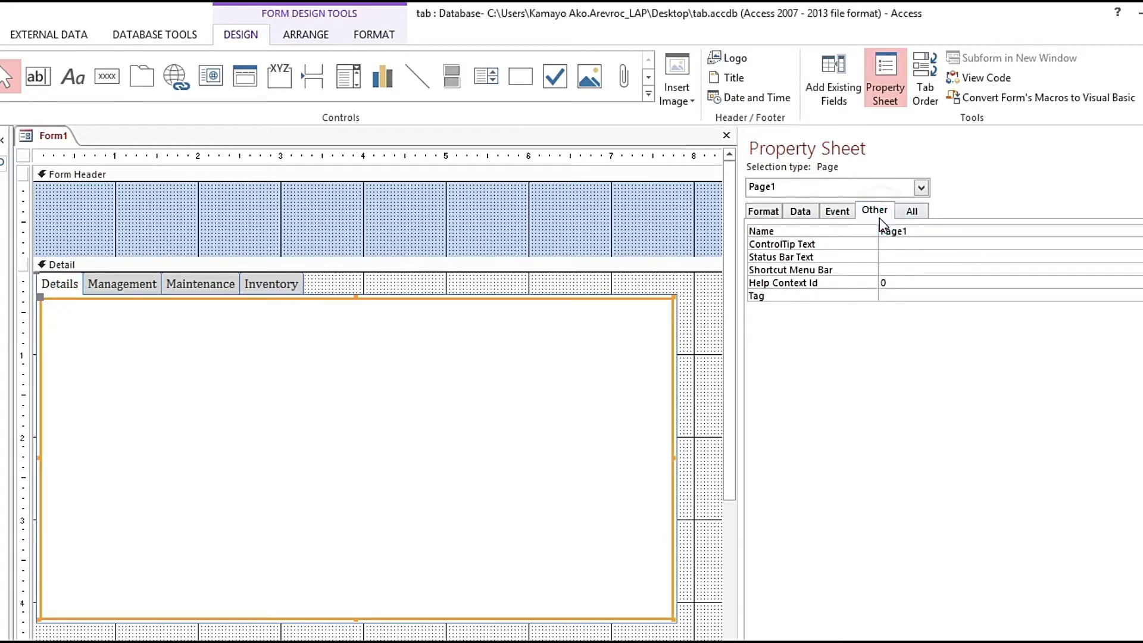
double_click(929, 231)
text(pgDetails)
key(Return)
Step: Copy "Details" from the page's Name property into the Tag property of the same page
drag(893, 232, 952, 229)
key(ctrl+c)
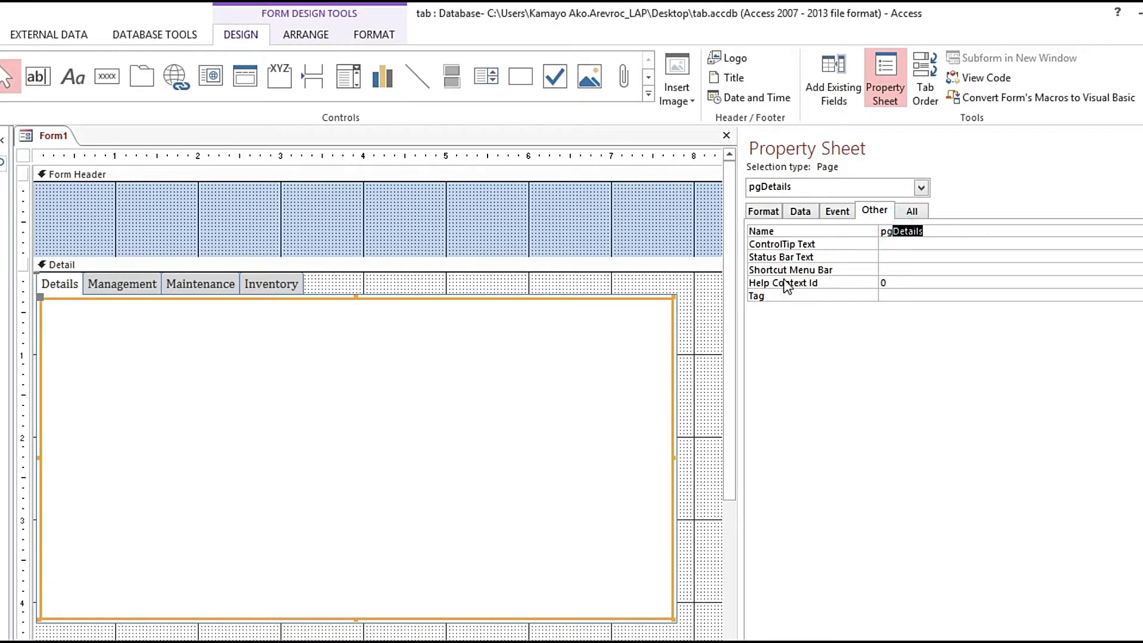
click(763, 296)
key(ctrl+v)
click(927, 280)
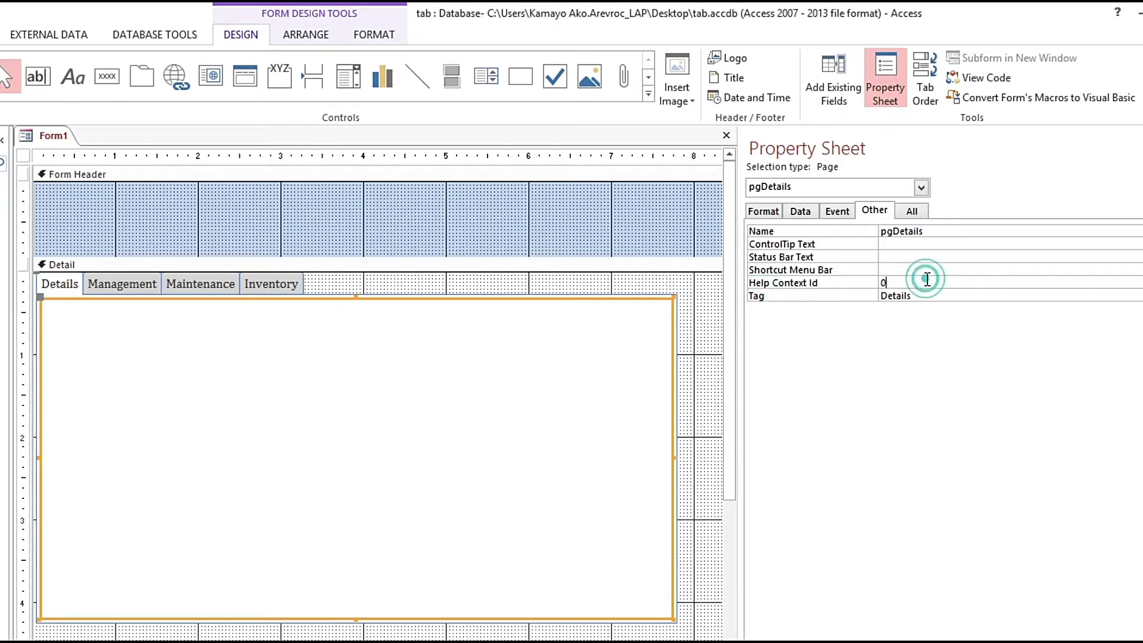
Step: Set the Management page's Name property to "pgManagement" and its Tag property to "Management"
click(131, 284)
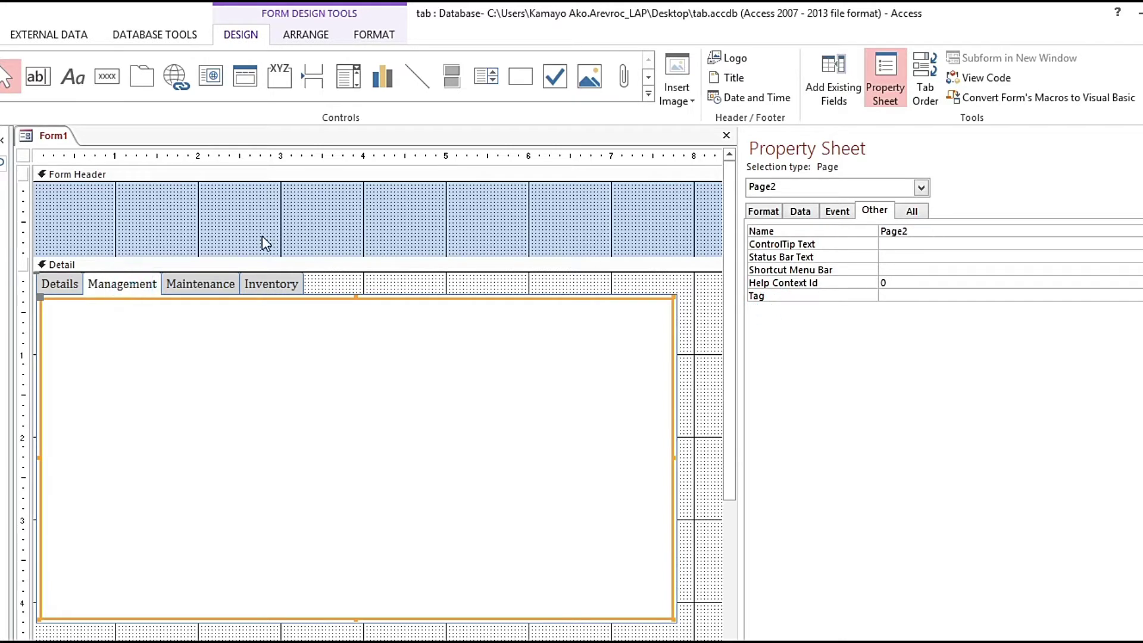
click(750, 215)
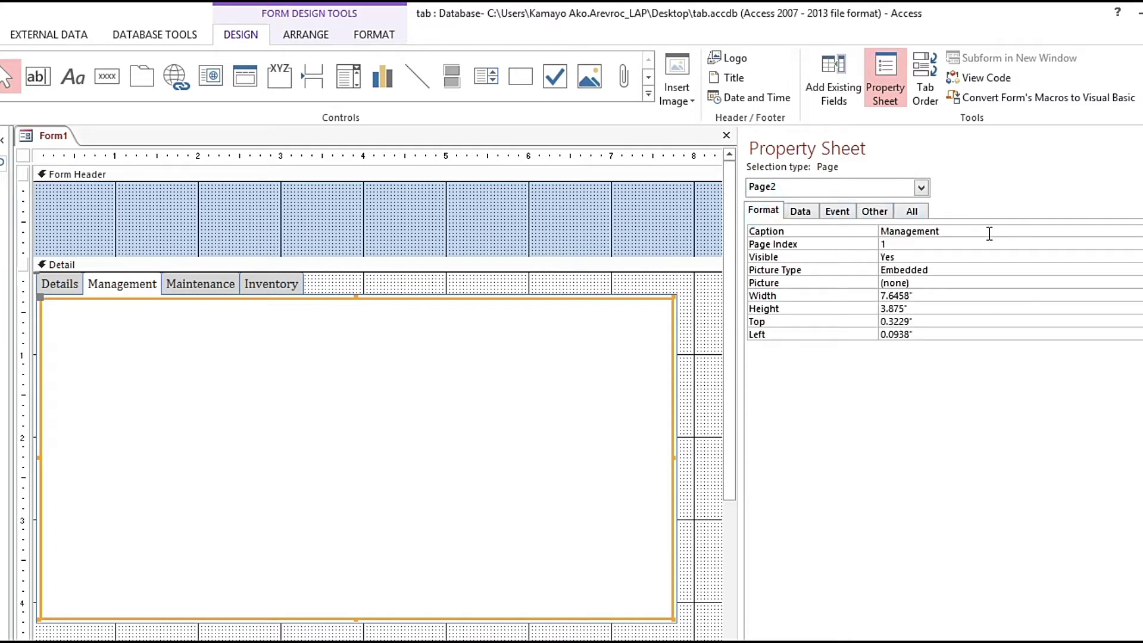
click(985, 231)
click(898, 212)
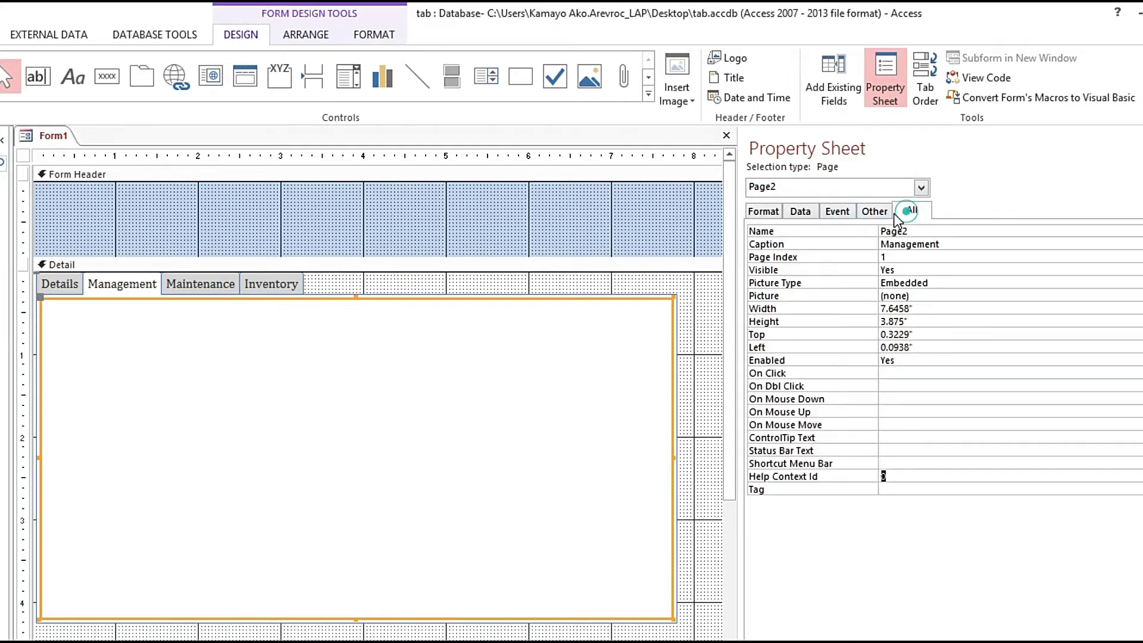
click(882, 213)
click(933, 231)
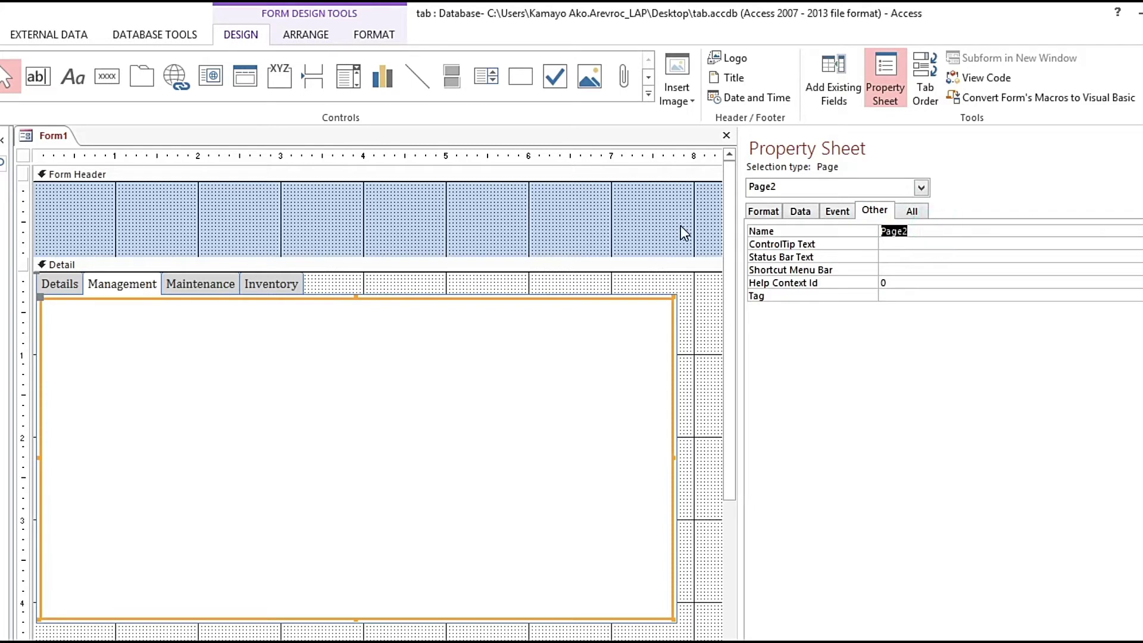
text(pgManagement)
click(902, 296)
text(Management)
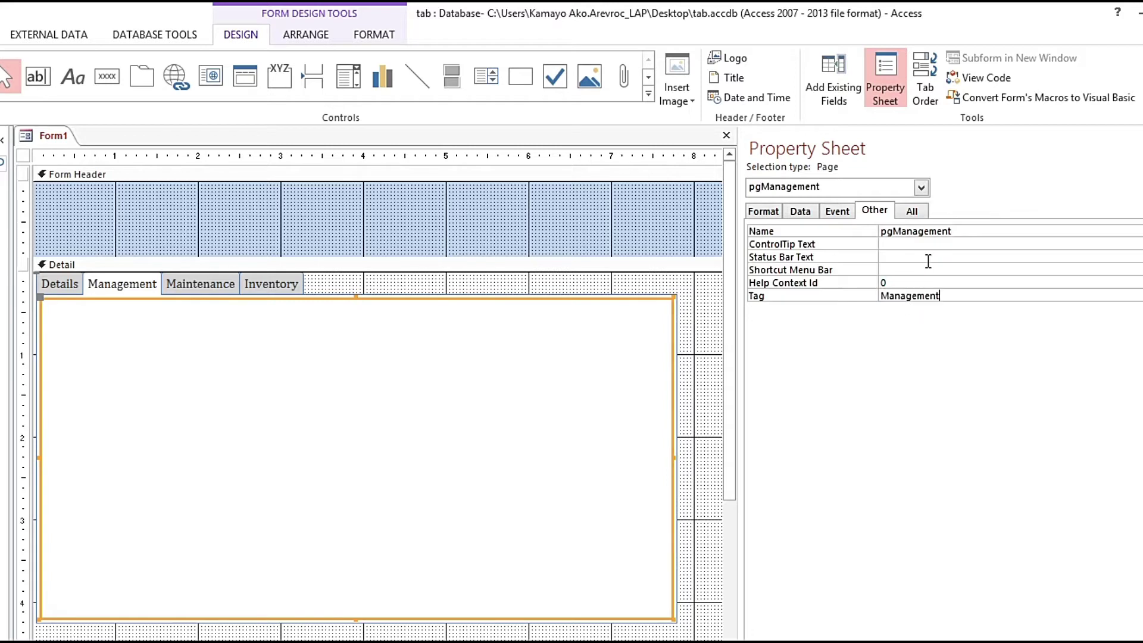
click(929, 256)
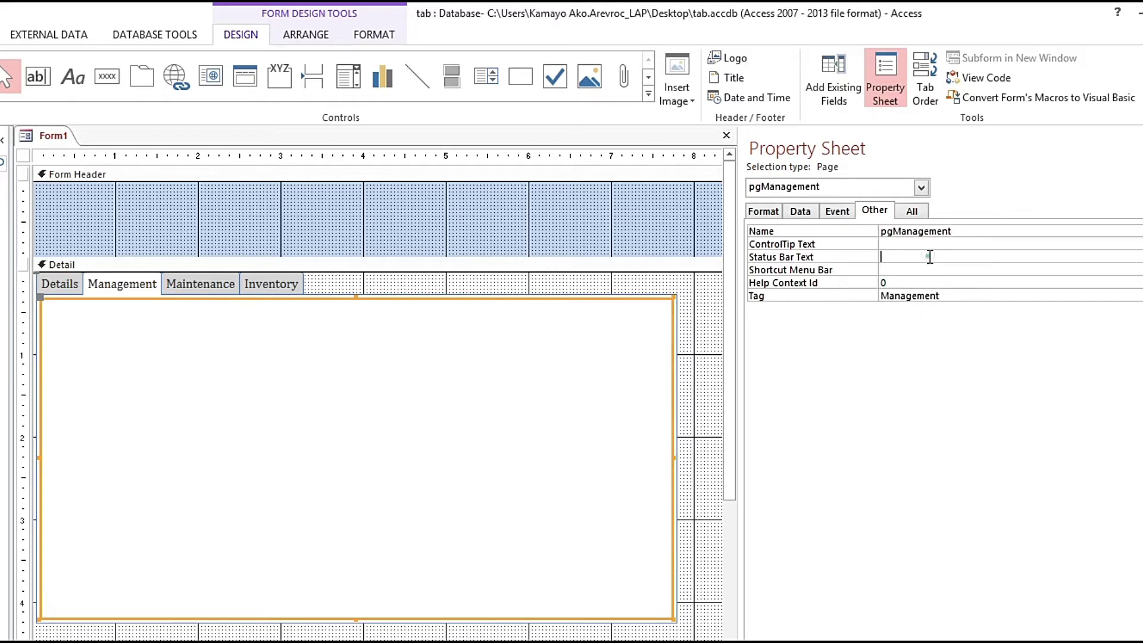
Step: Set the Maintenance page's Name property to "pgMaintenance" and its Tag property to "Maintenance"
click(201, 284)
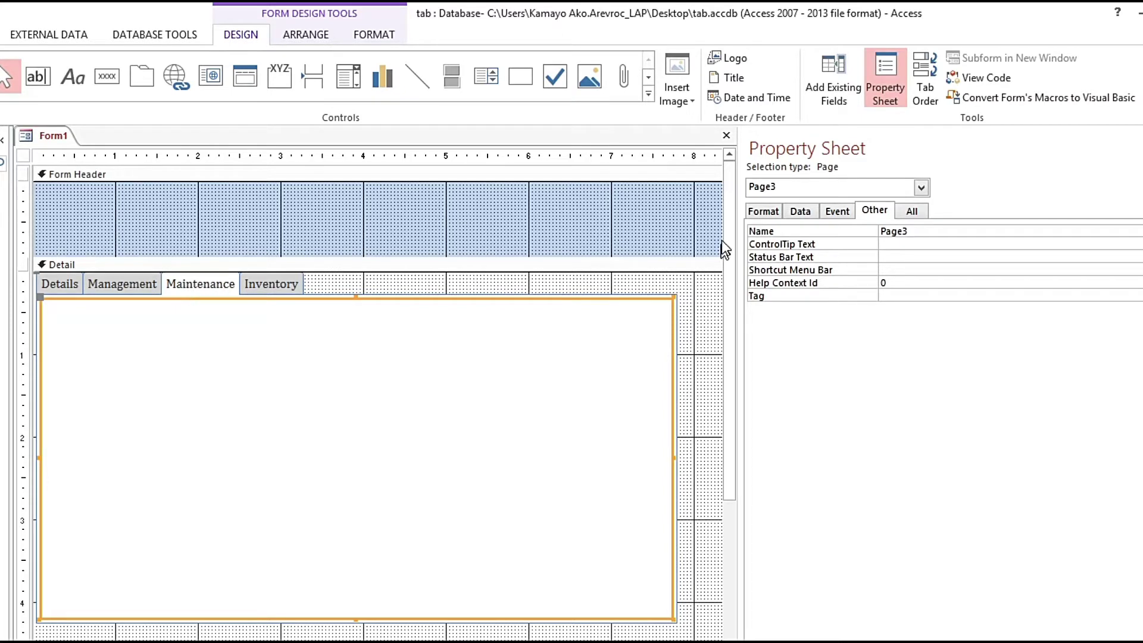
click(765, 213)
click(952, 230)
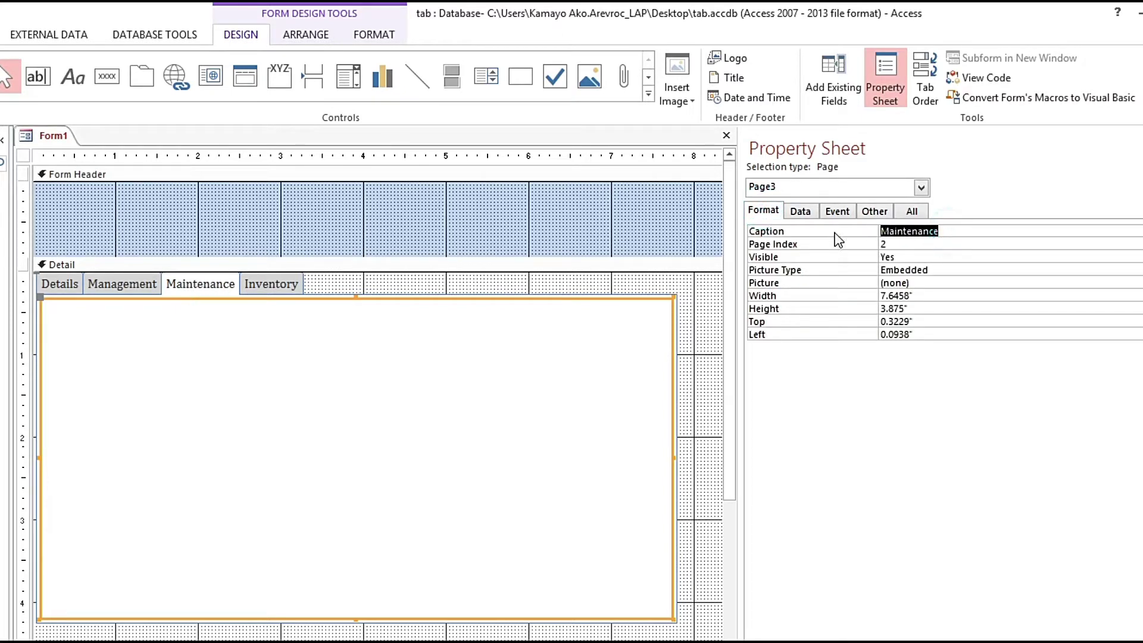
click(873, 212)
click(937, 230)
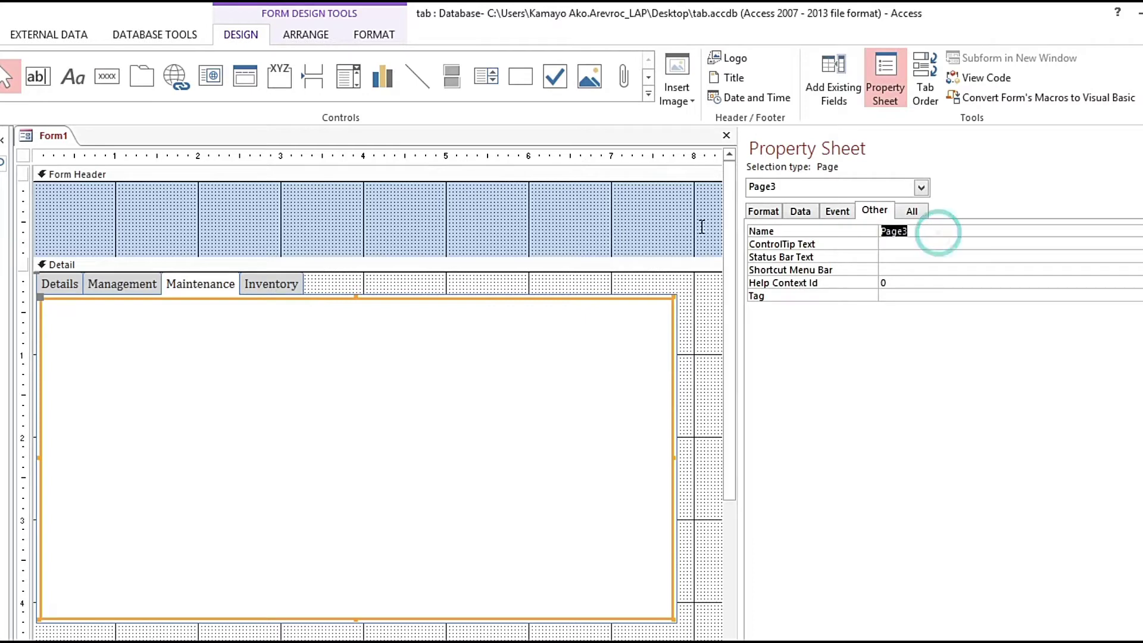
text(pgMaintenance)
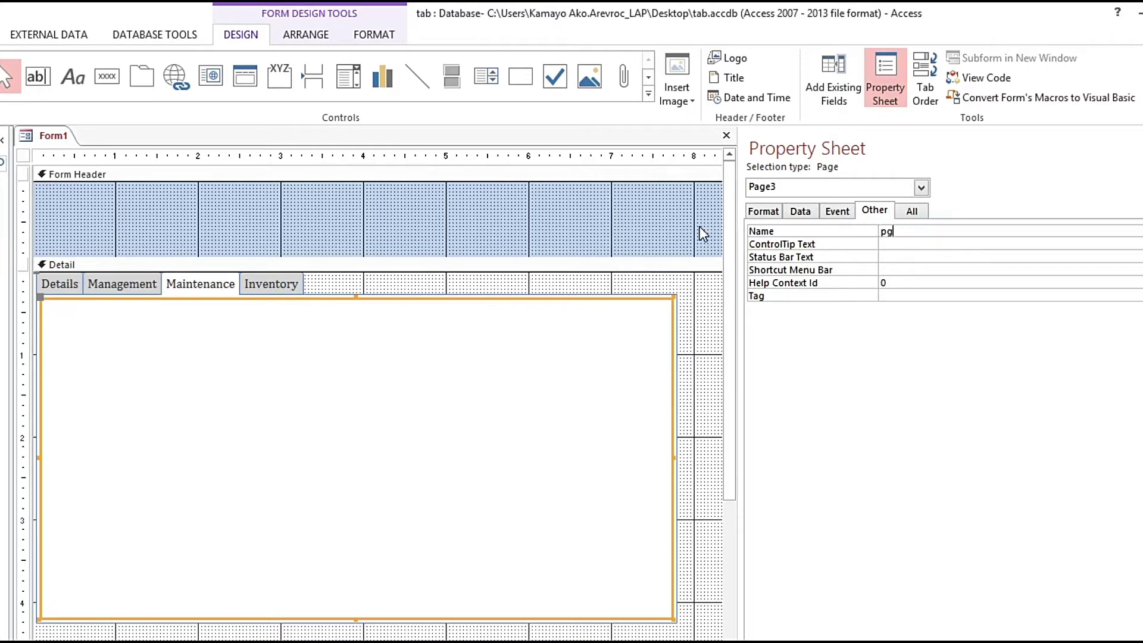
click(928, 297)
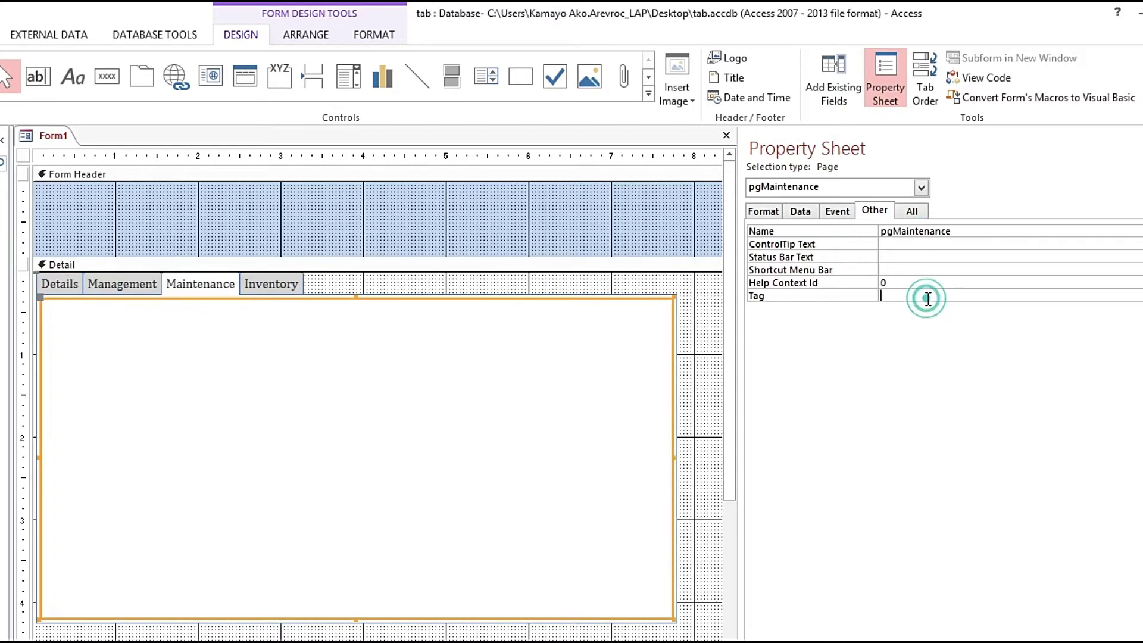
text(Maintenance)
Step: Copy the Inventory page's caption to set its Name property to "pgInventory" and its Tag property to "Inventory"
click(271, 285)
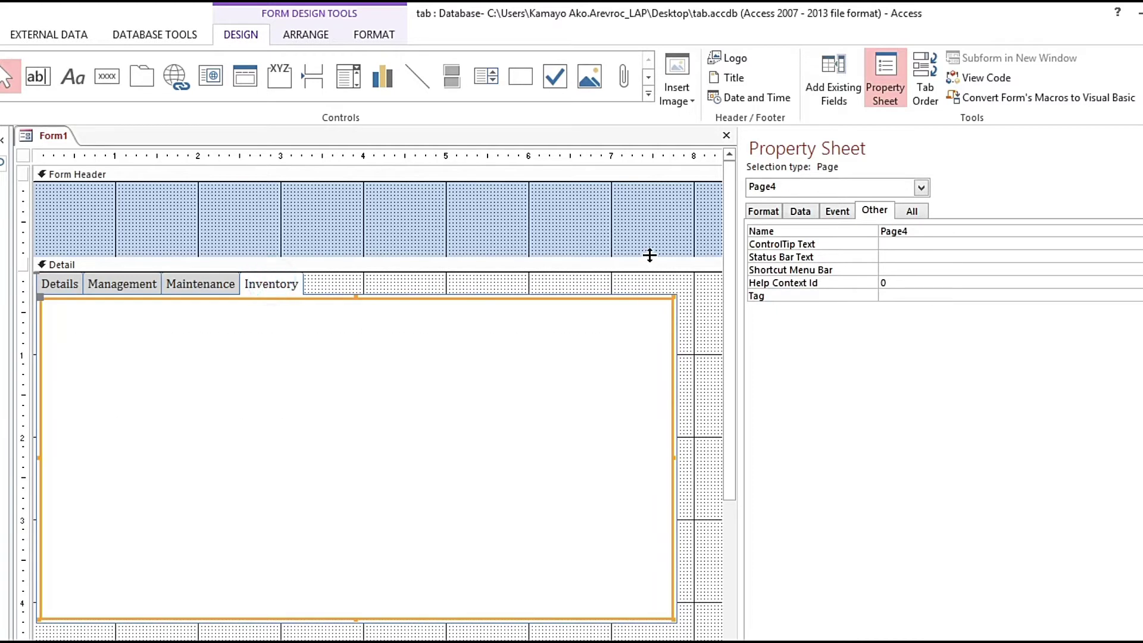
click(763, 212)
click(952, 229)
key(ctrl+c)
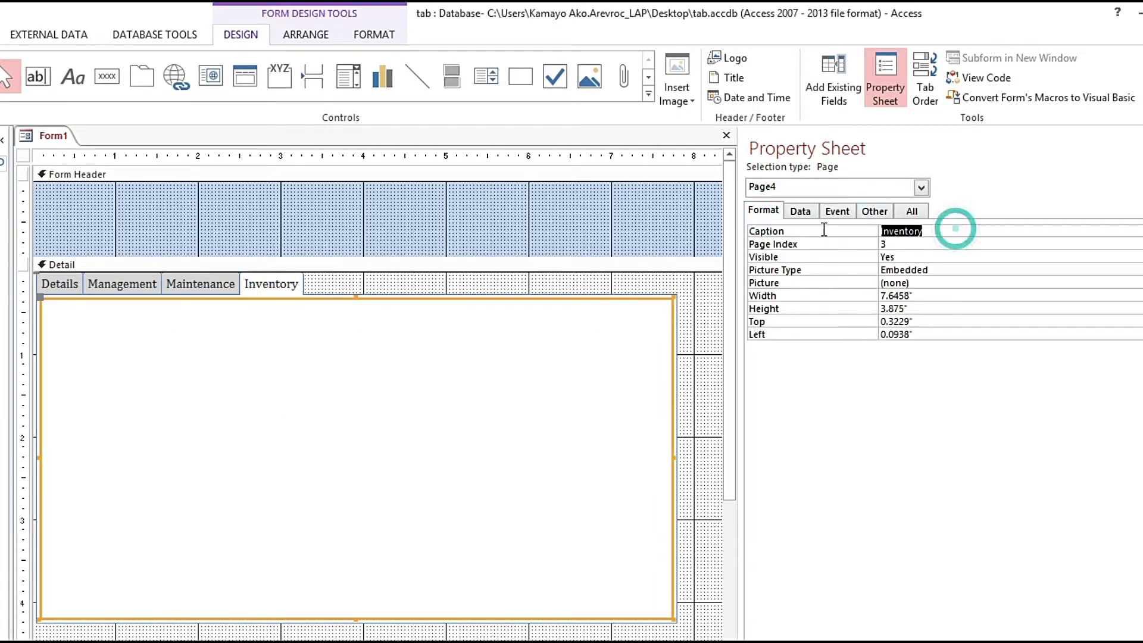
click(903, 210)
double_click(930, 233)
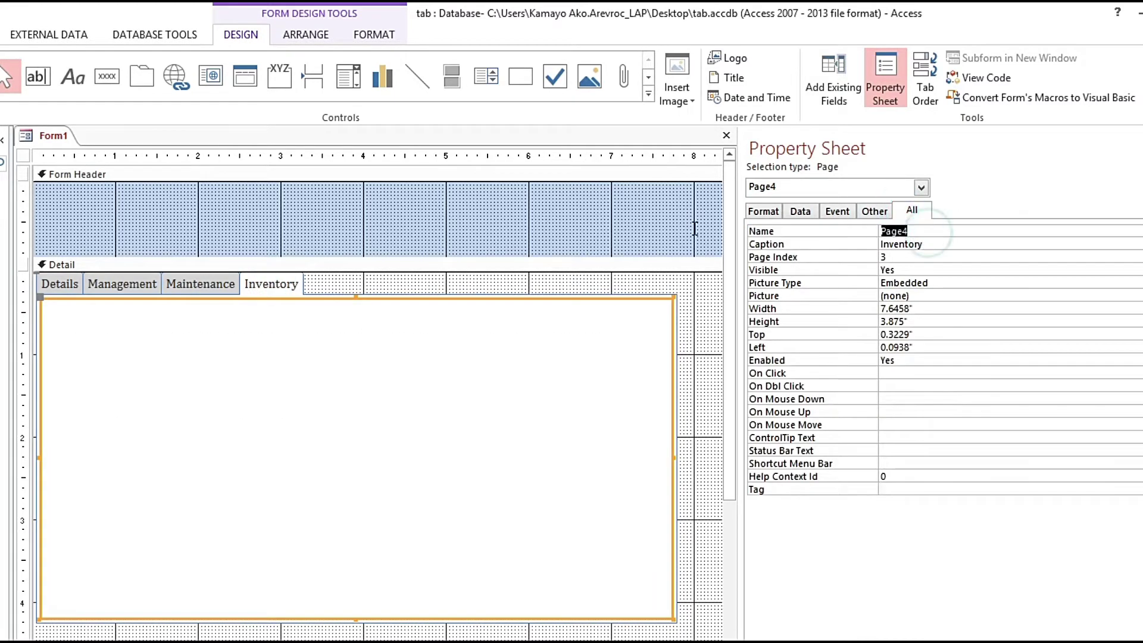
text(pg)
key(ctrl+v)
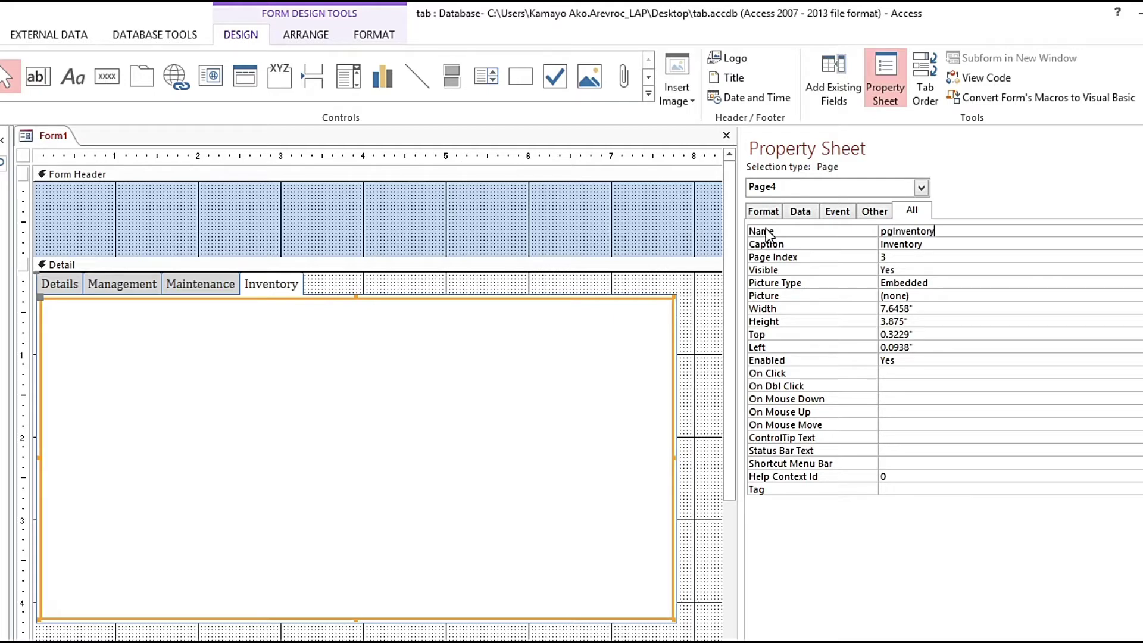
click(893, 490)
click(874, 209)
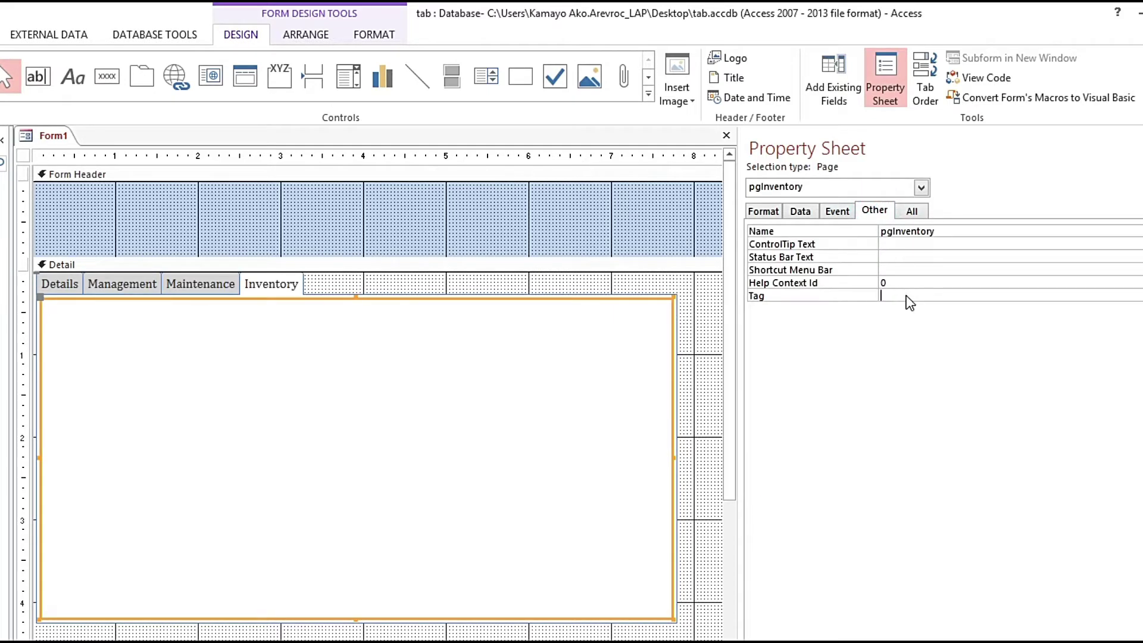
key(ctrl+v)
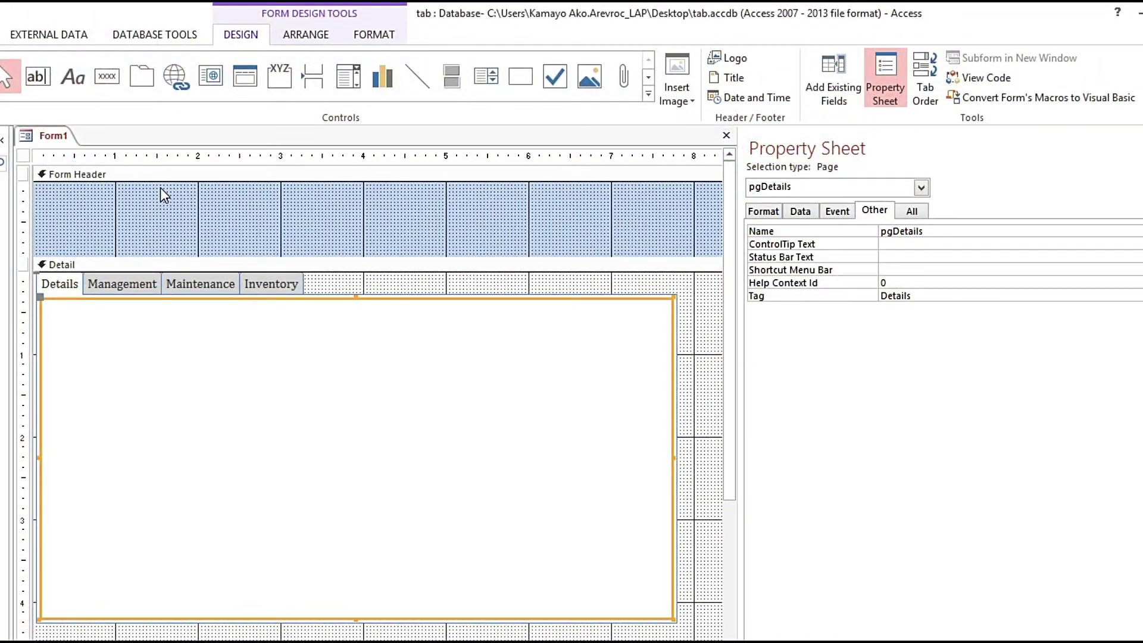
Step: Draw a text box near the left end of the form header and delete its attached label
click(37, 77)
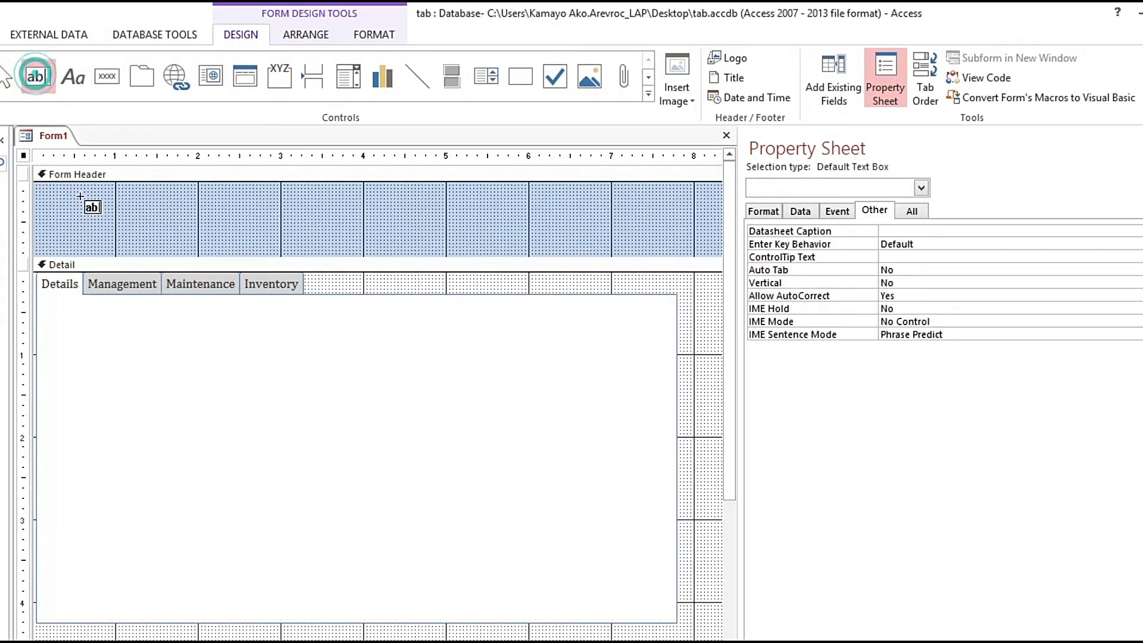
drag(64, 203, 163, 221)
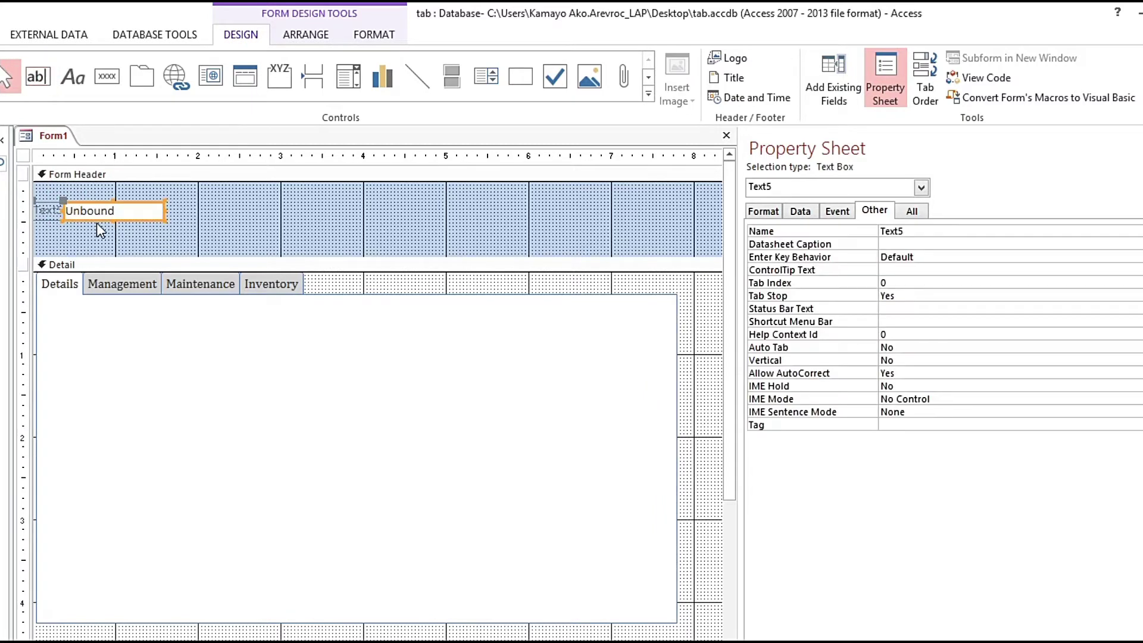
click(46, 211)
key(Delete)
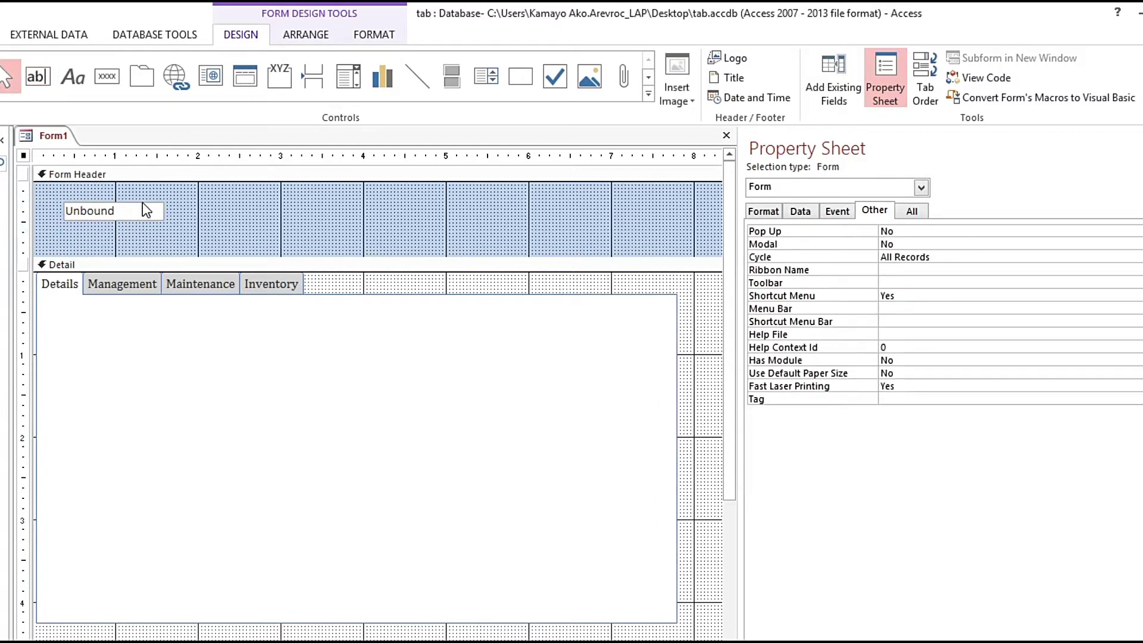
Step: Name the header text box "txtFocus" and move it slightly toward the header's upper-left corner
click(143, 206)
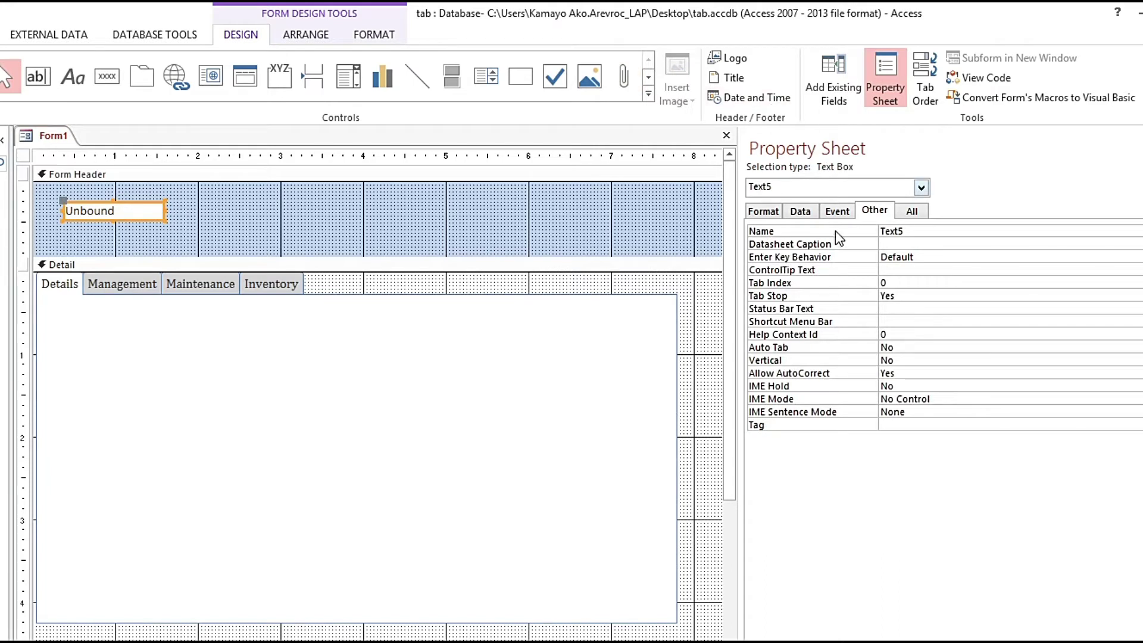
click(837, 210)
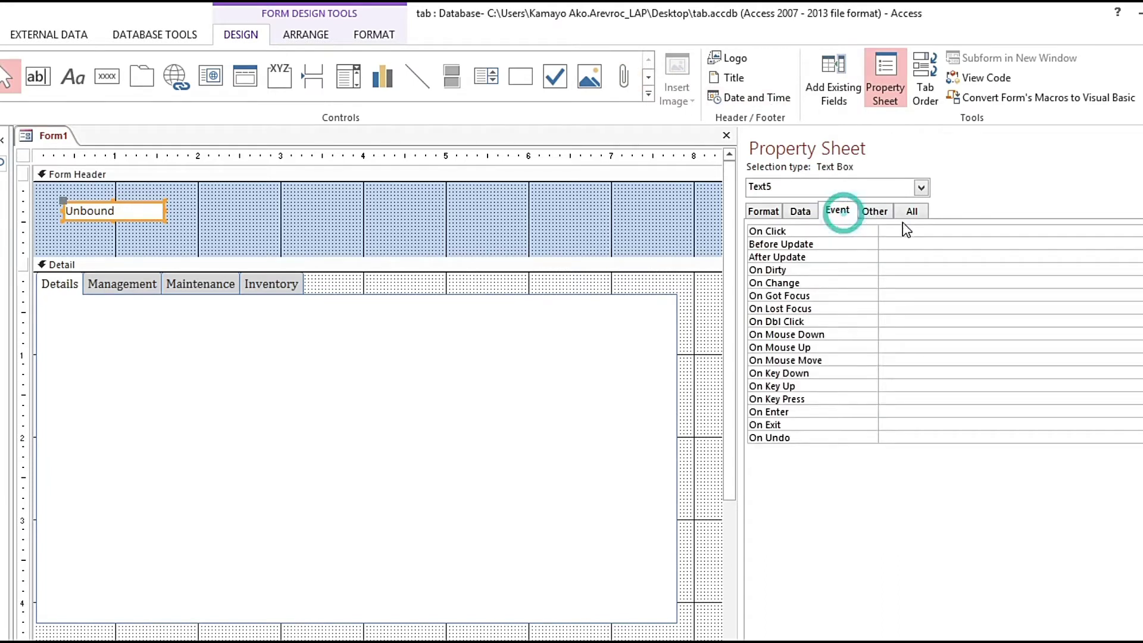
click(874, 211)
double_click(938, 228)
text(txtFoc)
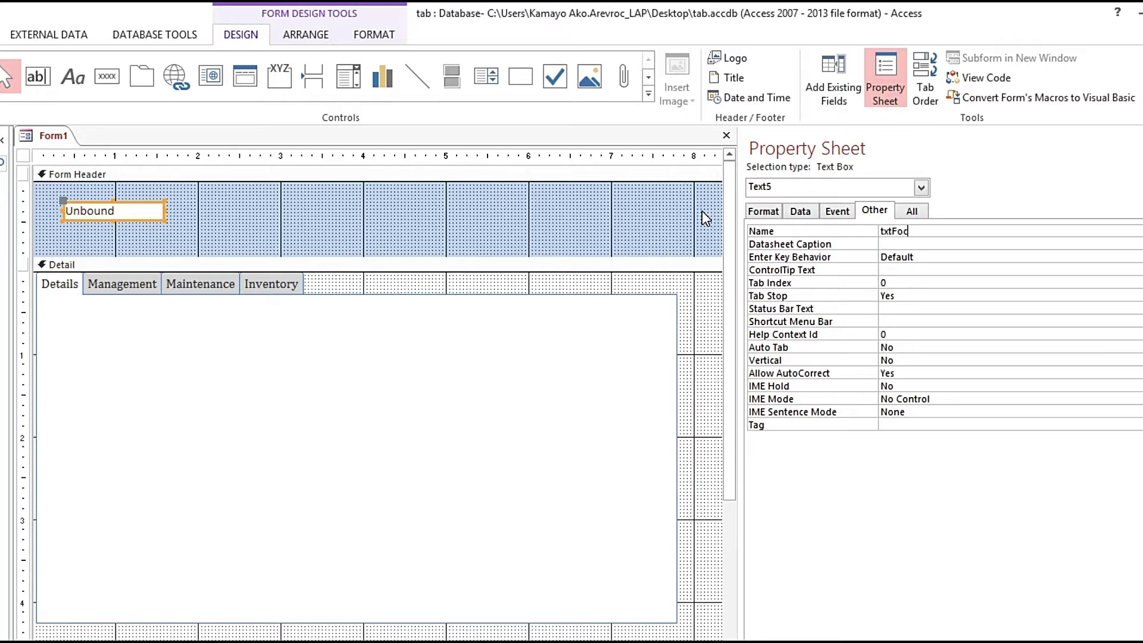
text(us)
key(Return)
drag(129, 202, 110, 194)
click(252, 196)
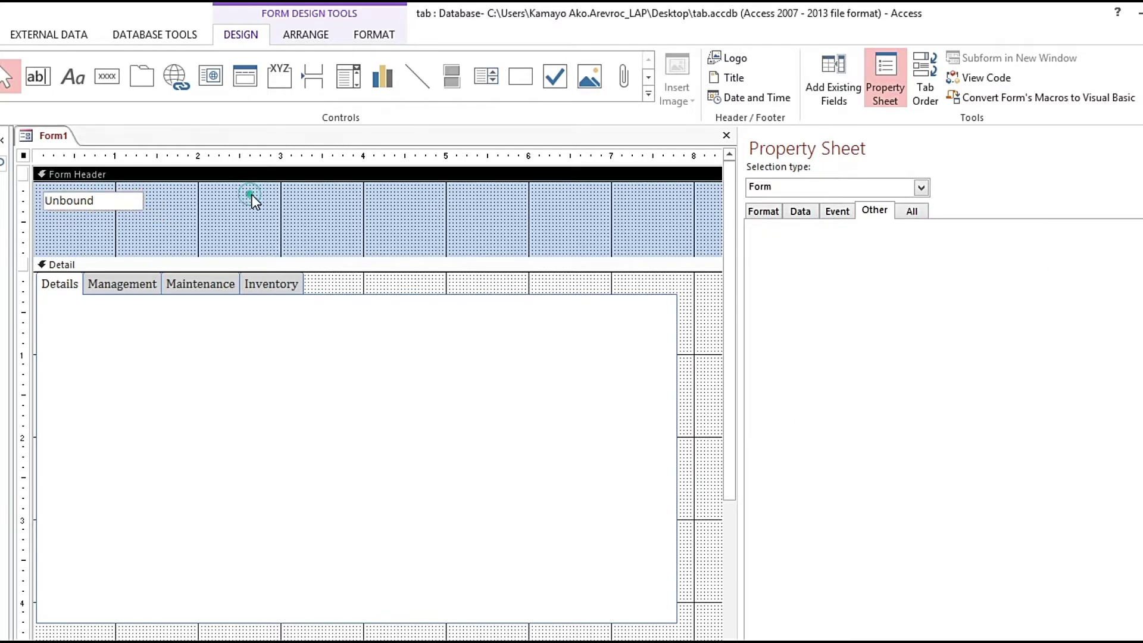
Step: Draw a command button about 0.67 by 0.25 inches near the Details page's upper-left corner, without using the wizard
click(82, 299)
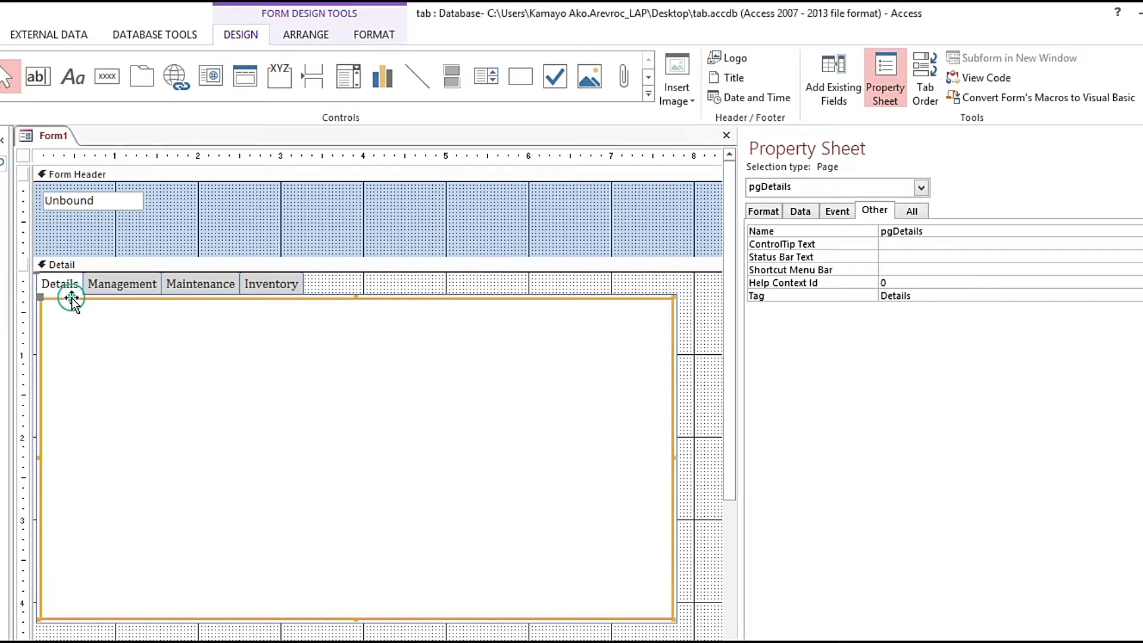
click(107, 76)
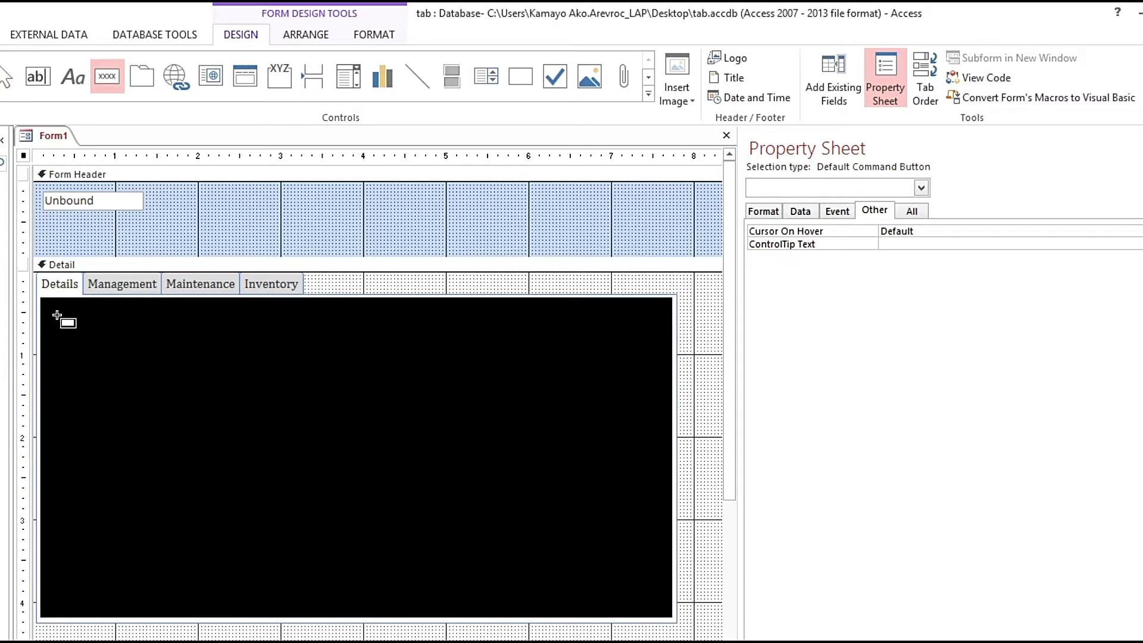
drag(53, 316, 109, 337)
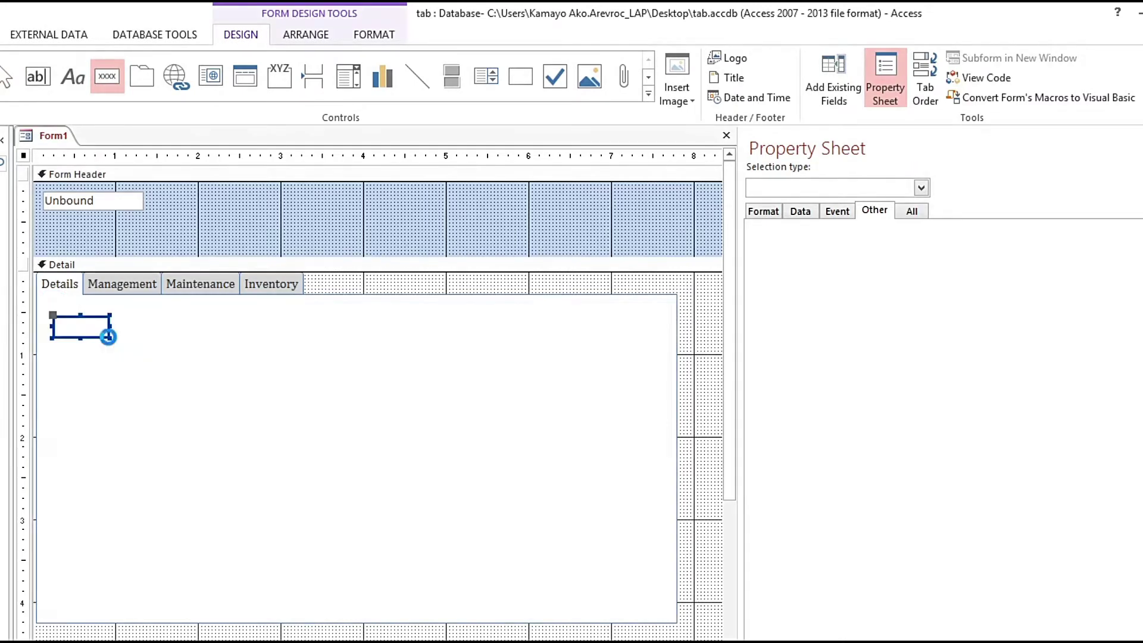
click(466, 409)
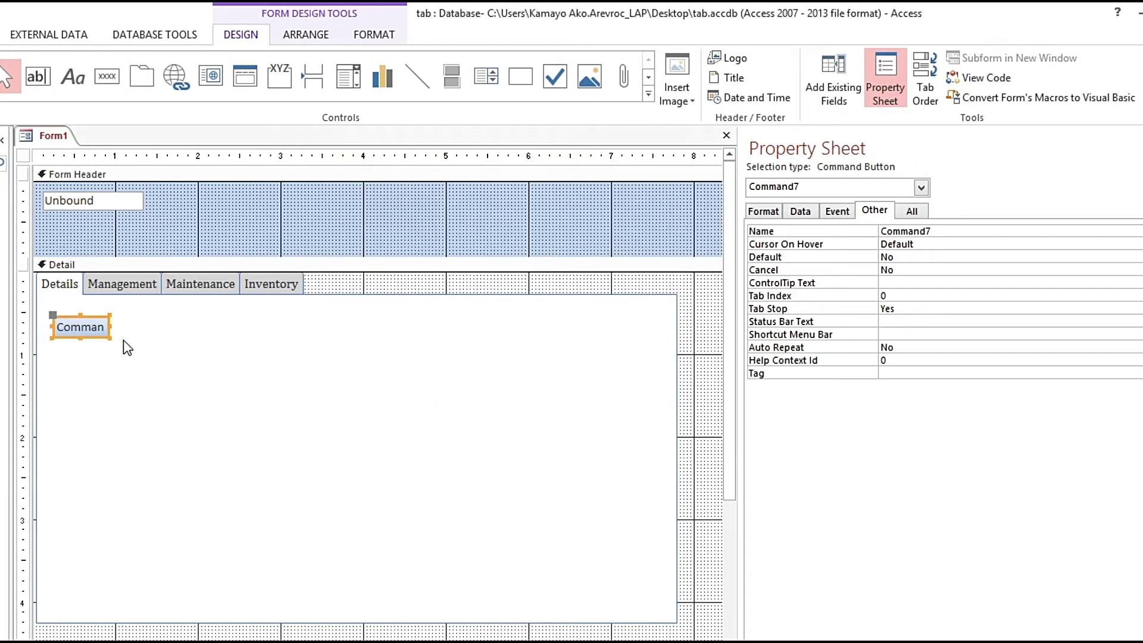
Step: Set the Details page button's caption to "Next >>" and widen the button slightly
click(761, 210)
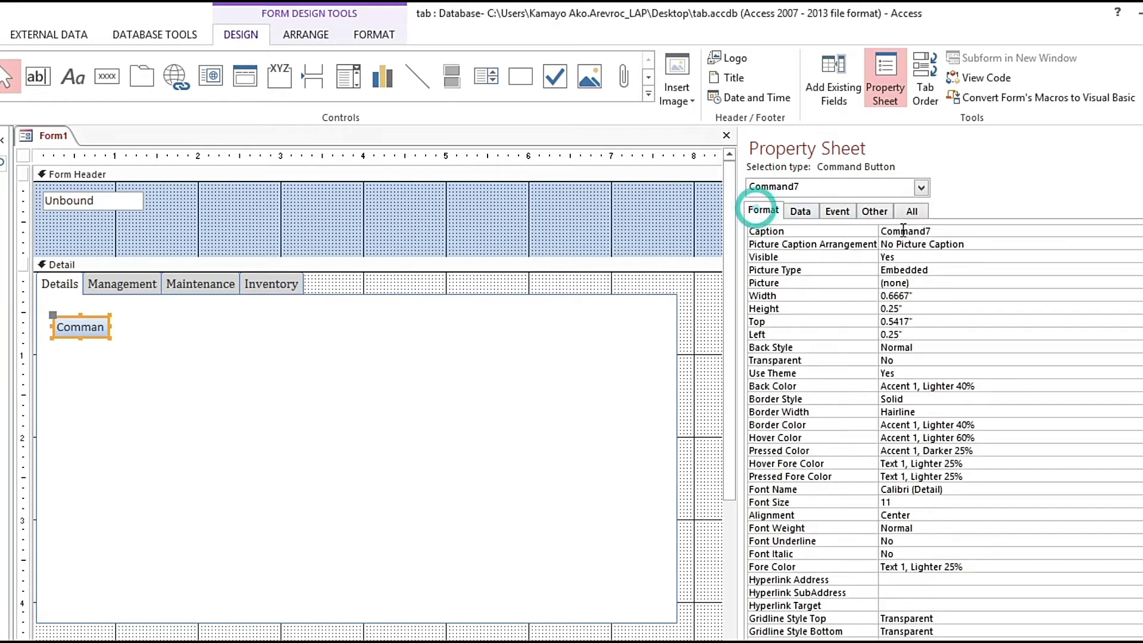
drag(959, 231, 620, 229)
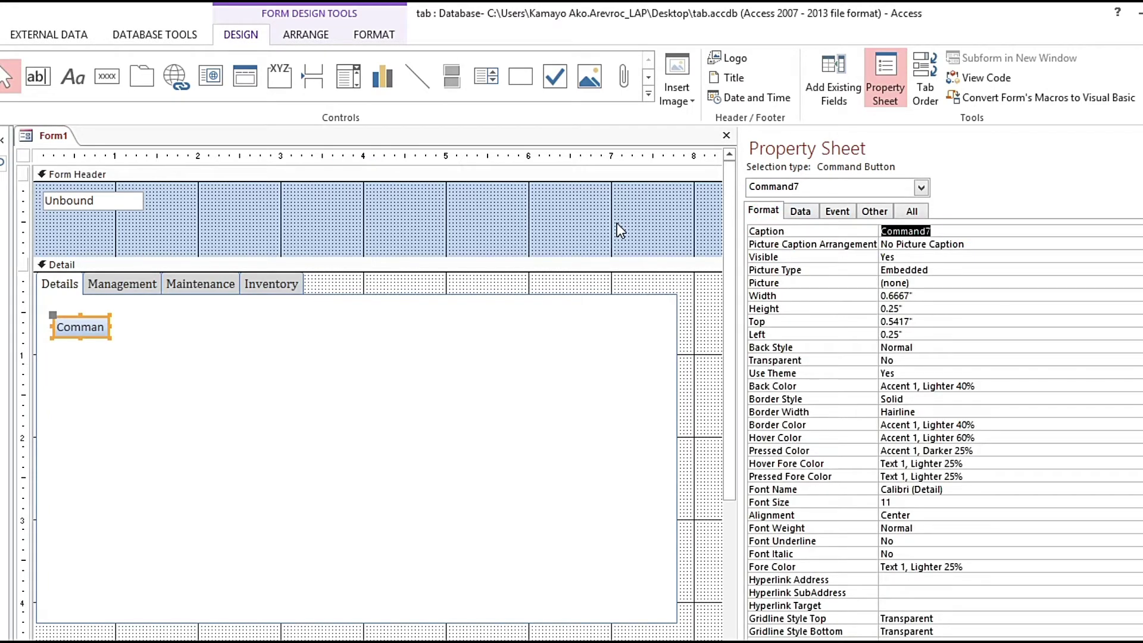
text(Next >>)
key(Return)
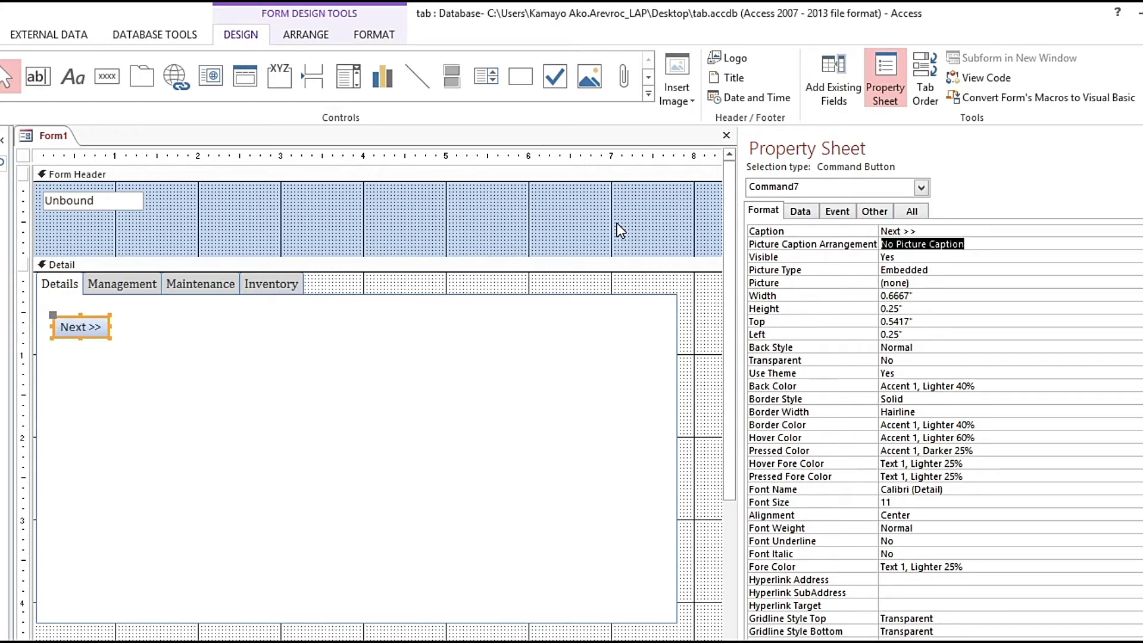
drag(109, 327, 113, 328)
Step: Set the Name property of the "Next >>" button on the Details page to "cmdNext"
click(884, 215)
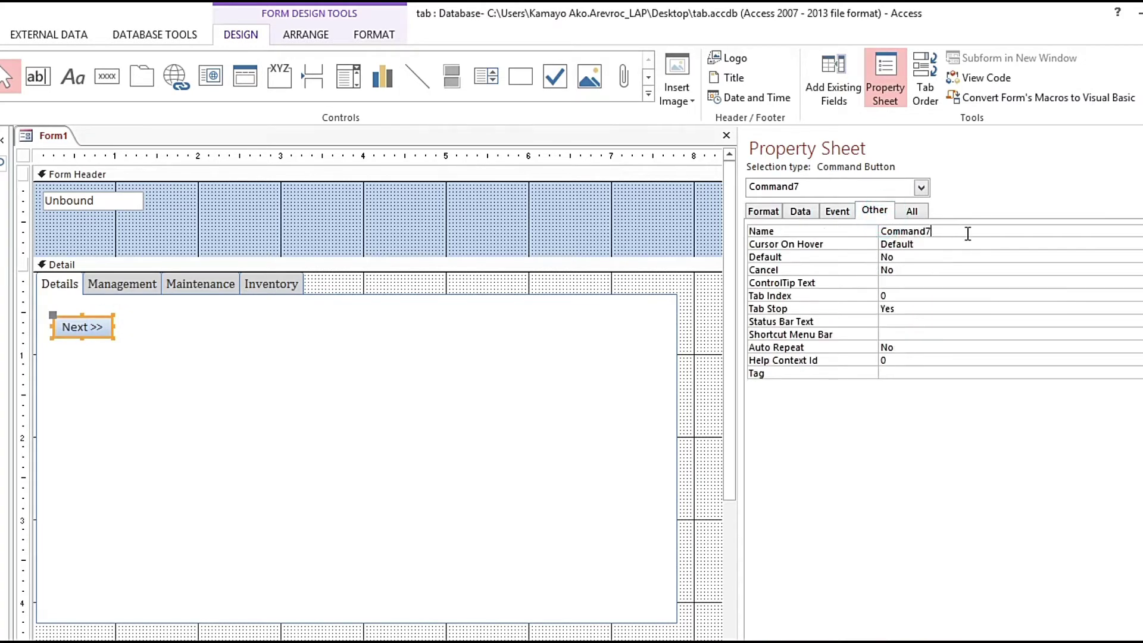
double_click(898, 233)
text(cmdNext)
key(Return)
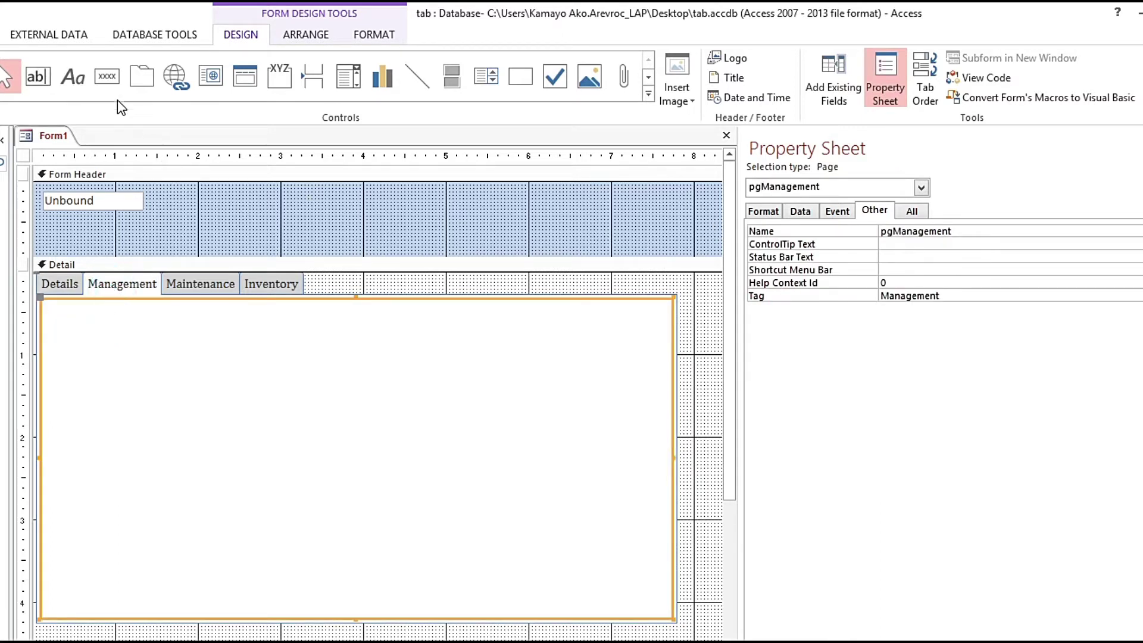
Step: Draw two command buttons side by side near the Management page's upper-left corner without the wizard, and shift the first one slightly left
click(106, 77)
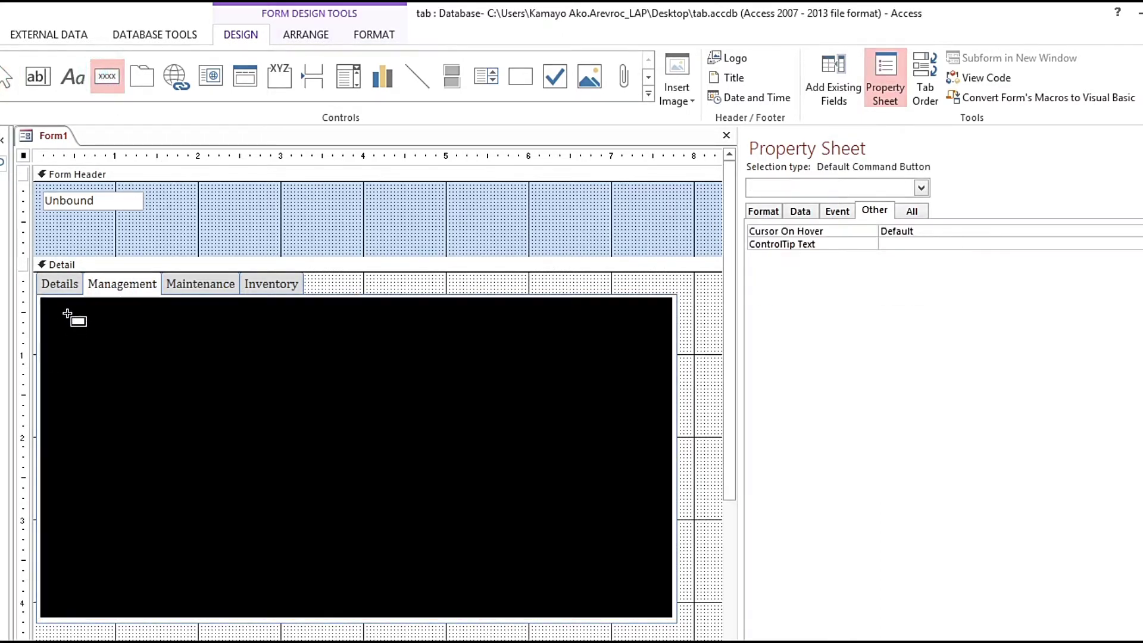
drag(67, 314, 141, 335)
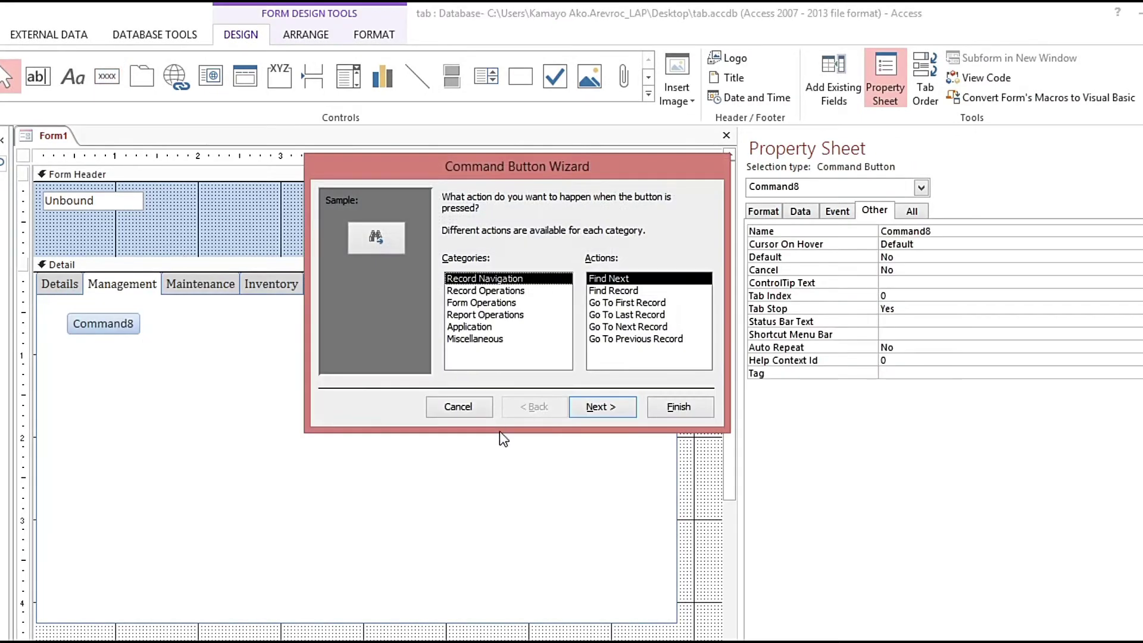
click(459, 403)
click(105, 77)
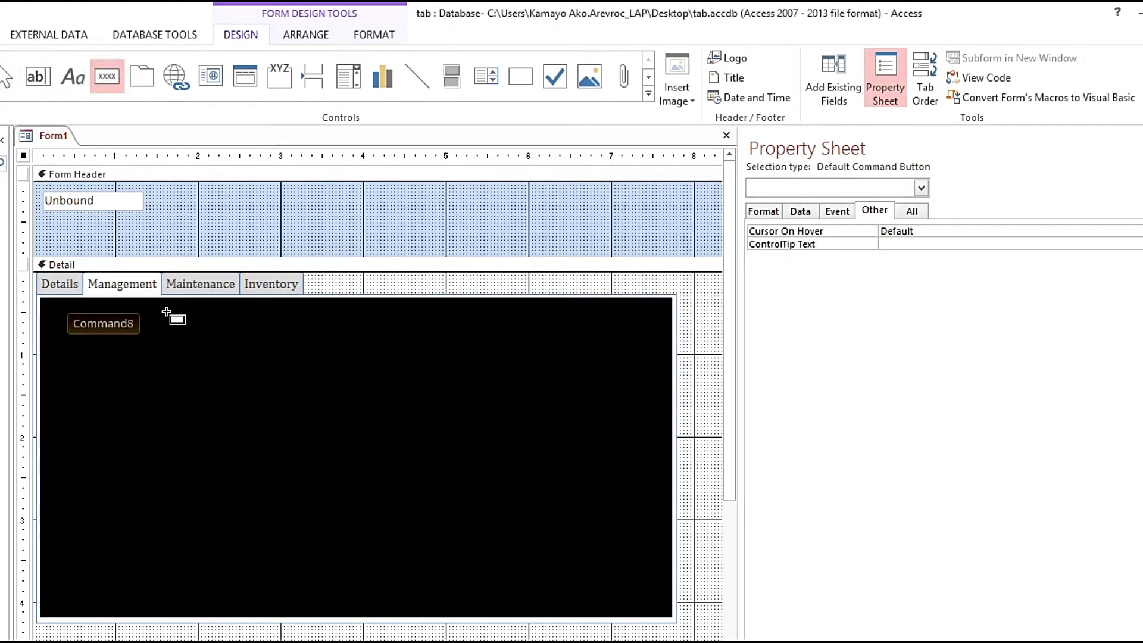
drag(164, 313, 224, 334)
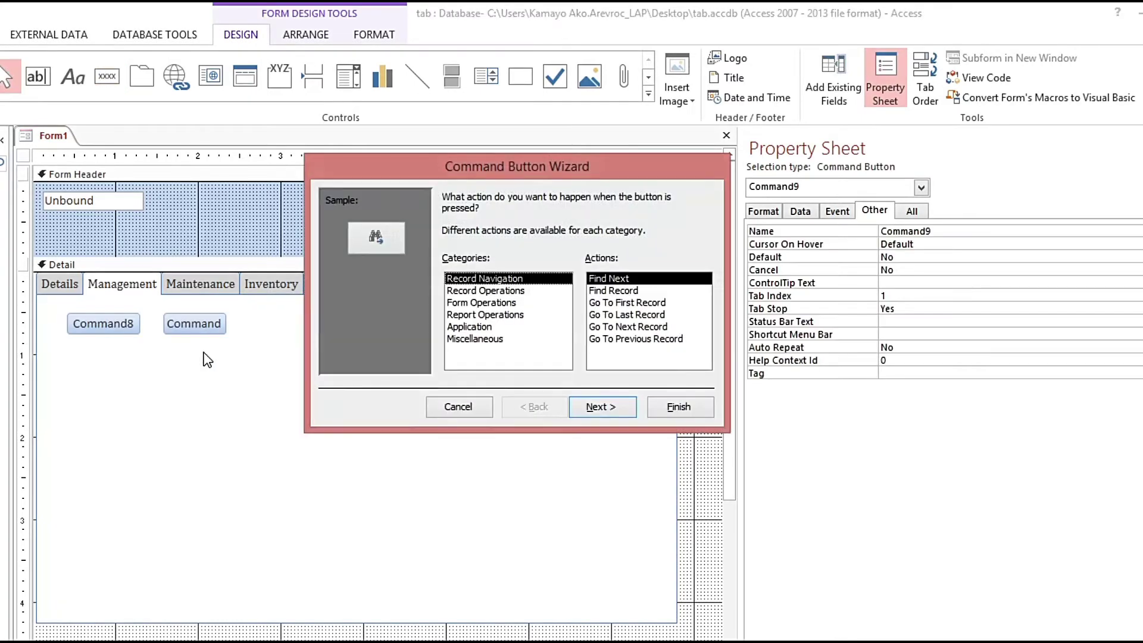
click(451, 412)
drag(112, 331, 93, 331)
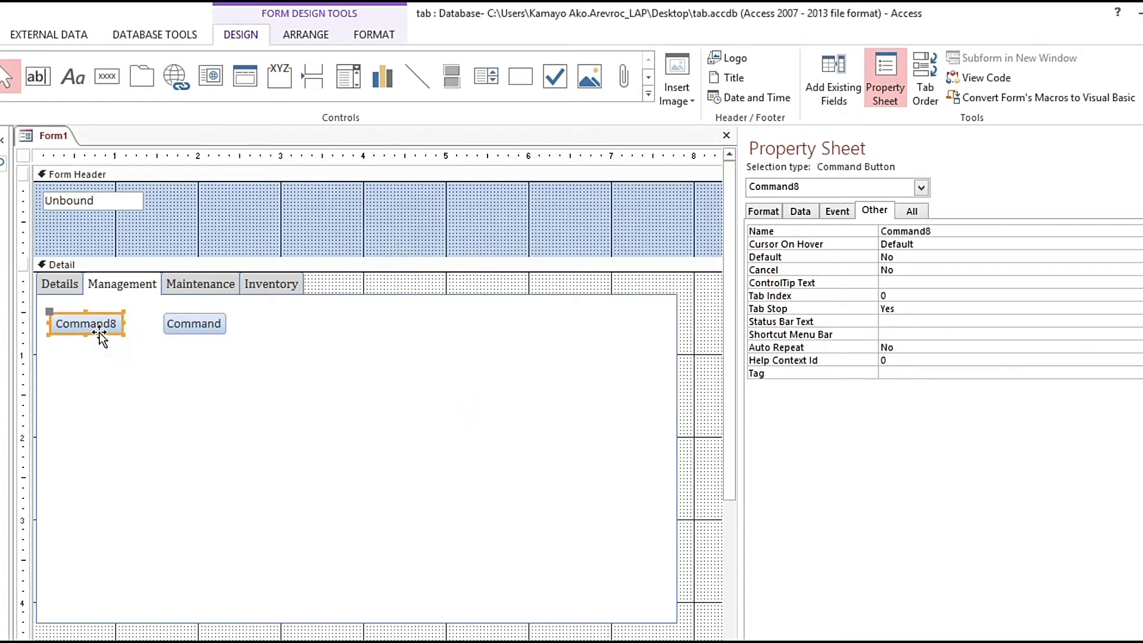
Step: Name the first button on the Management page "cmdPrevious" and set its caption to "<< Previous"
click(952, 230)
text(cmdPrevious)
key(Return)
click(754, 210)
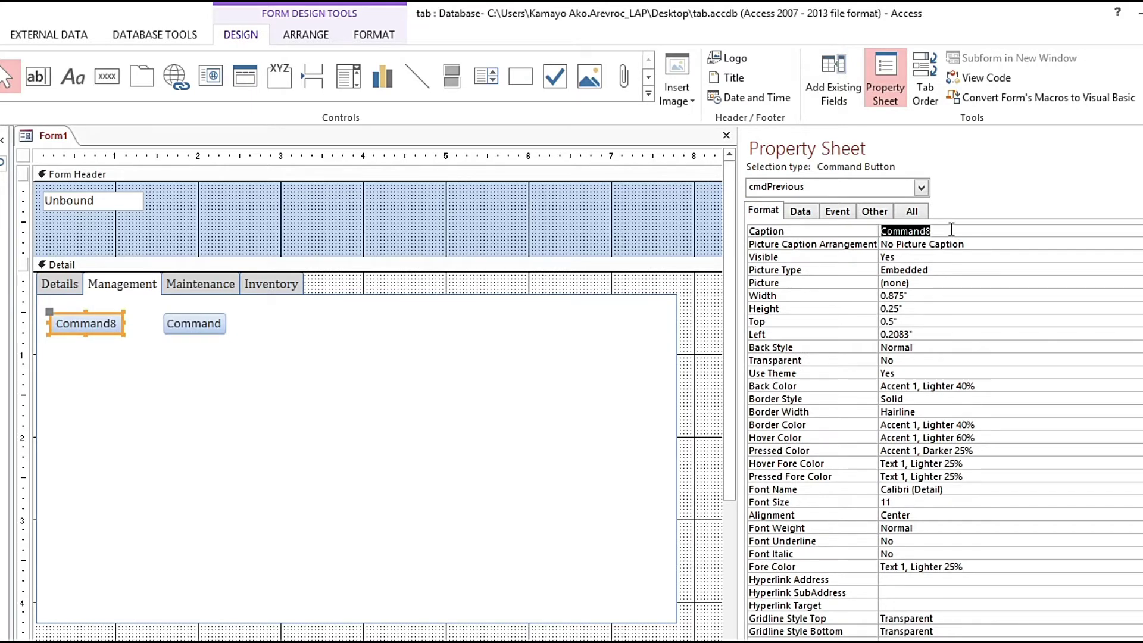
text(<< Previous)
key(Return)
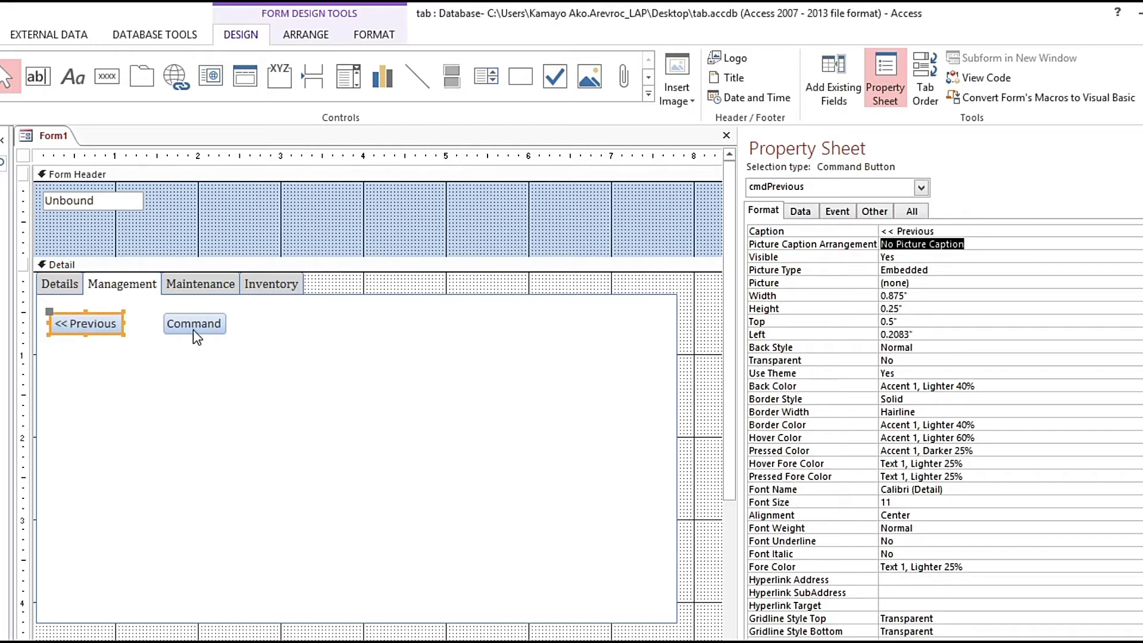
Step: Widen the second Management page button leftward to about 0.875 inches and set its caption to "Next >>"
click(173, 325)
click(155, 324)
drag(155, 324, 153, 323)
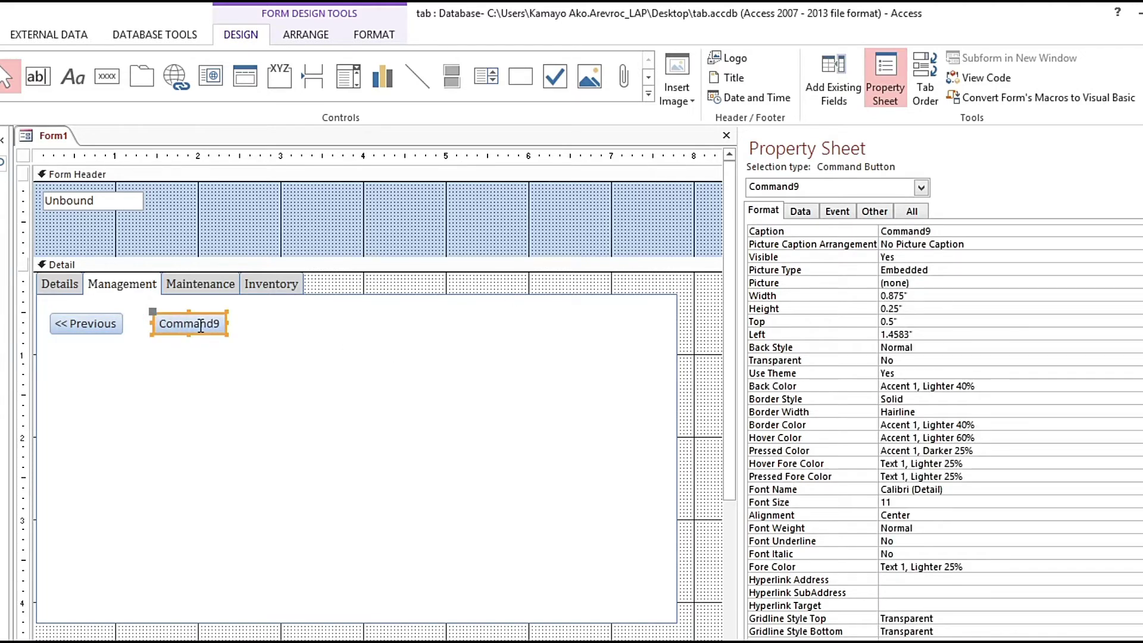
double_click(946, 231)
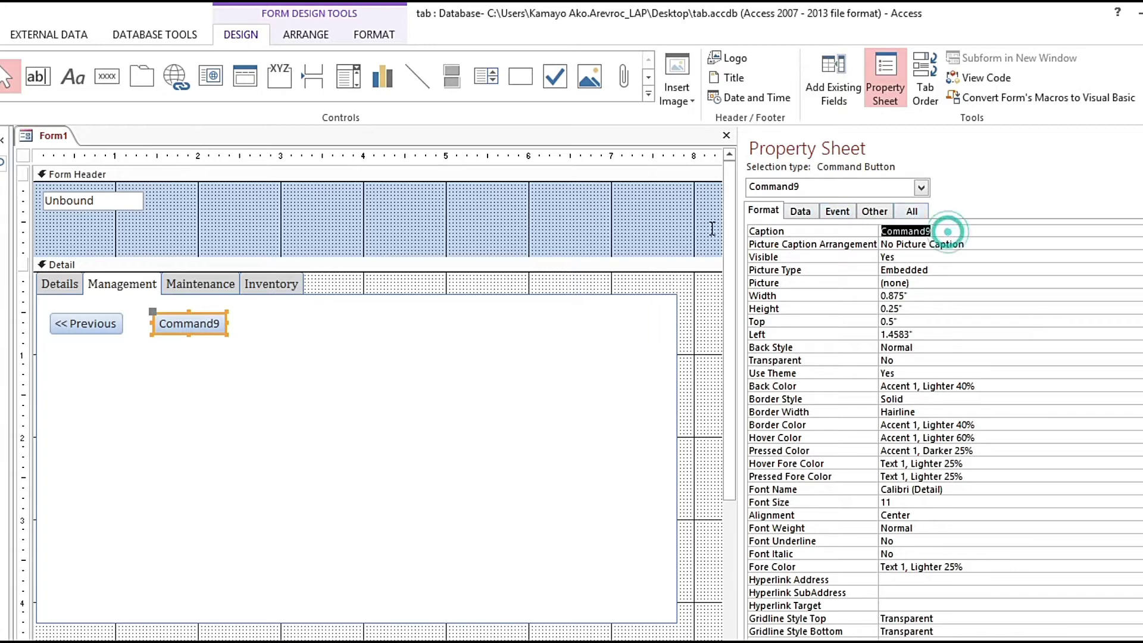
text(Next)
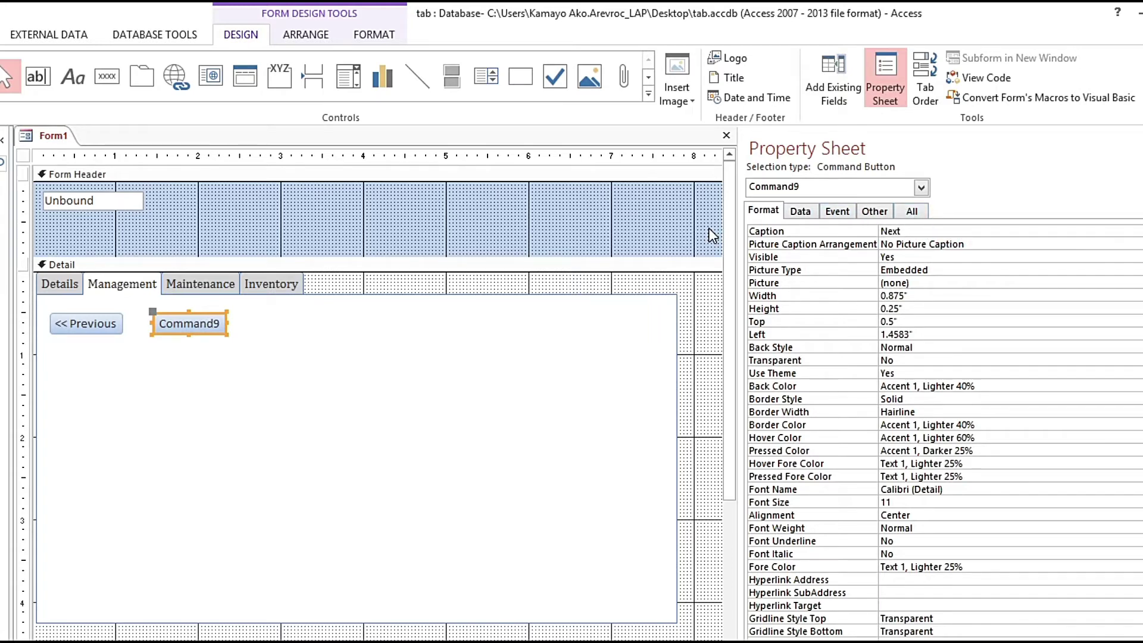
text( >>)
key(Return)
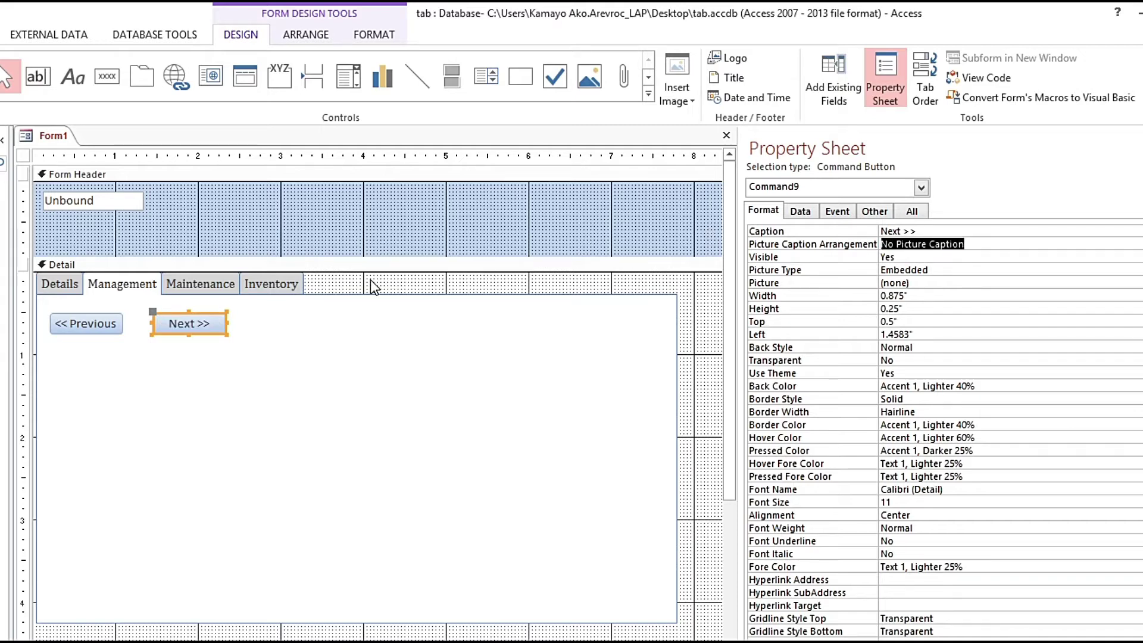
Step: Set the Name property of the "Next >>" button on the Management page to "cmdNext1"
click(206, 312)
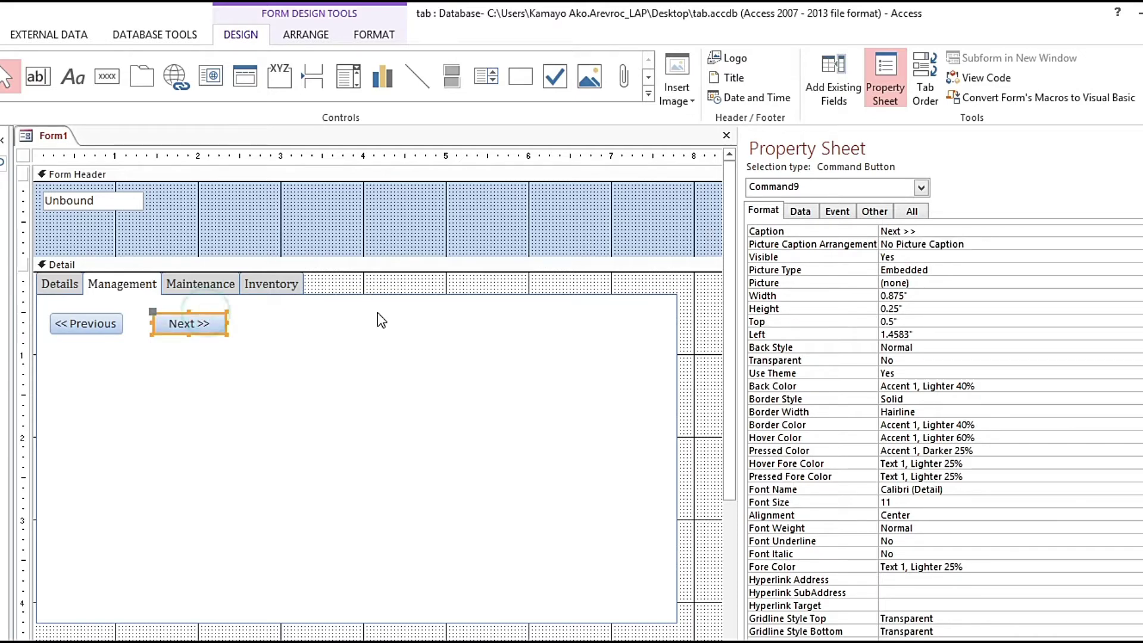
click(910, 211)
text(cm)
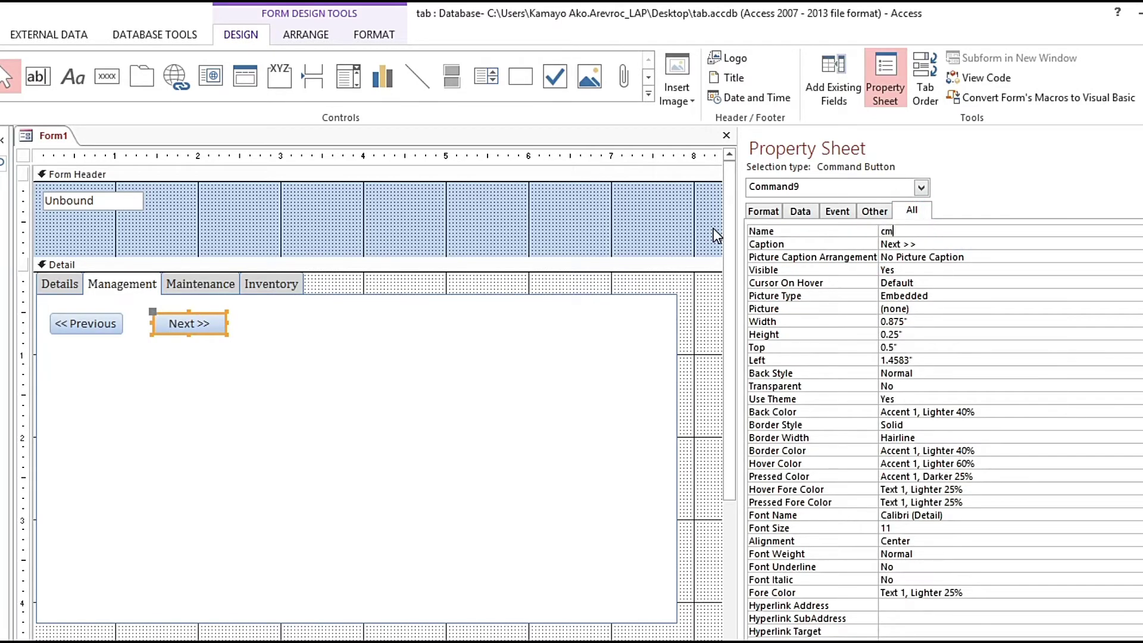
text(dNext1)
key(Tab)
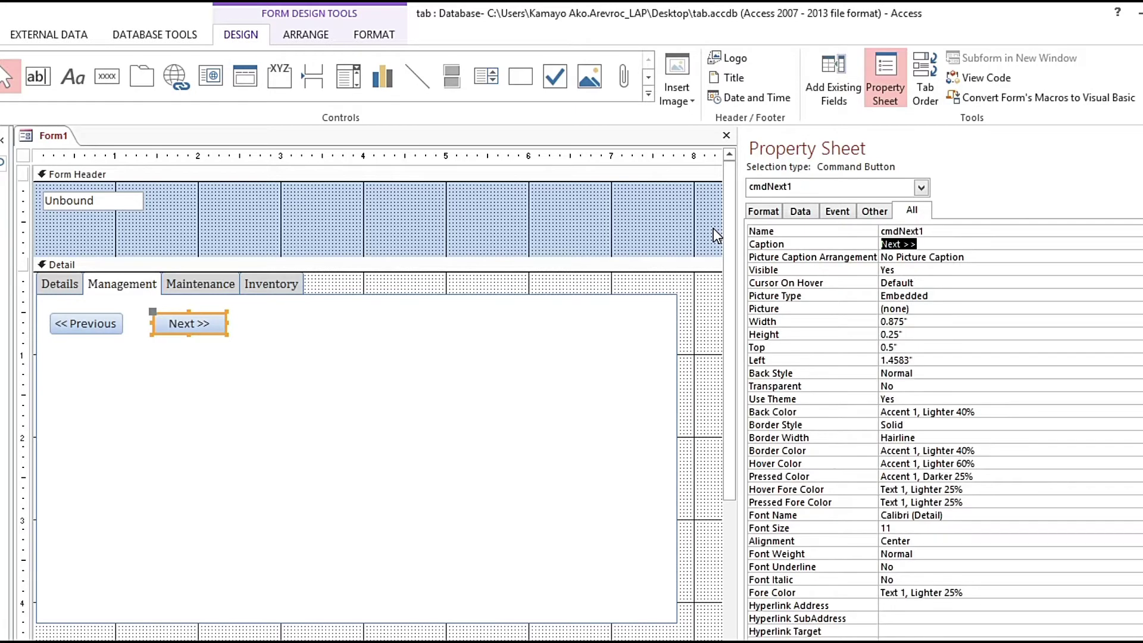
Step: Copy the "<< Previous" and "Next >>" buttons from the Management page and paste them onto the Maintenance page
click(65, 329)
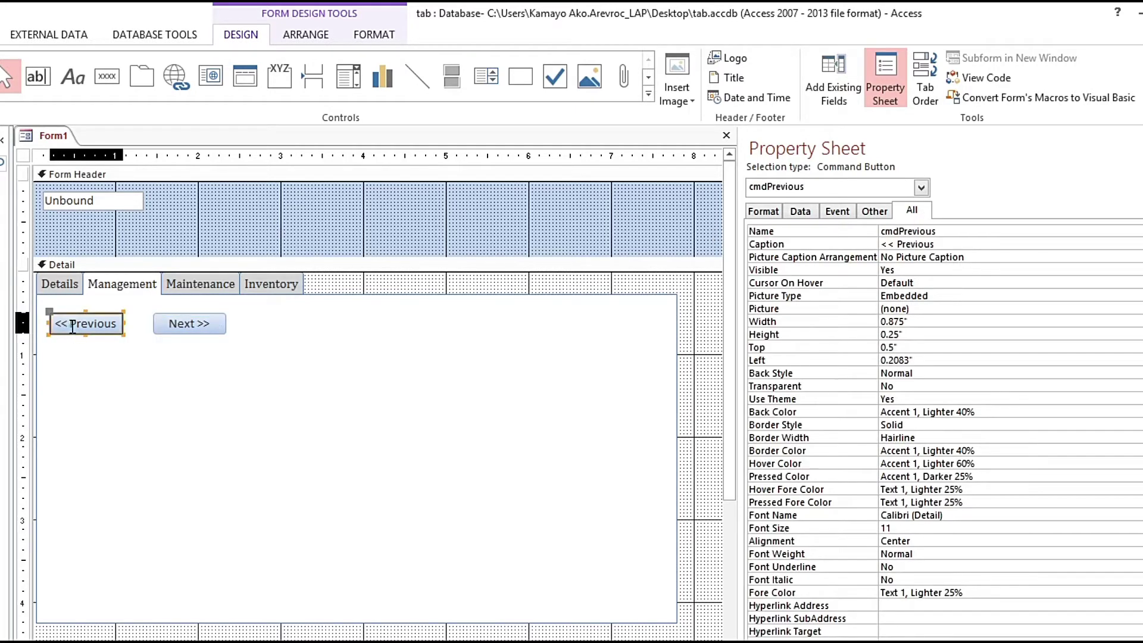
shift+click(178, 330)
click(187, 301)
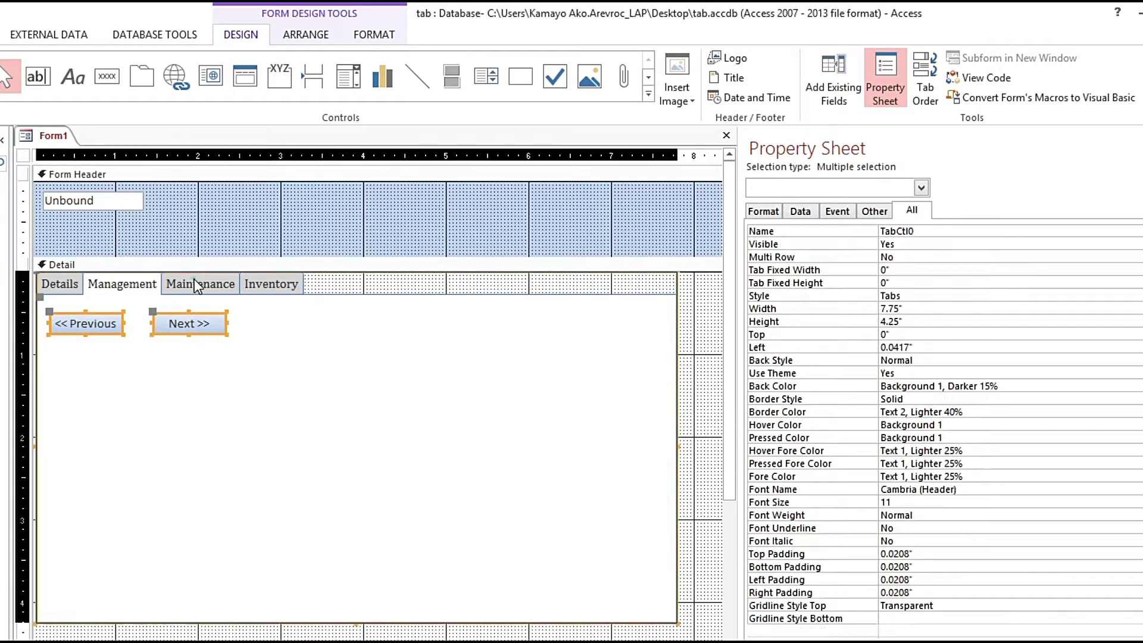
click(185, 286)
right_click(180, 295)
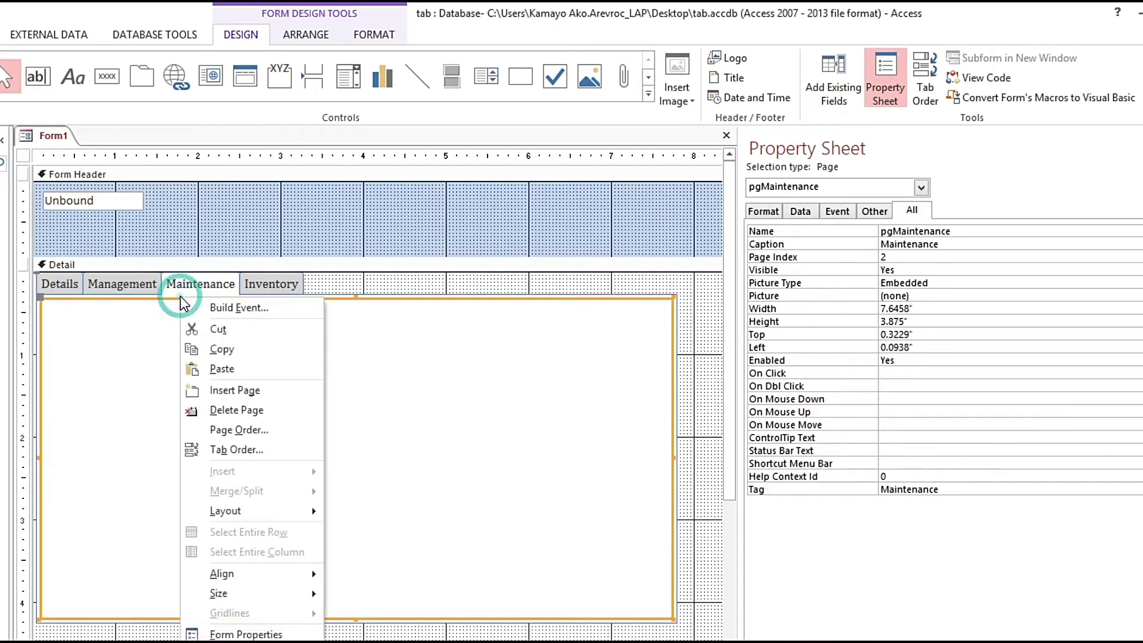
click(209, 373)
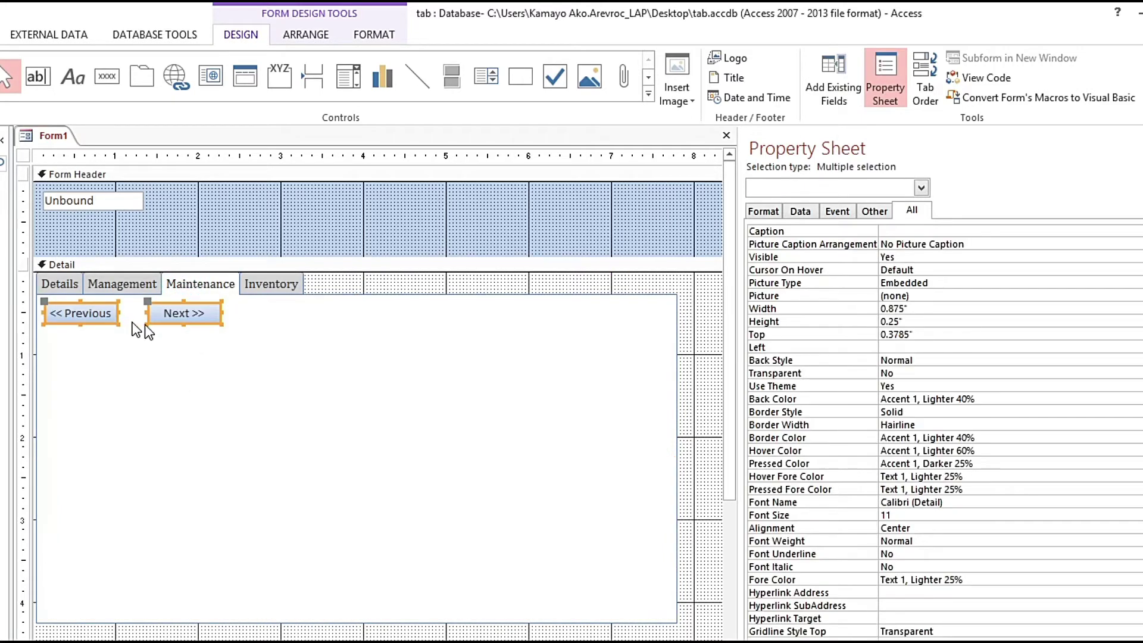
click(150, 343)
Step: Set the Name property of the "<< Previous" button on the Maintenance page to "cmdPrevious1"
click(99, 321)
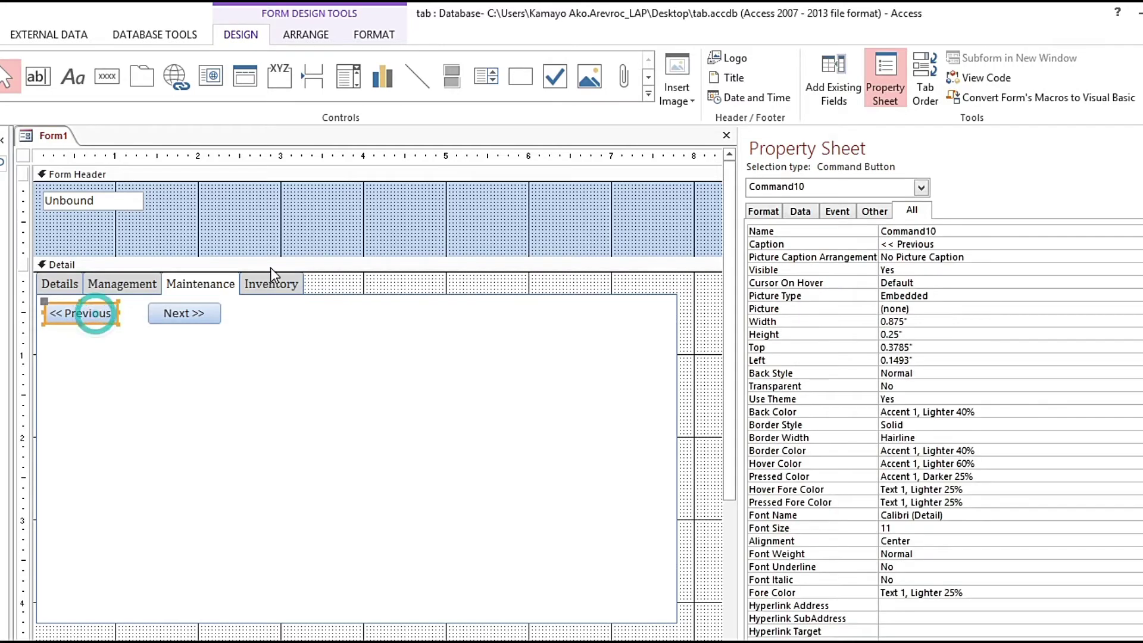
double_click(932, 230)
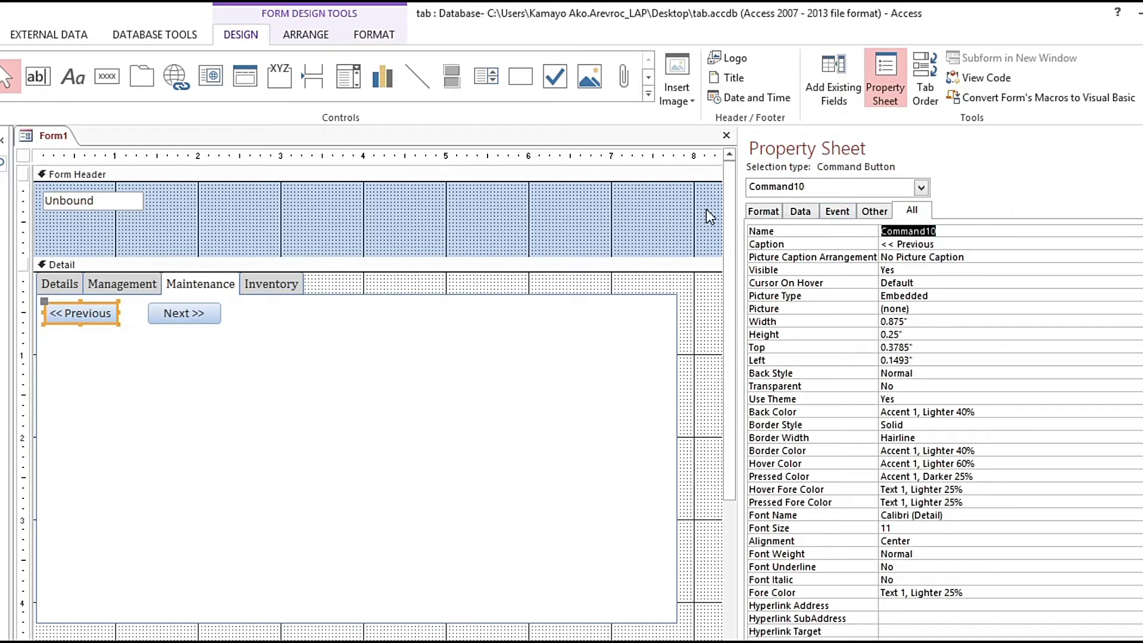
text(cmdPrevio)
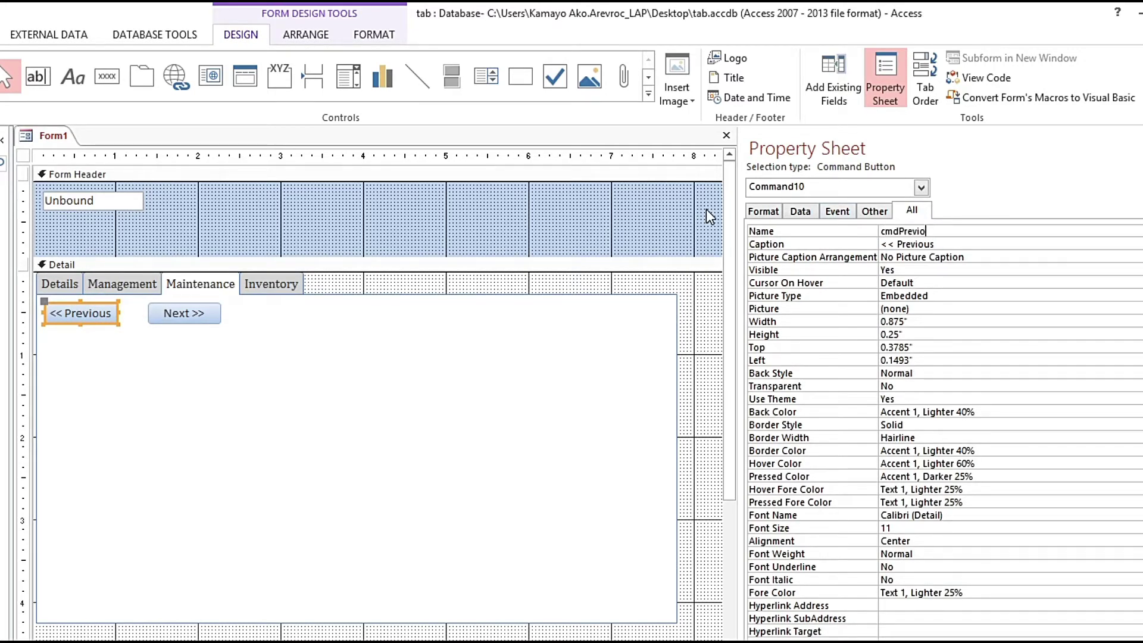
text(us1)
key(Return)
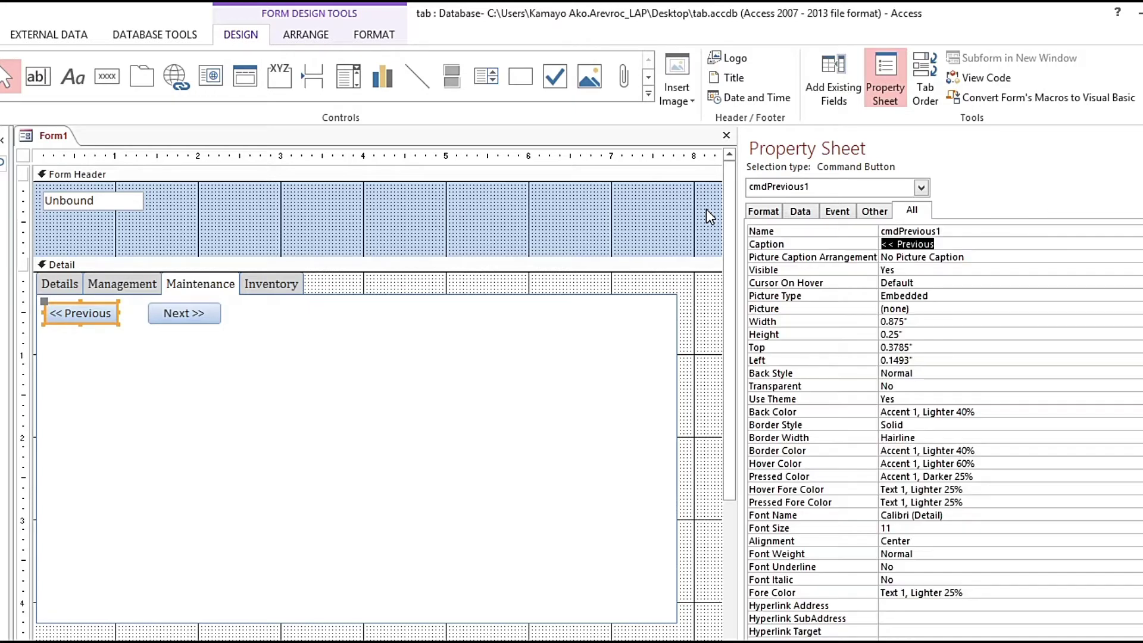
Step: Set the Name property of the "Next >>" button on the Maintenance page to "cmdNext2"
click(188, 314)
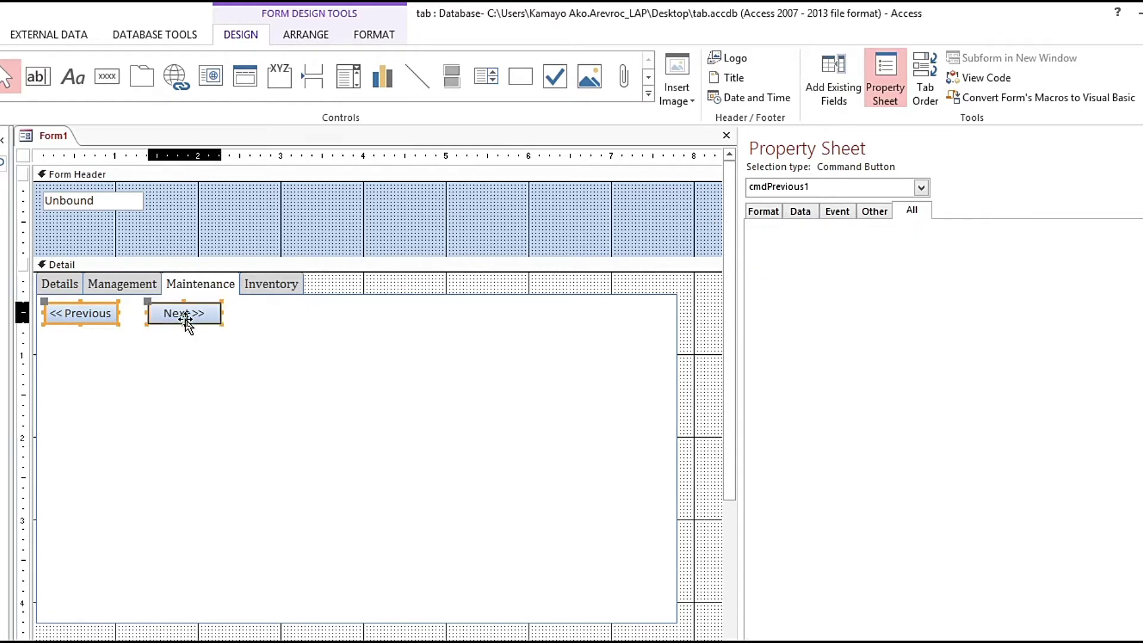
double_click(953, 233)
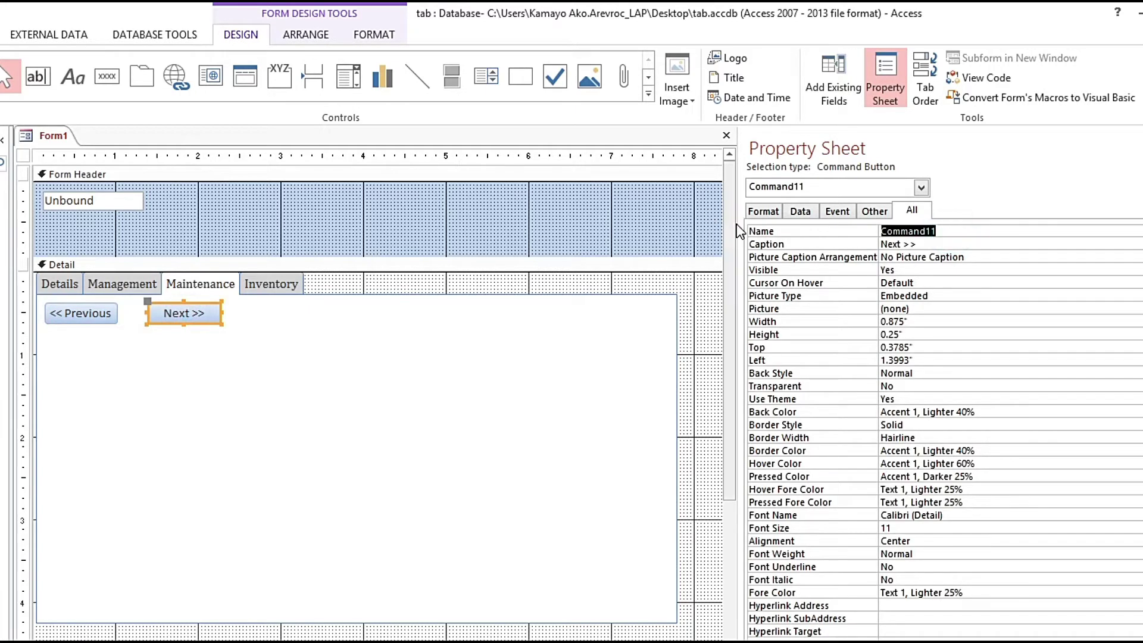
text(cmdNext)
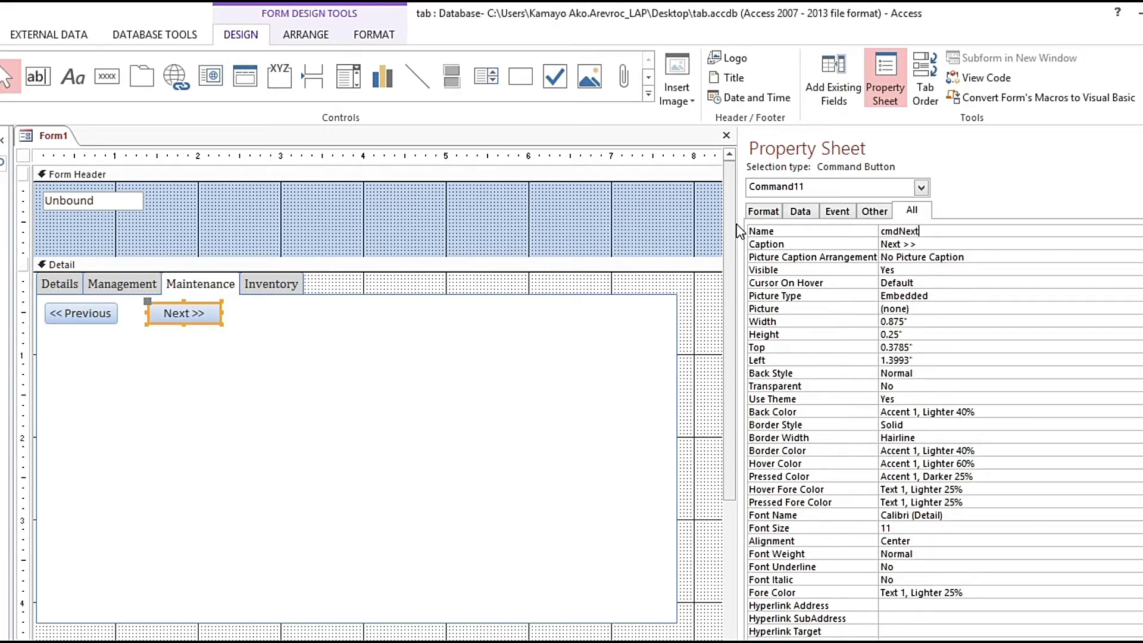
text(2)
key(Return)
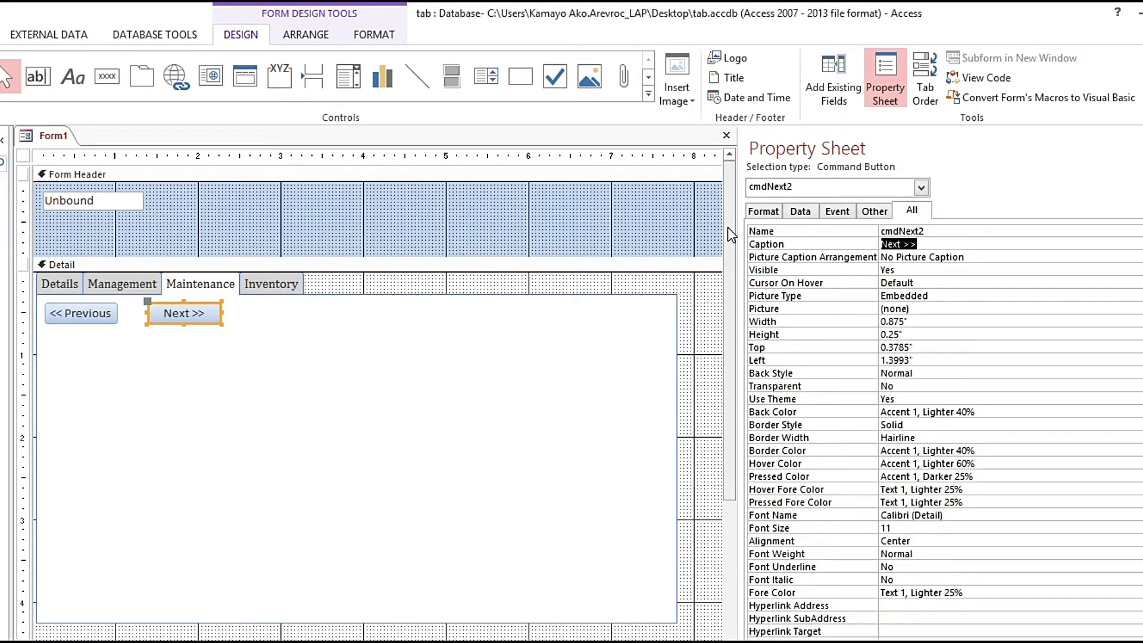
Step: Copy only the "<< Previous" button from the Maintenance page and paste it onto the Inventory page
click(90, 316)
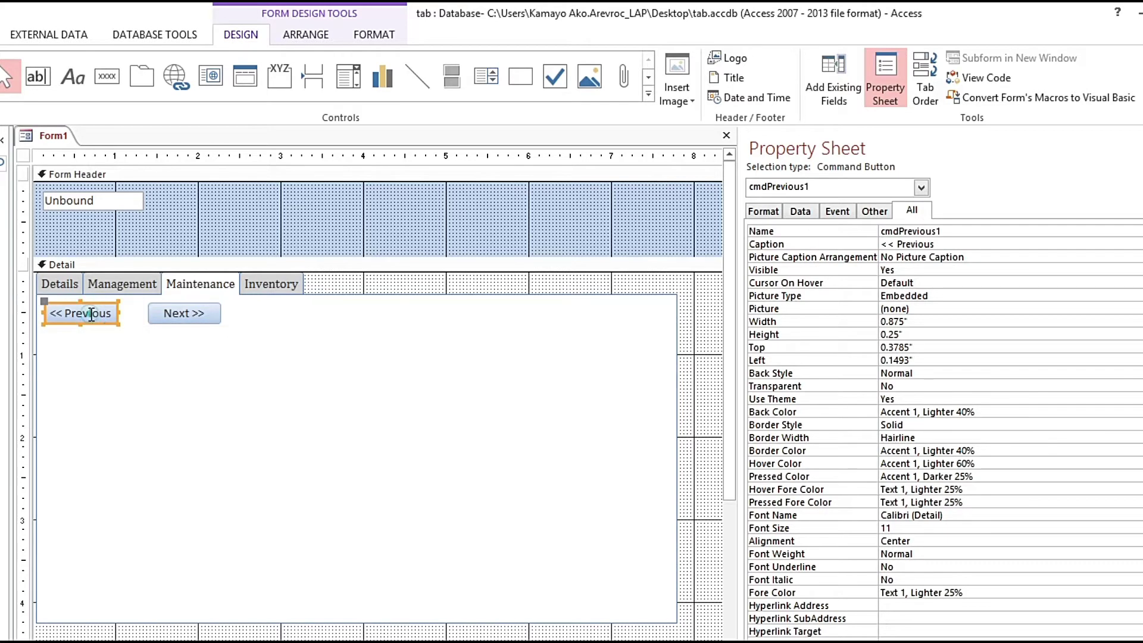
right_click(91, 324)
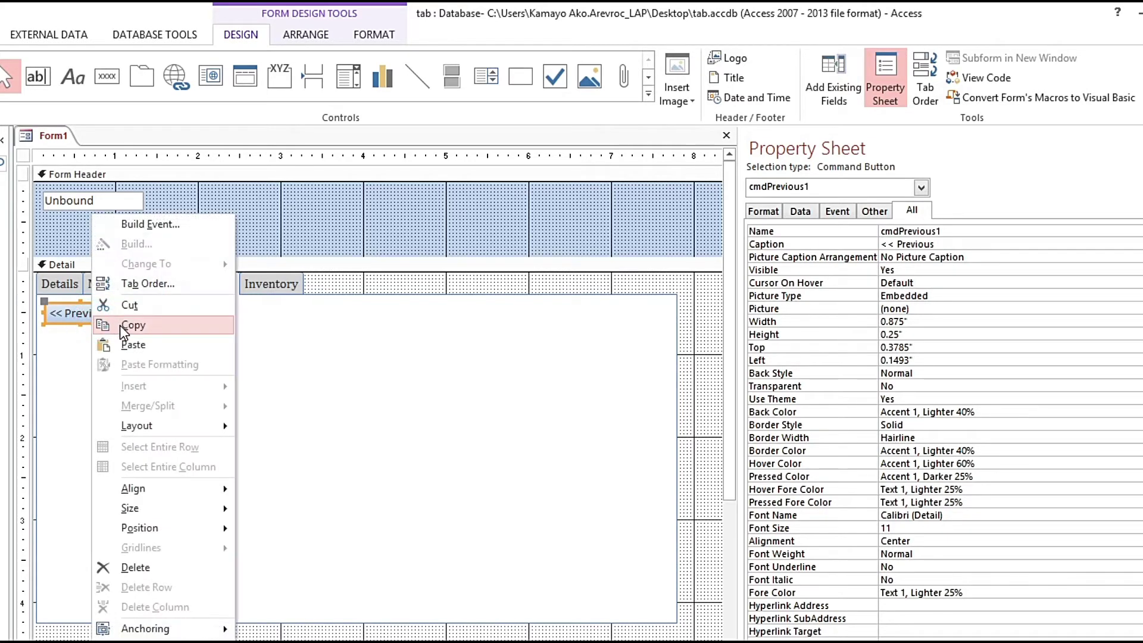
click(113, 326)
click(268, 289)
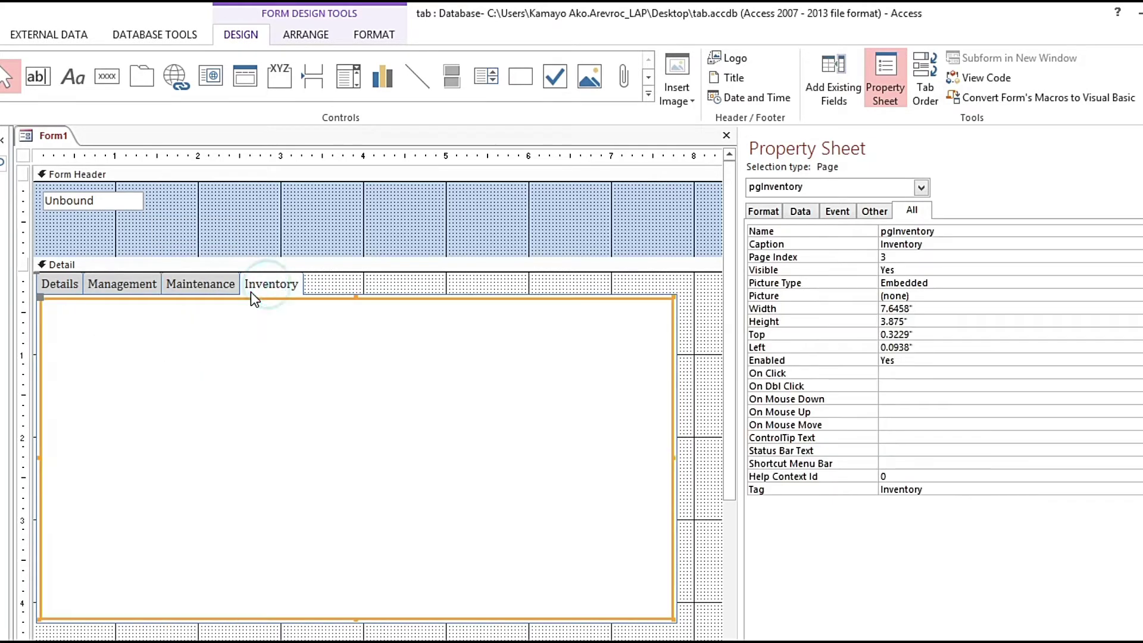
right_click(248, 299)
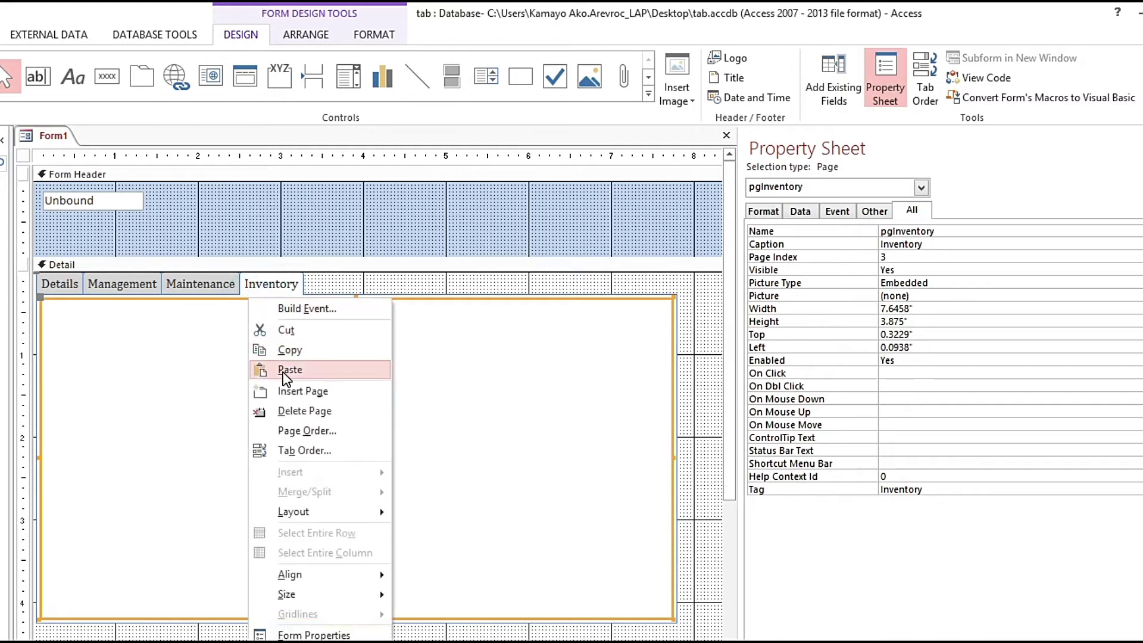
click(282, 372)
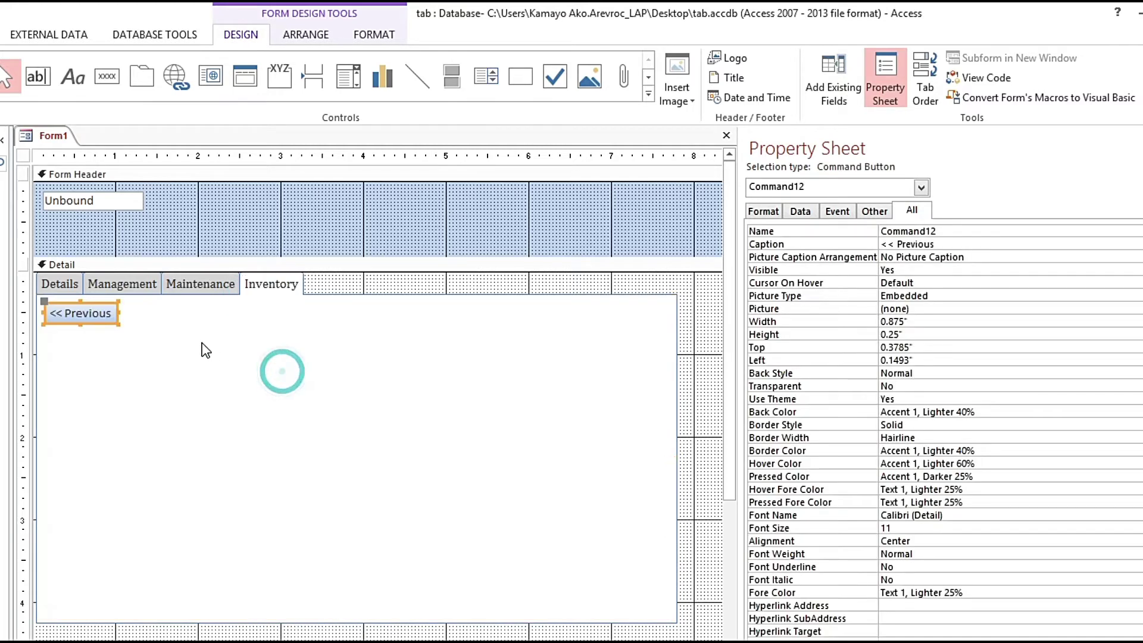
Step: Set the Name property of the "<< Previous" button on the Inventory page to "cmdPrevious2"
click(951, 231)
double_click(894, 229)
text(c)
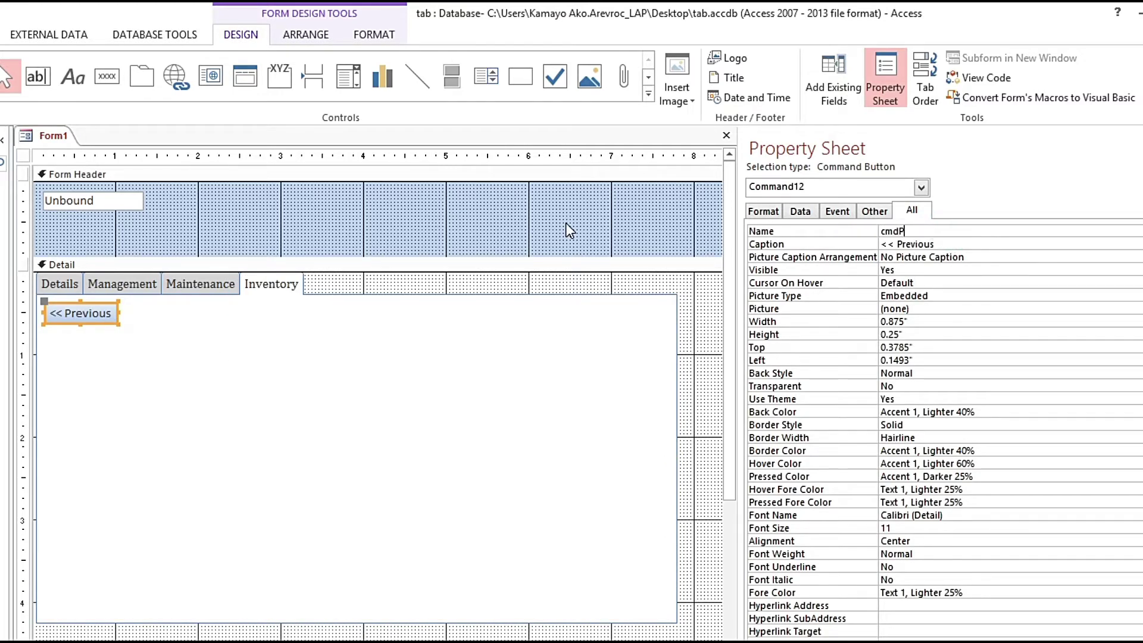
text(mdPrevious2)
key(Return)
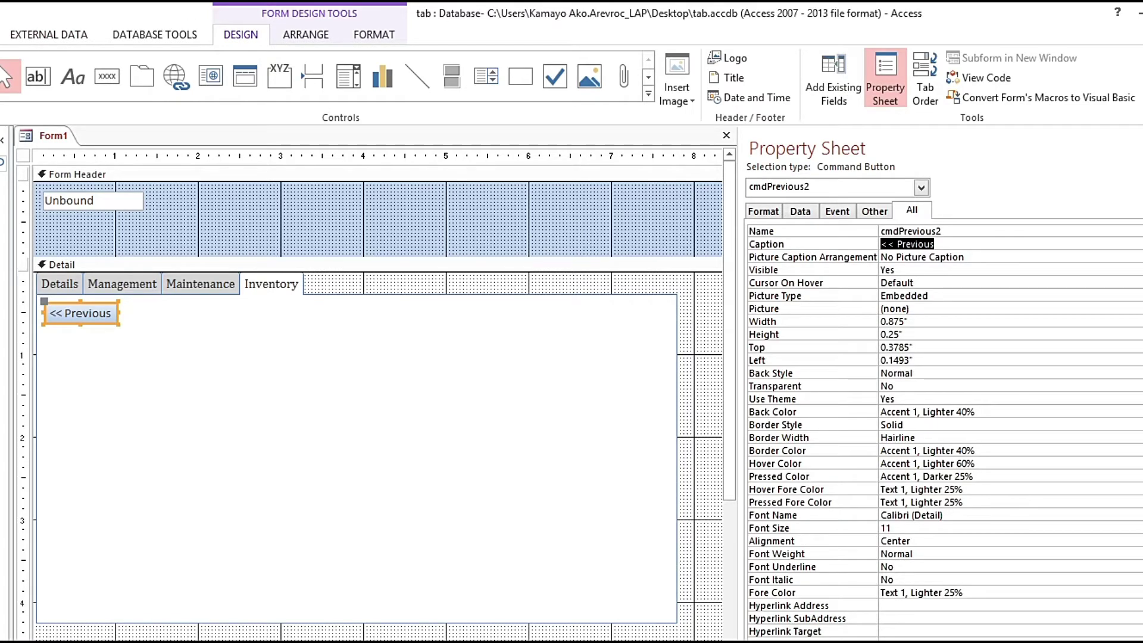
Step: Preview the form in Form View and check the Previous and Next buttons on each tab page
key(F5)
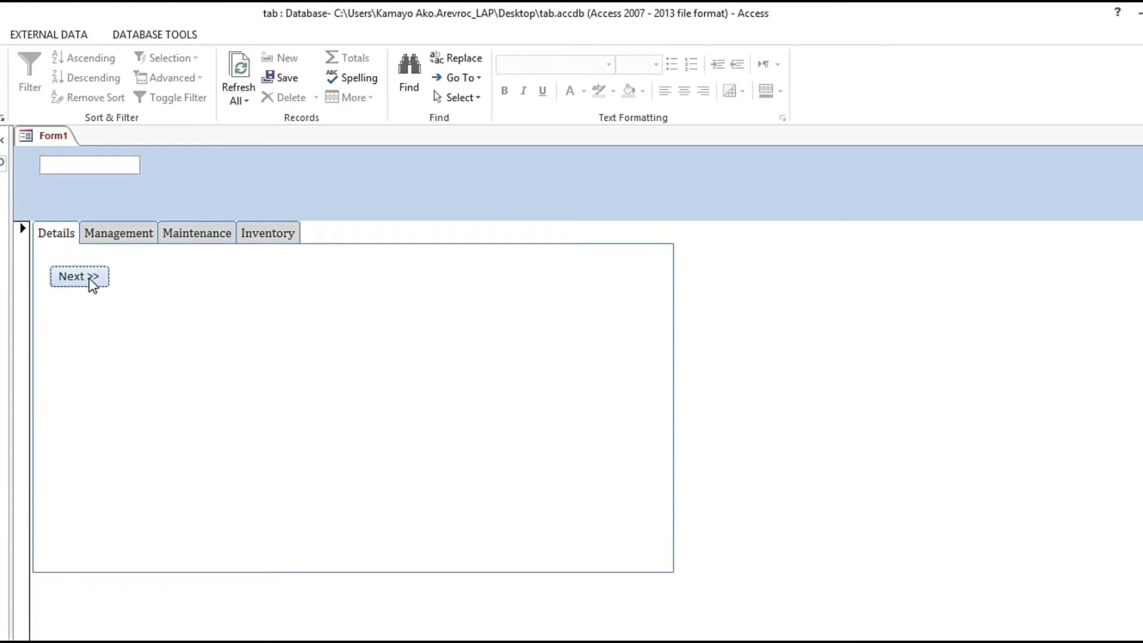
click(113, 238)
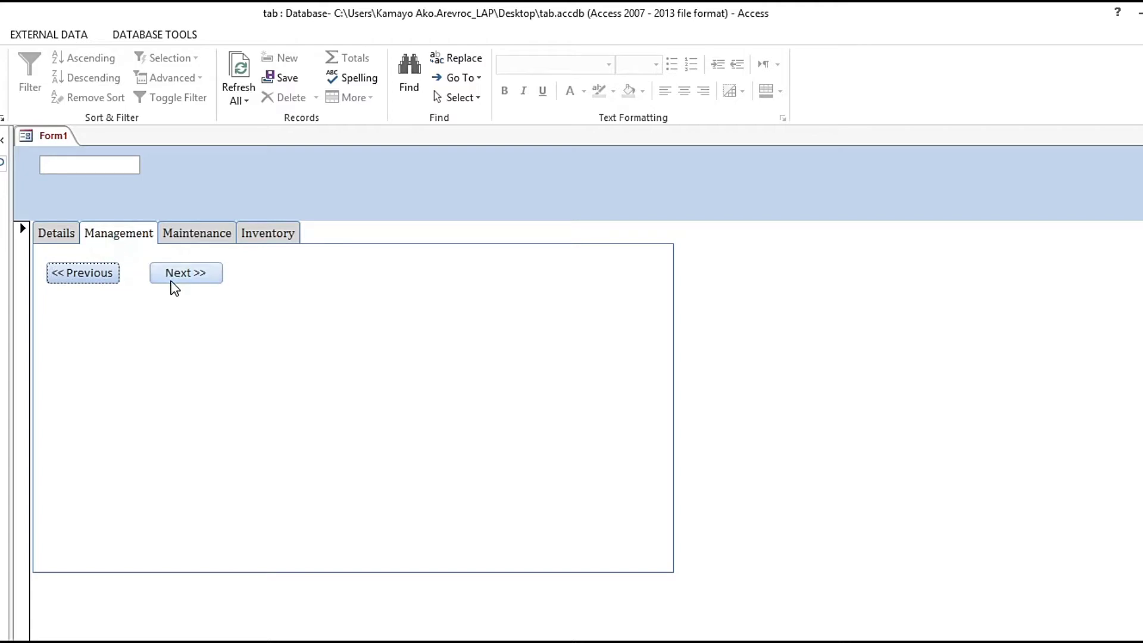
click(173, 274)
click(193, 238)
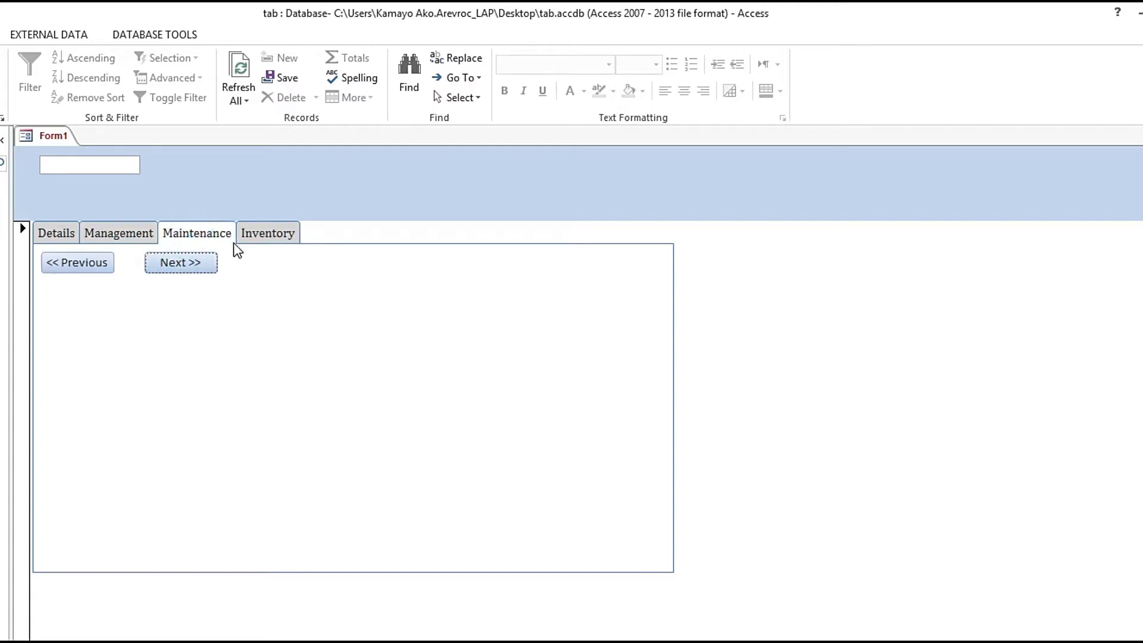
click(182, 263)
click(107, 263)
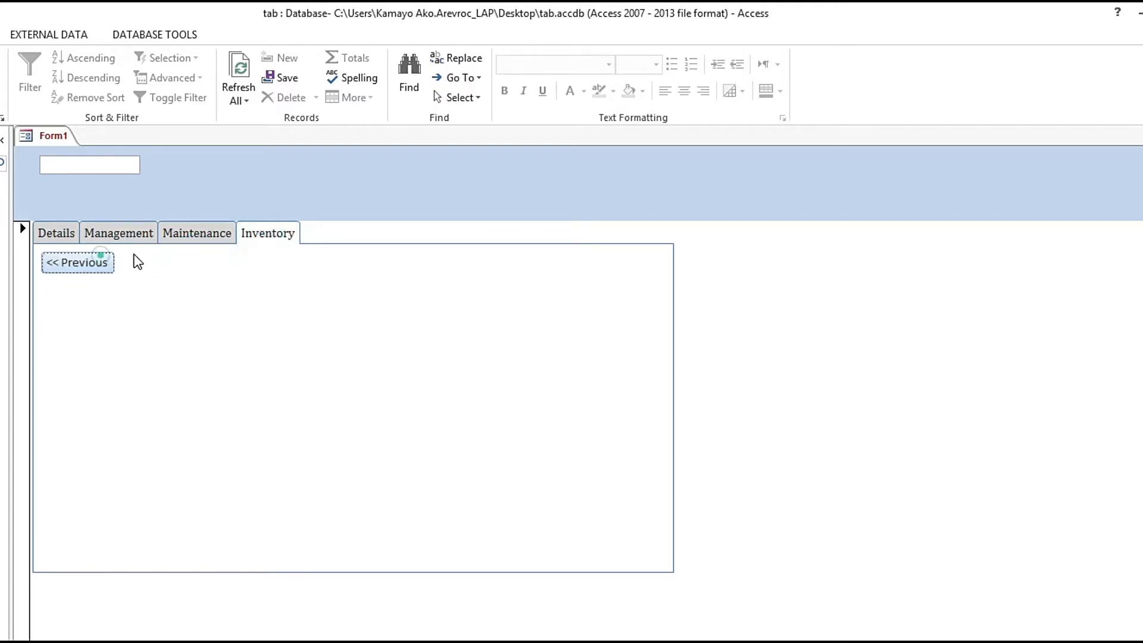
click(130, 236)
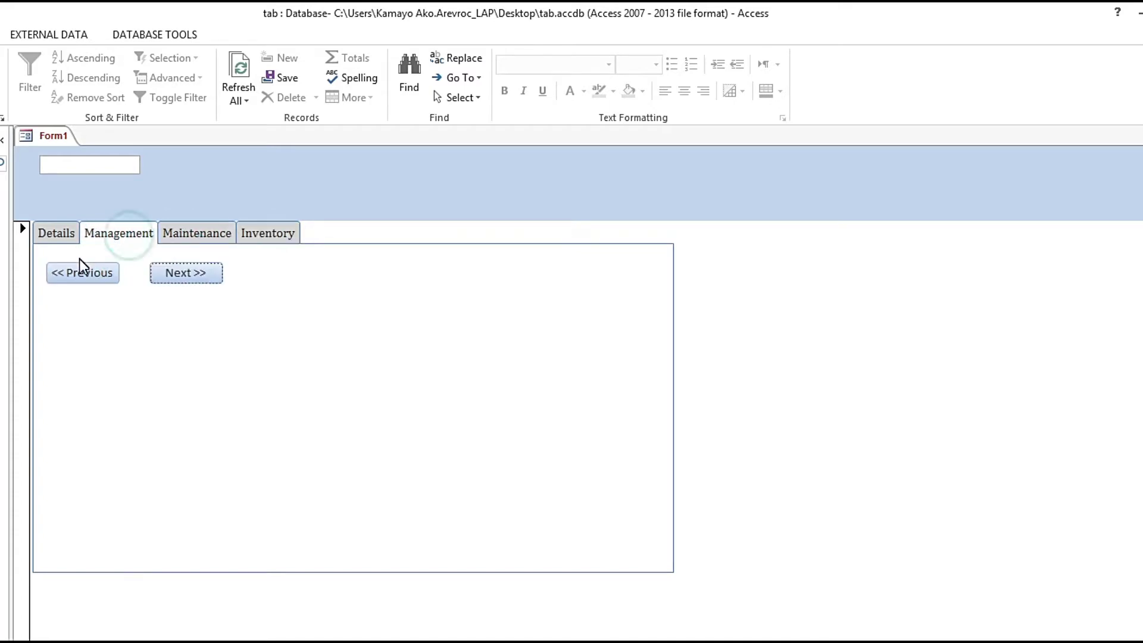
click(60, 234)
click(137, 237)
Step: Return to Design View and set the form's Record Selectors and Navigation Buttons properties to No
right_click(347, 173)
click(398, 222)
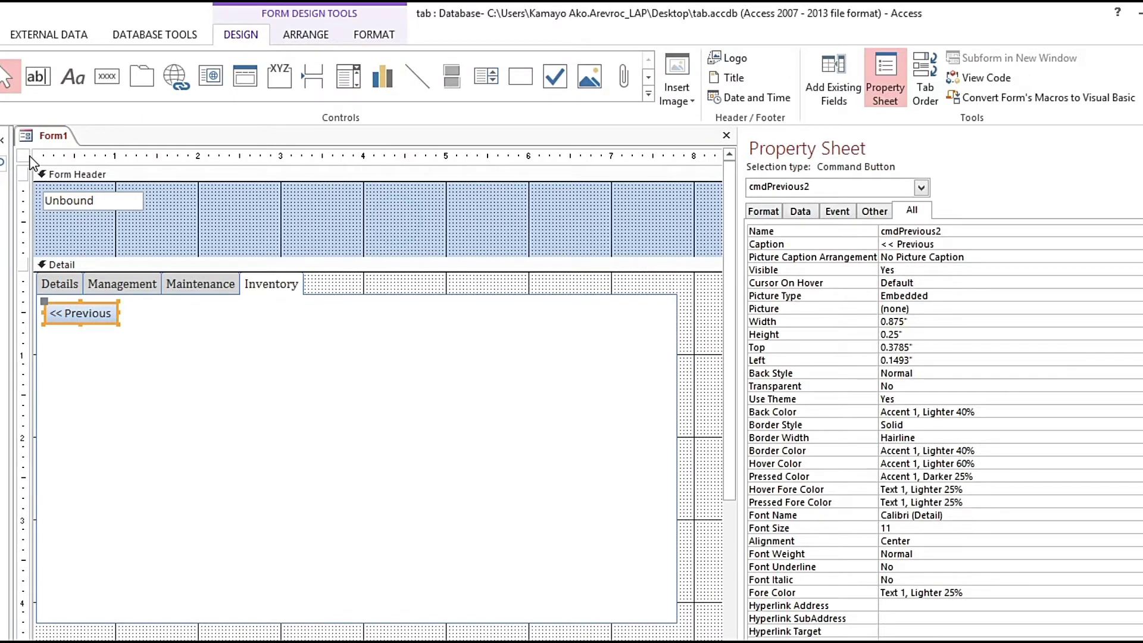
click(23, 156)
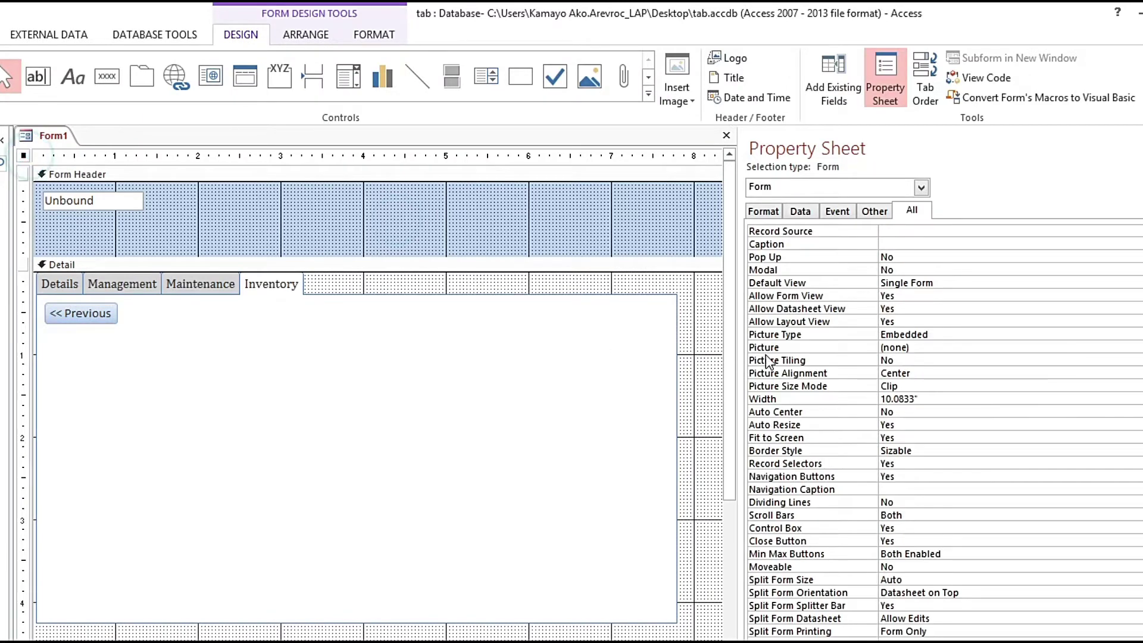
double_click(909, 465)
double_click(917, 477)
Step: Move the "Next >>" button on the Details page close to the page's upper-left corner, at Top about 0.33" and Left about 0.17"
click(208, 285)
click(123, 284)
click(66, 285)
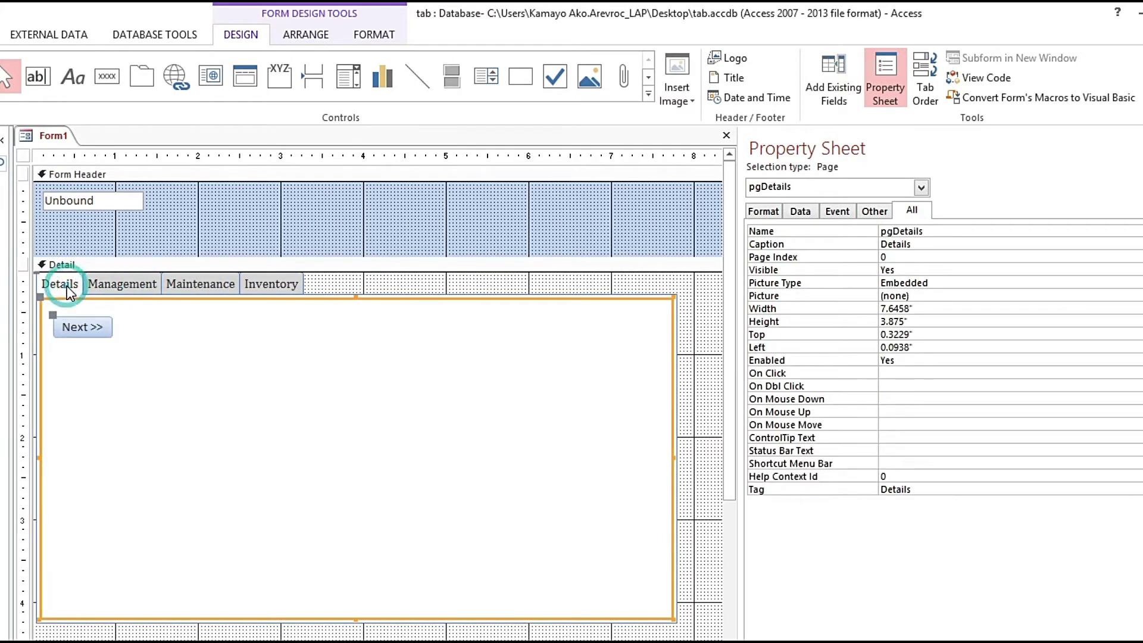
click(91, 329)
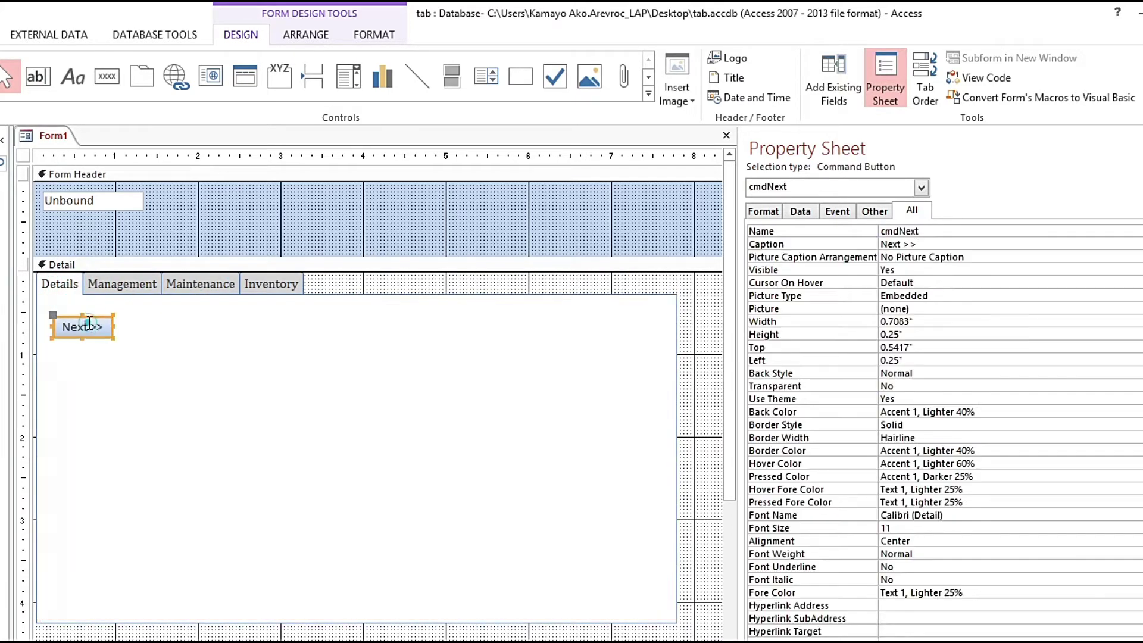
click(763, 211)
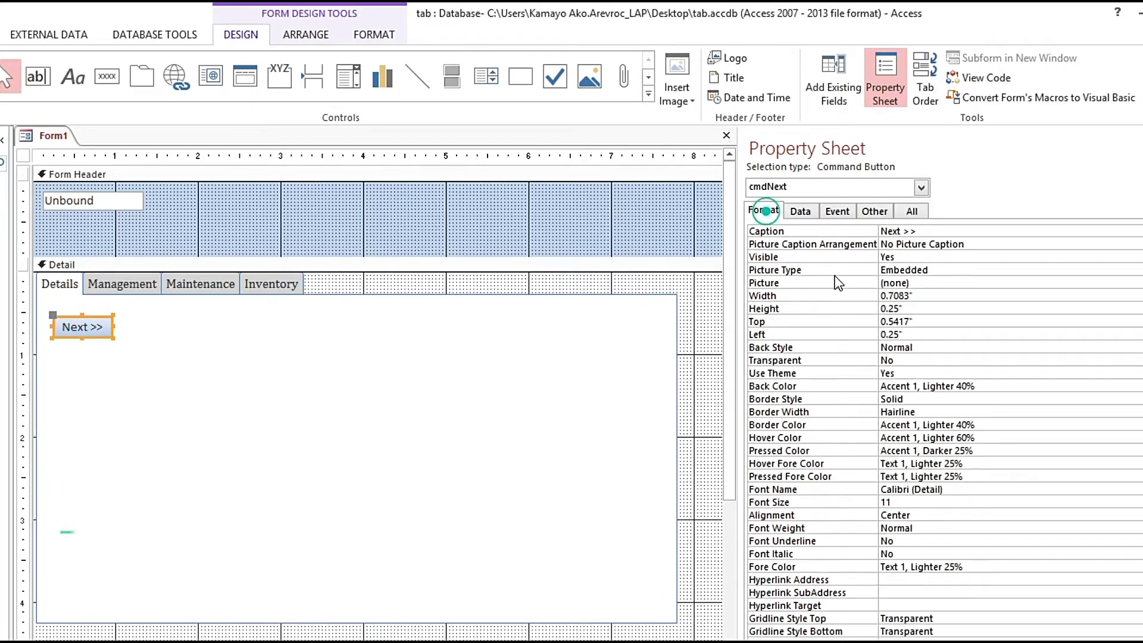
double_click(893, 309)
text(0.1)
key(Return)
key(ctrl+z)
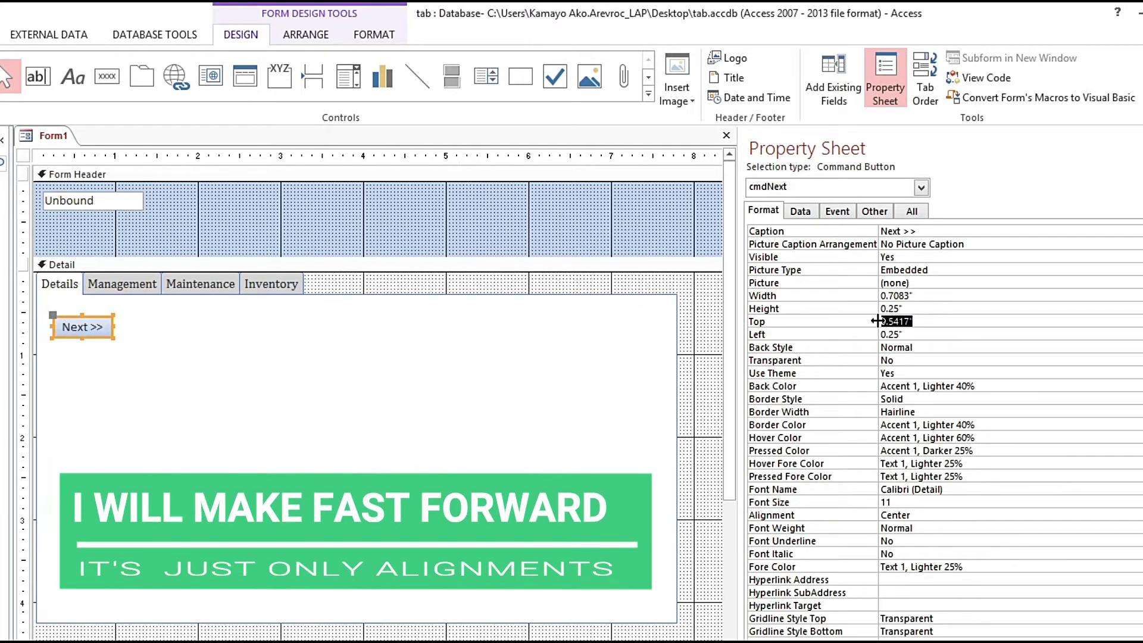
text(0.1)
key(Return)
text(.)
drag(95, 296, 89, 316)
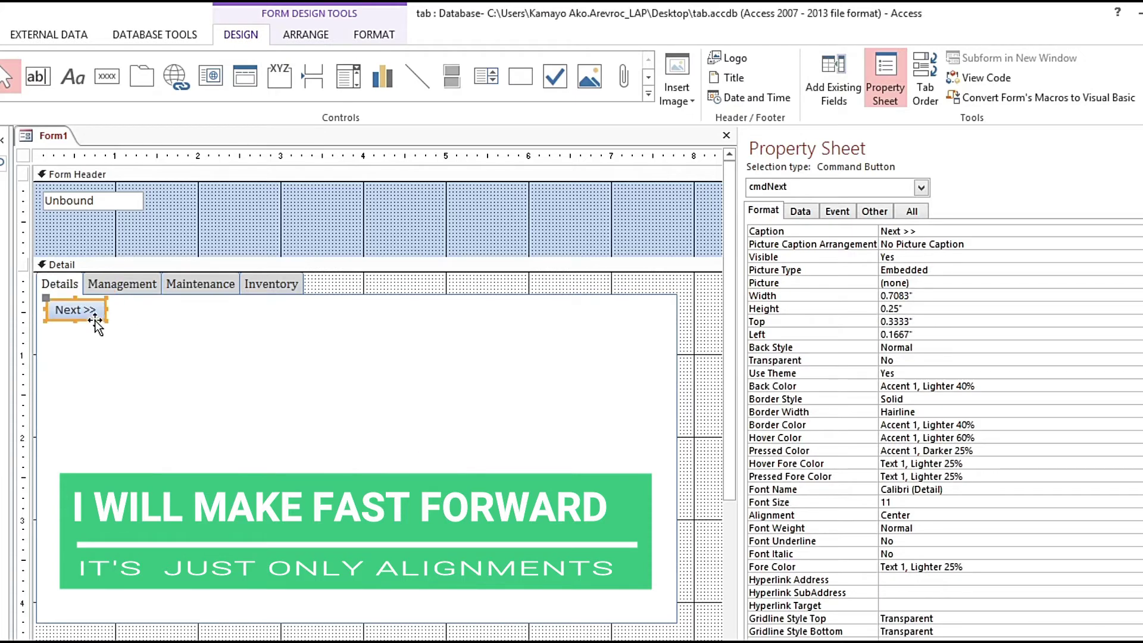
Step: Set the Details page's "Next >>" button to Top 0.3" and Left 0.1"
click(763, 322)
text(.3)
key(Return)
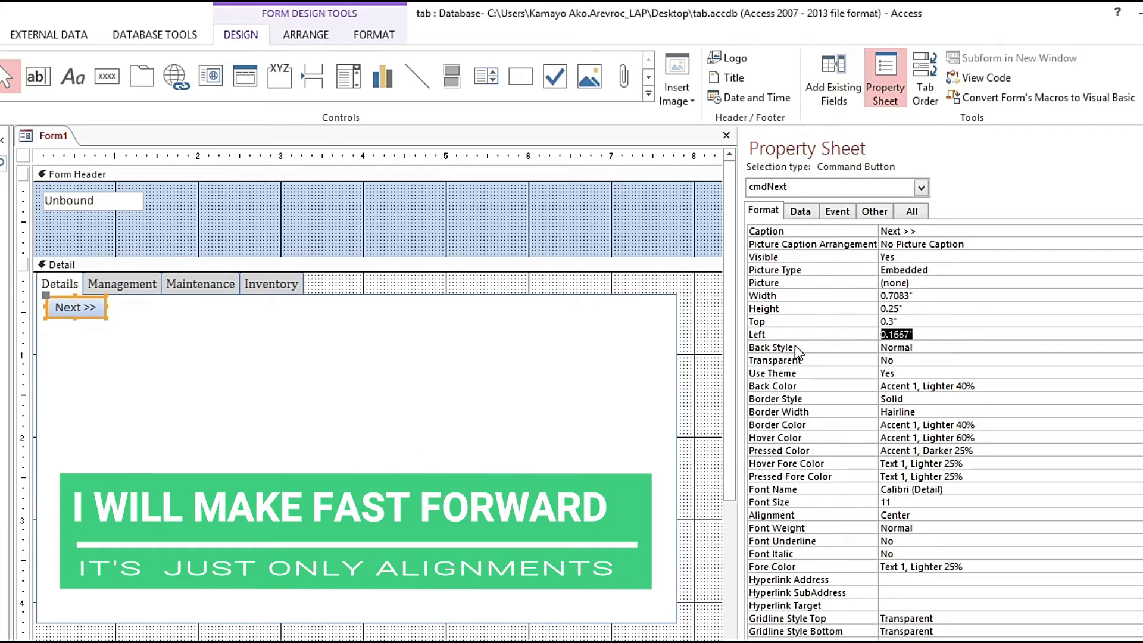
text(.1)
key(Return)
click(76, 288)
click(70, 308)
Step: Set the Top property of both the "<< Previous" and "Next >>" buttons on the Management page to 0.3"
click(122, 285)
click(88, 318)
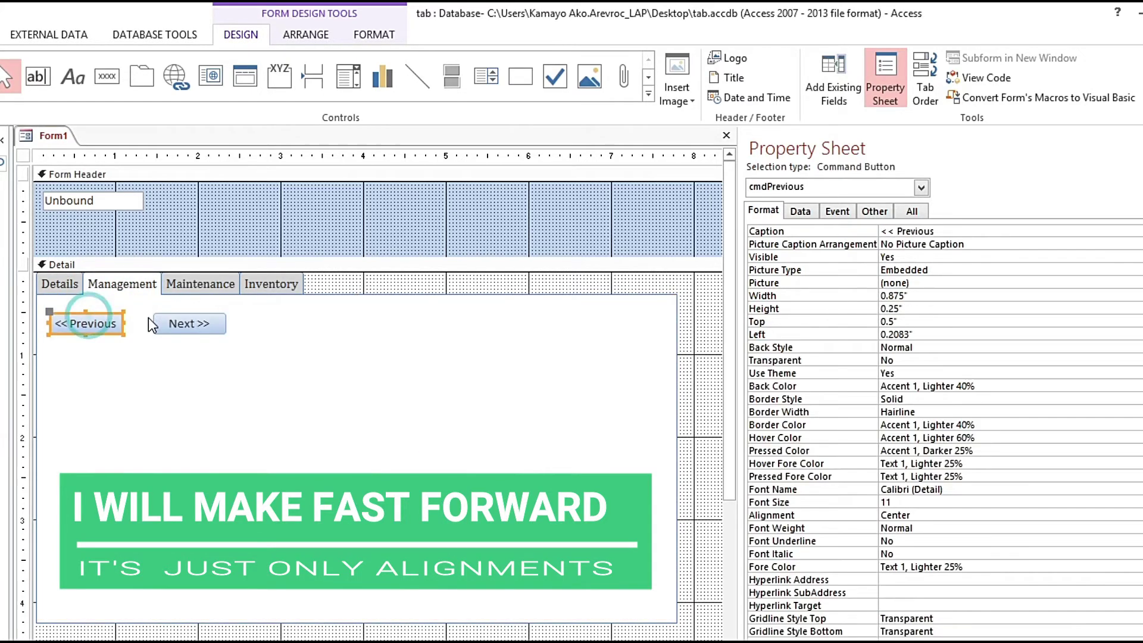
shift+click(203, 323)
click(764, 322)
text(.3)
Step: Move the Management page's "Next >>" button closer to "<< Previous" and align the two buttons in one row
drag(193, 312, 183, 312)
click(201, 285)
click(153, 313)
click(96, 285)
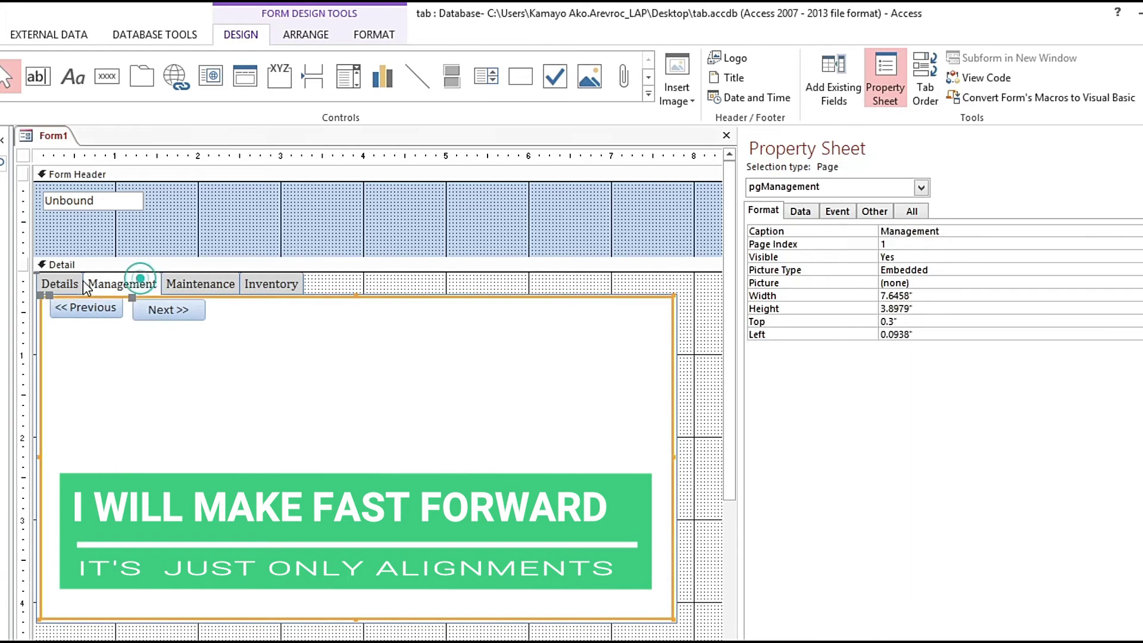
click(81, 313)
shift+click(180, 313)
right_click(180, 314)
click(62, 284)
click(71, 308)
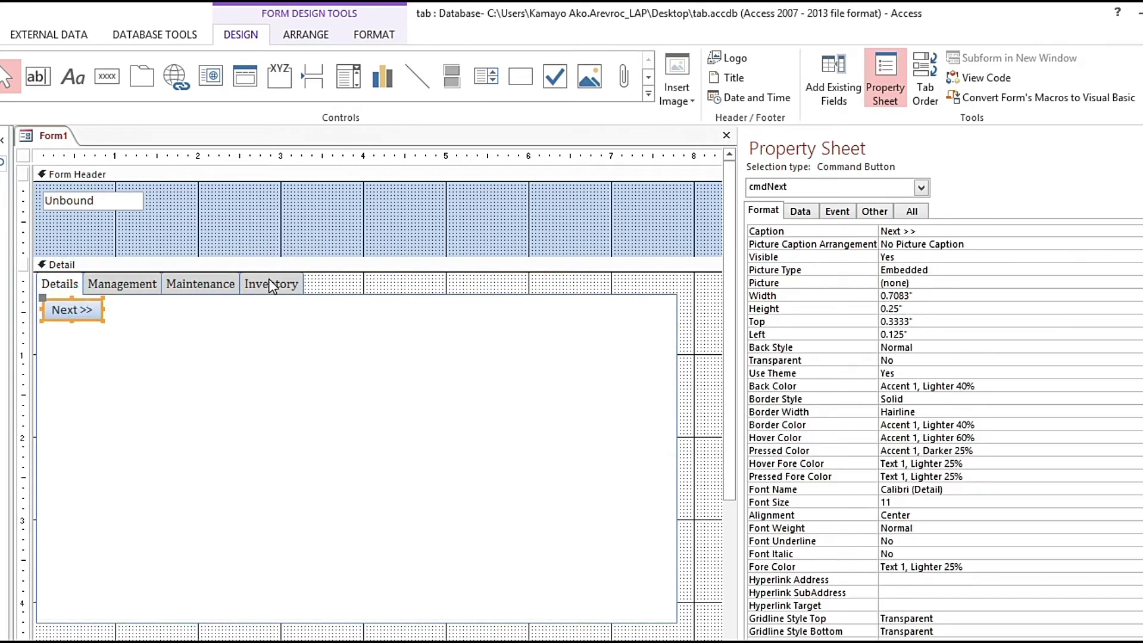
Step: Review the Tag property of the Details, Management, Maintenance and Inventory pages
click(66, 284)
click(245, 230)
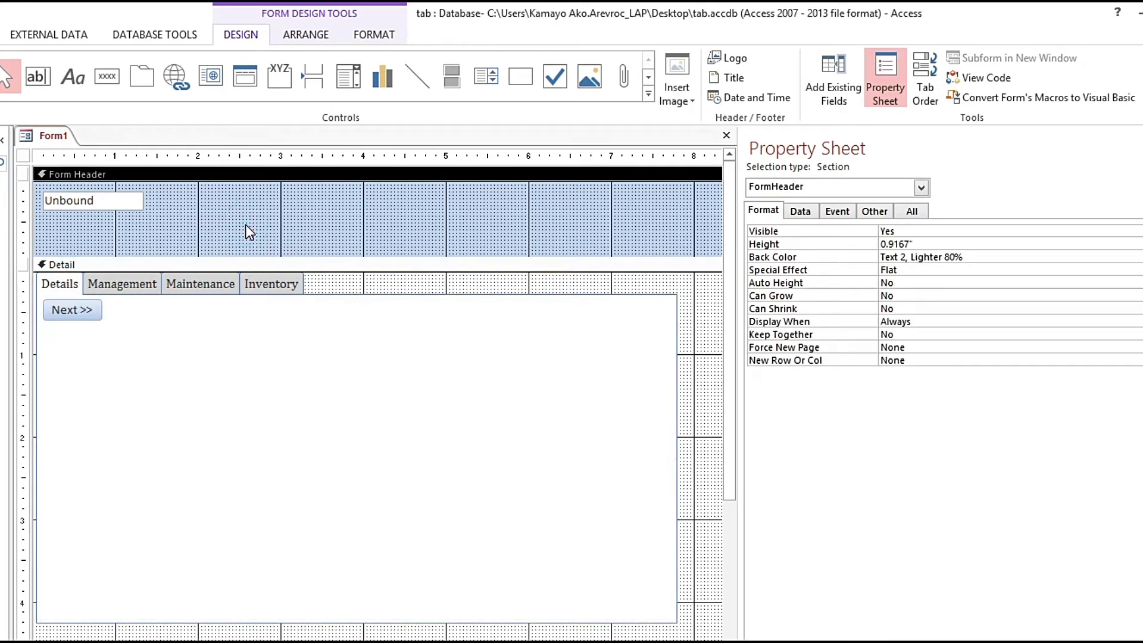
click(65, 294)
click(73, 288)
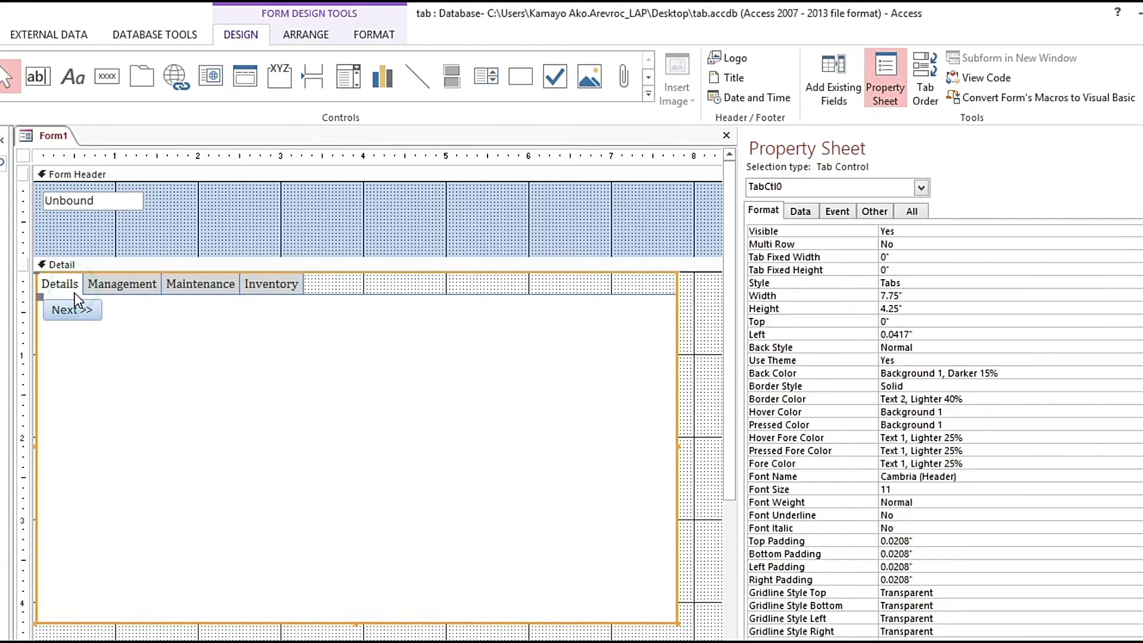
click(73, 288)
click(874, 211)
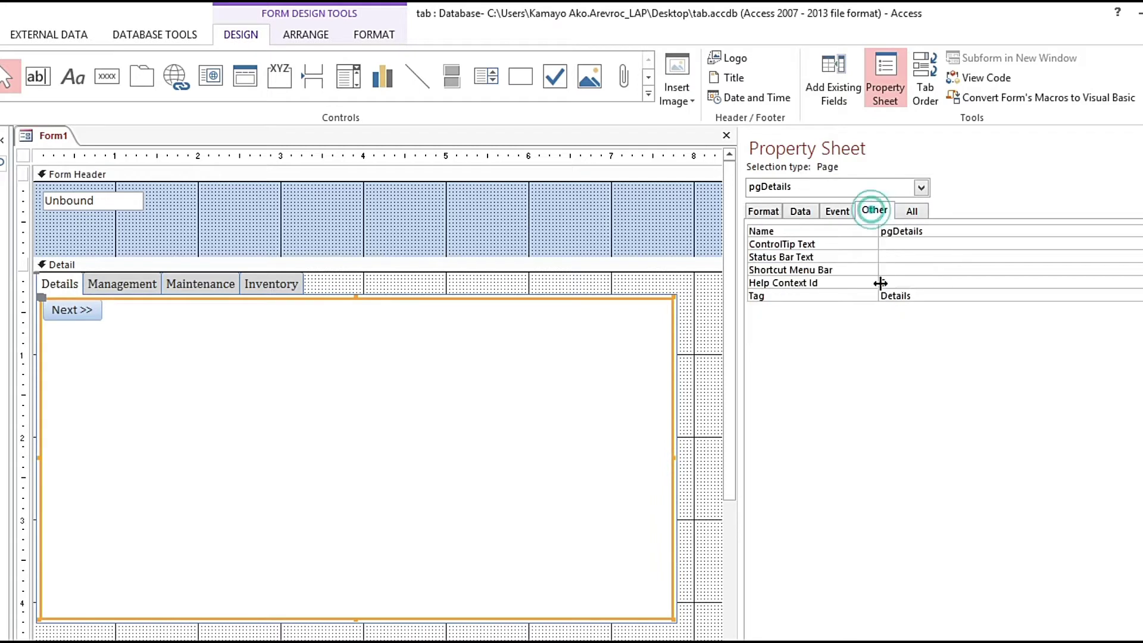
click(933, 296)
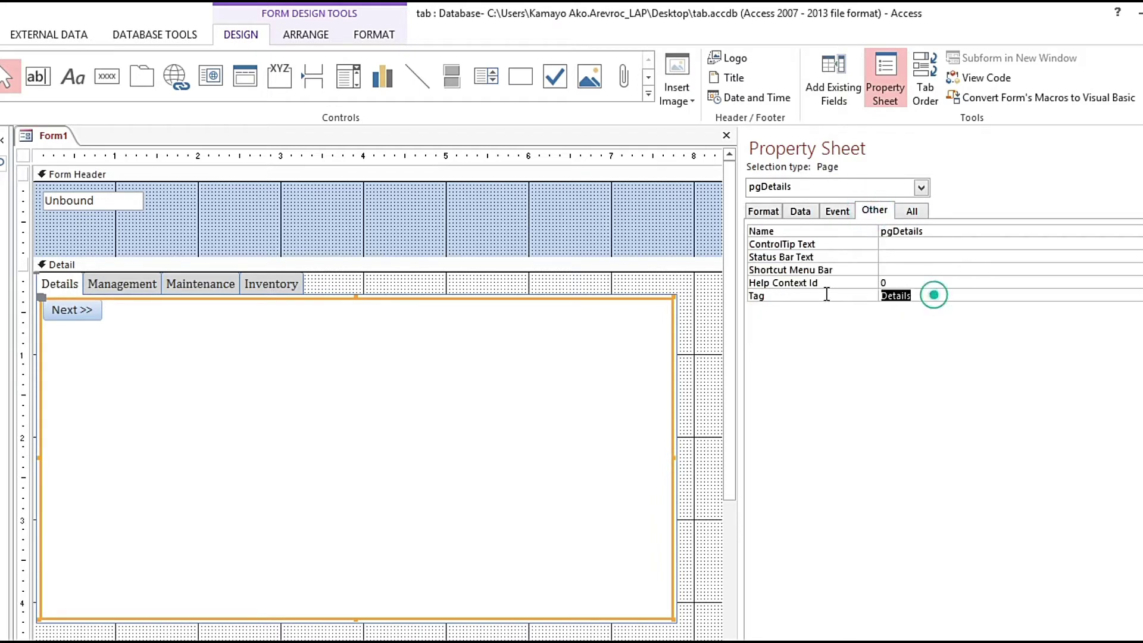
click(129, 284)
click(953, 295)
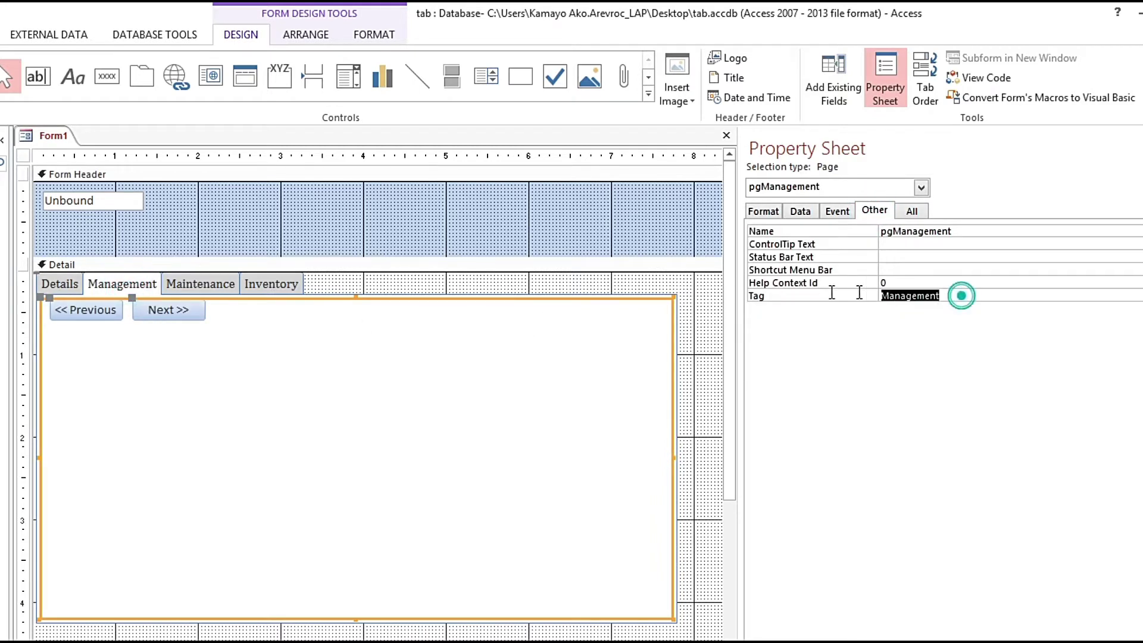
click(202, 280)
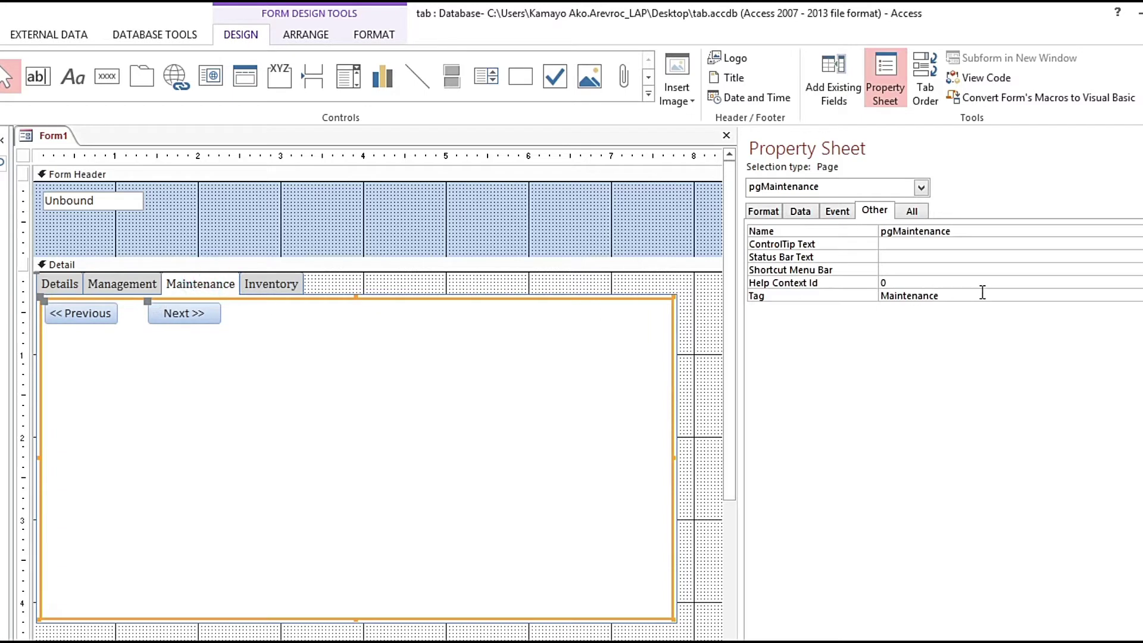
click(953, 296)
click(269, 284)
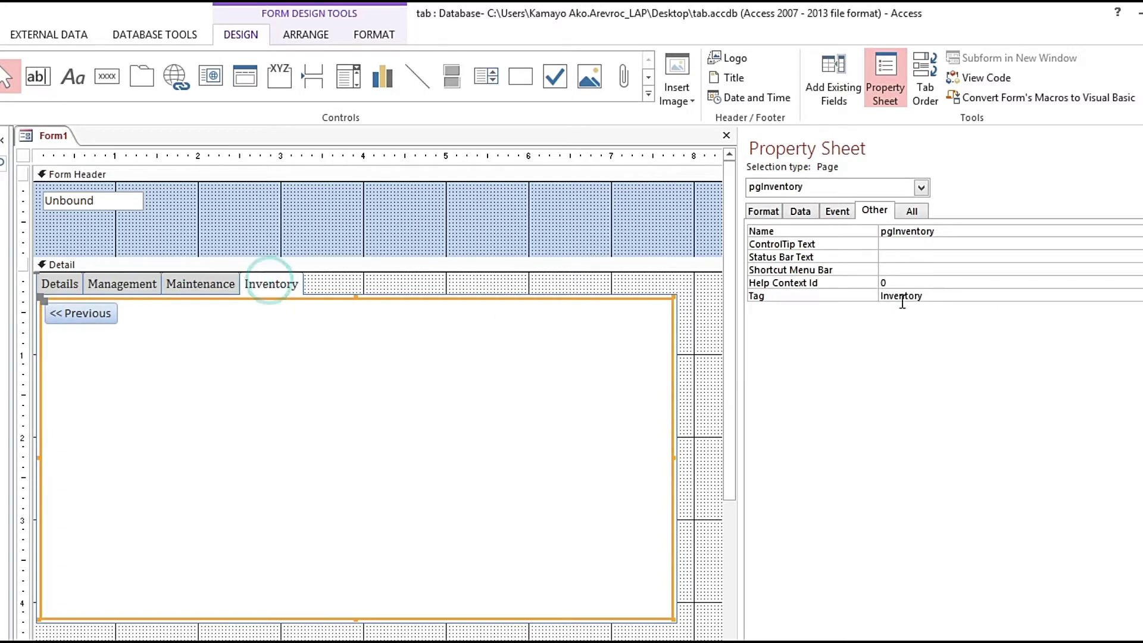
click(945, 295)
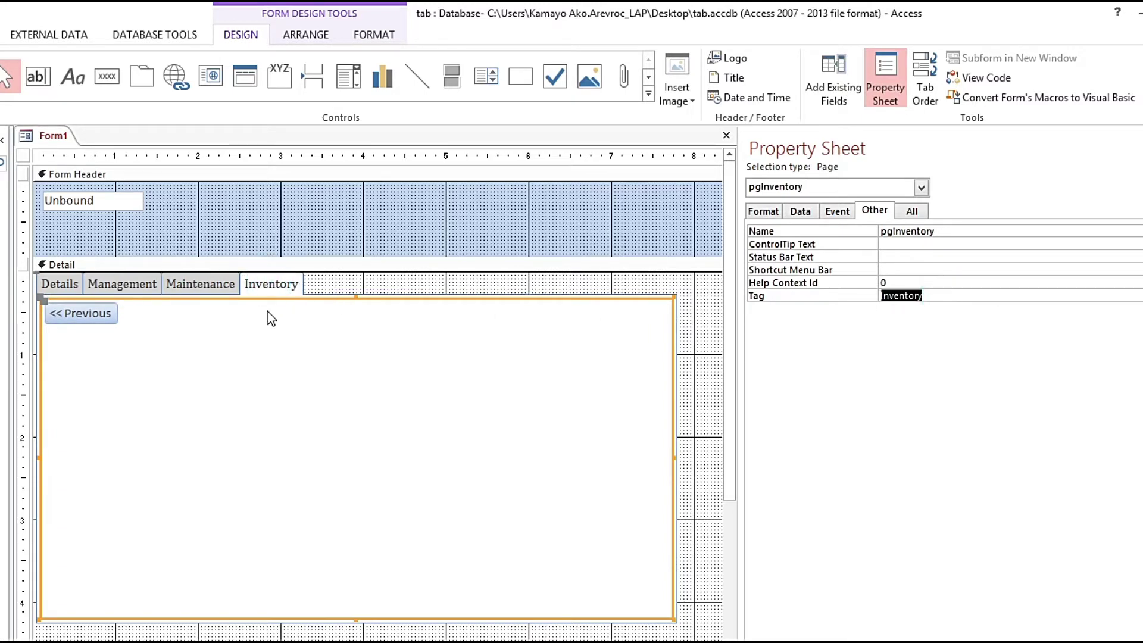
Step: Assign an Event Procedure to the On Click event of the Details page's "Next >>" button and open its VBA code
click(63, 281)
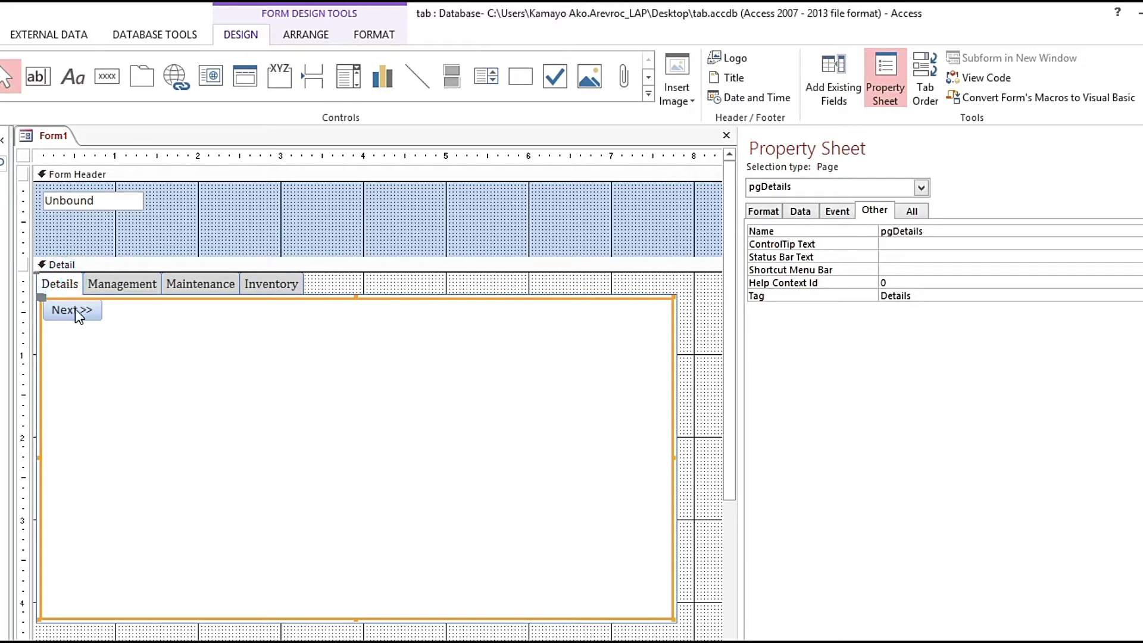
click(75, 309)
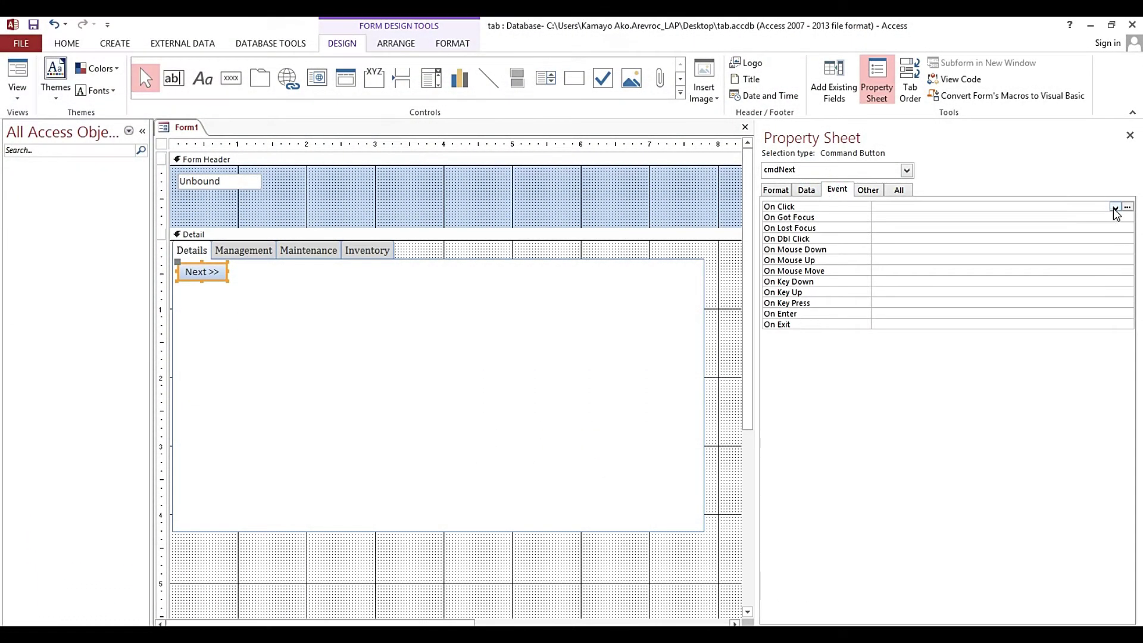
click(208, 181)
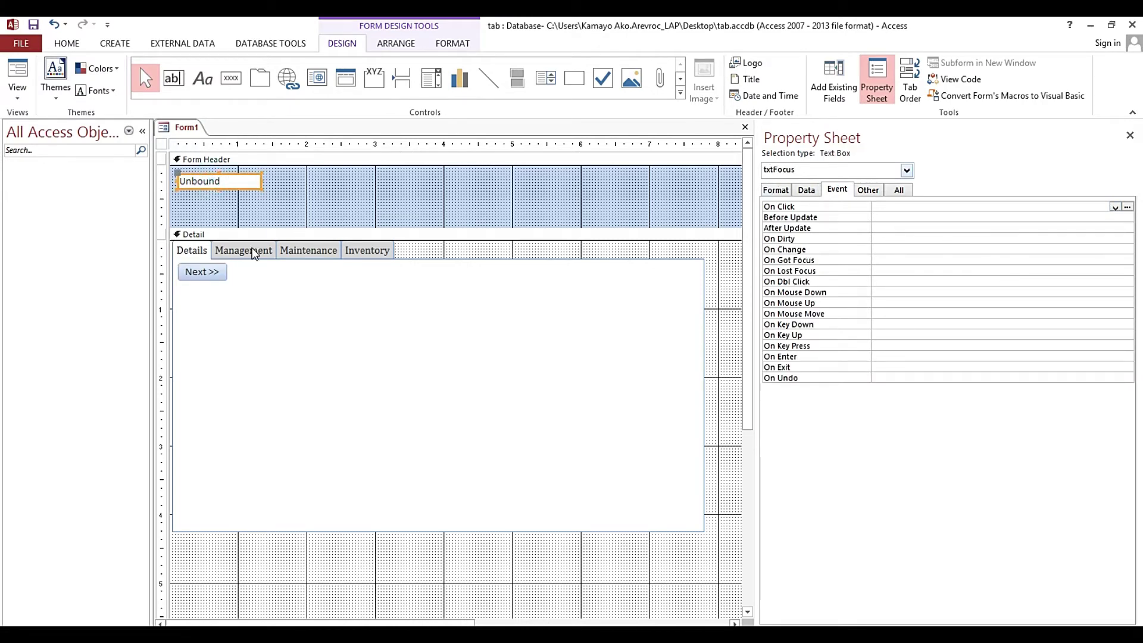
click(224, 272)
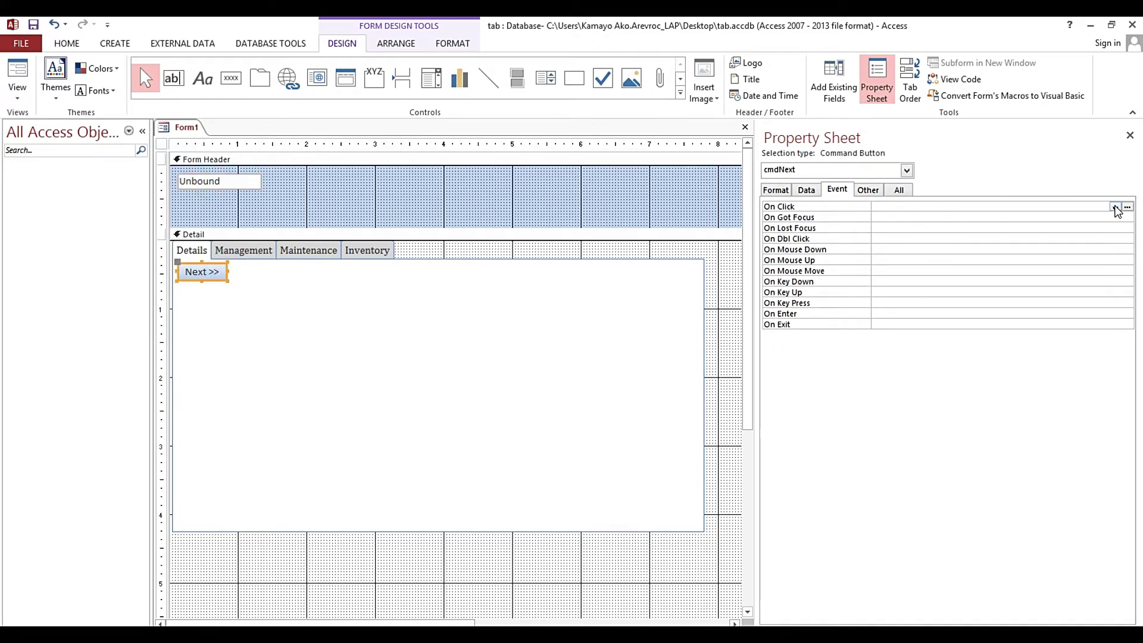
click(1116, 208)
click(1105, 218)
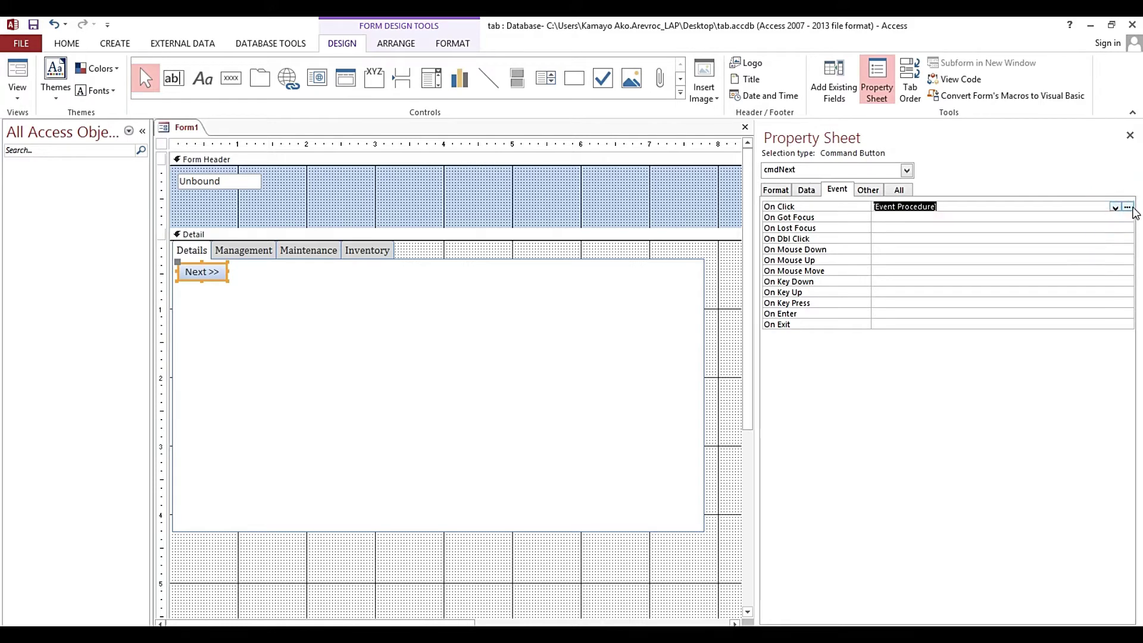
click(1128, 208)
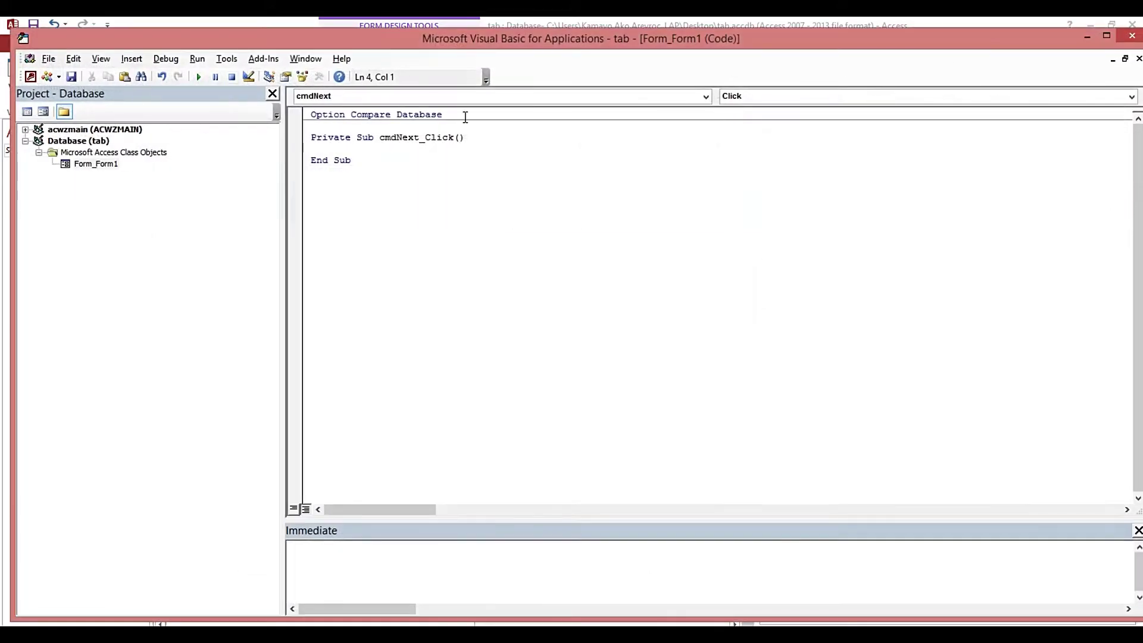
Step: Switch back from the Visual Basic editor to the Access form and review the navigation buttons on each tab page
click(27, 76)
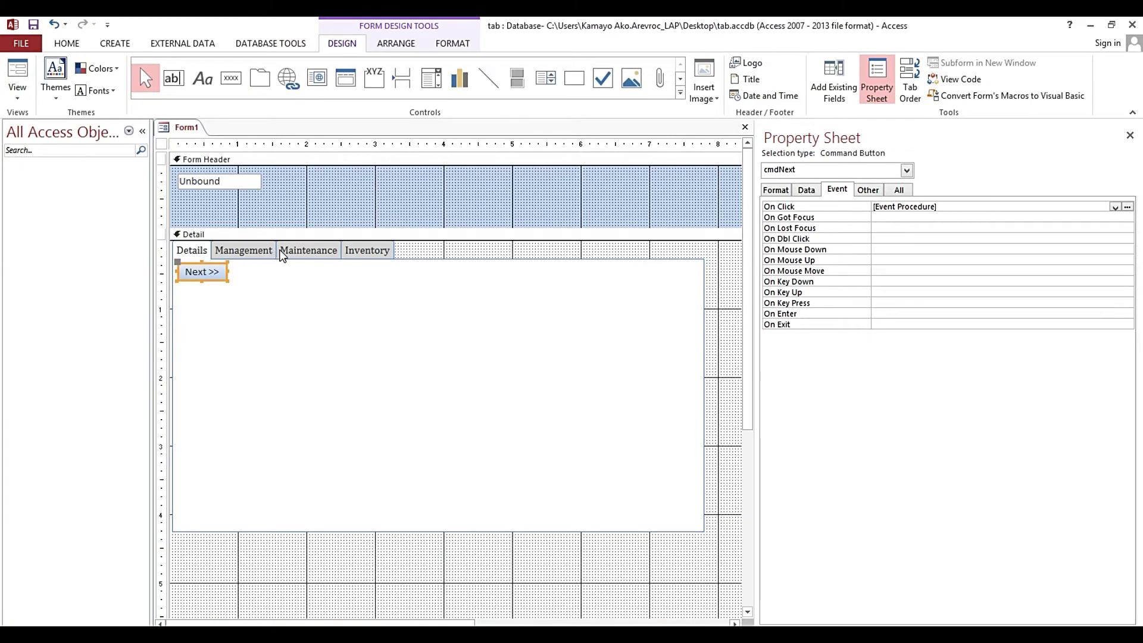
click(299, 253)
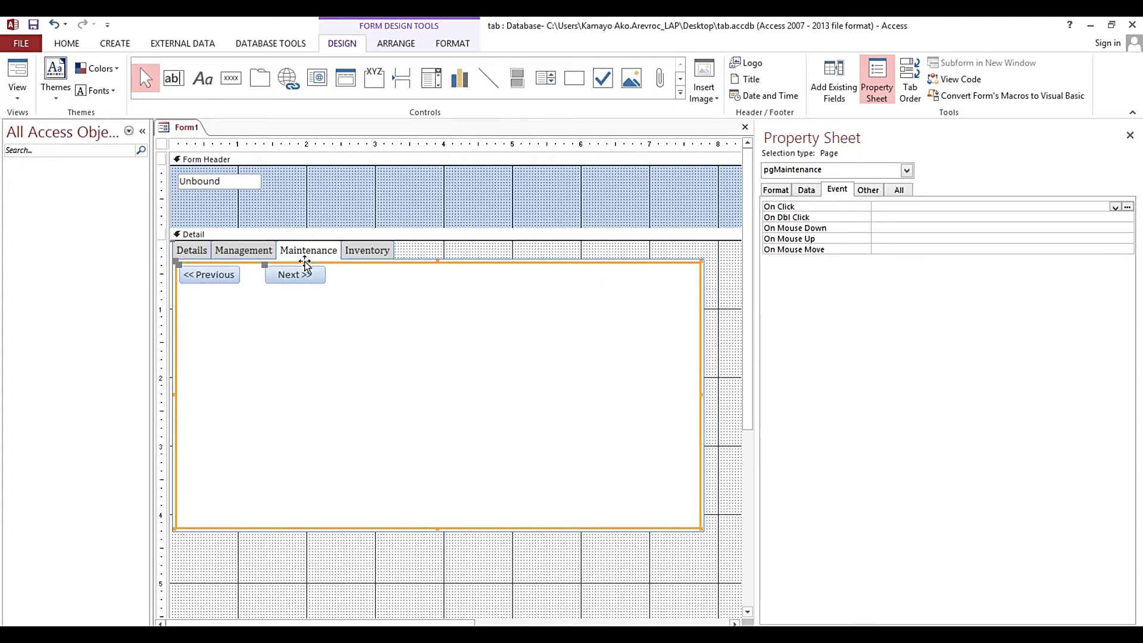
click(376, 255)
click(255, 251)
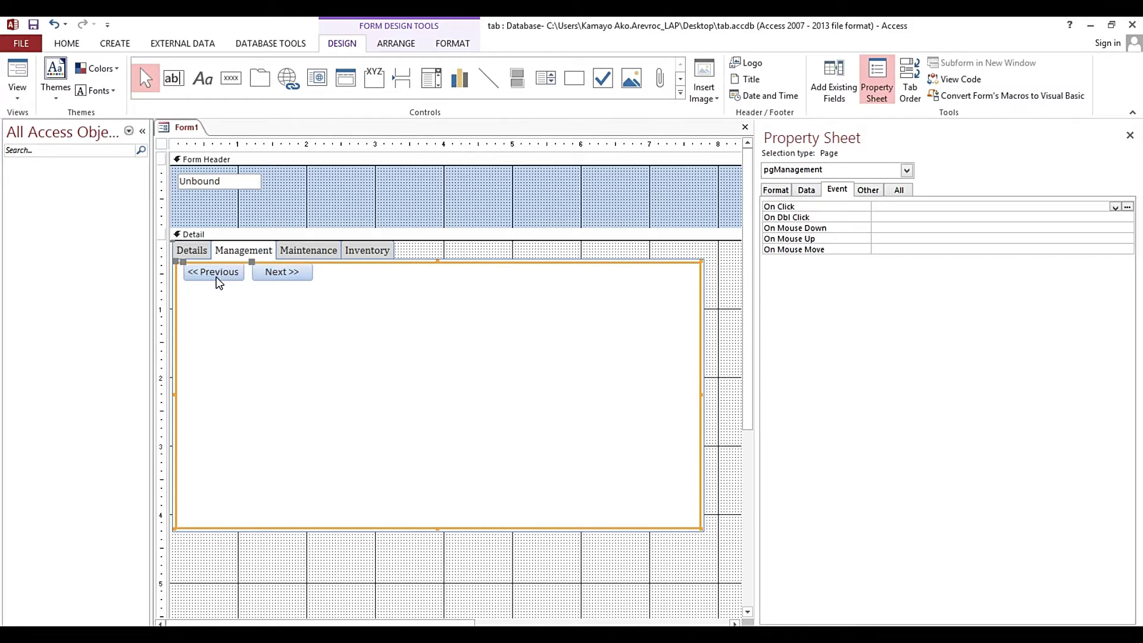
click(193, 251)
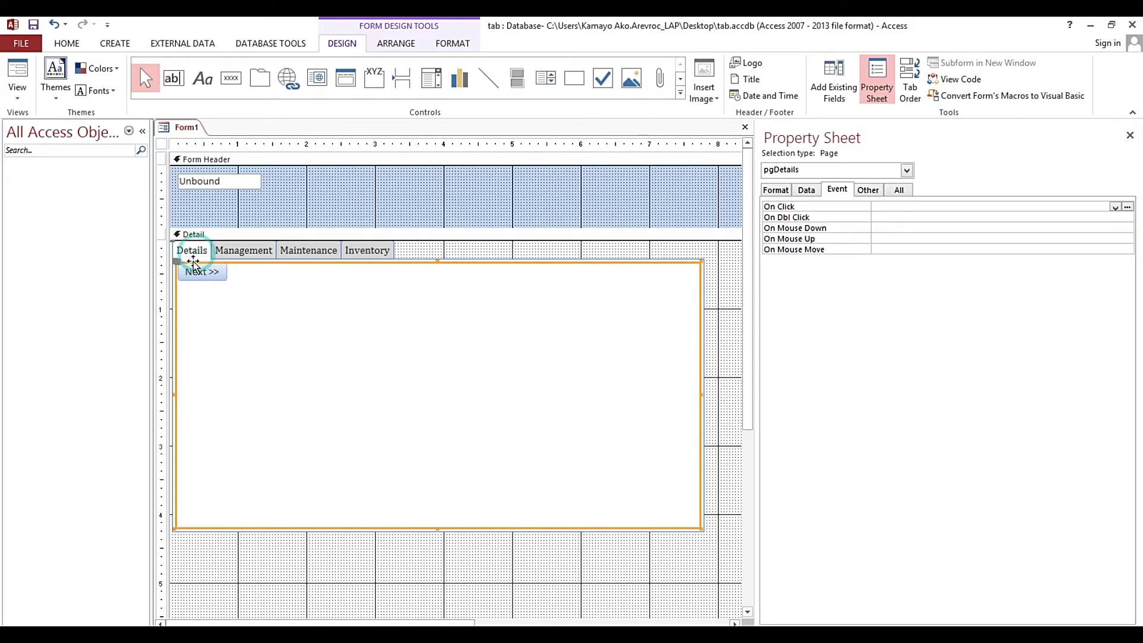
click(237, 251)
click(310, 251)
click(360, 252)
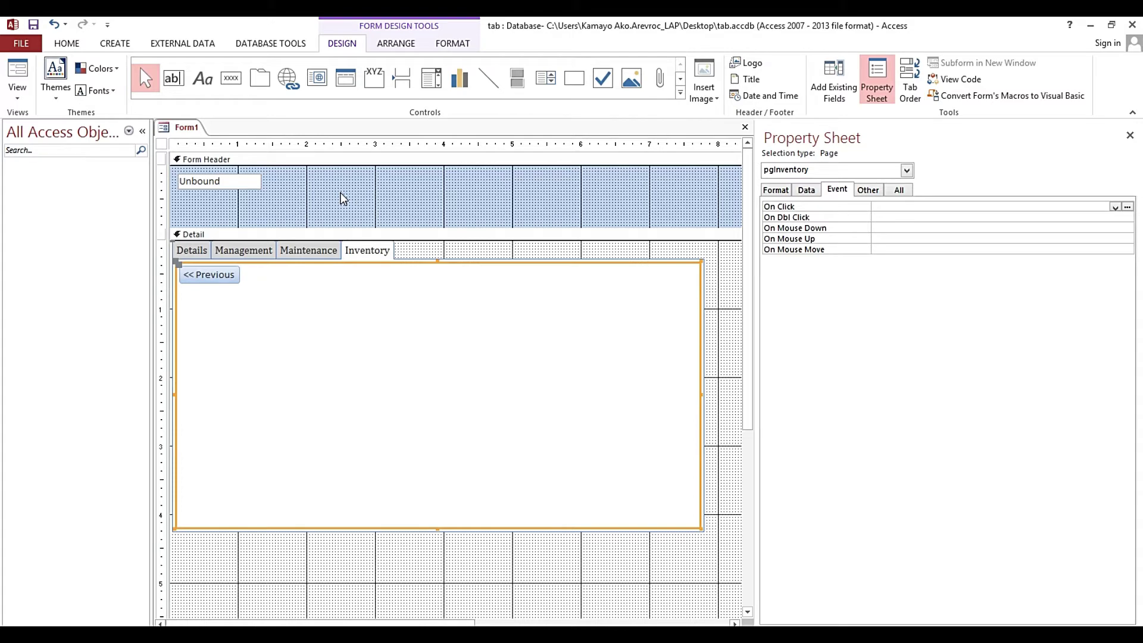
Step: Open the VBA code behind the On Click event of the Details page's "Next >>" button
click(191, 251)
click(415, 248)
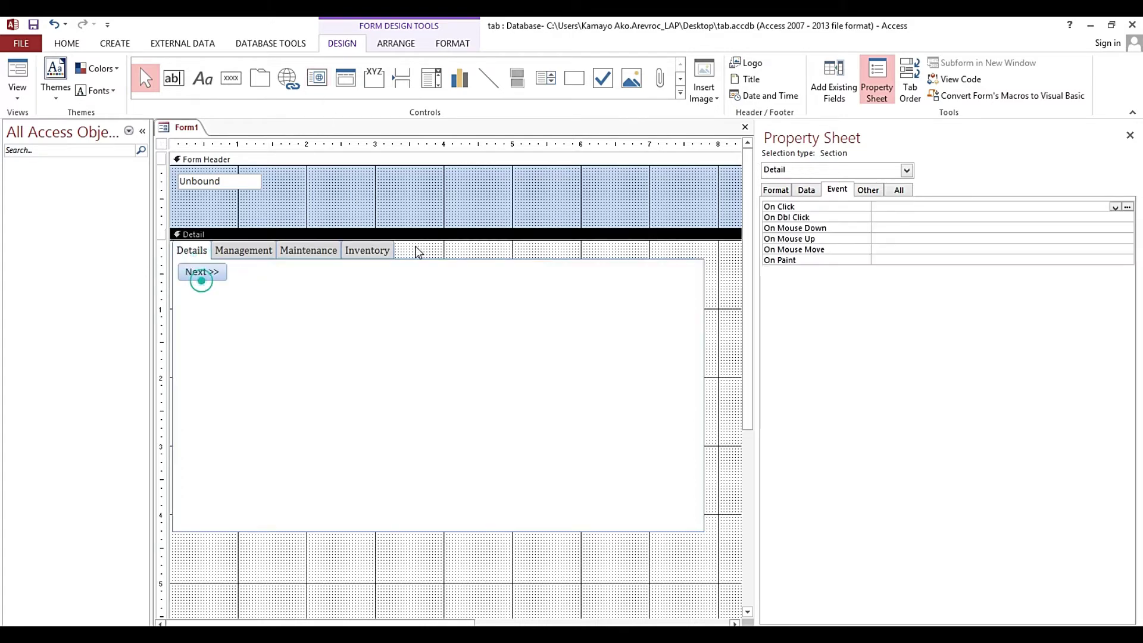
click(205, 274)
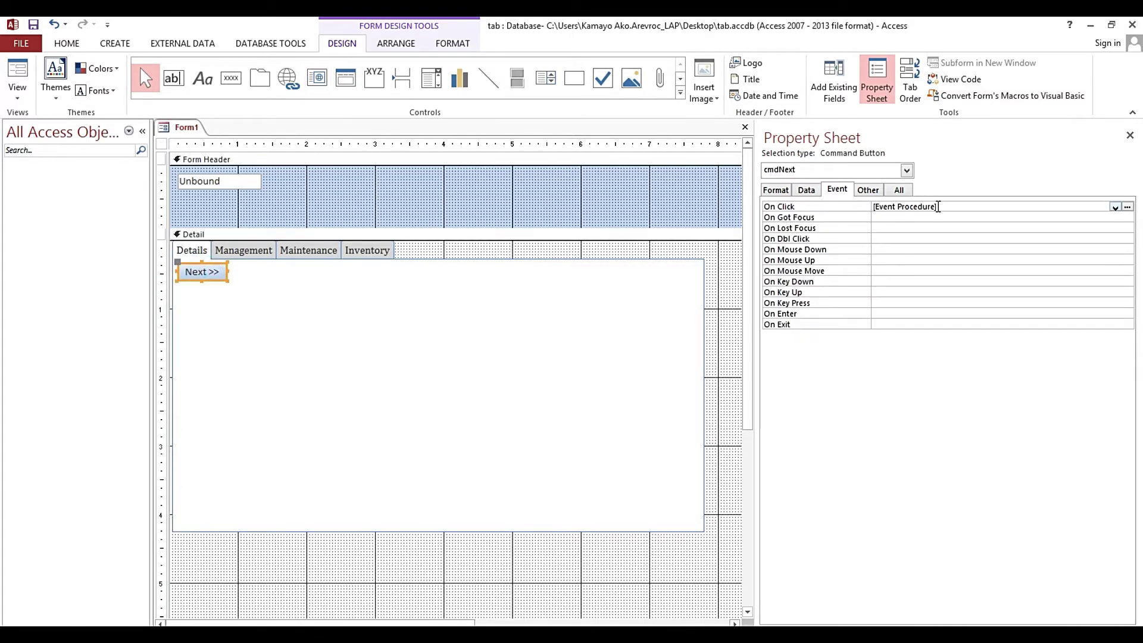
click(1127, 206)
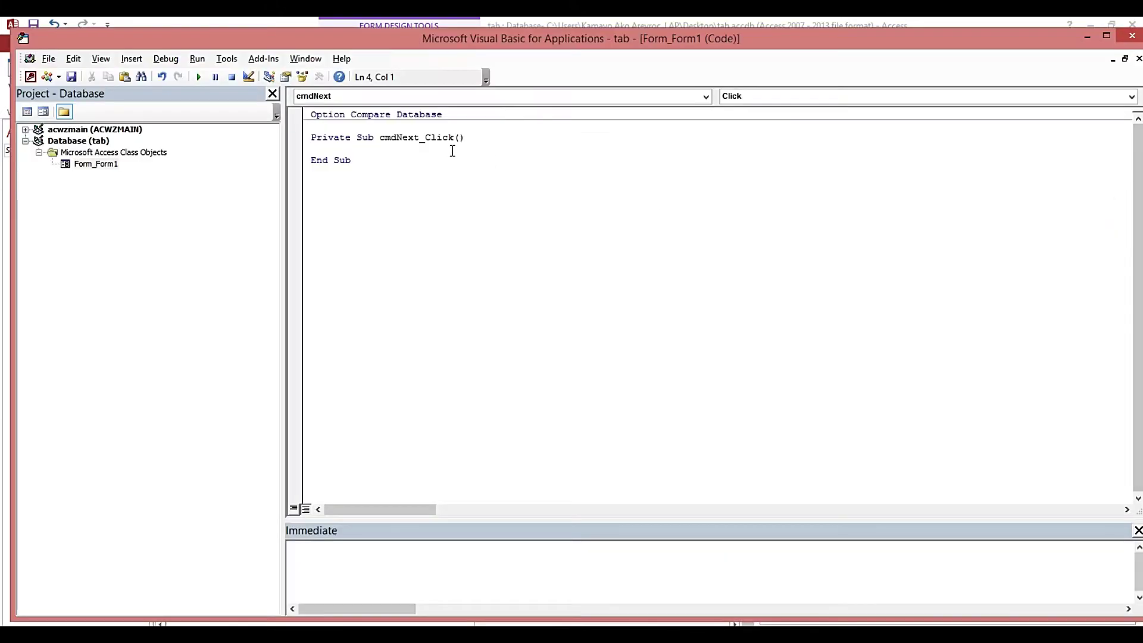
Step: Add the line Me.txtFocus.SetFocus to the cmdNext_Click procedure, followed by a blank line
text(M)
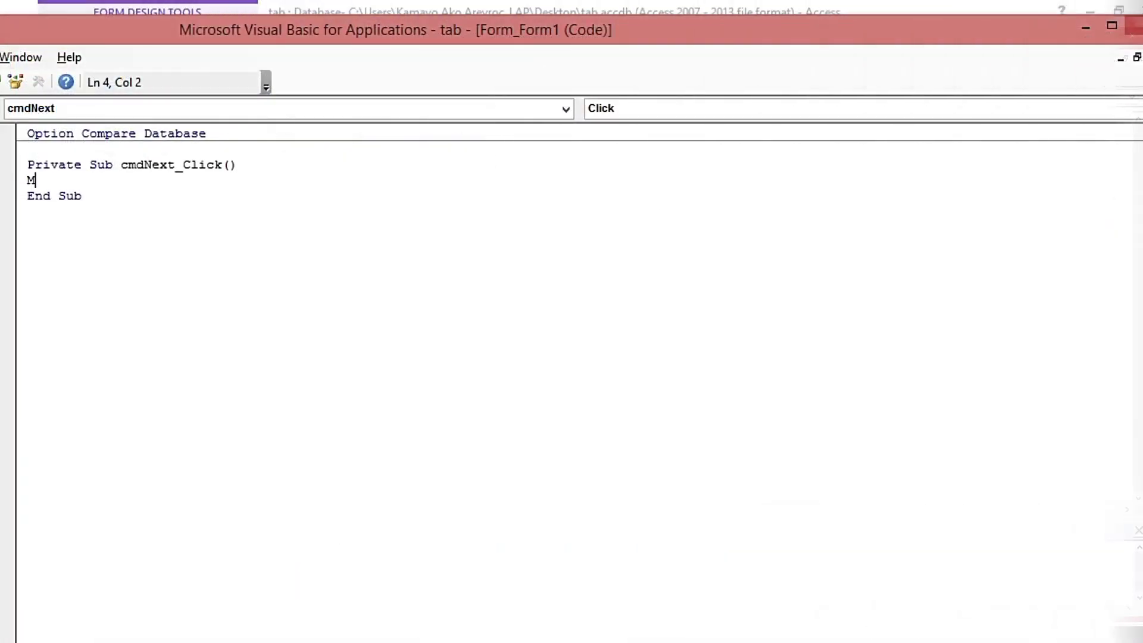
text(e.tx)
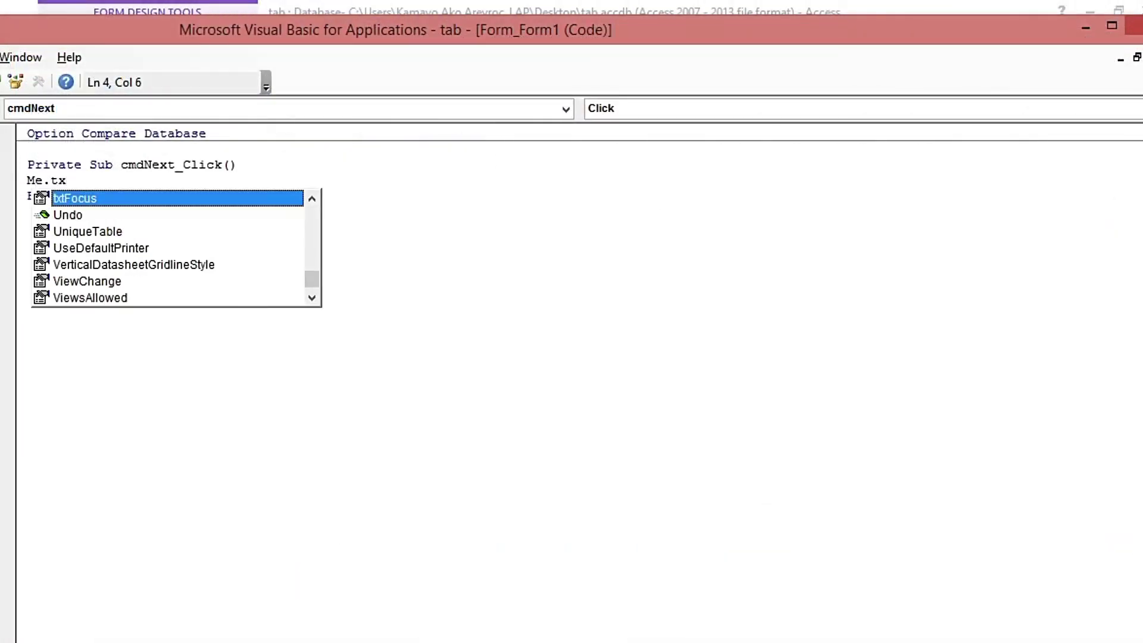
key(Tab)
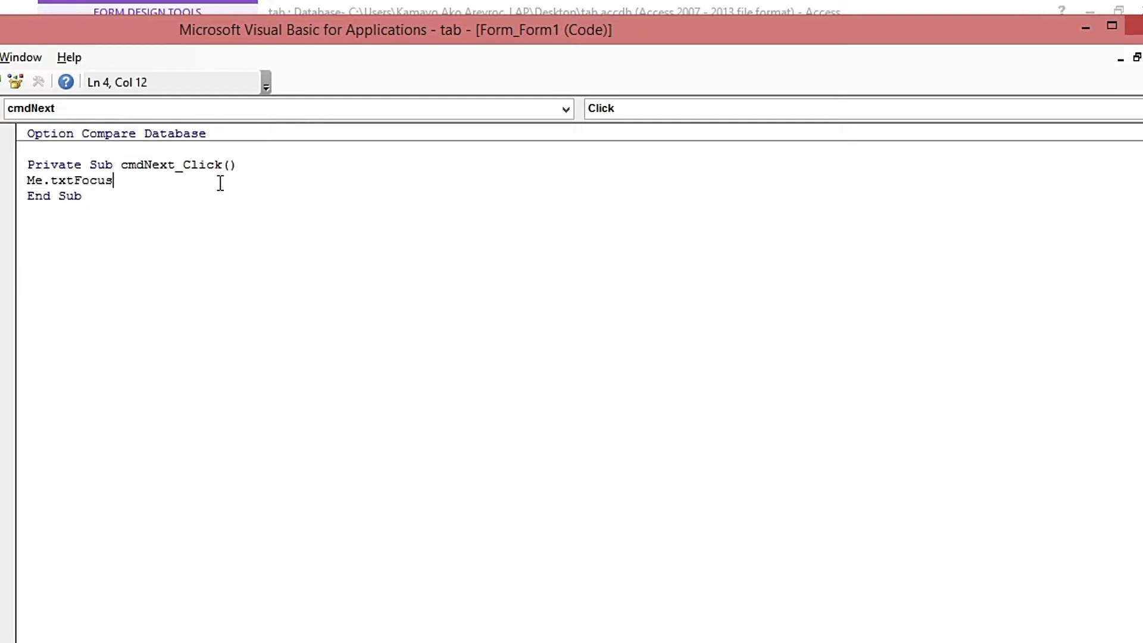
text(.se)
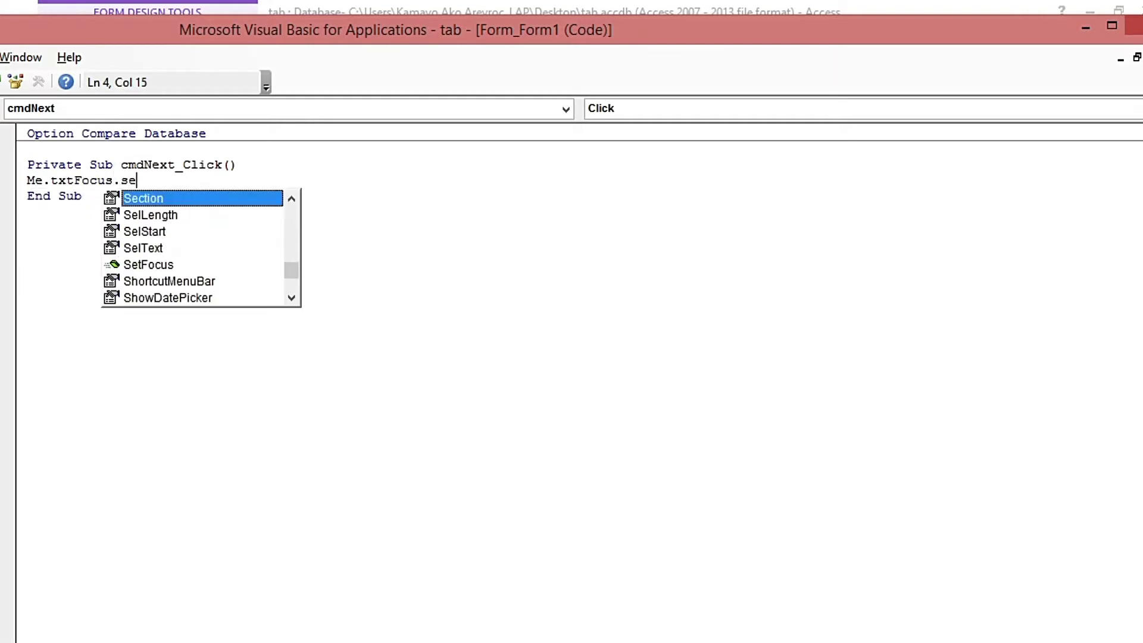
text(t)
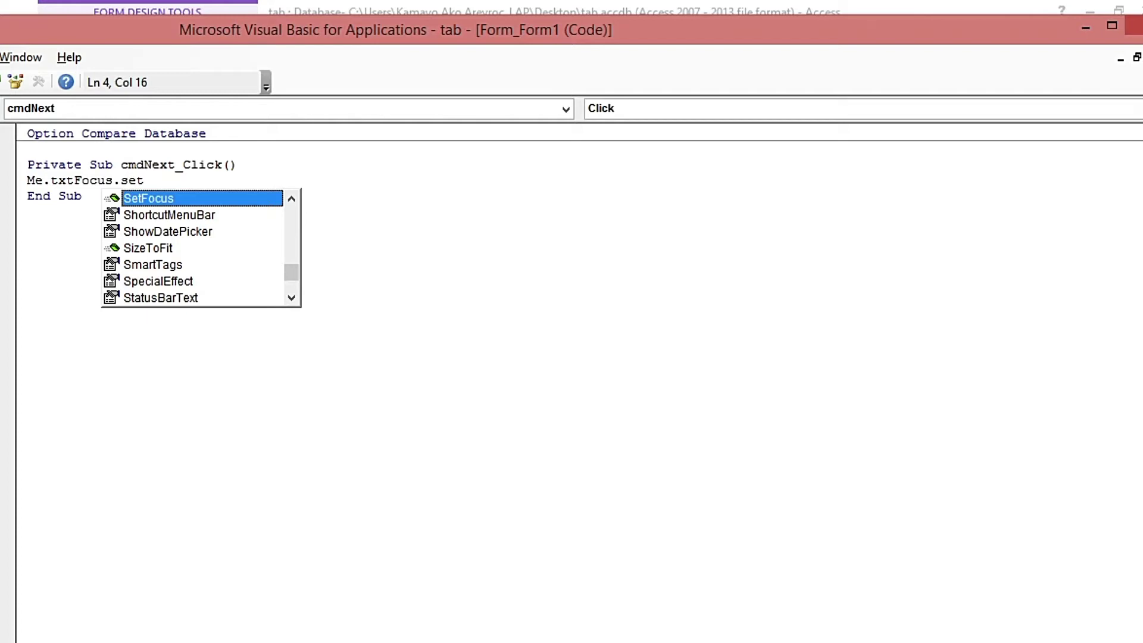
key(Tab)
key(Return)
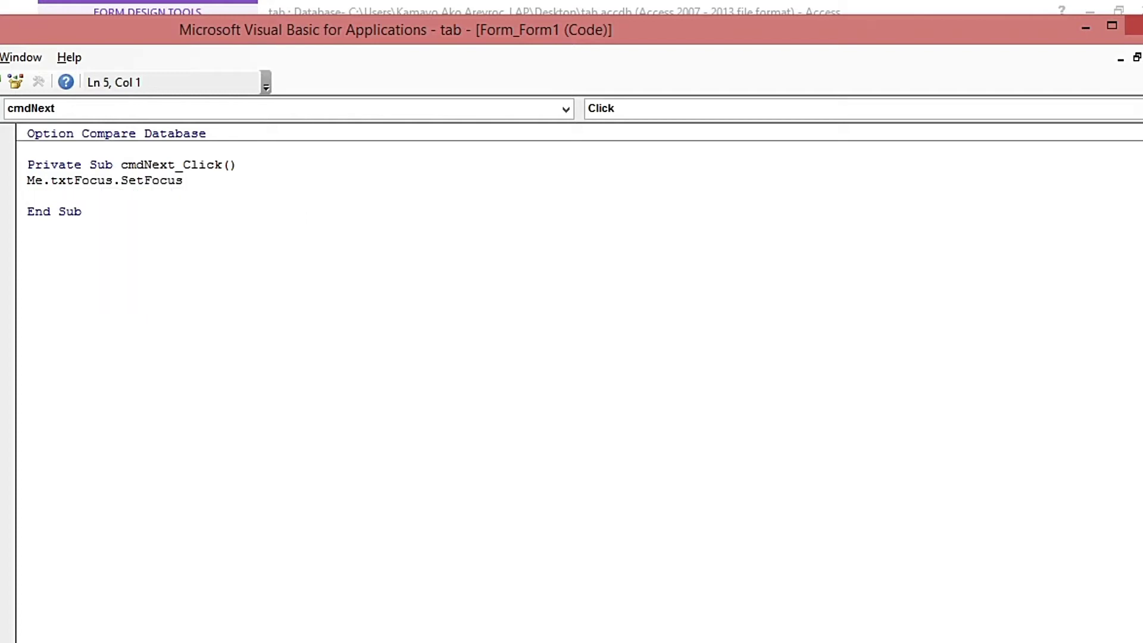
key(Return)
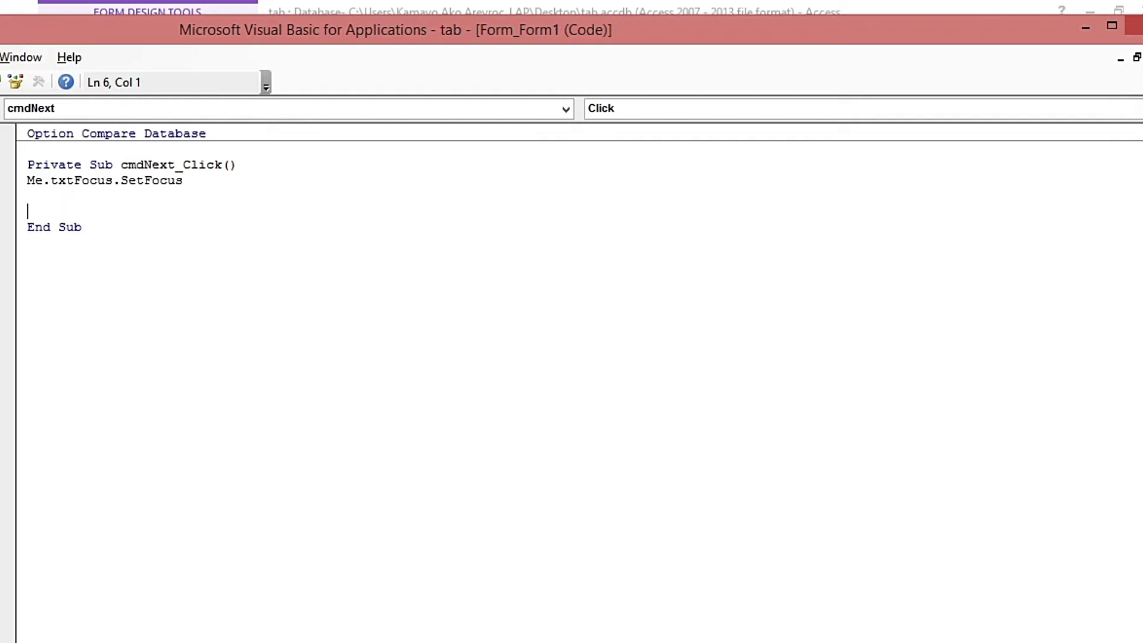
Step: Declare the loop variable with Dim ctlCurr As Control below the SetFocus line, followed by a blank line
text(Dim ctlCurr As co)
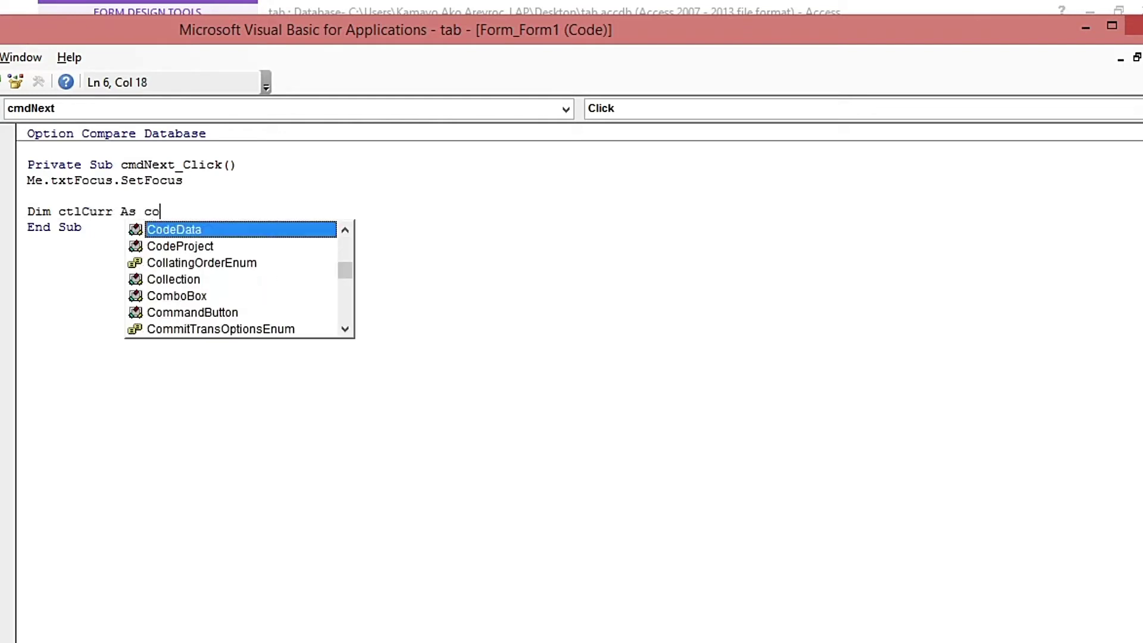
text(nt)
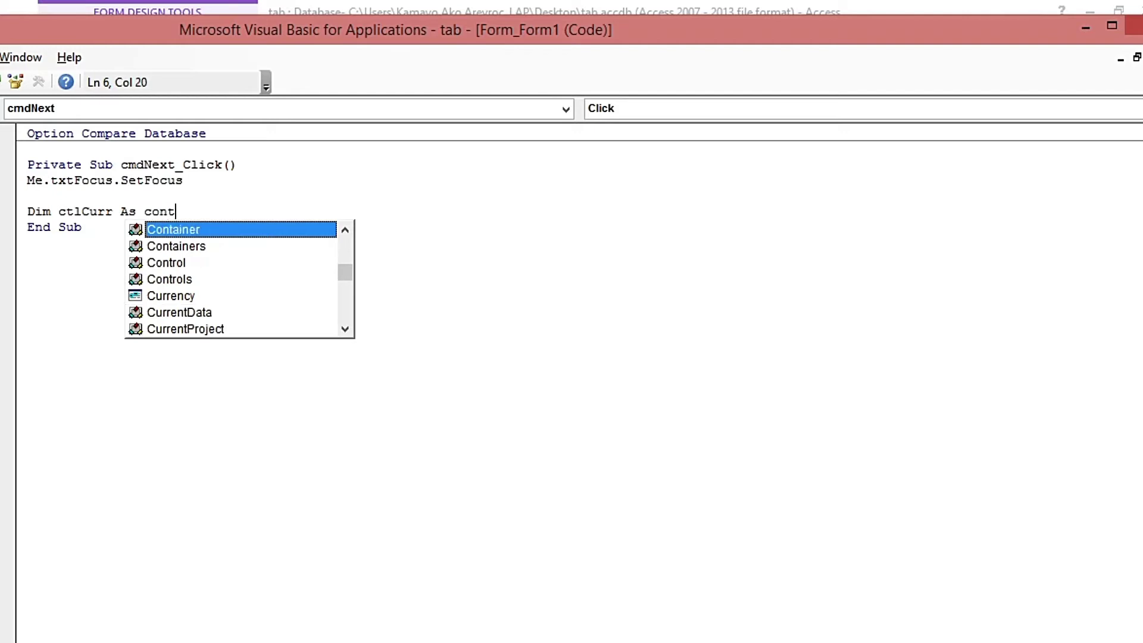
text(r)
key(Tab)
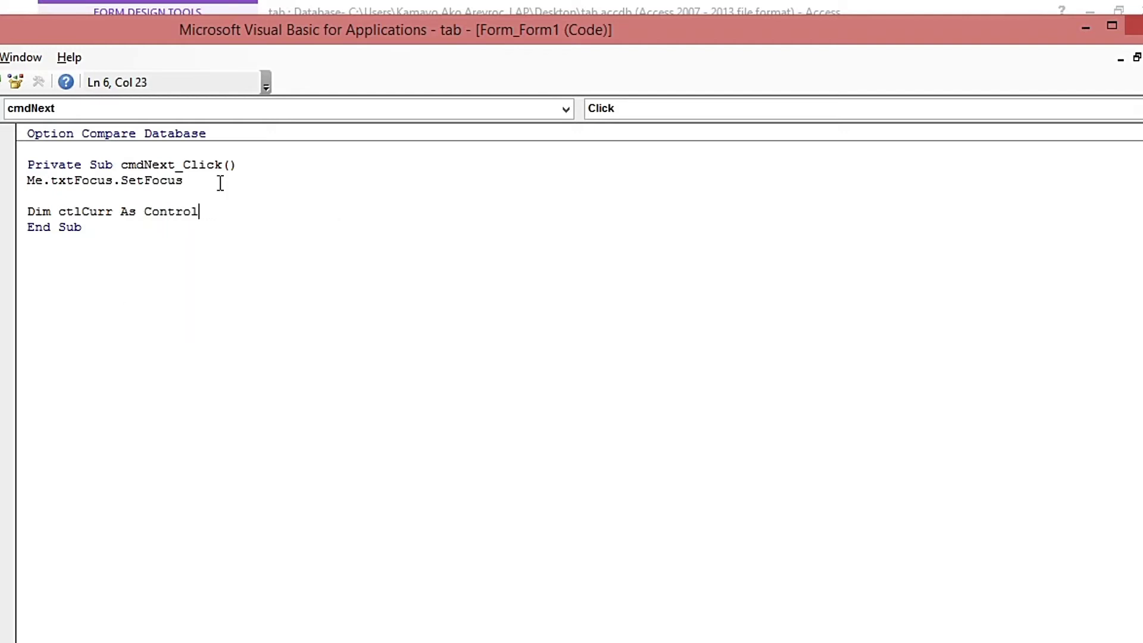
key(Return)
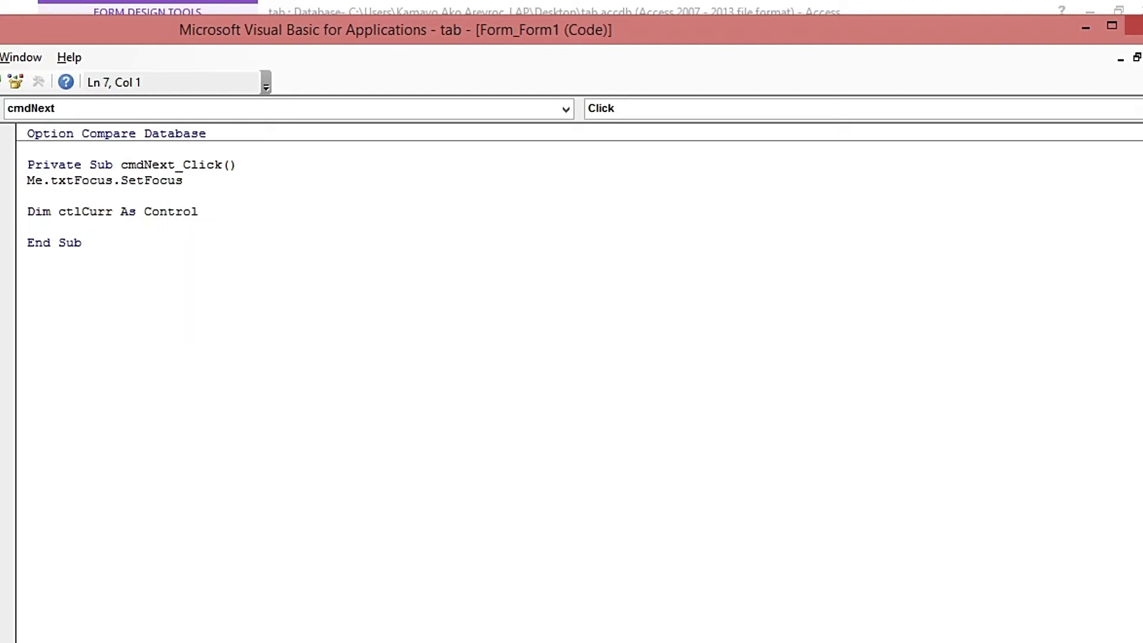
key(Return)
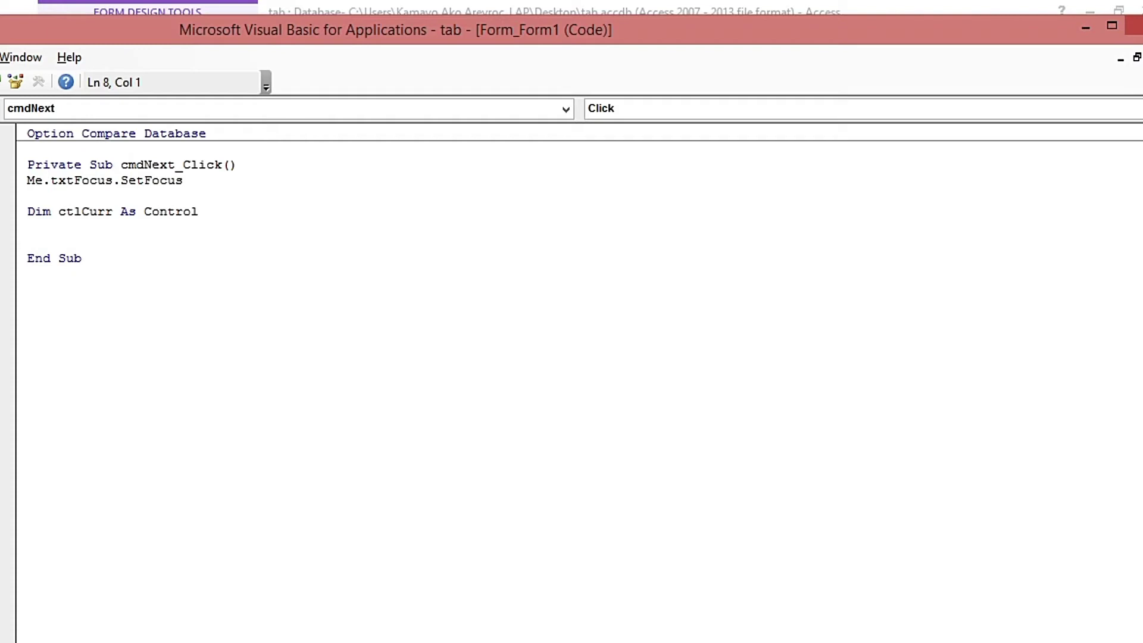
Step: Start a loop over the form's controls with For Each ctlCurr In Me.Controls
text(For each)
click(88, 243)
drag(59, 212, 105, 211)
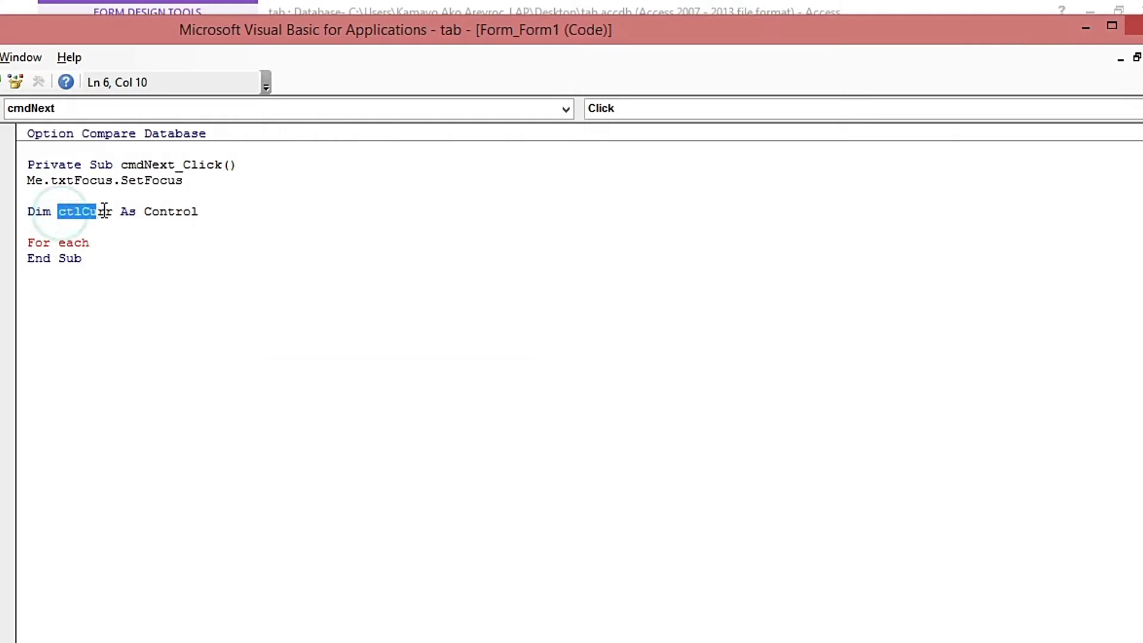
click(102, 242)
text(ctlCurr)
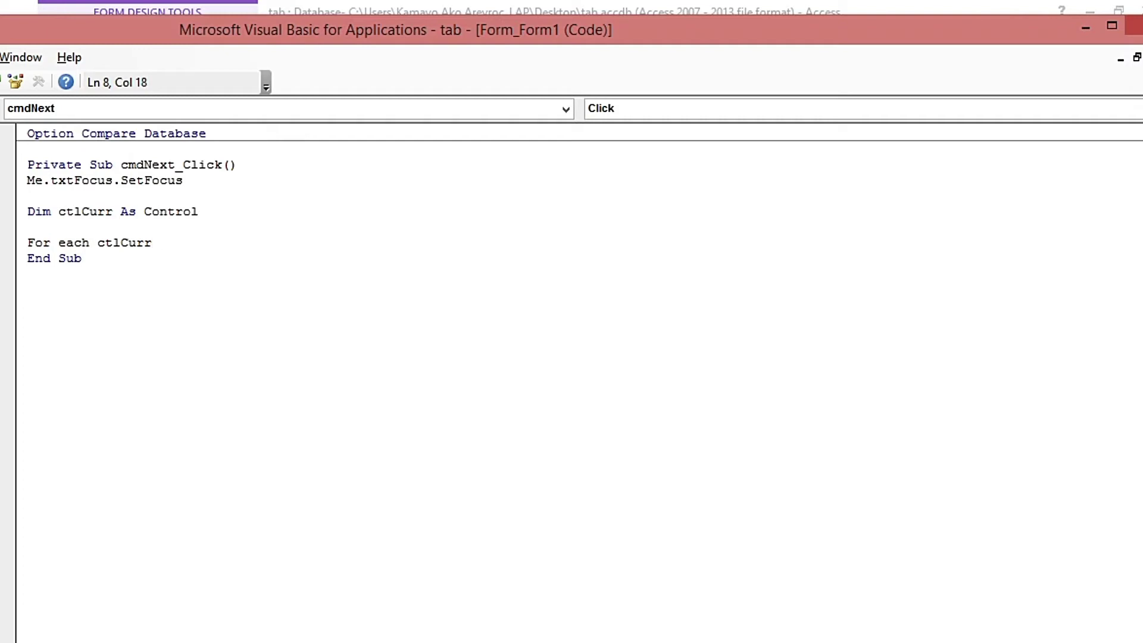
text(In Me.)
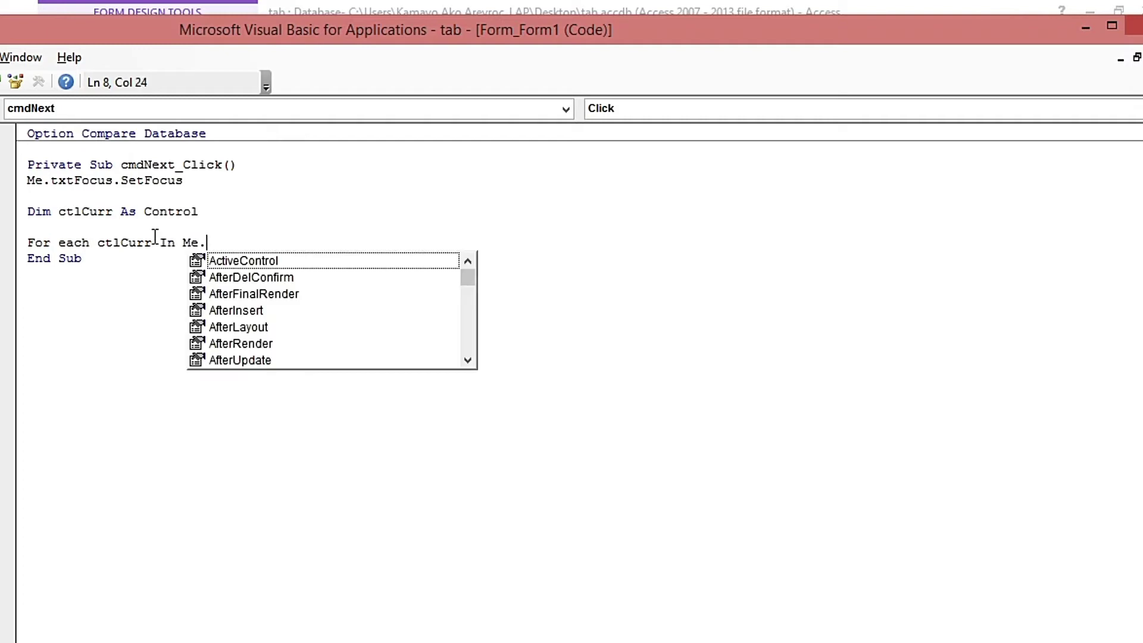
text(con)
key(Down)
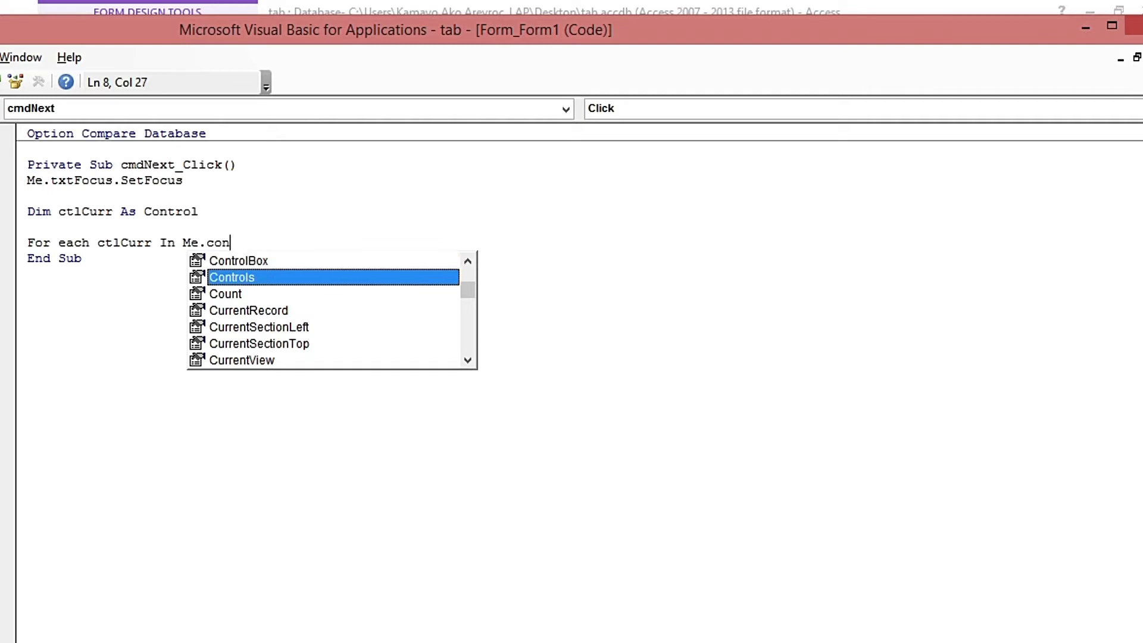
key(Tab)
key(Return)
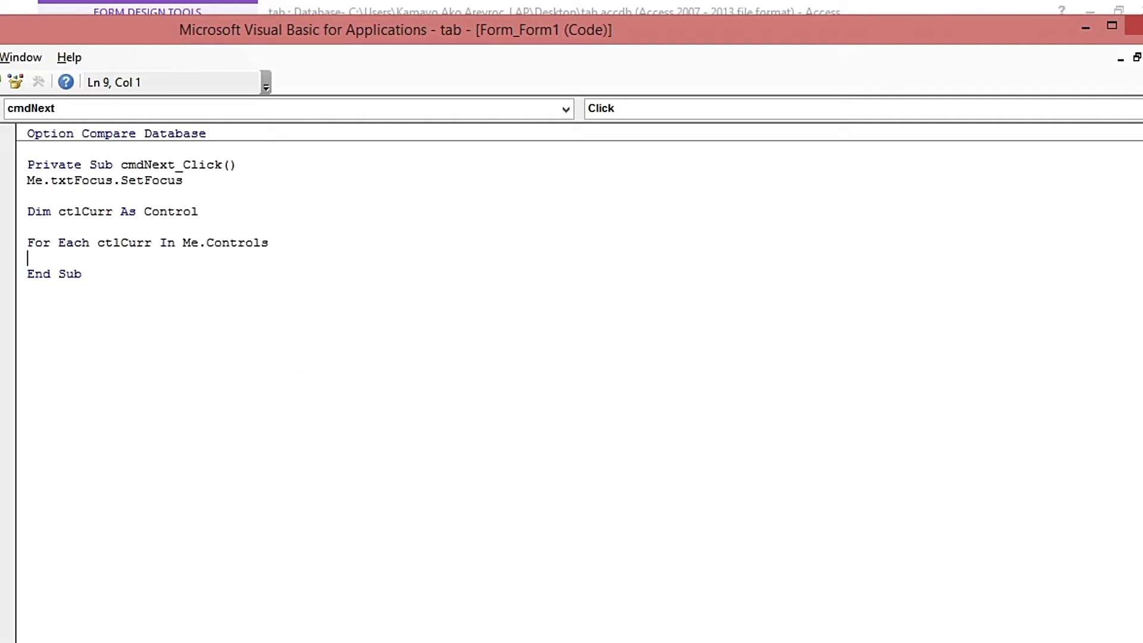
Step: Begin an indented condition inside the loop with If ctlCurr.Tag
key(Tab)
text(If ctlCurr.)
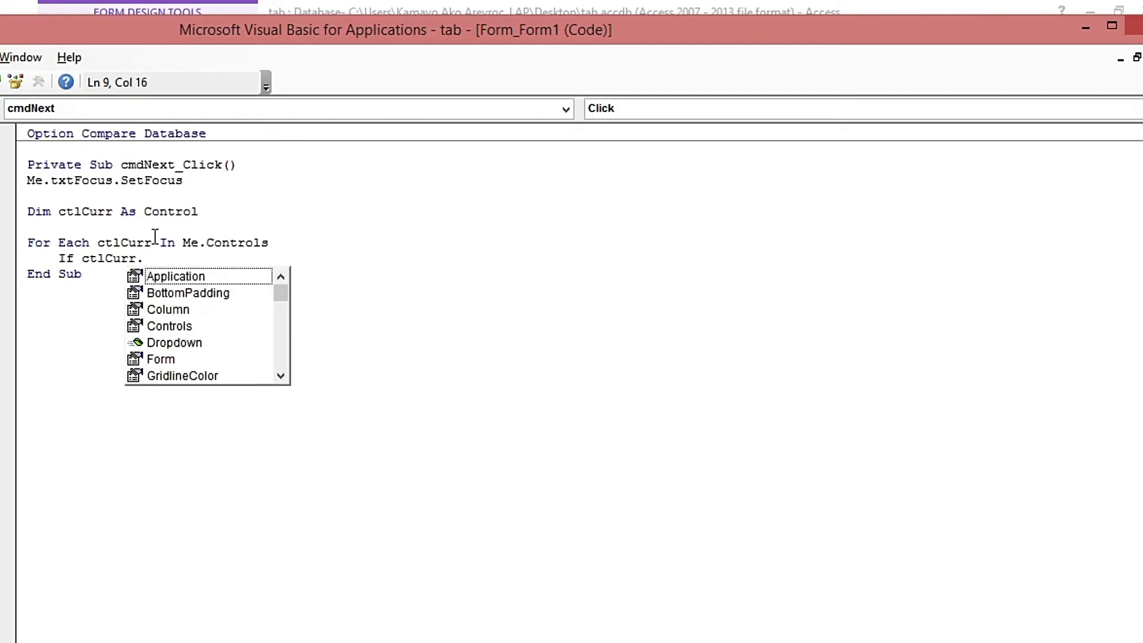
text(T)
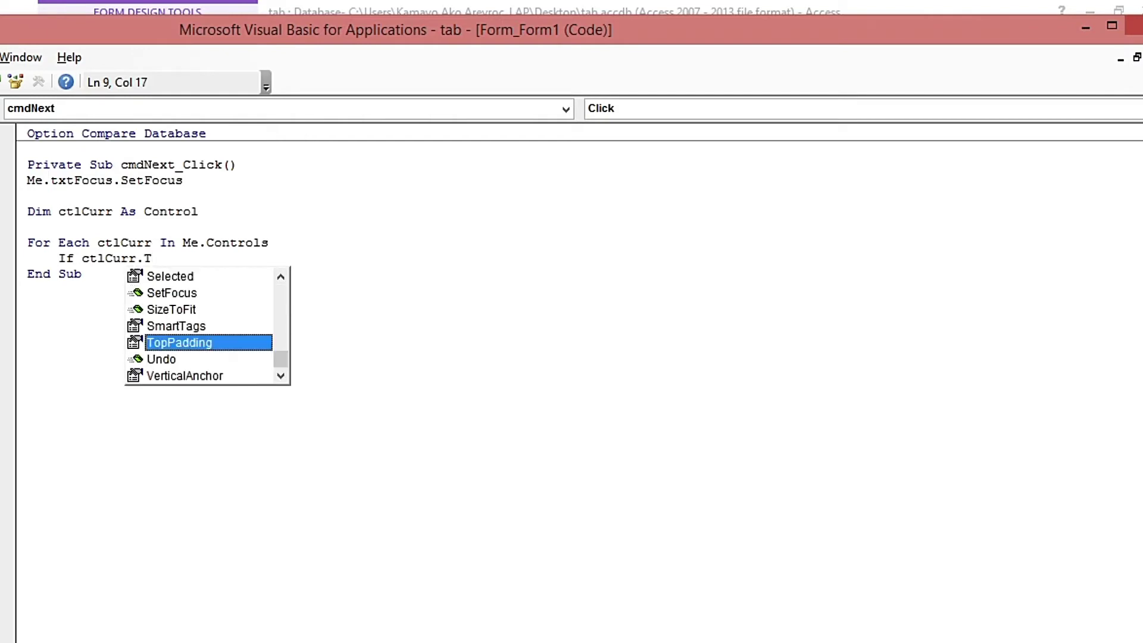
text(aG)
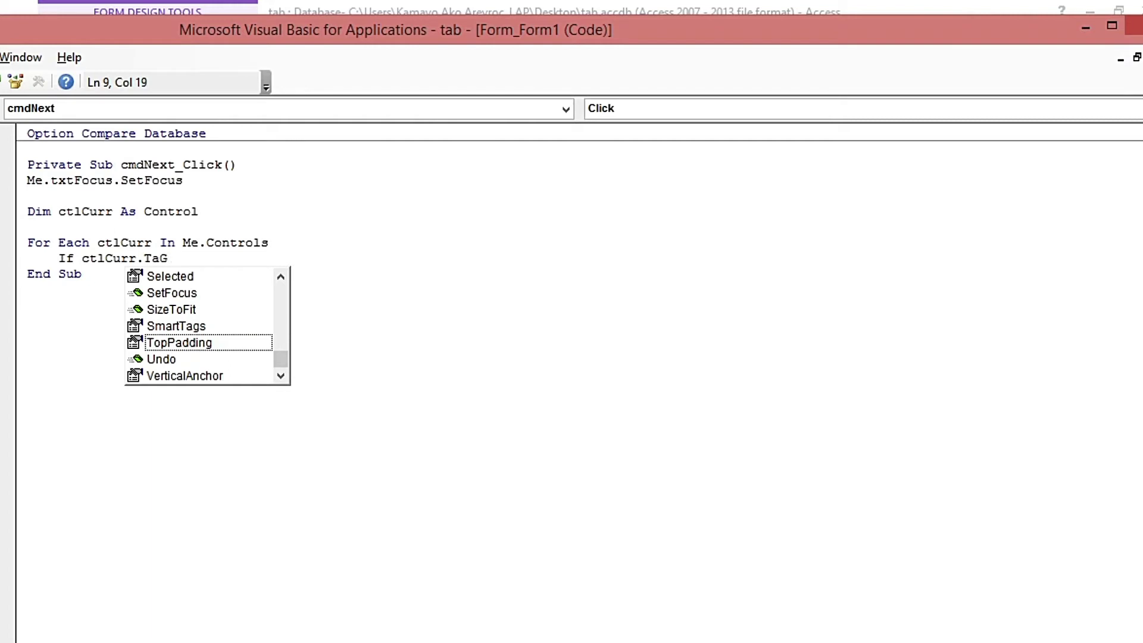
key(BackSpace)
text(g =)
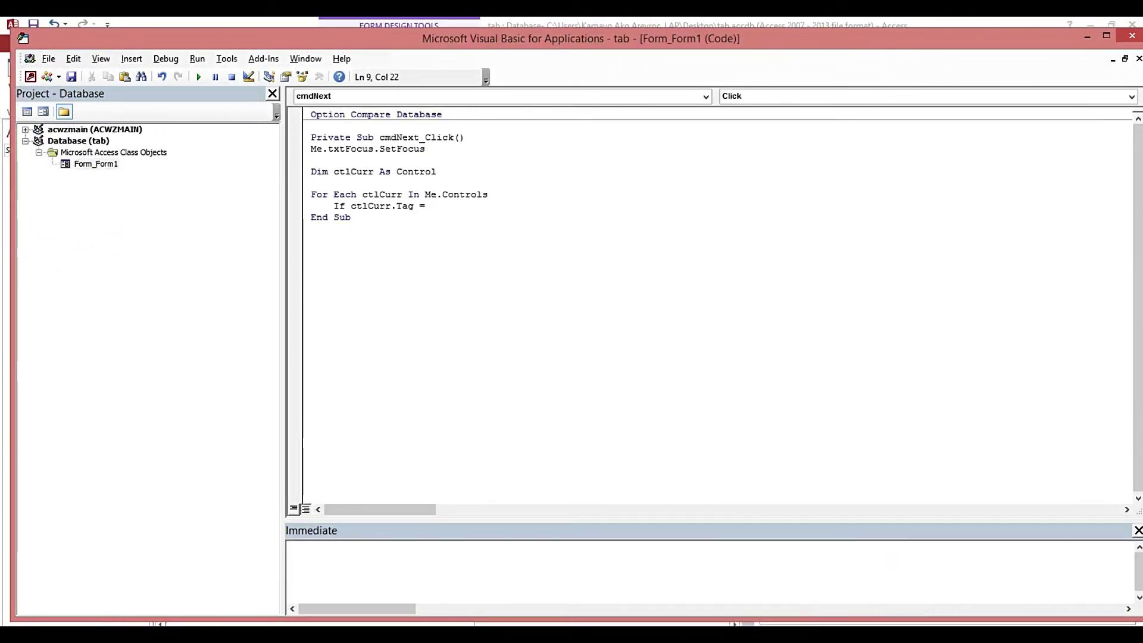
key(BackSpace)
key(BackSpace)
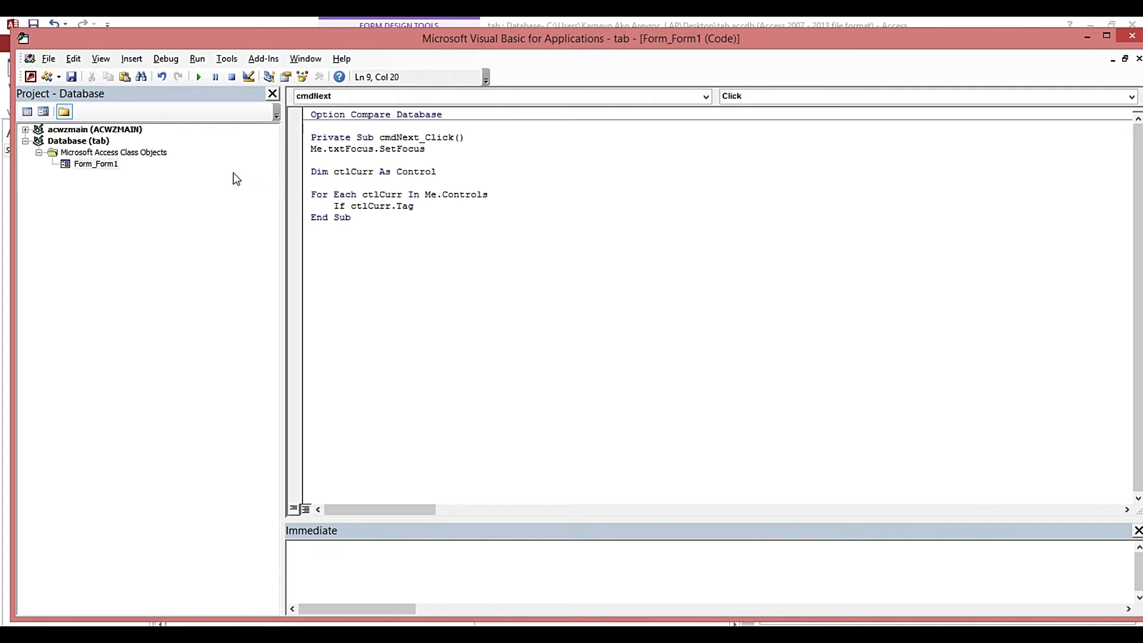
Step: Return from the Visual Basic editor to the Access form and open a blank Notepad window
click(29, 77)
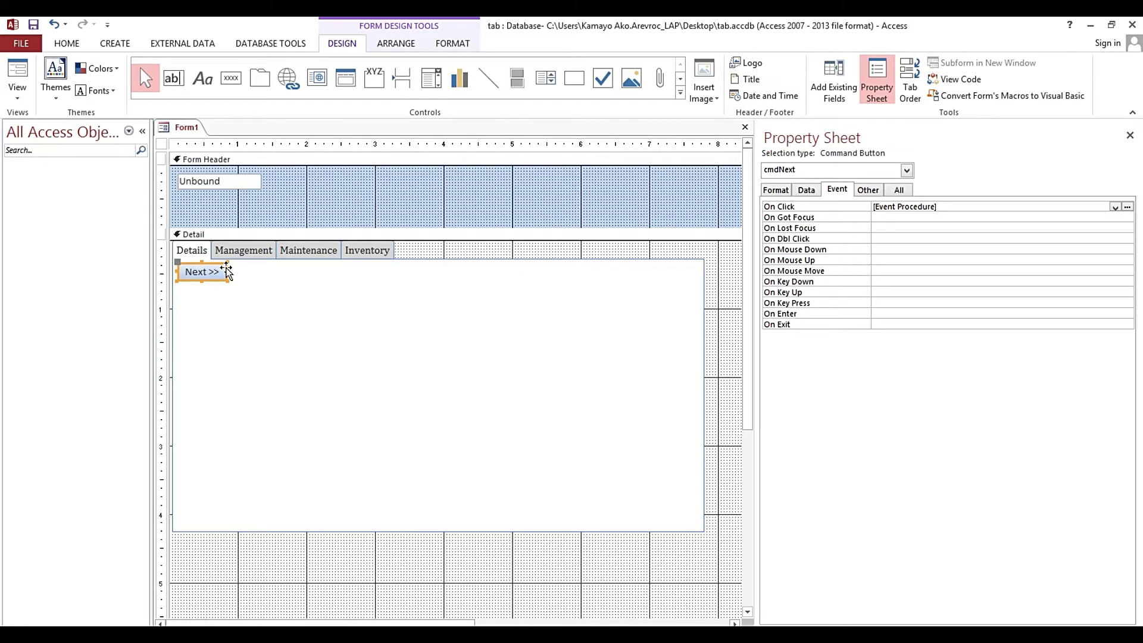
key(super+s)
text(no)
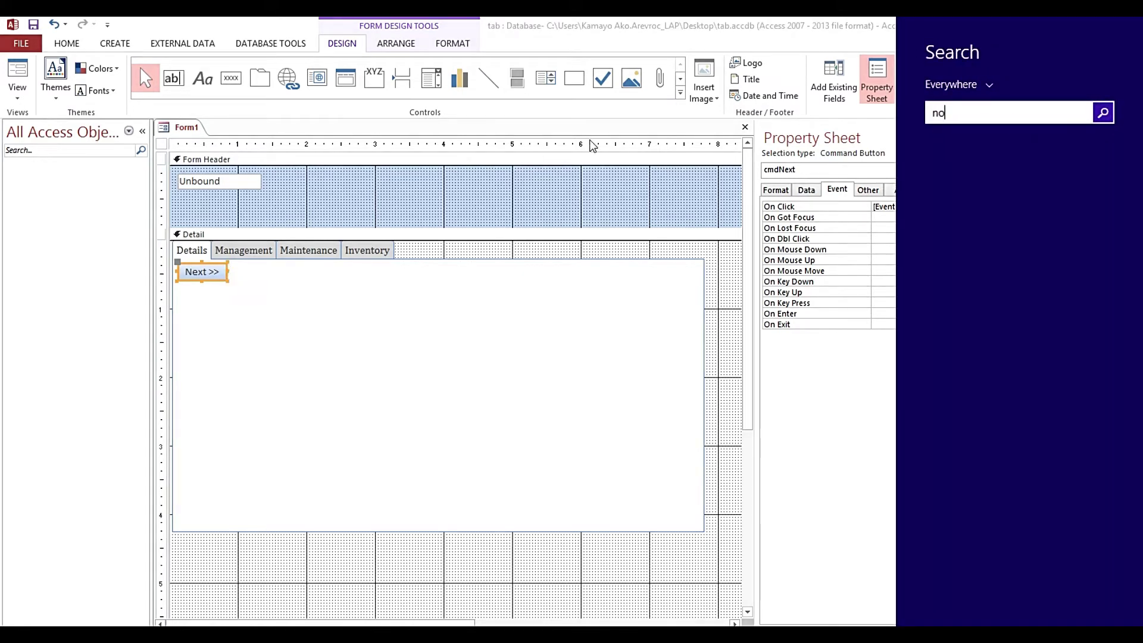
text(t)
key(Return)
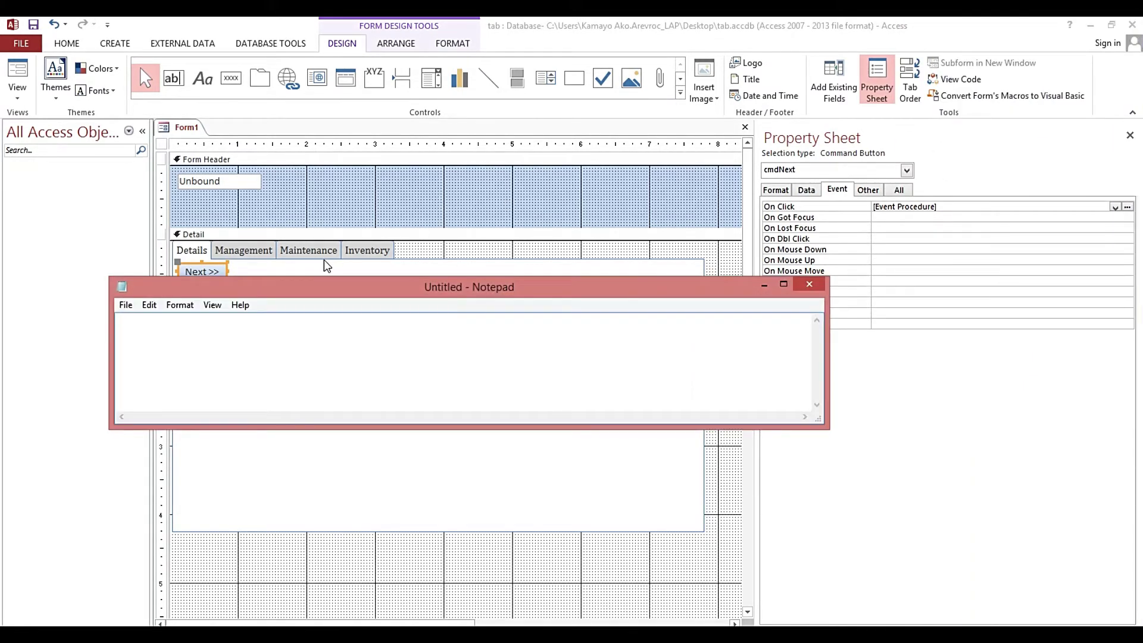
Step: Copy the Details page's Tag value into the first line of the Notepad note and start a new line
click(868, 189)
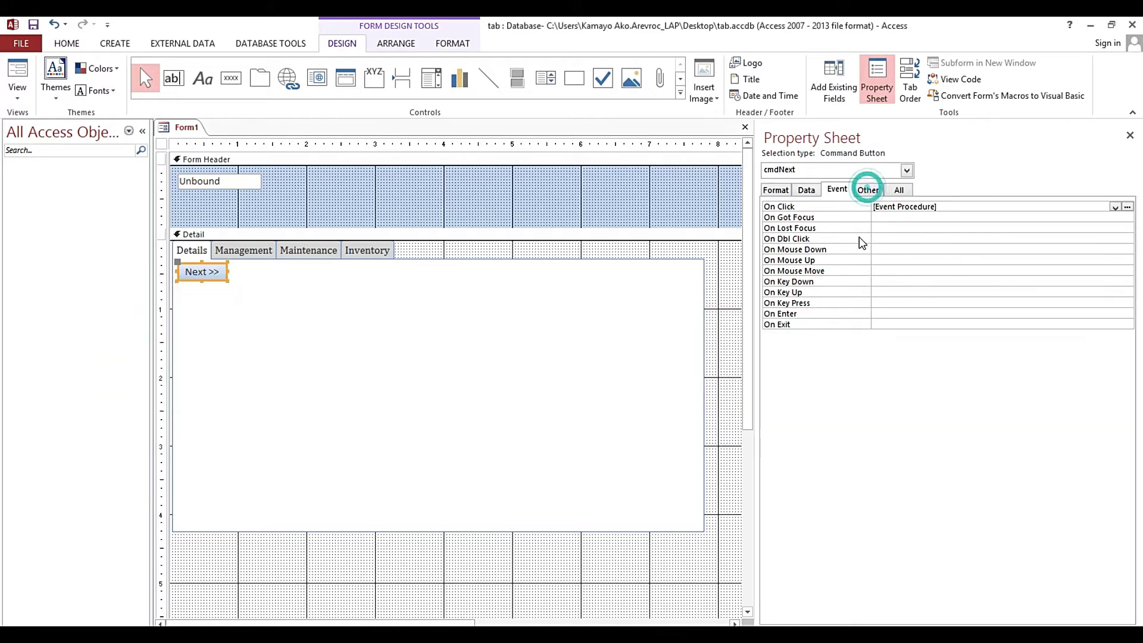
click(190, 263)
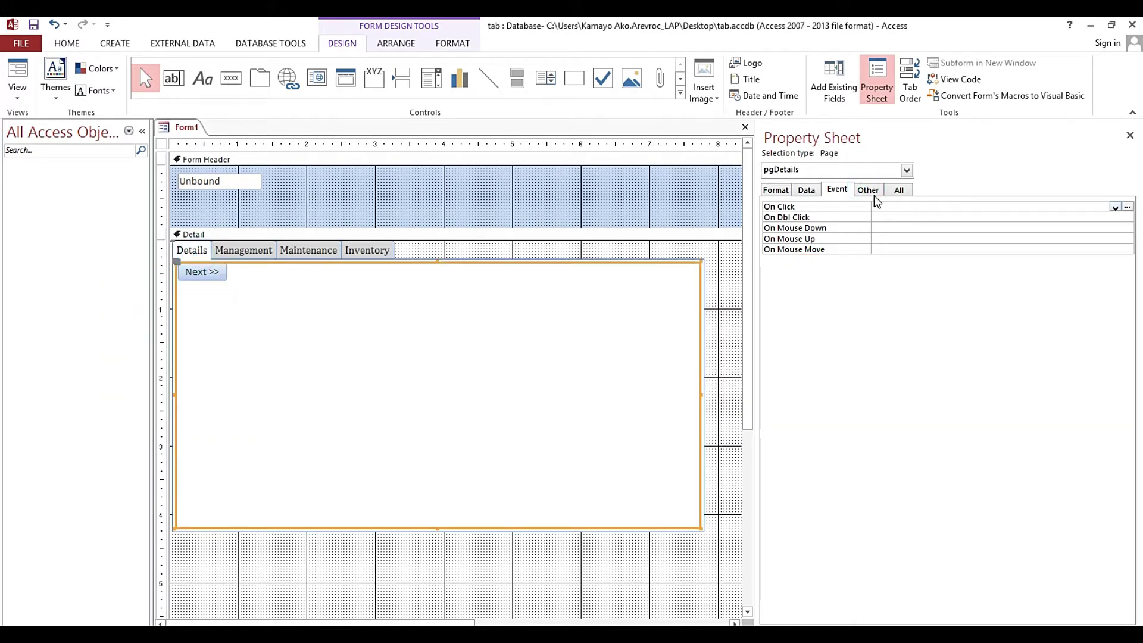
click(867, 190)
click(906, 260)
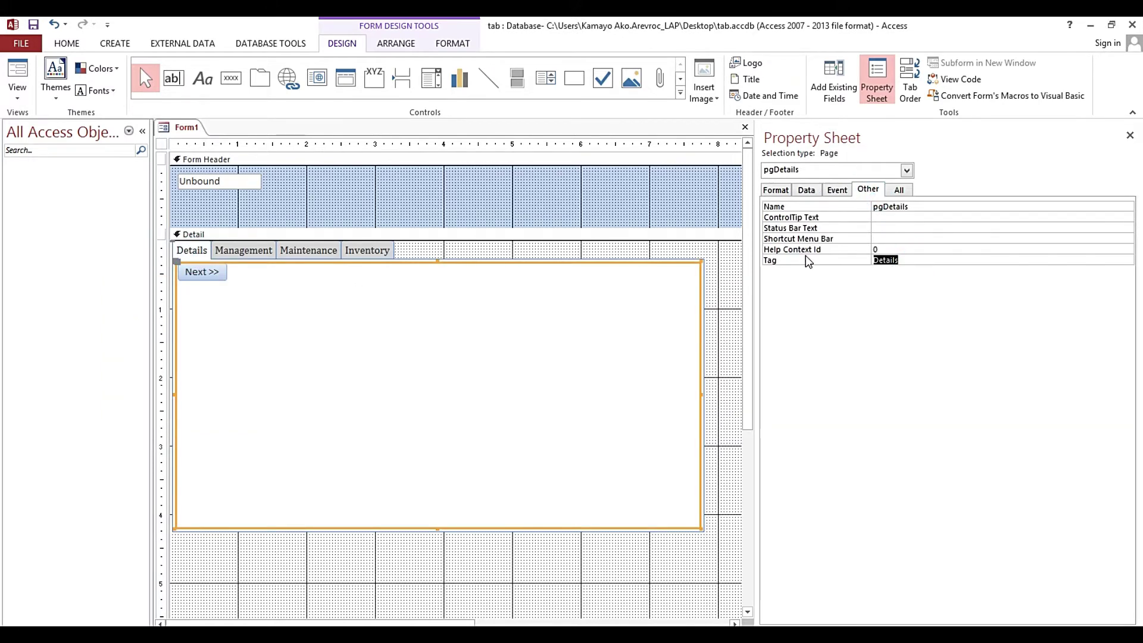
key(ctrl+c)
key(alt+Tab)
key(ctrl+v)
key(Return)
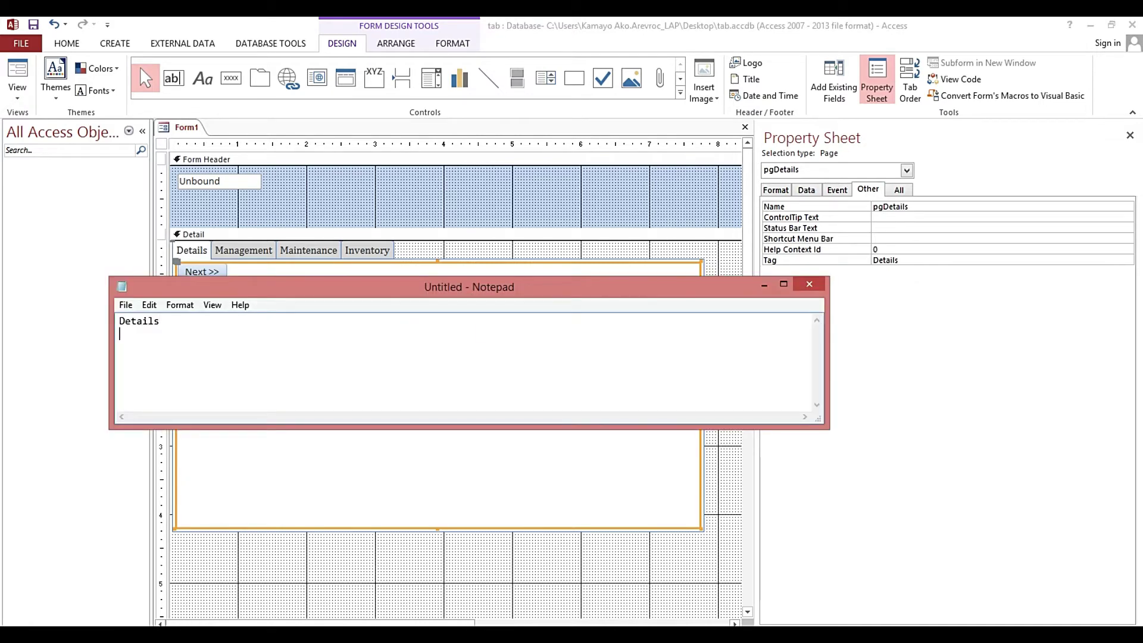
Step: Copy the Management page's Tag value into the second line of the Notepad note and return to the Access form
key(alt+Tab)
click(238, 250)
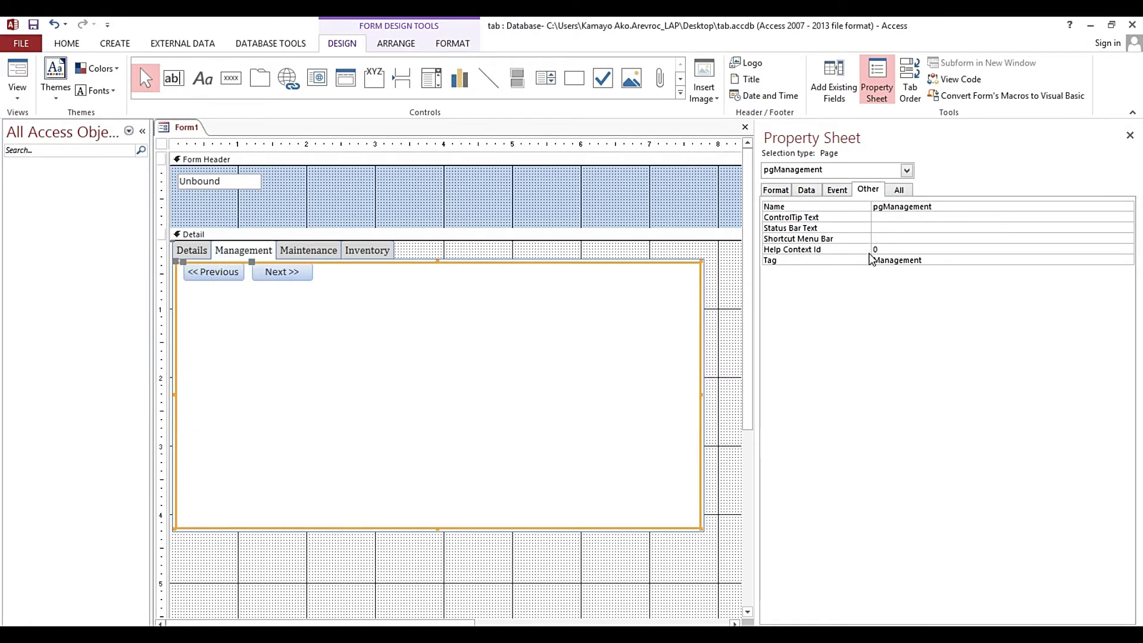
click(926, 259)
key(ctrl+c)
key(alt+Tab)
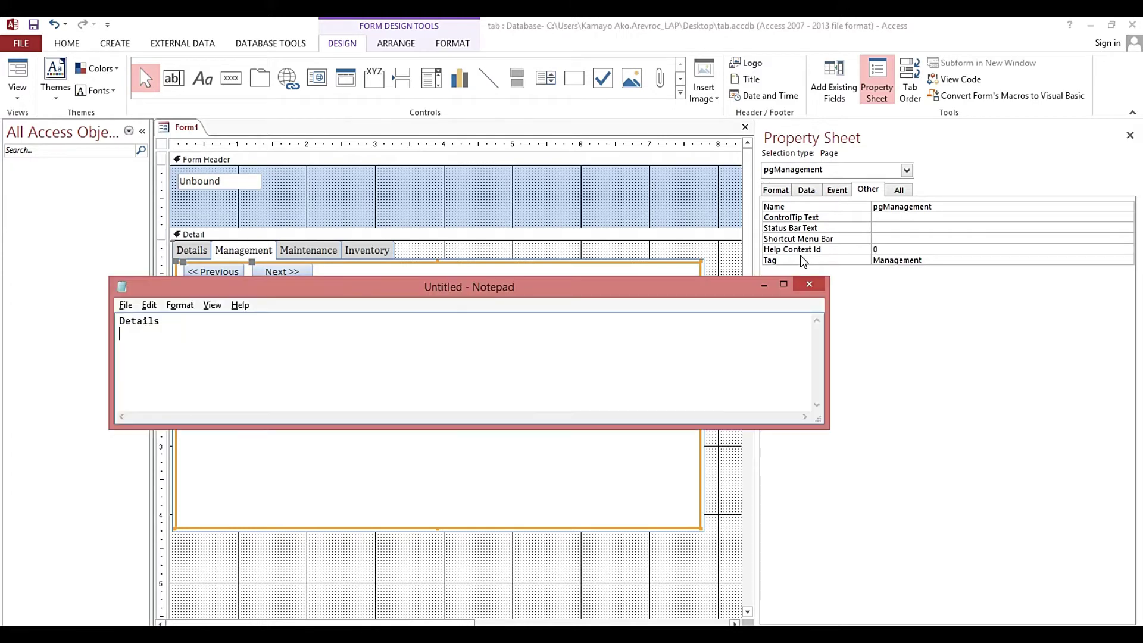
key(ctrl+v)
key(alt+Tab)
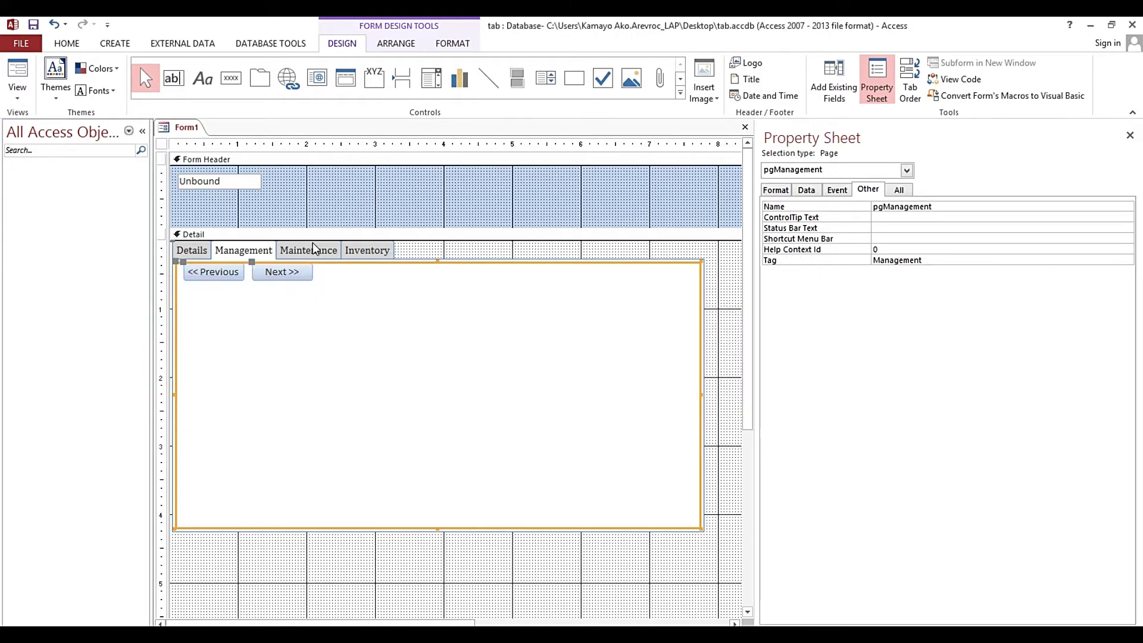
Step: Copy the Maintenance page's Tag value into the third line of the Notepad note
click(314, 249)
click(952, 260)
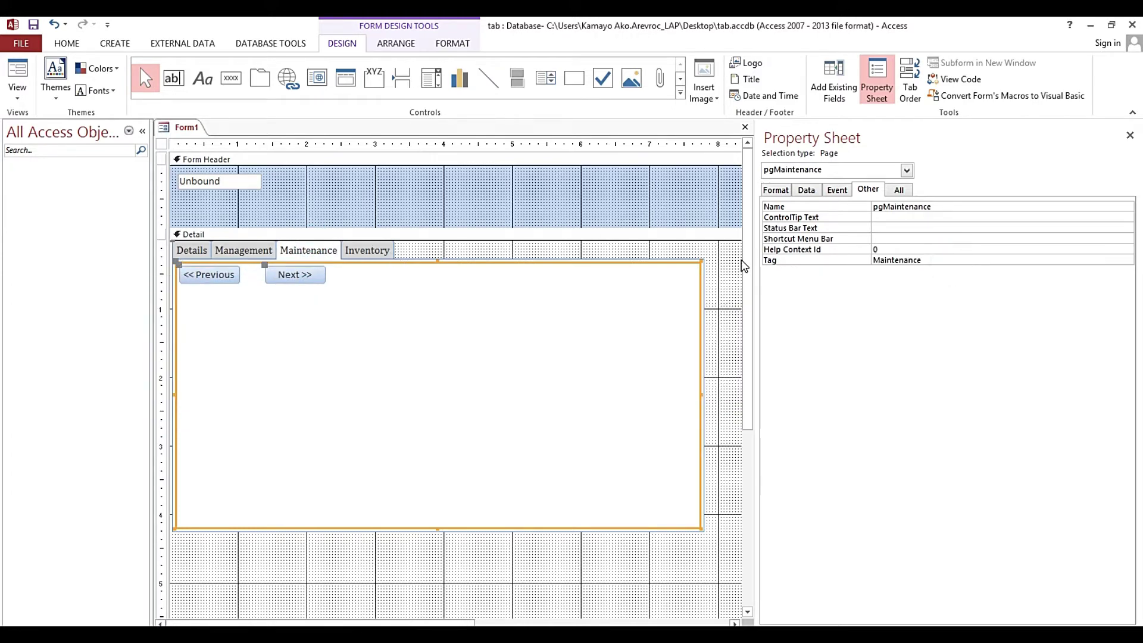
key(ctrl+c)
key(alt+Tab)
key(ctrl+v)
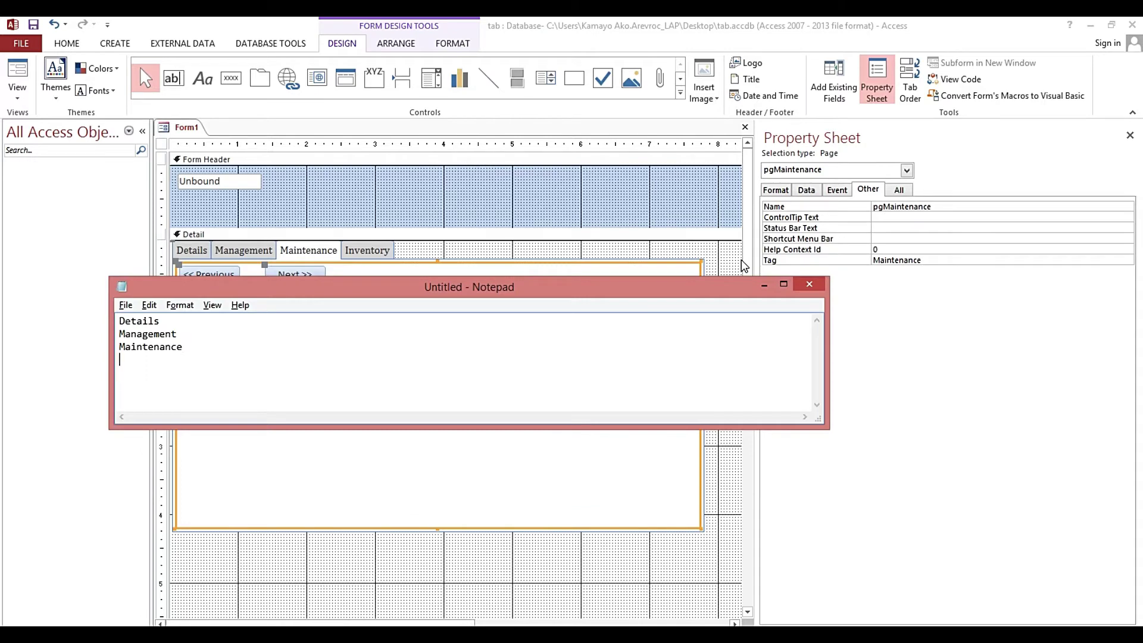
Step: Copy the Inventory page's Tag value into the fourth line of the Notepad note and move the Notepad window aside
key(alt+Tab)
click(367, 250)
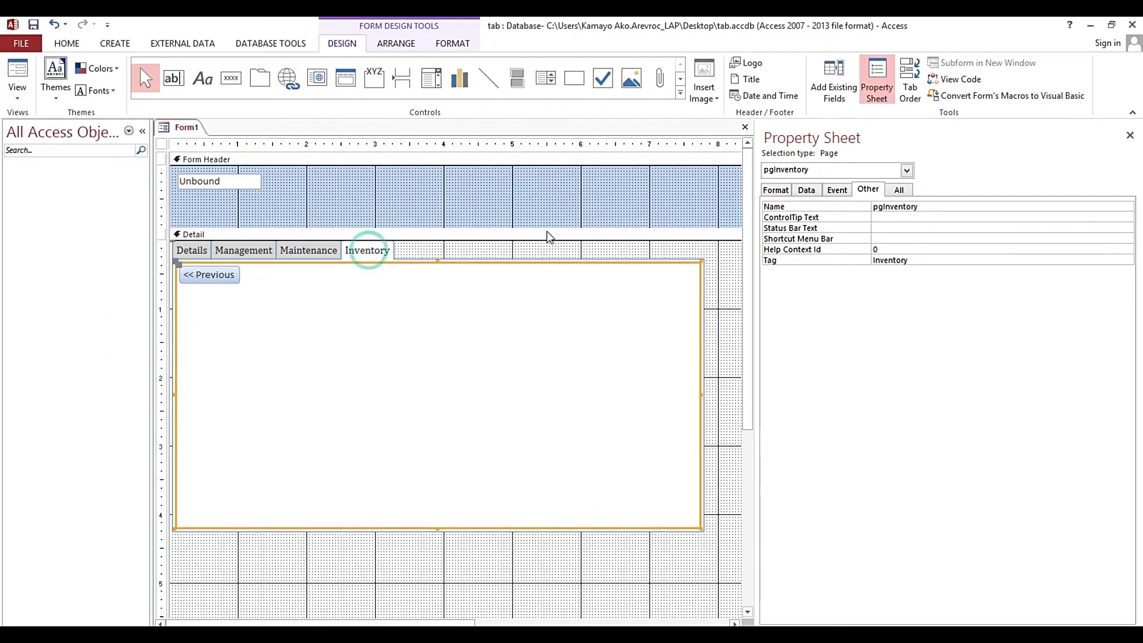
click(931, 259)
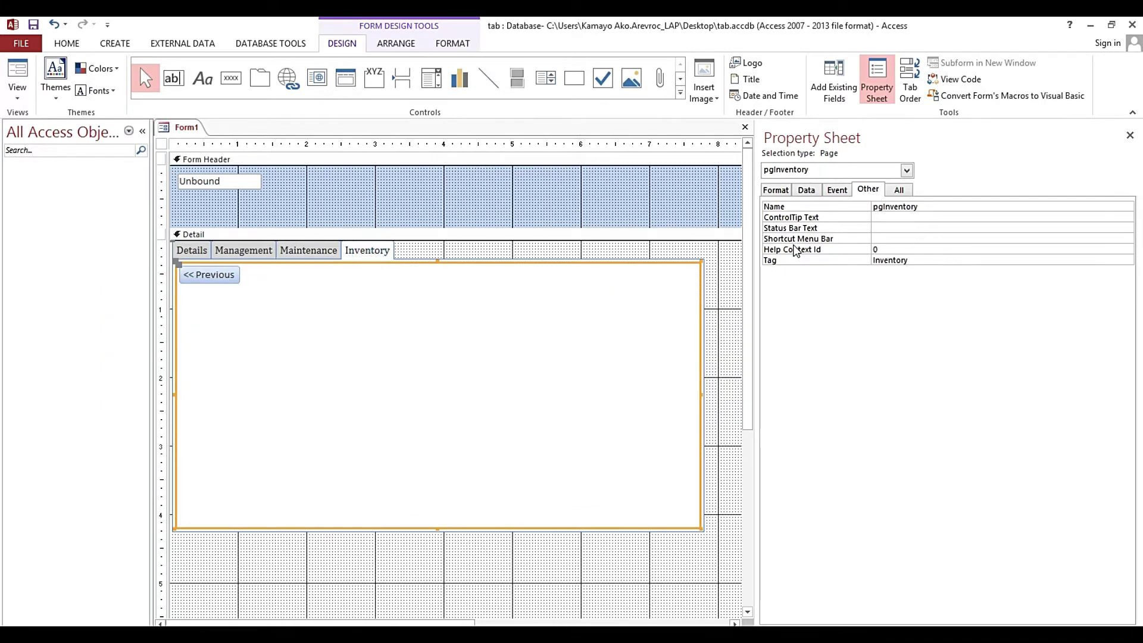
key(ctrl+c)
key(alt+Tab)
key(ctrl+v)
drag(354, 286, 449, 323)
Step: Show the form's Details page, bring the Notepad note back in front and copy all four tag names from it
click(192, 250)
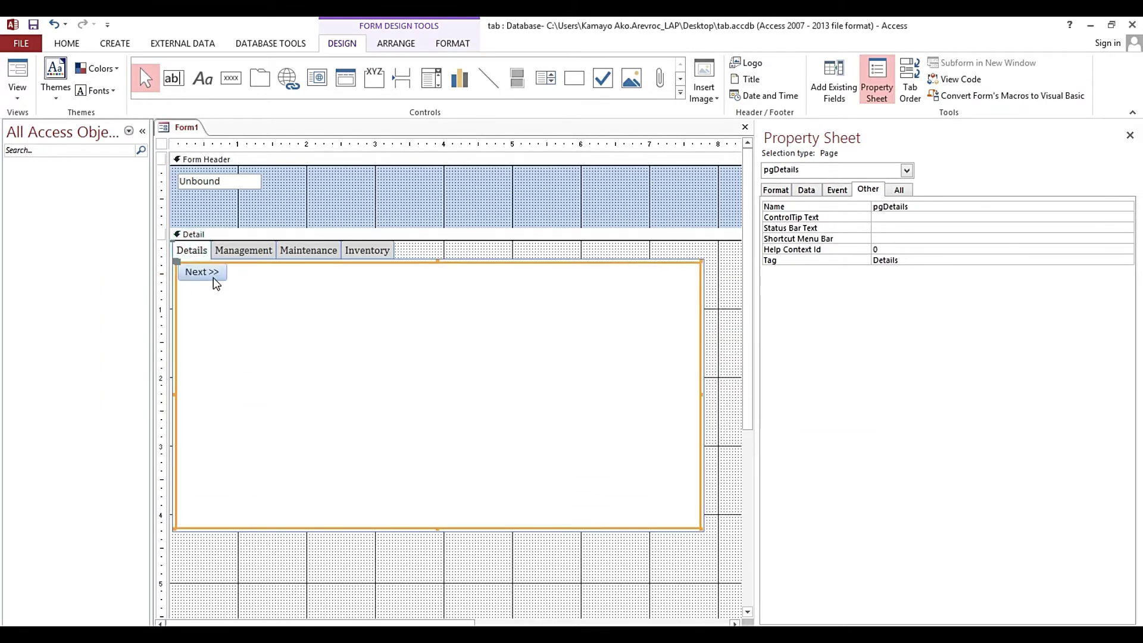
click(440, 634)
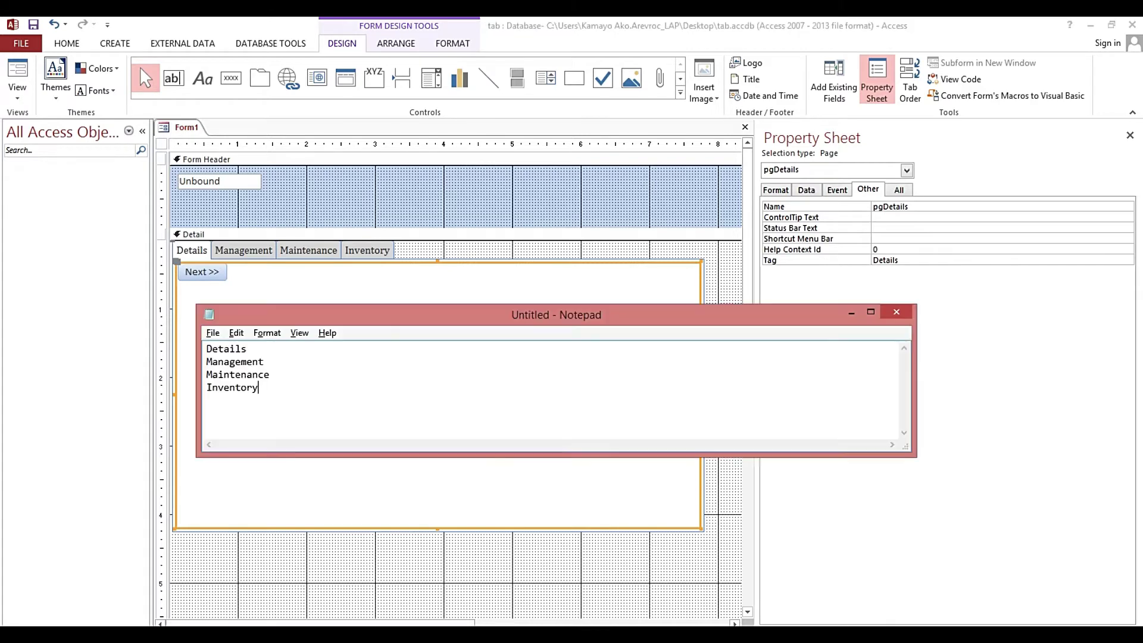
drag(388, 317, 470, 316)
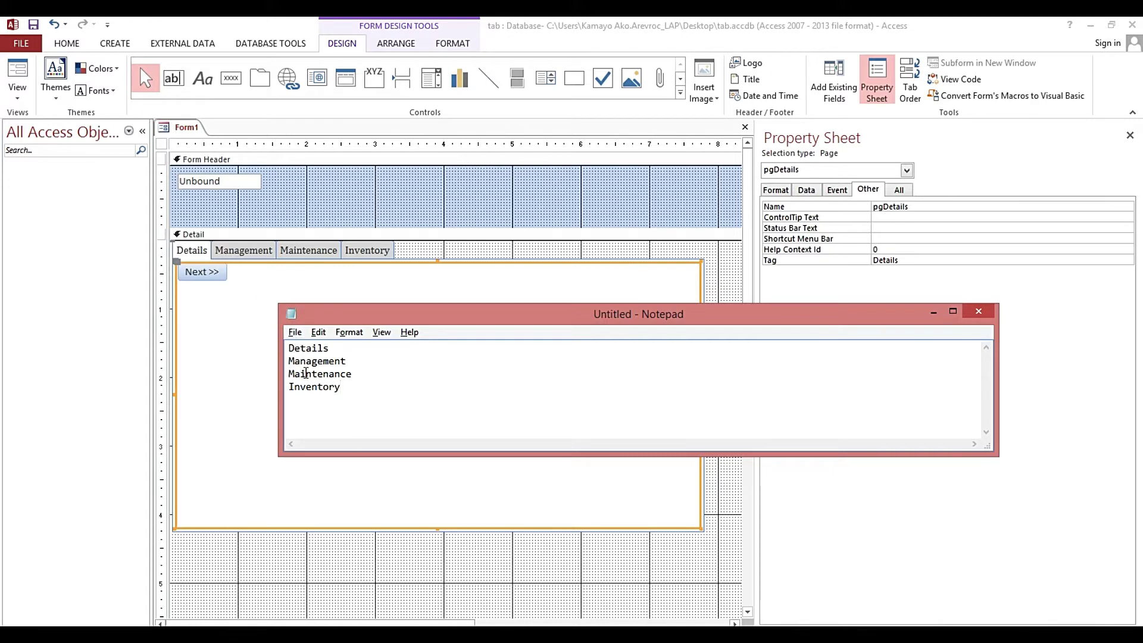
drag(358, 361, 284, 361)
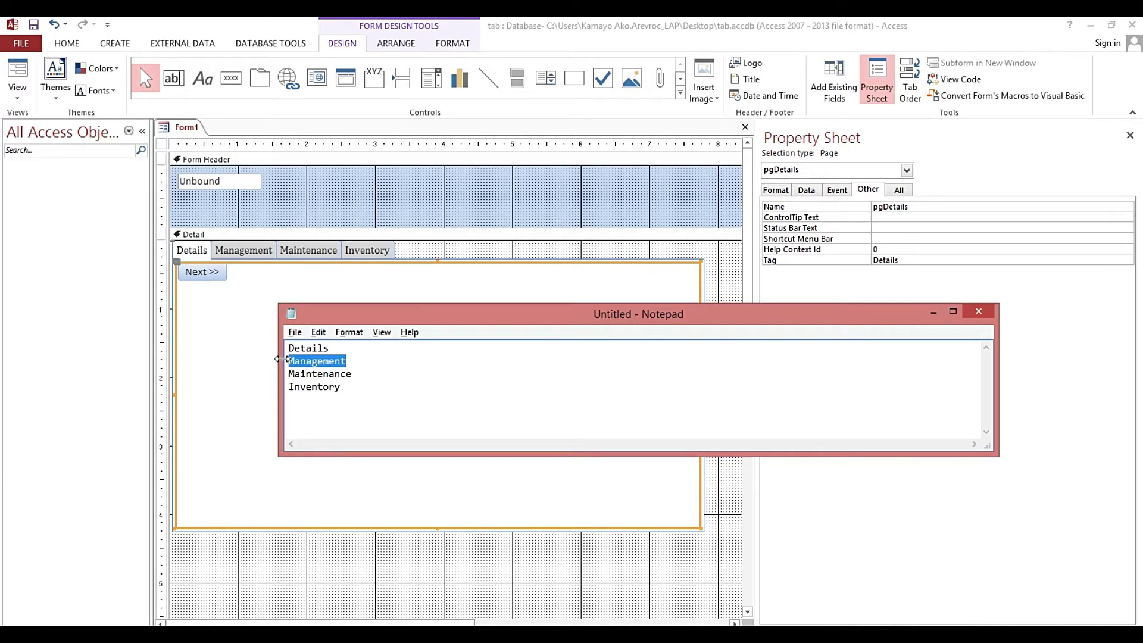
double_click(351, 348)
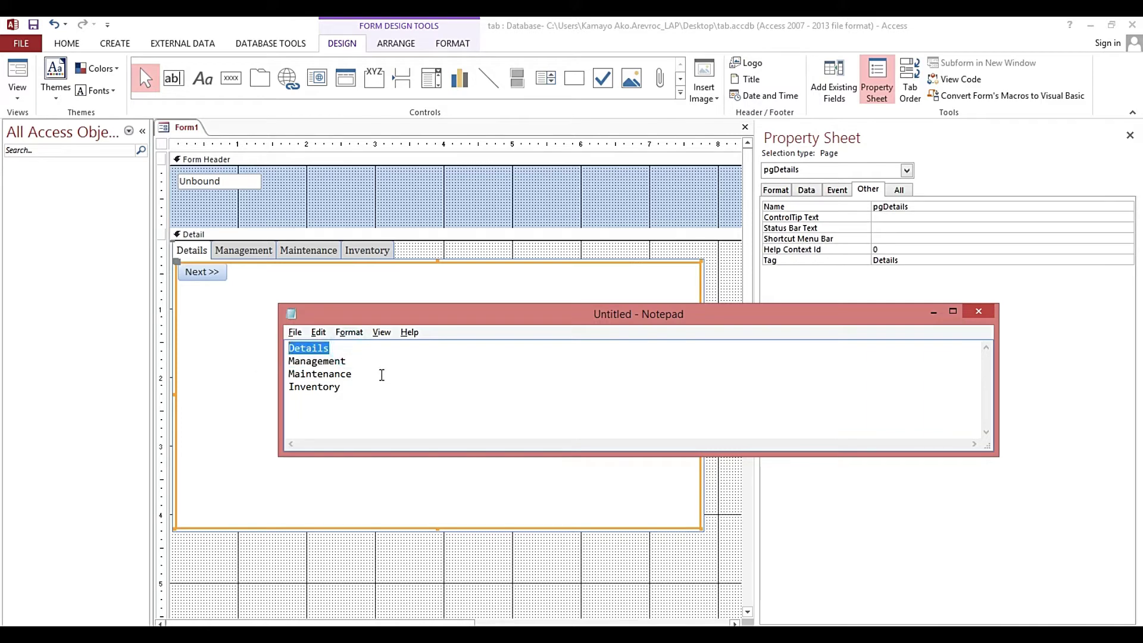
click(290, 350)
drag(290, 350, 377, 395)
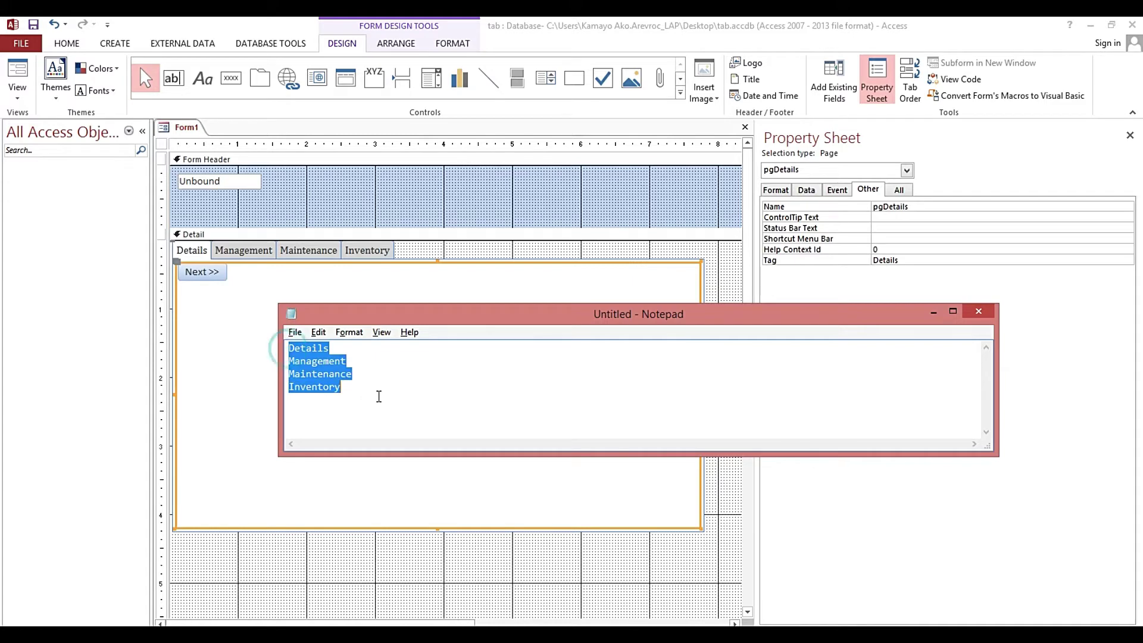
Step: Open the On Click event procedure of the Next button on the Details page
click(213, 272)
click(837, 190)
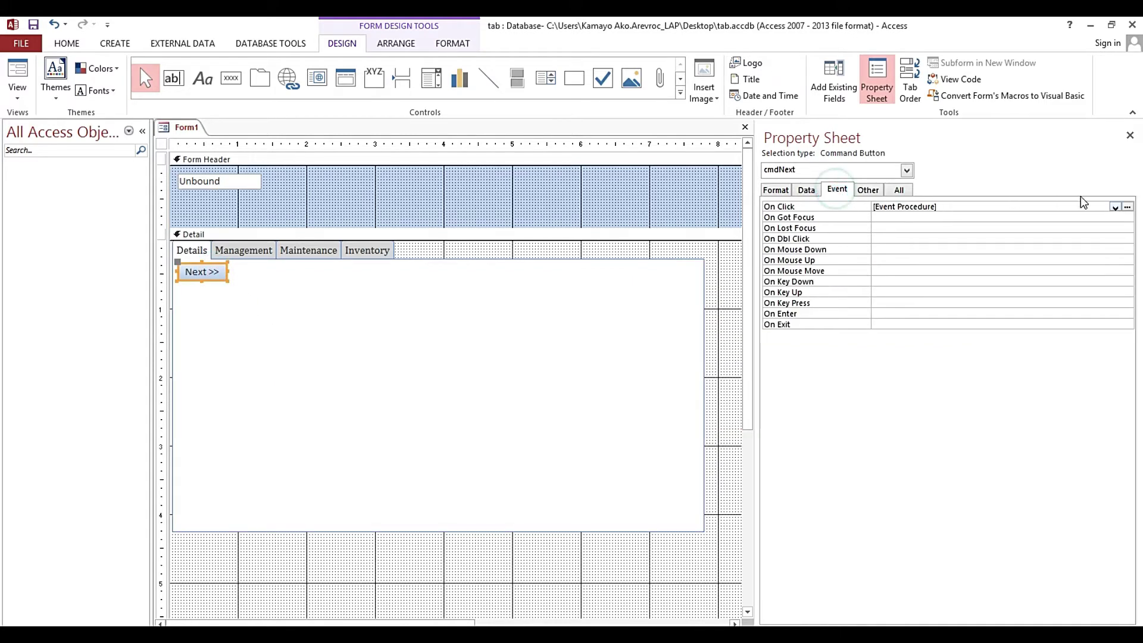
click(1128, 209)
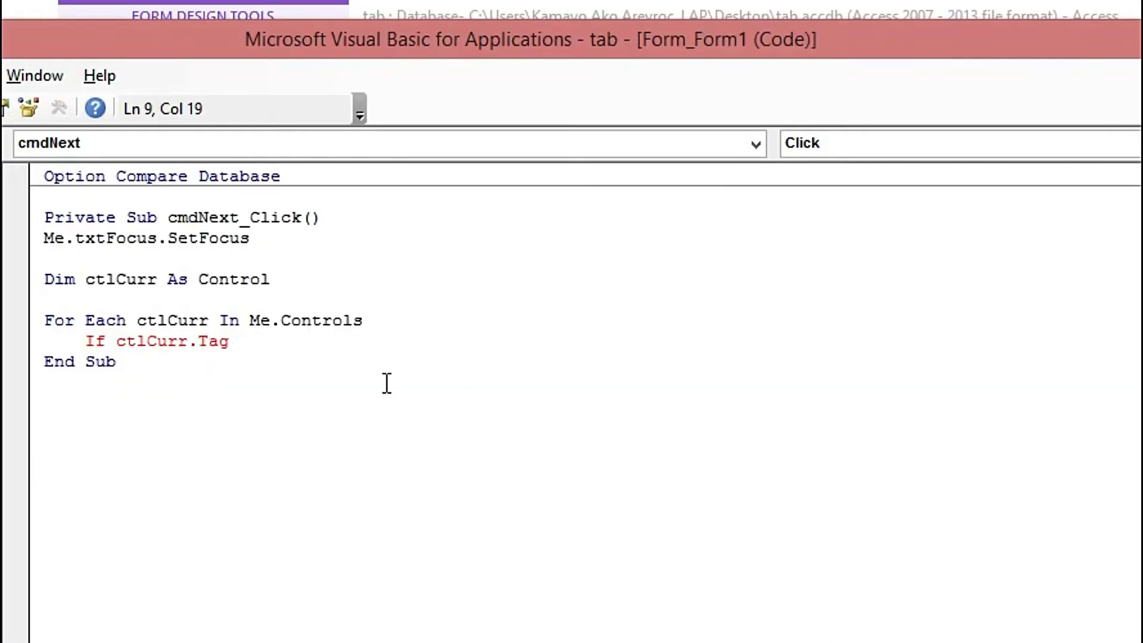
Step: Add blank lines below the unfinished If line and paste the four tag names above End Sub without indentation
key(Return)
key(Return)
key(Return)
key(Return)
key(Return)
key(Return)
key(Return)
key(Return)
key(Return)
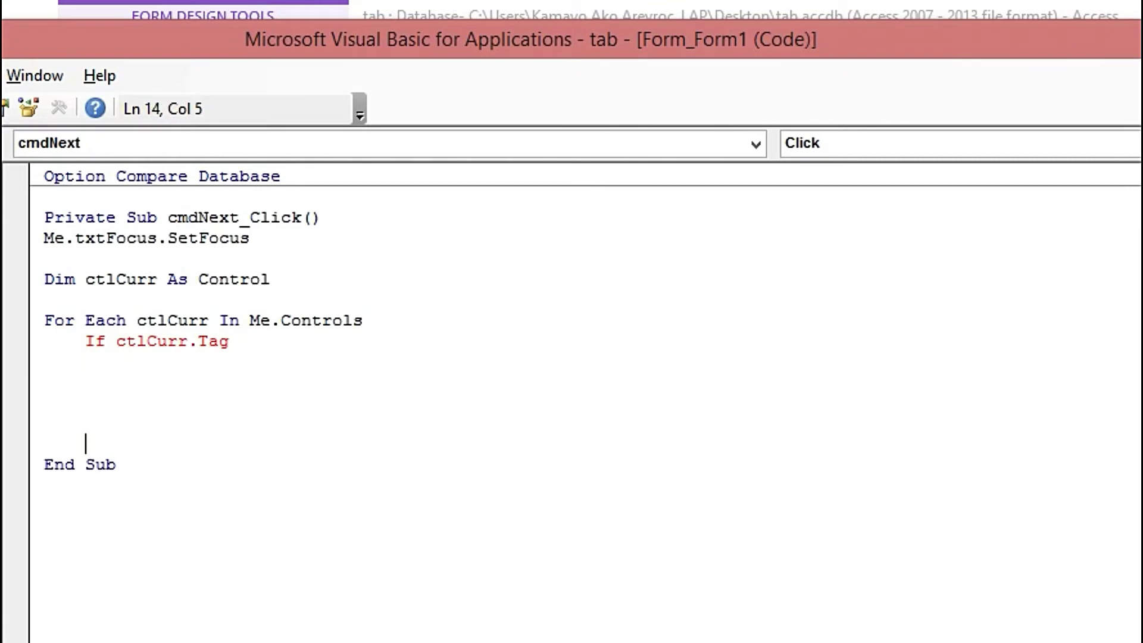
key(ctrl+v)
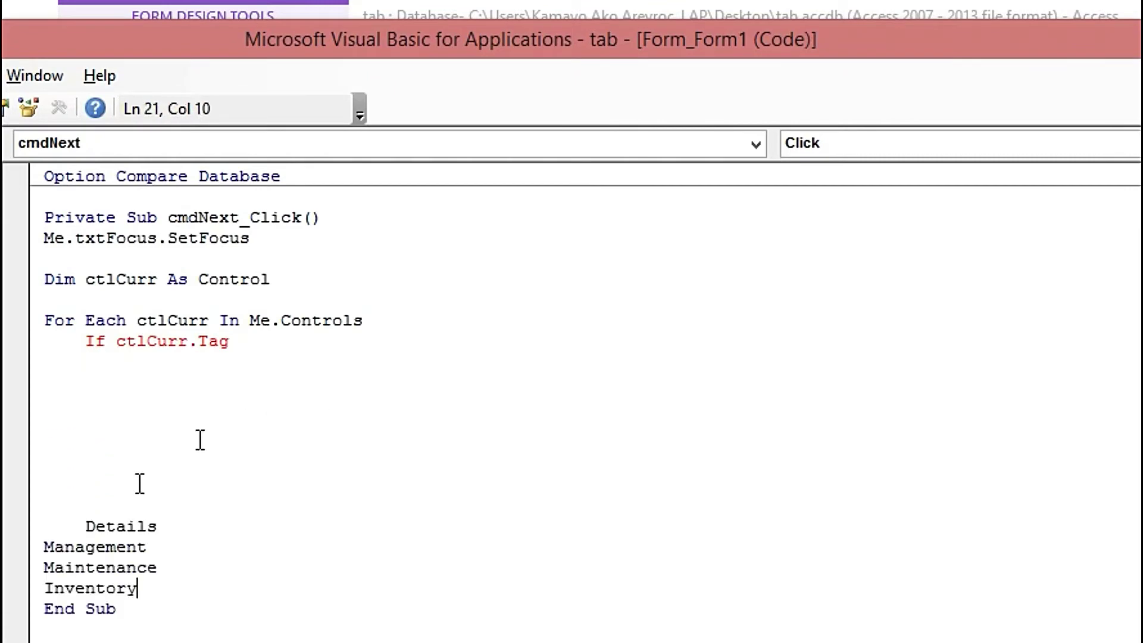
click(83, 518)
key(BackSpace)
key(BackSpace)
key(BackSpace)
key(BackSpace)
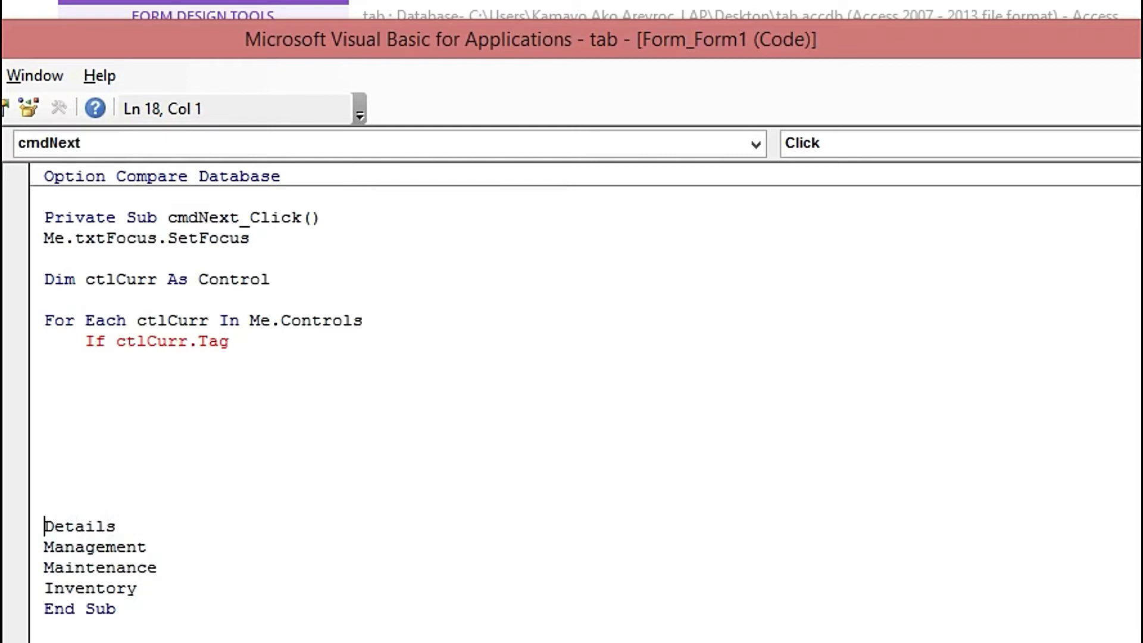
Step: Continue the If condition to test ctlCurr.Tag for "Details" Or "Maintenance", followed by another Or
click(256, 341)
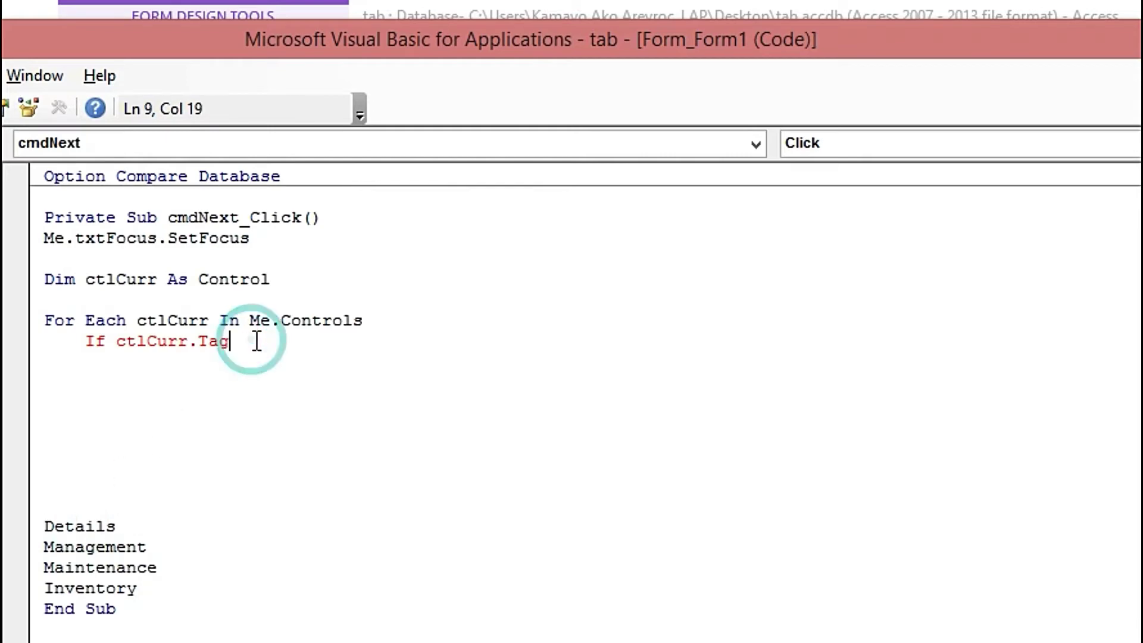
text(=)
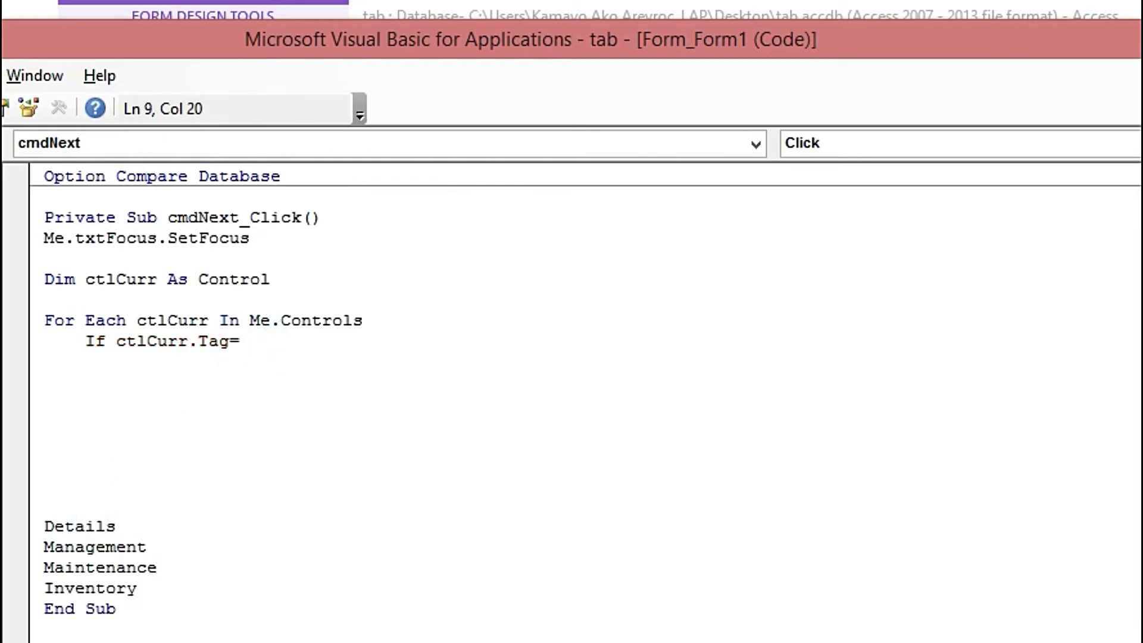
text("Details")
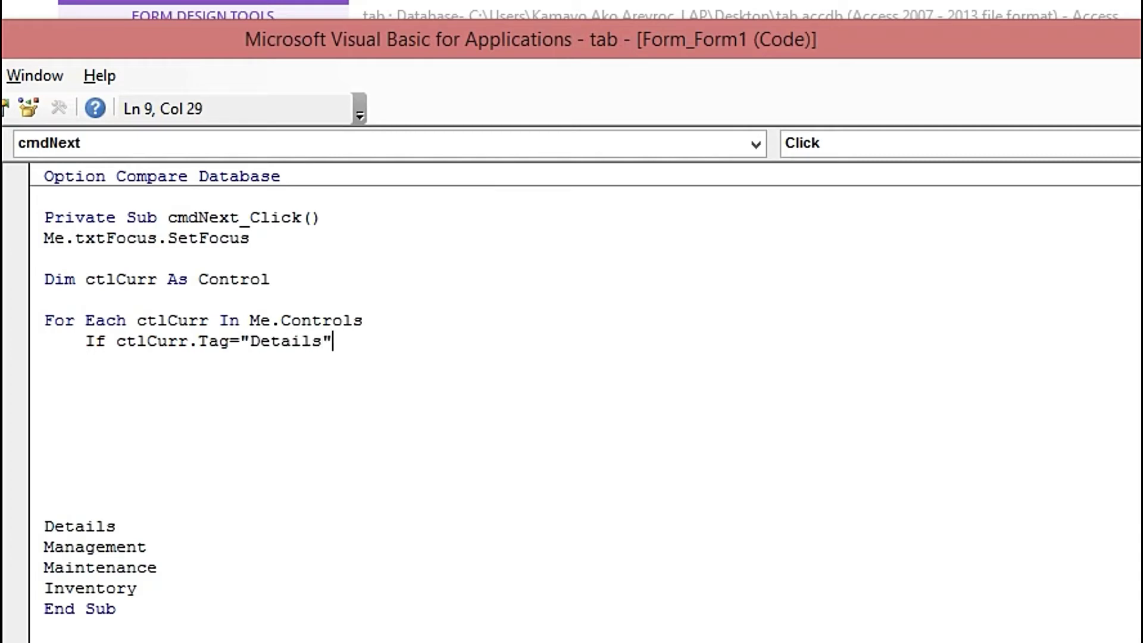
text( Or ctlCurr)
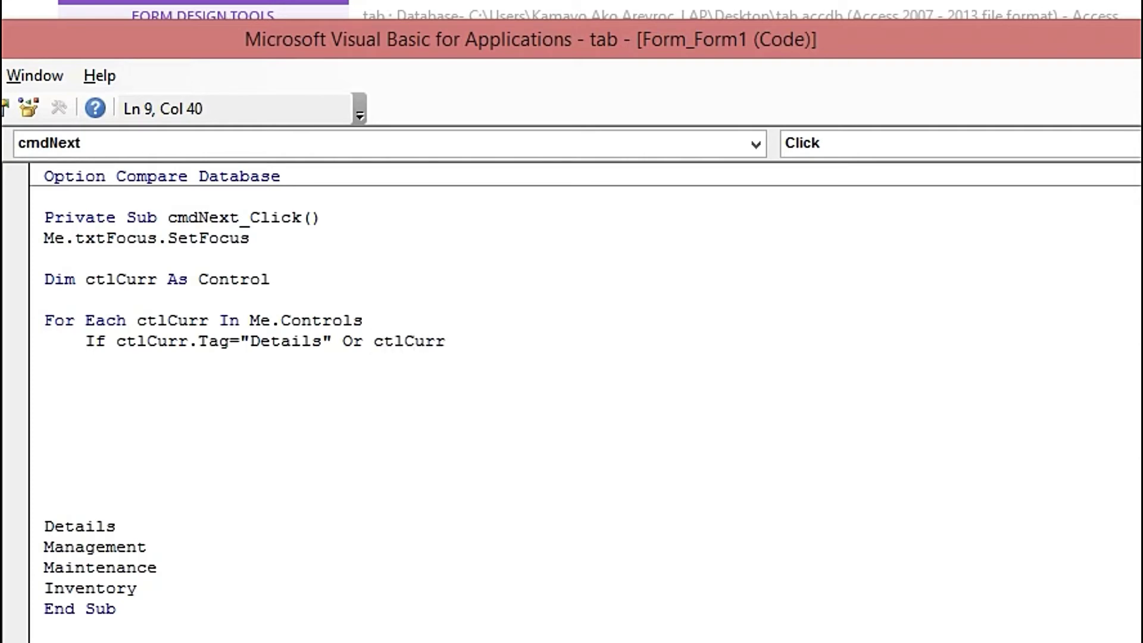
text(.Tag)
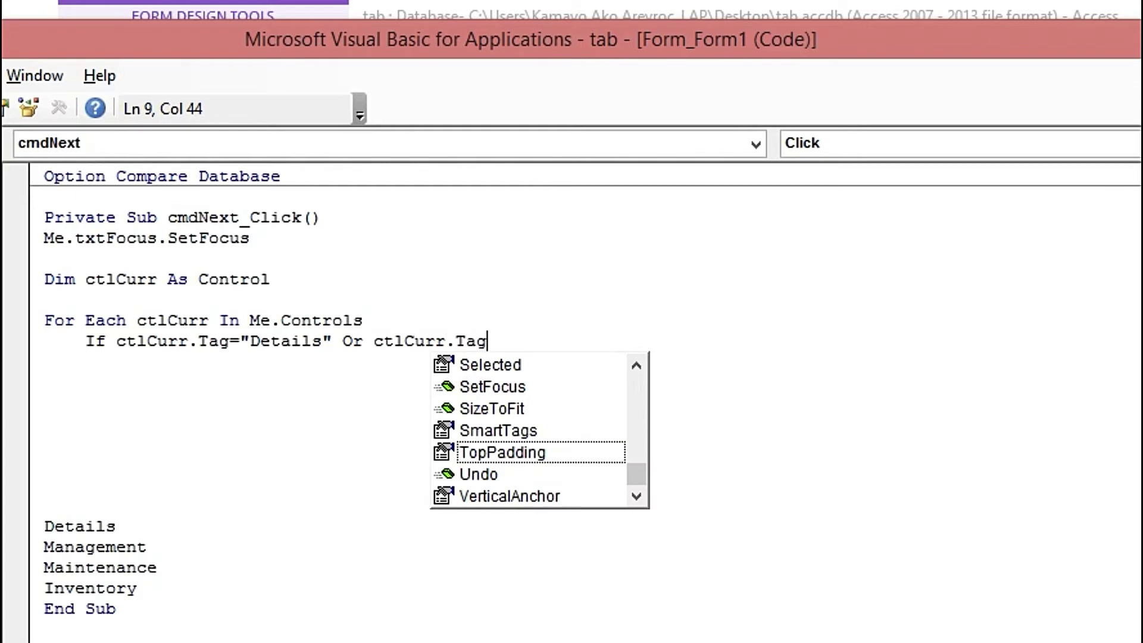
text(=")
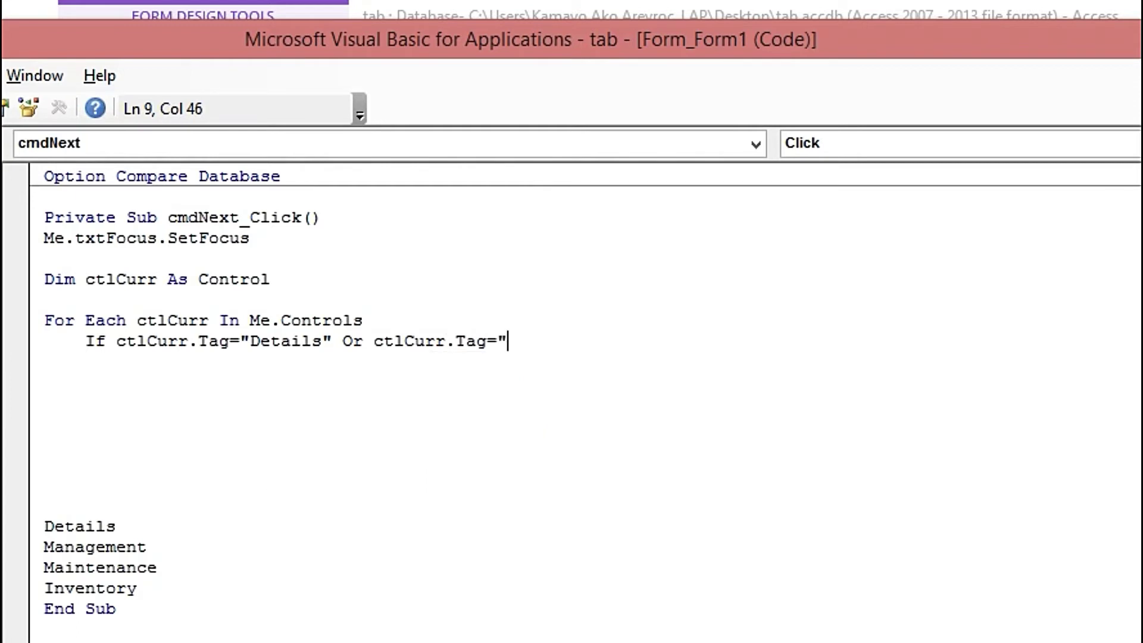
text(Mainte)
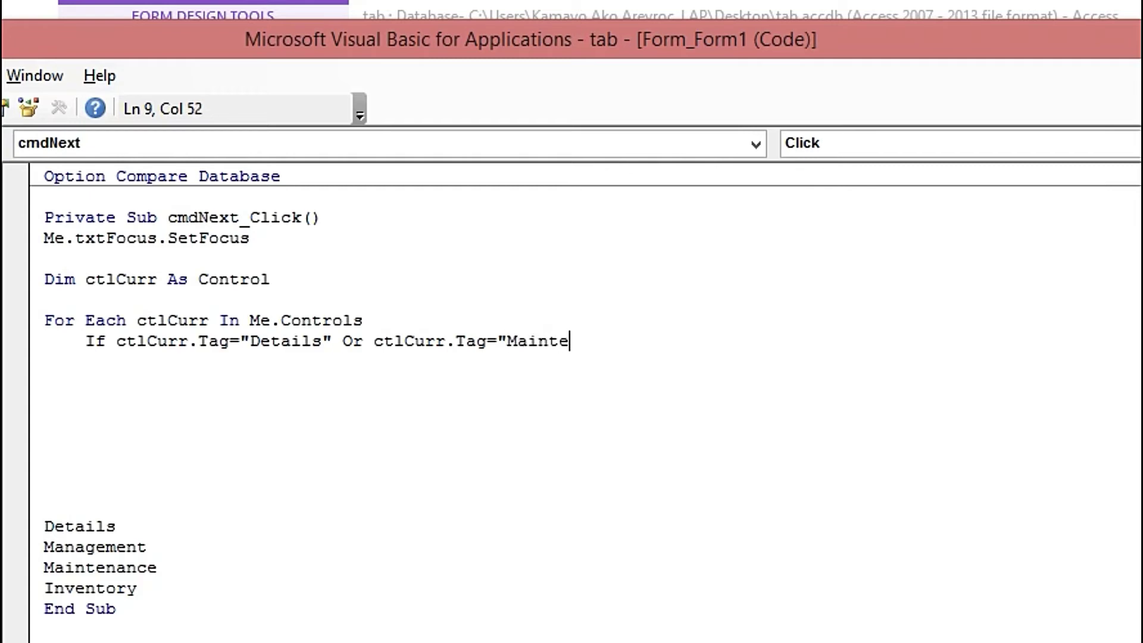
text(nance" or ctC)
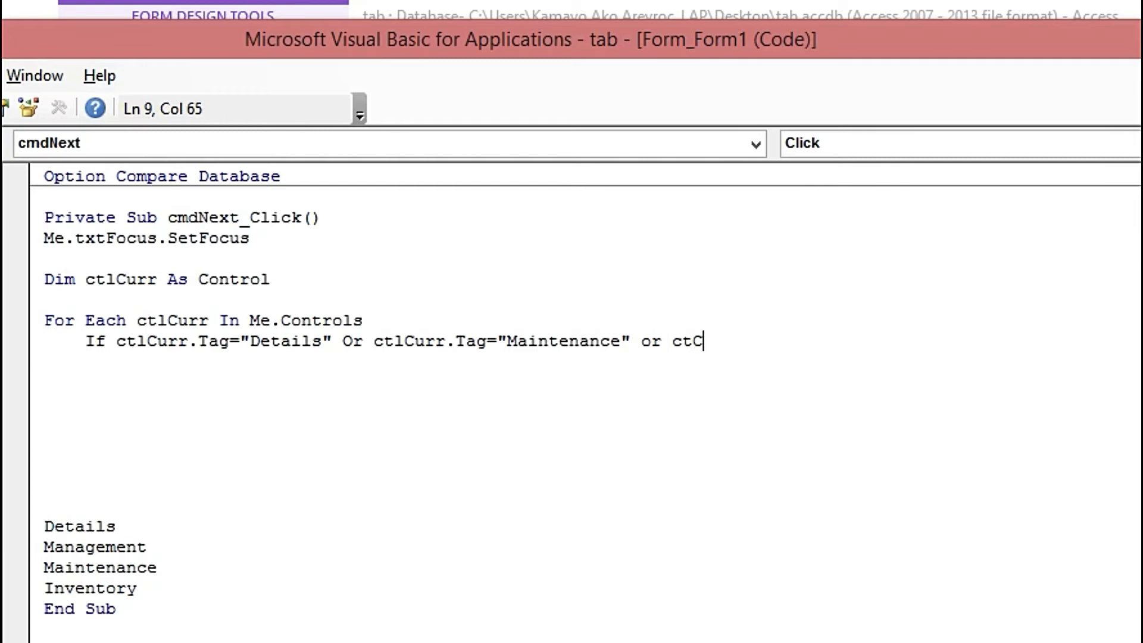
Step: Complete the If line with ctlCurr.Tag = "Inventory" Then and start a new line
key(BackSpace)
key(BackSpace)
text(tlCurr.Ta)
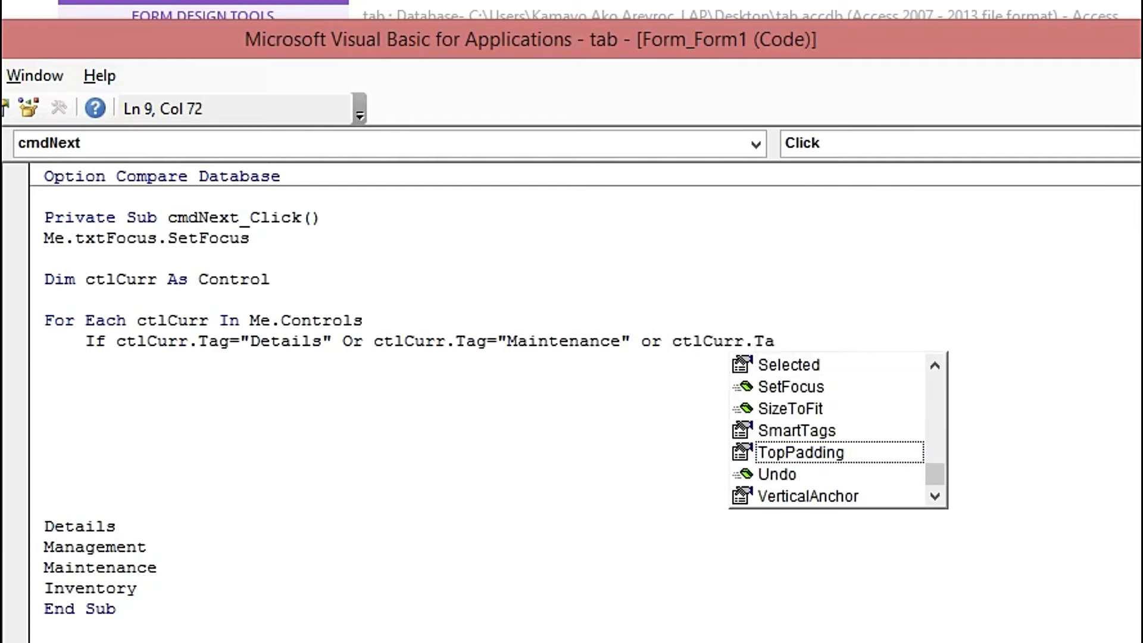
text(g=")
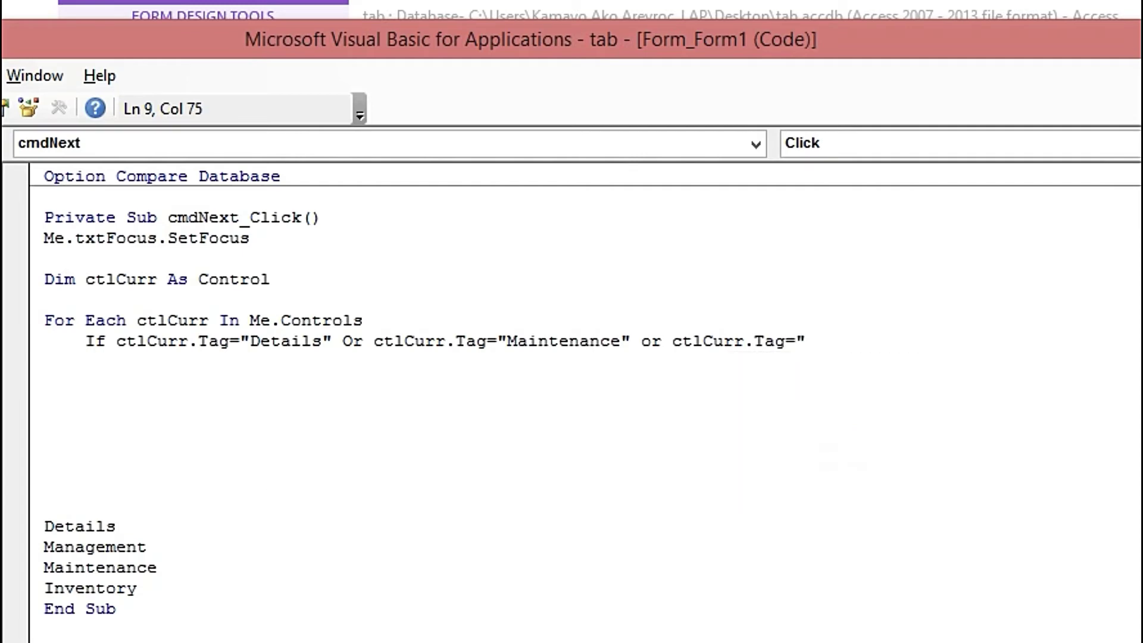
text(Inventory")
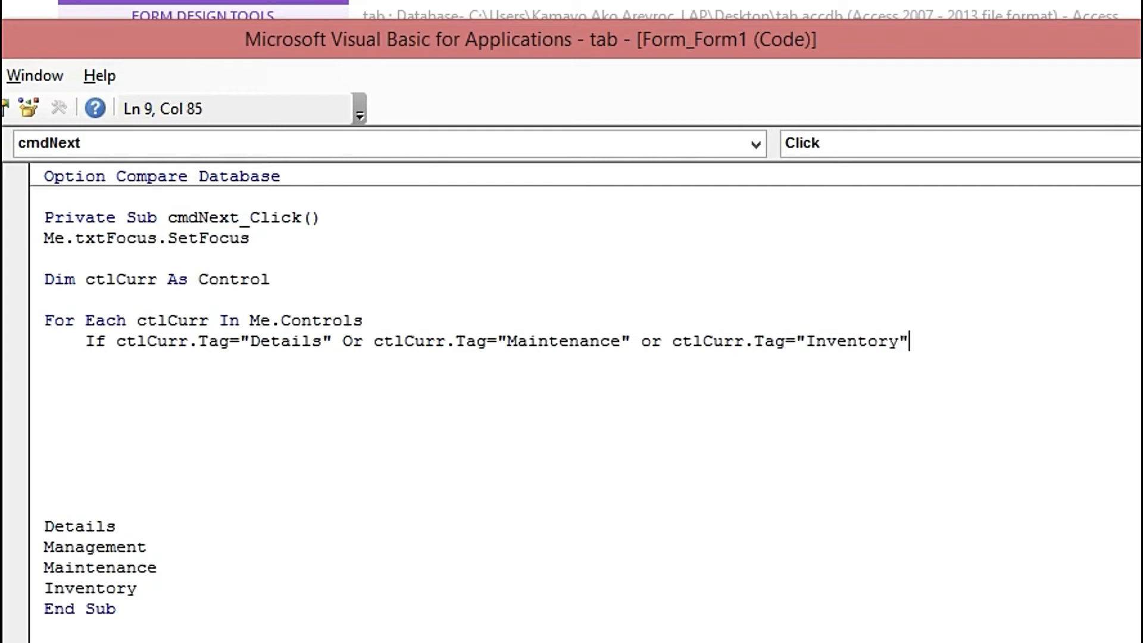
text( then)
key(Return)
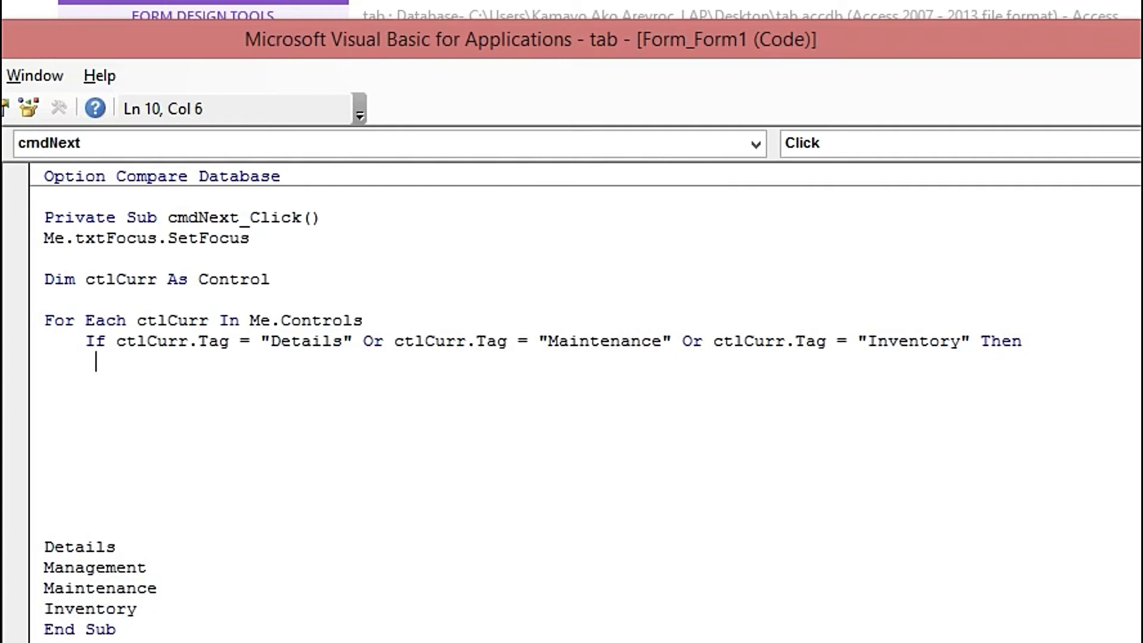
Step: Add the statement ctlCurr.Visible = False inside the If block
text(ctlCurr)
text(.)
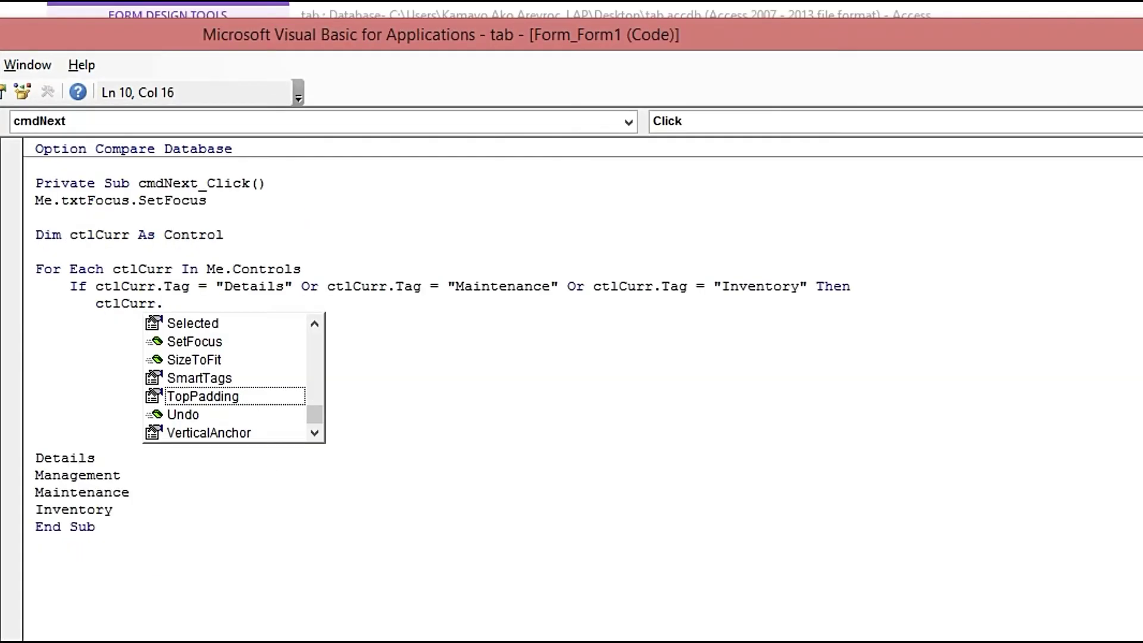
text(Vi)
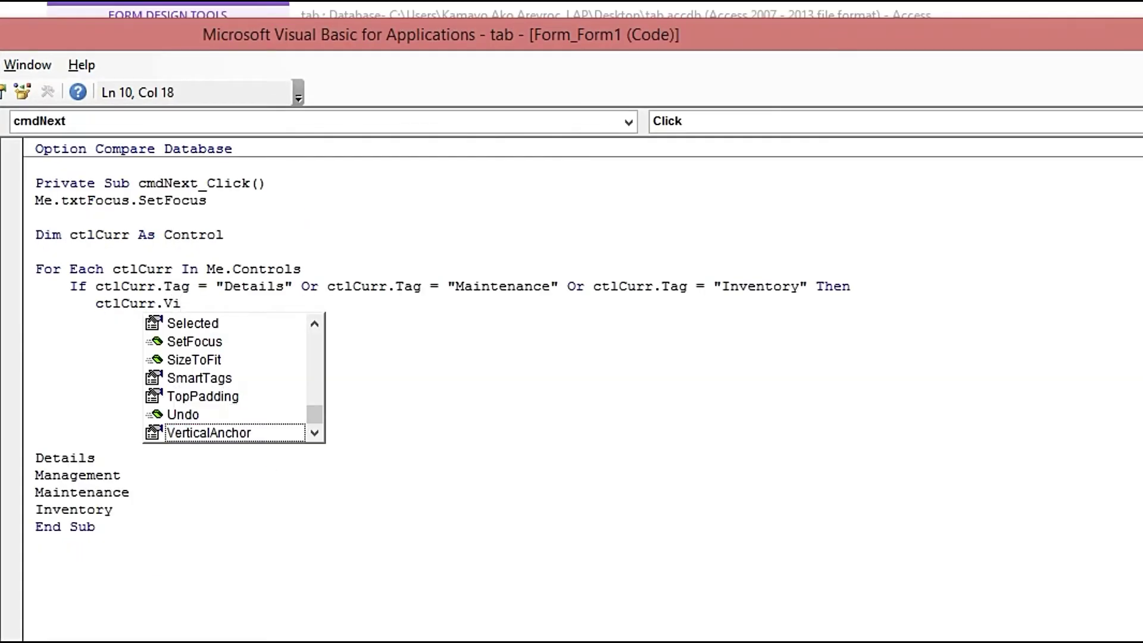
text(si)
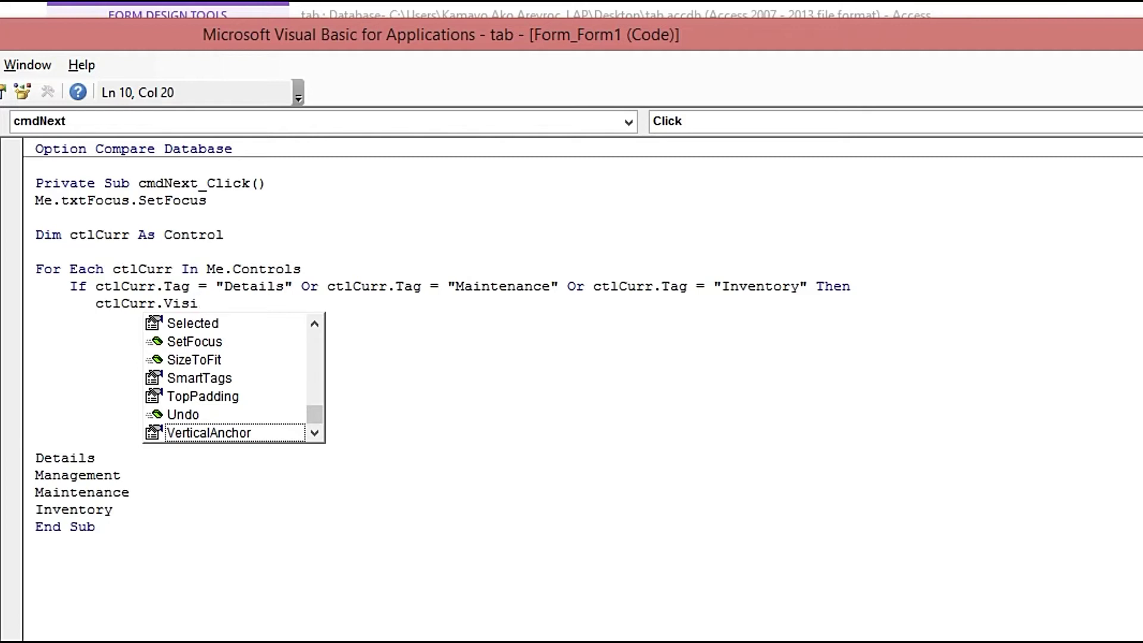
text(ble=)
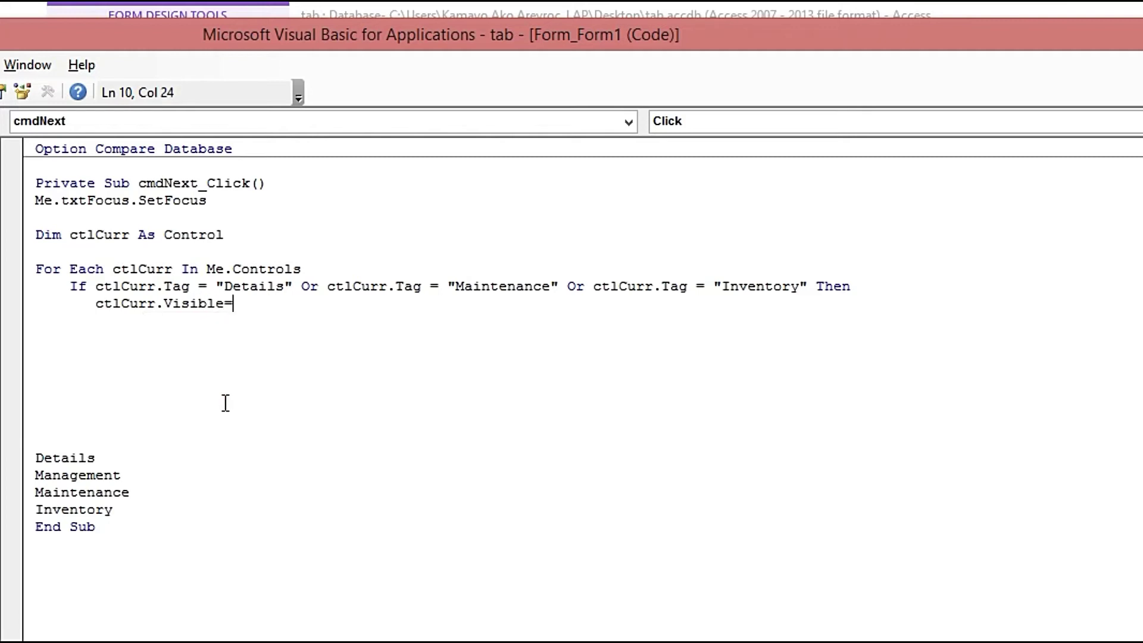
text(Fa)
key(BackSpace)
text(als)
key(BackSpace)
text(se)
key(Return)
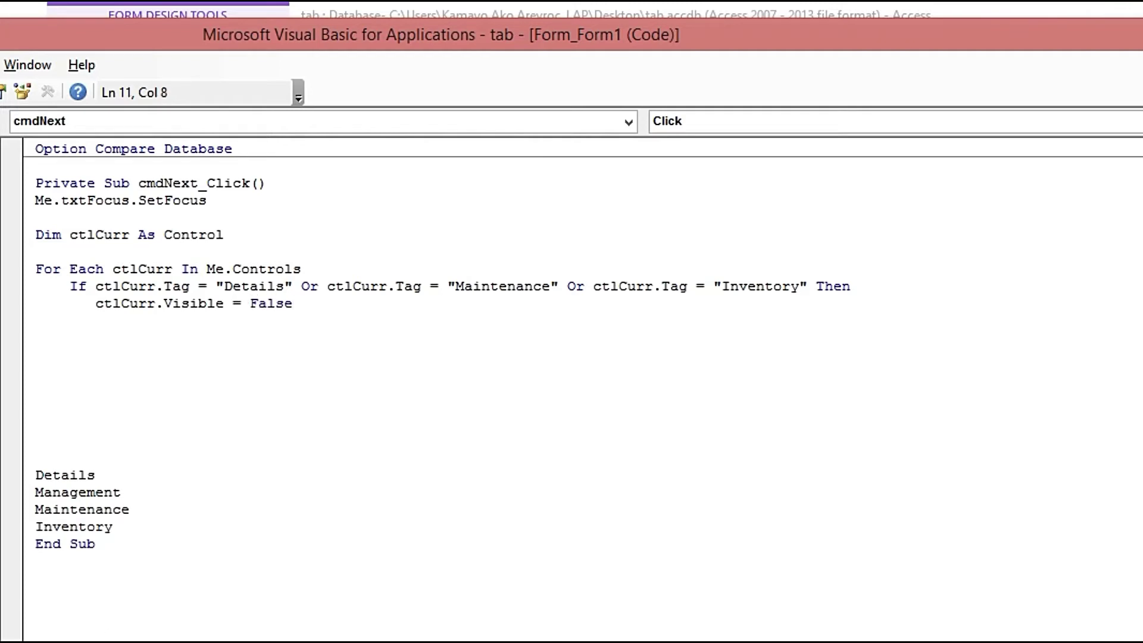
Step: Add the branch ElseIf ctlCurr.Tag = "Management" Then at the If line's indentation and start the line below it
key(BackSpace)
key(BackSpace)
key(BackSpace)
text(elseIf ctlCurr)
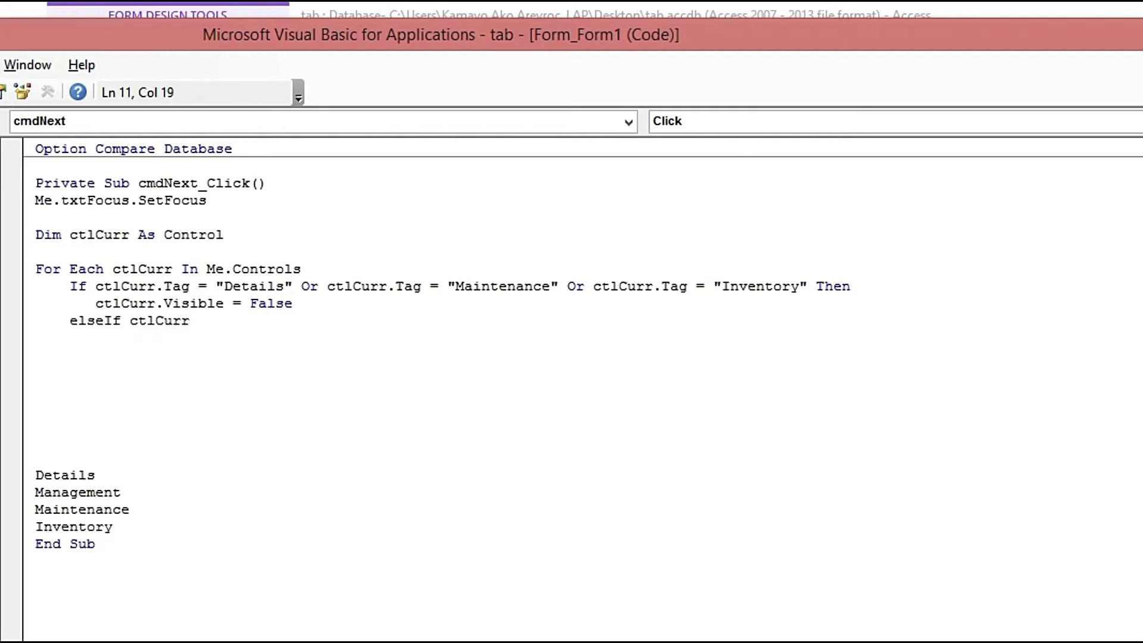
text(.TAg = "Management)
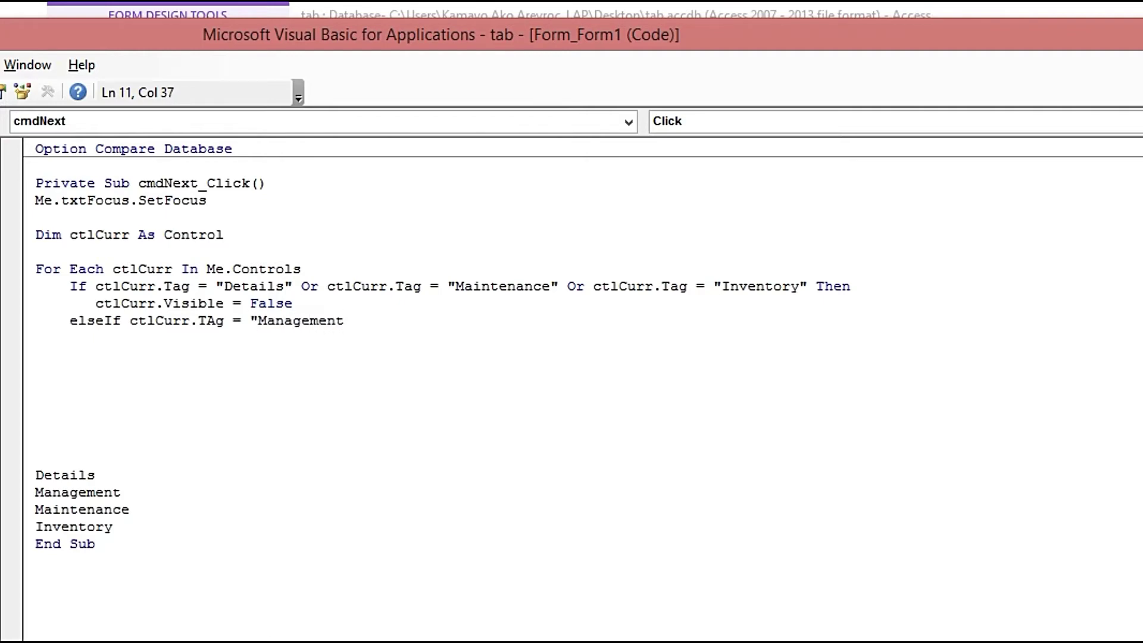
text(" then)
key(Return)
key(Tab)
text(c)
key(BackSpace)
key(BackSpace)
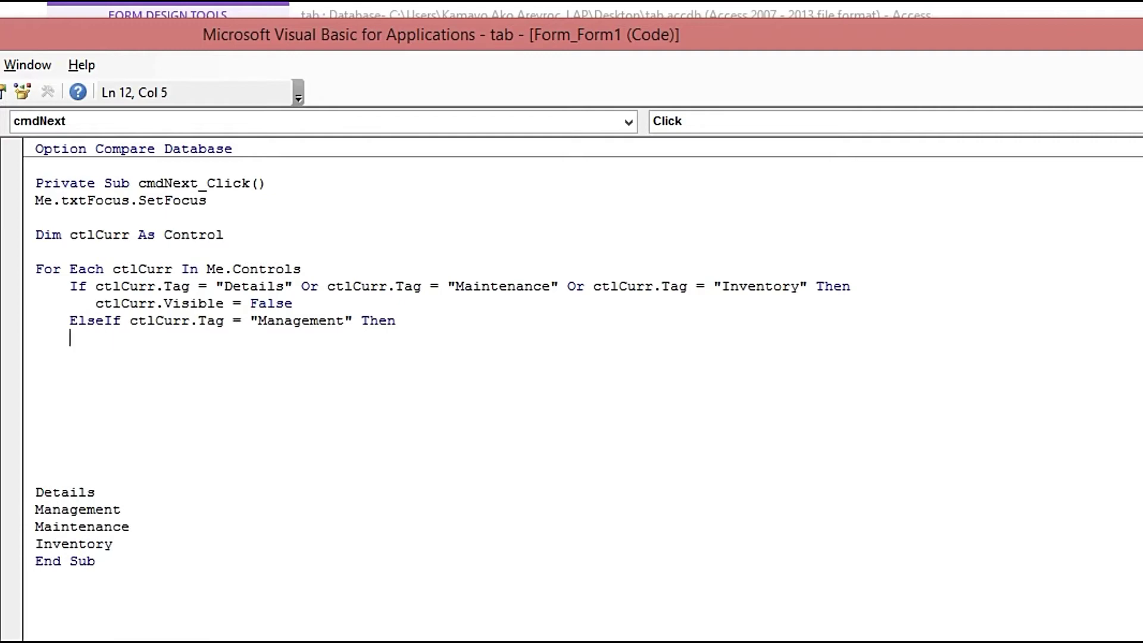
Step: Add the statement ctlCurr.Visible = True inside the ElseIf branch and start the line below it
text(c)
key(BackSpace)
text(ctlCurr.)
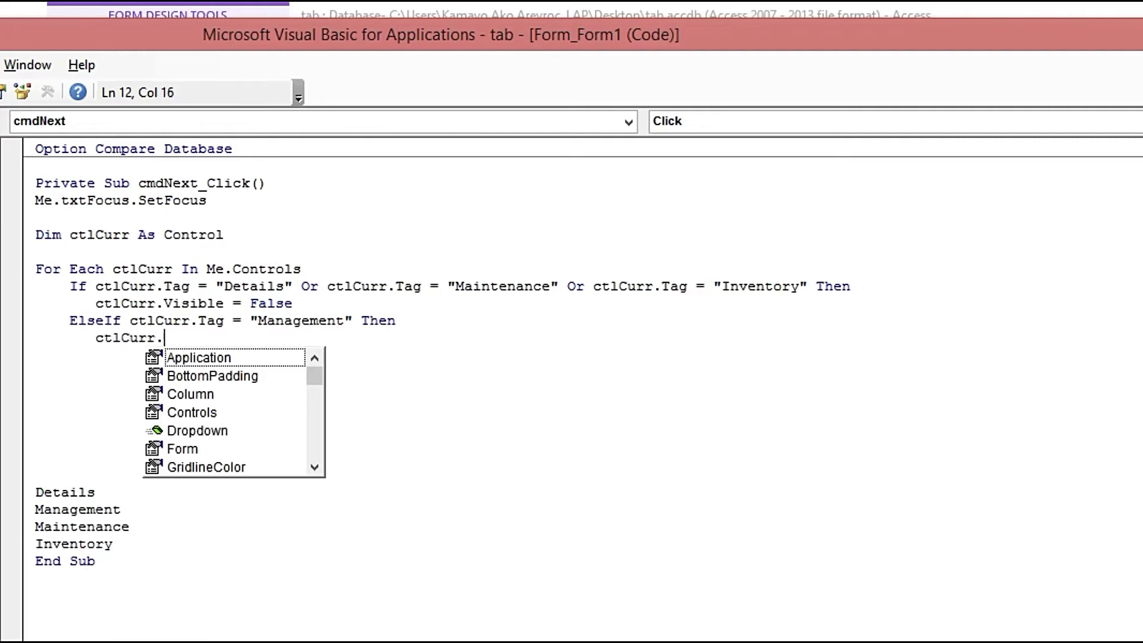
text(visib)
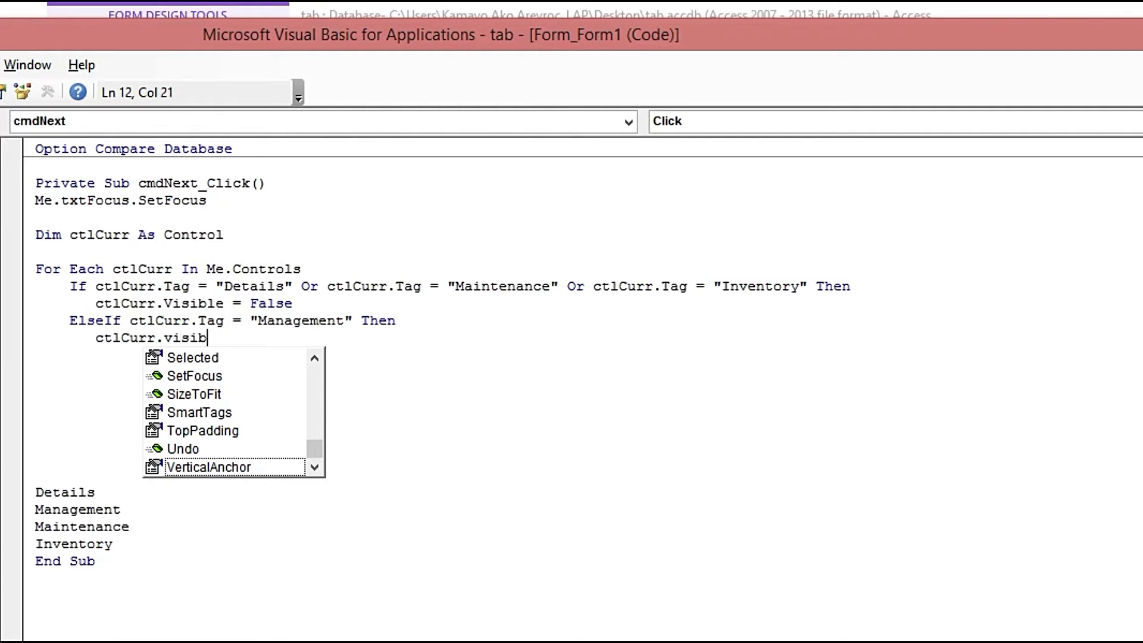
text(le=)
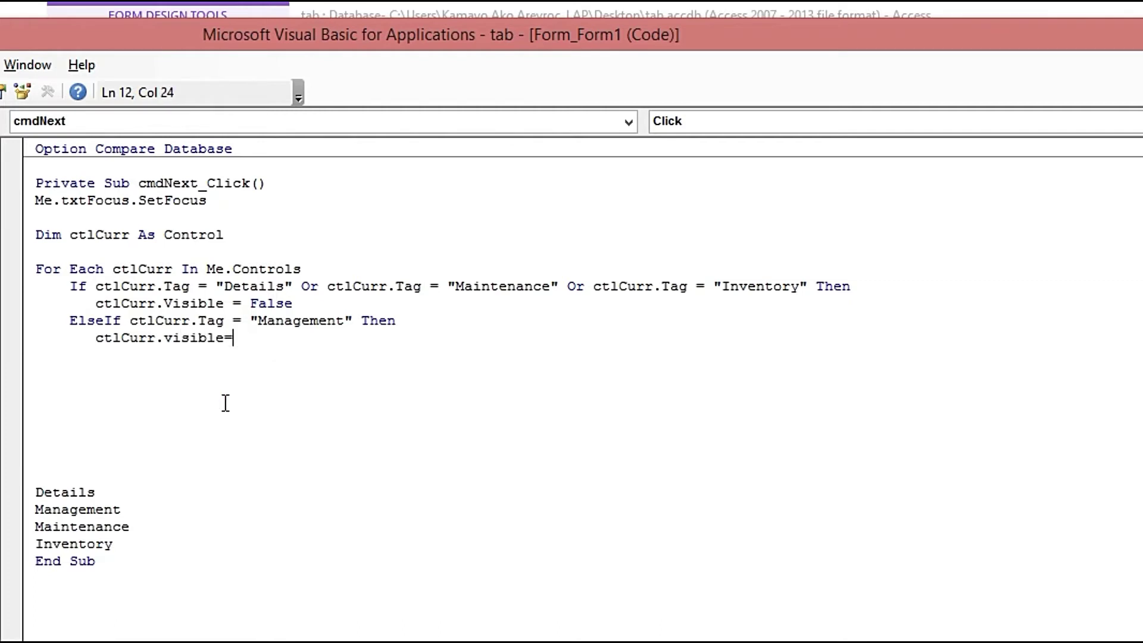
text(True)
key(Return)
Step: Close the conditional block with End If at the If line's indentation
text(end)
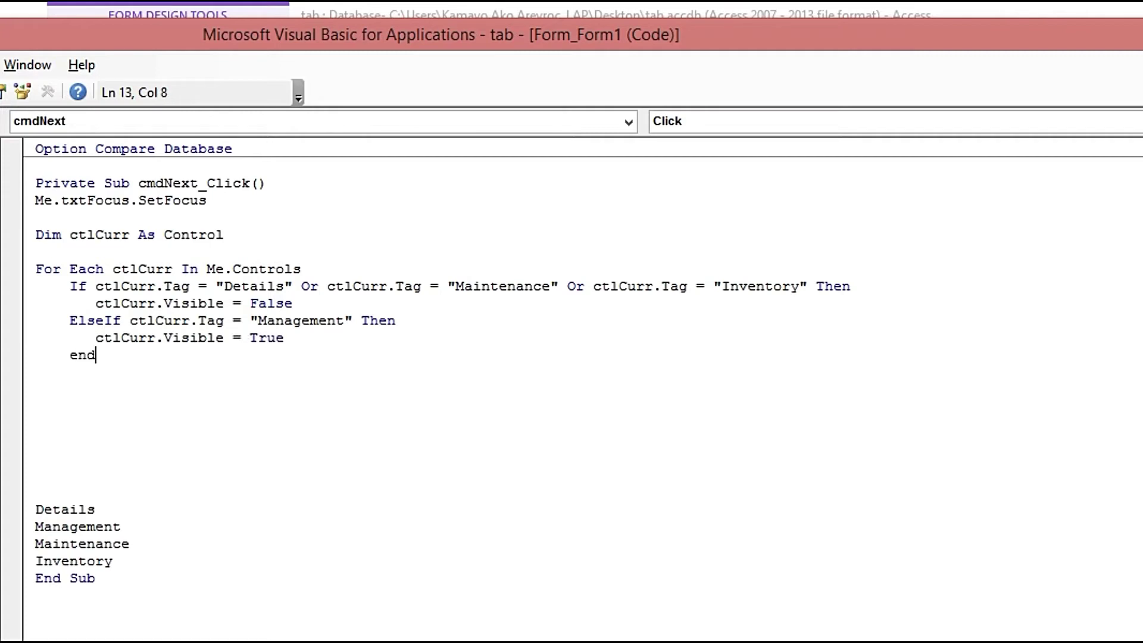
key(BackSpace)
key(BackSpace)
key(BackSpace)
text(end if)
key(Return)
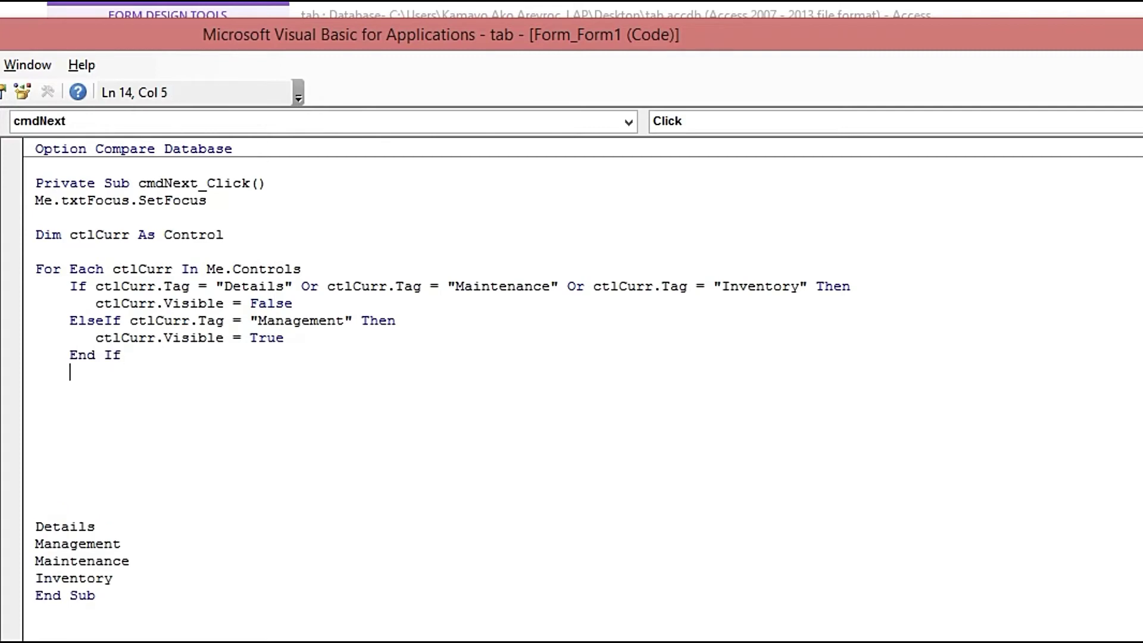
Step: Close the For Each loop with an unindented Next ctlCurr line and remove the extra blank line below it
key(BackSpace)
text(Next clt)
key(BackSpace)
text(lcurr)
key(Return)
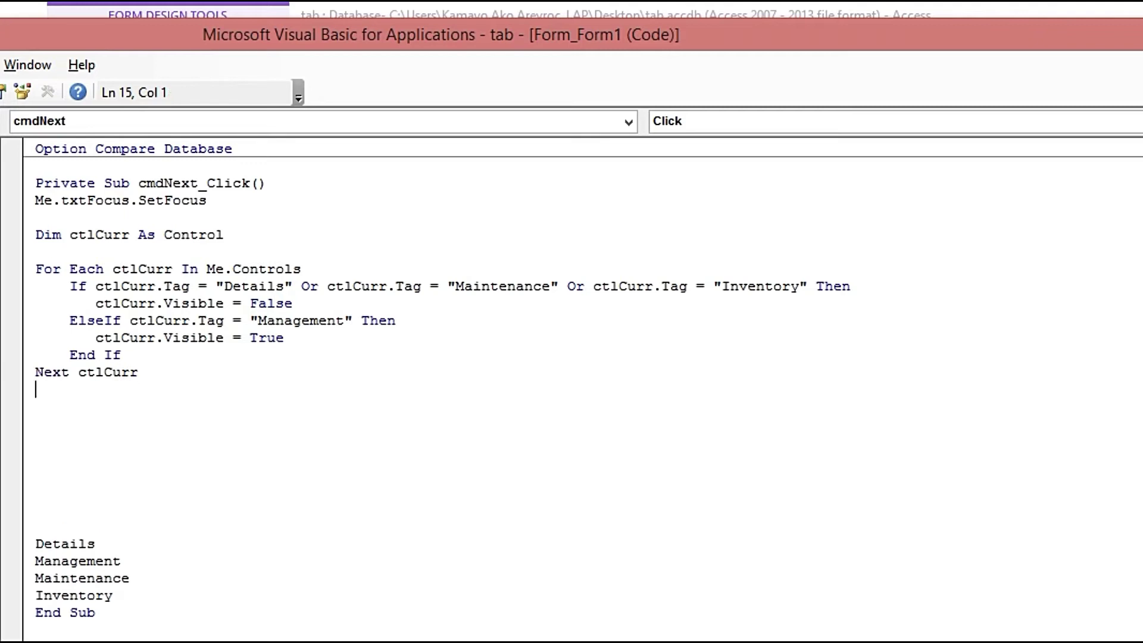
key(Delete)
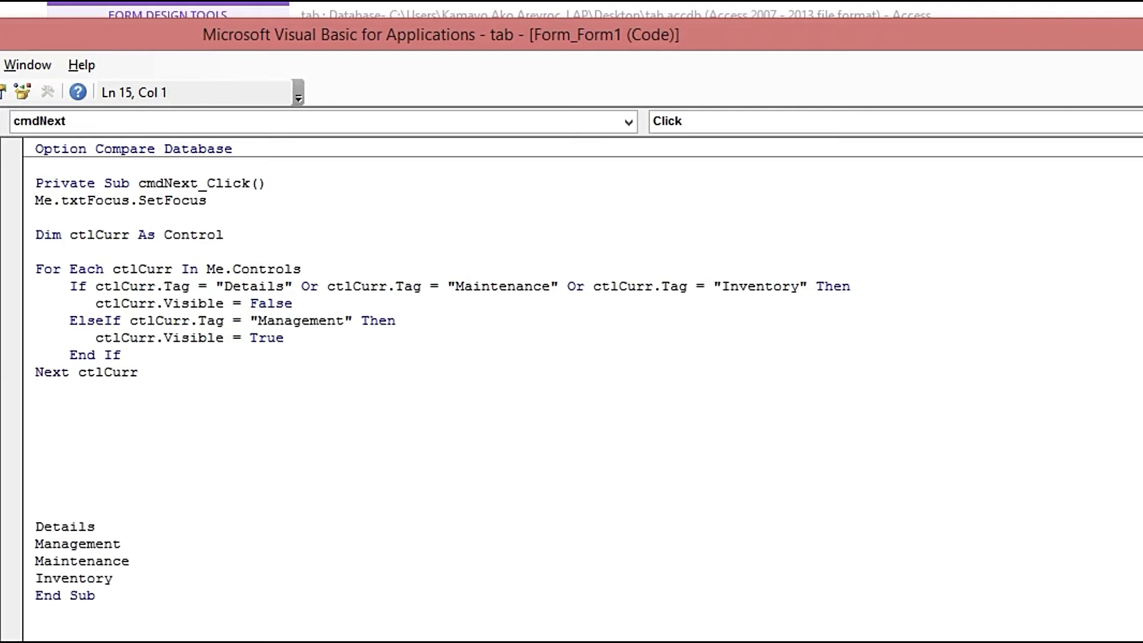
Step: Turn the Details, Management, Maintenance and Inventory lines above End Sub into comments
click(70, 408)
click(50, 400)
click(40, 399)
click(42, 403)
click(35, 527)
text(')
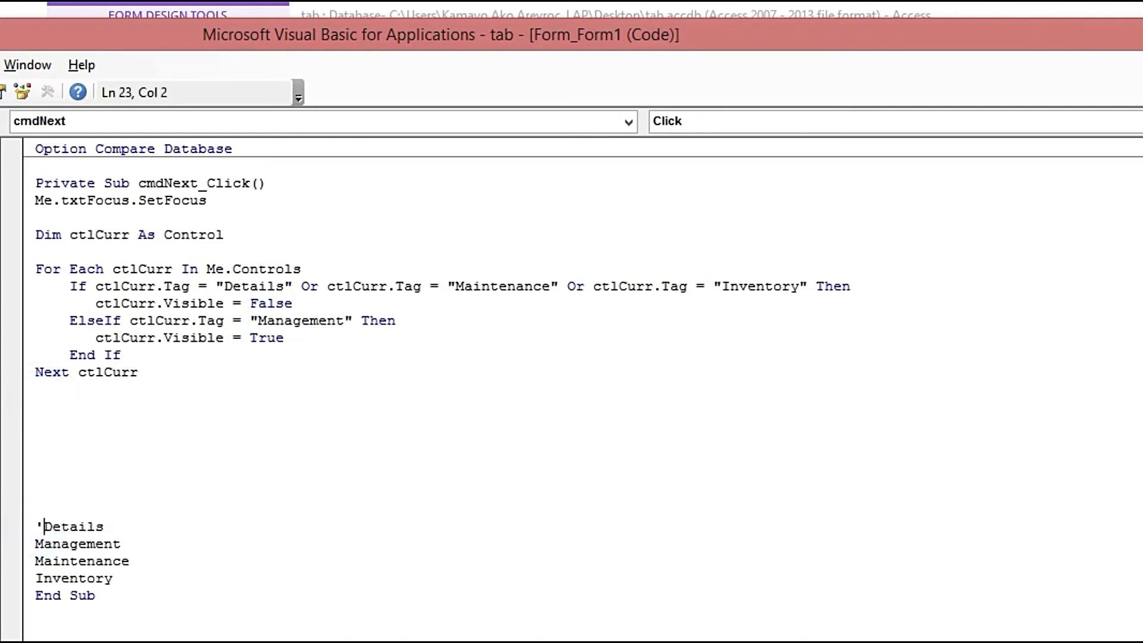
click(34, 544)
text(')
click(35, 562)
text(')
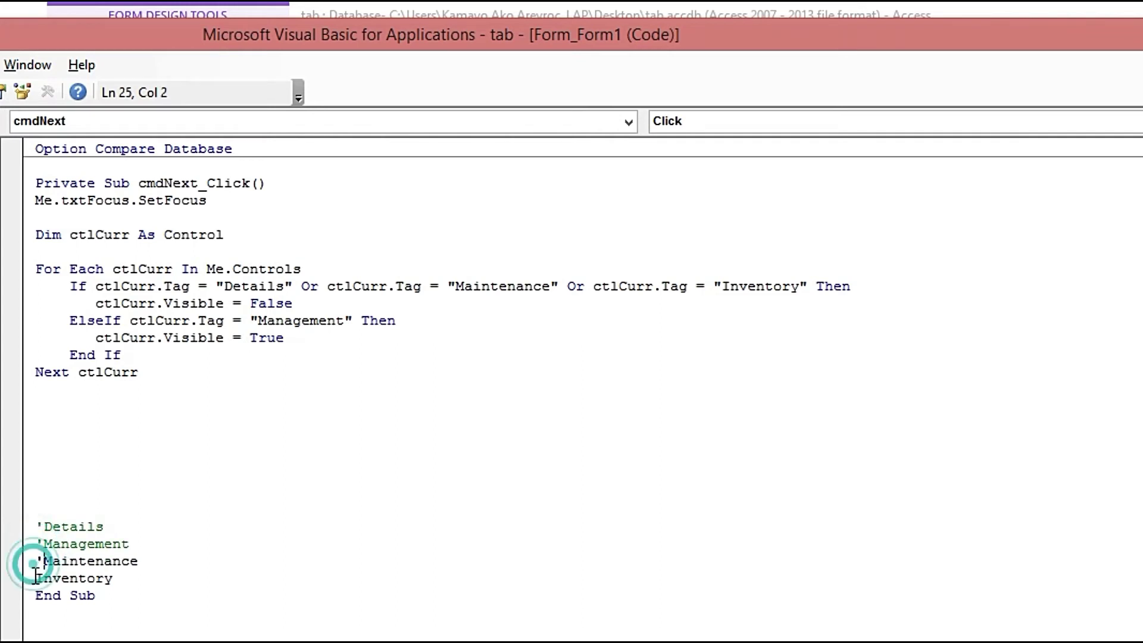
click(34, 578)
text(')
click(154, 423)
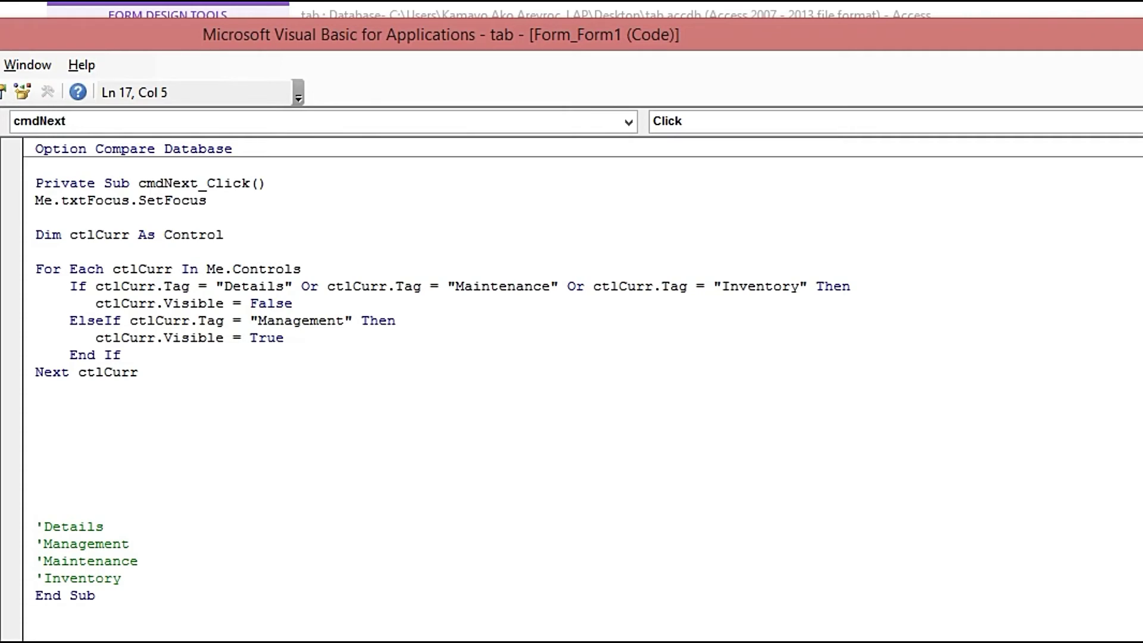
Step: Save the form under the name FORM WIZARD
key(ctrl+s)
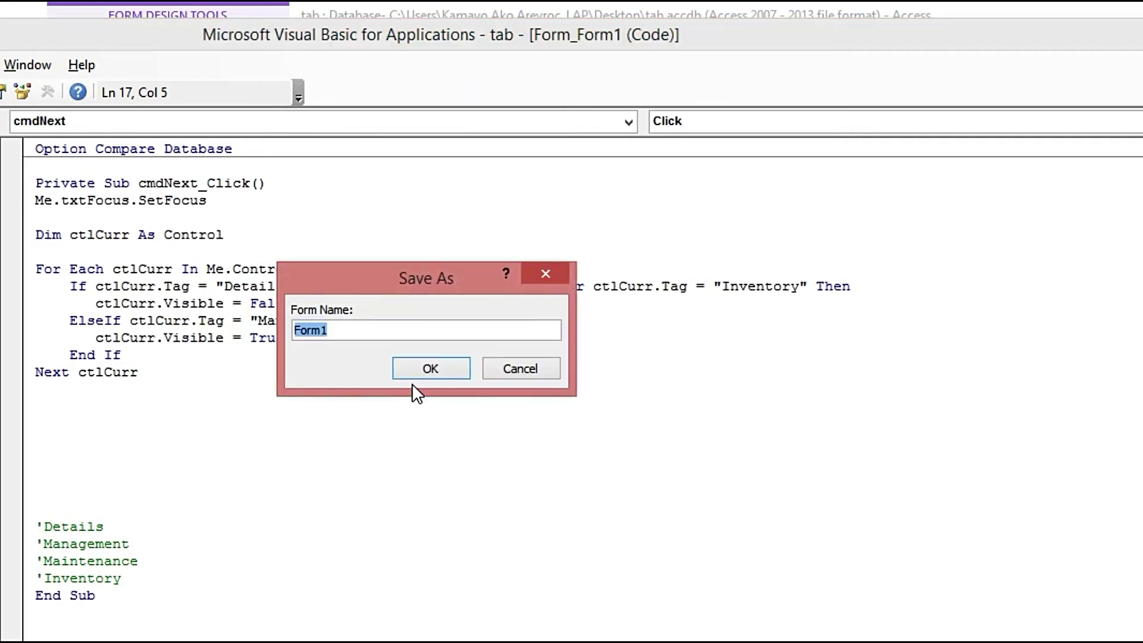
text(TAB)
key(BackSpace)
key(BackSpace)
key(BackSpace)
text(FORM WIZA)
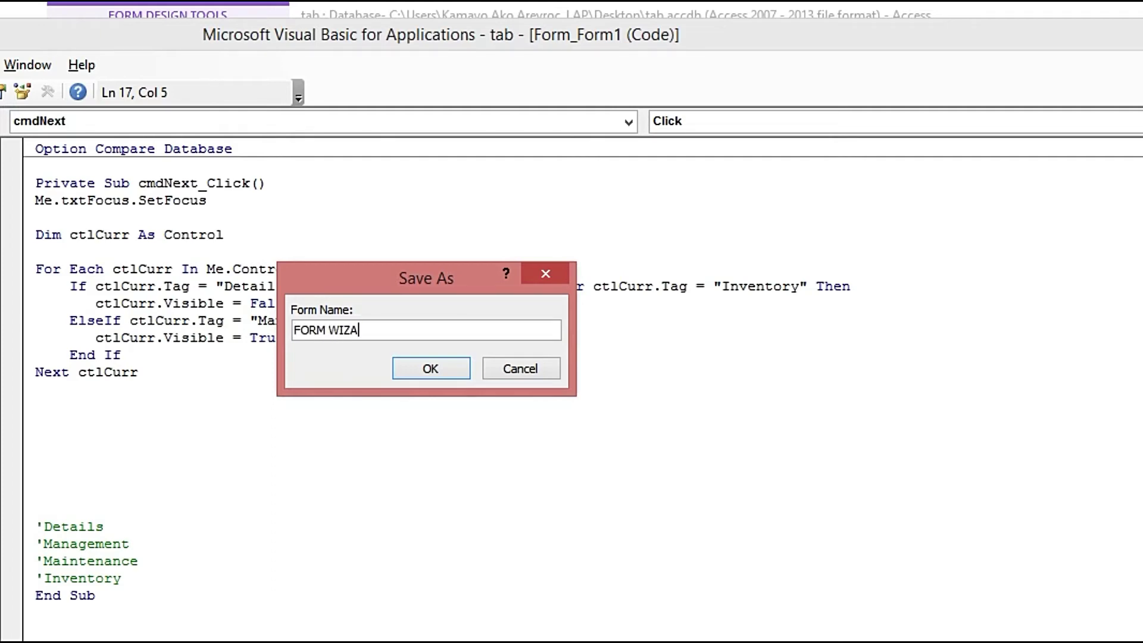
text(RD)
click(428, 371)
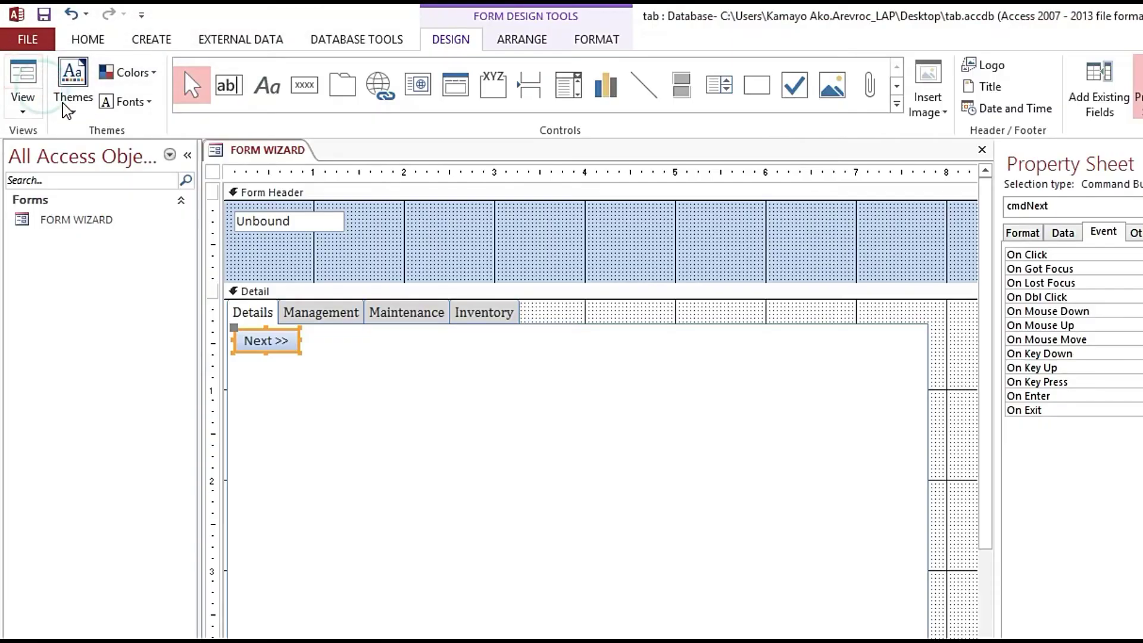
Step: Test the Details page's Next button in Form View, and return the form to Design View
click(23, 76)
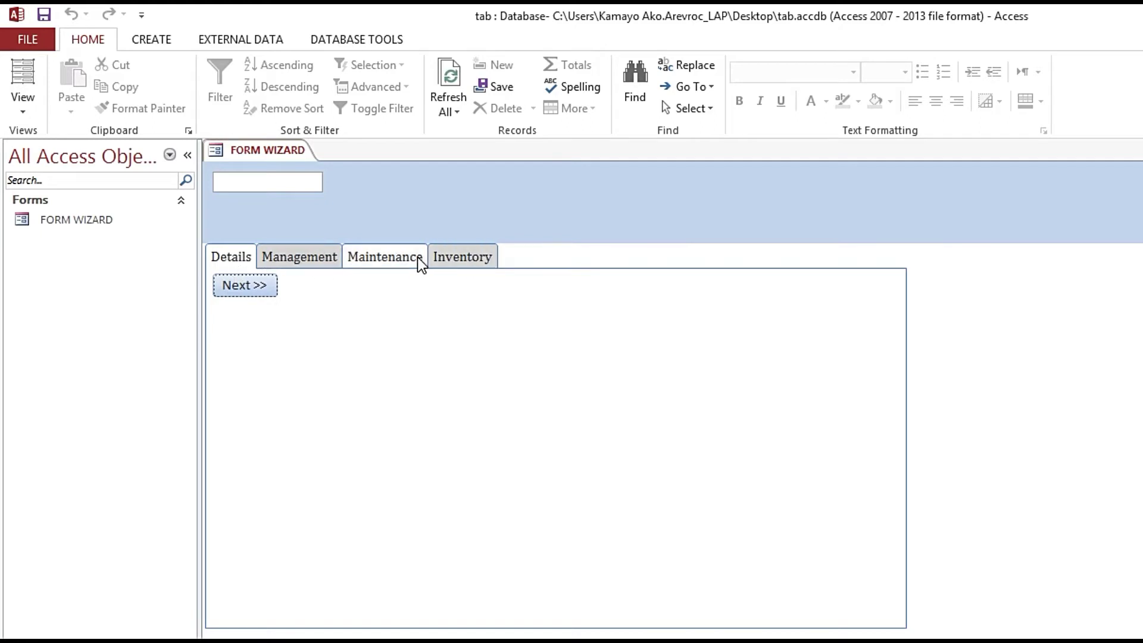
click(253, 287)
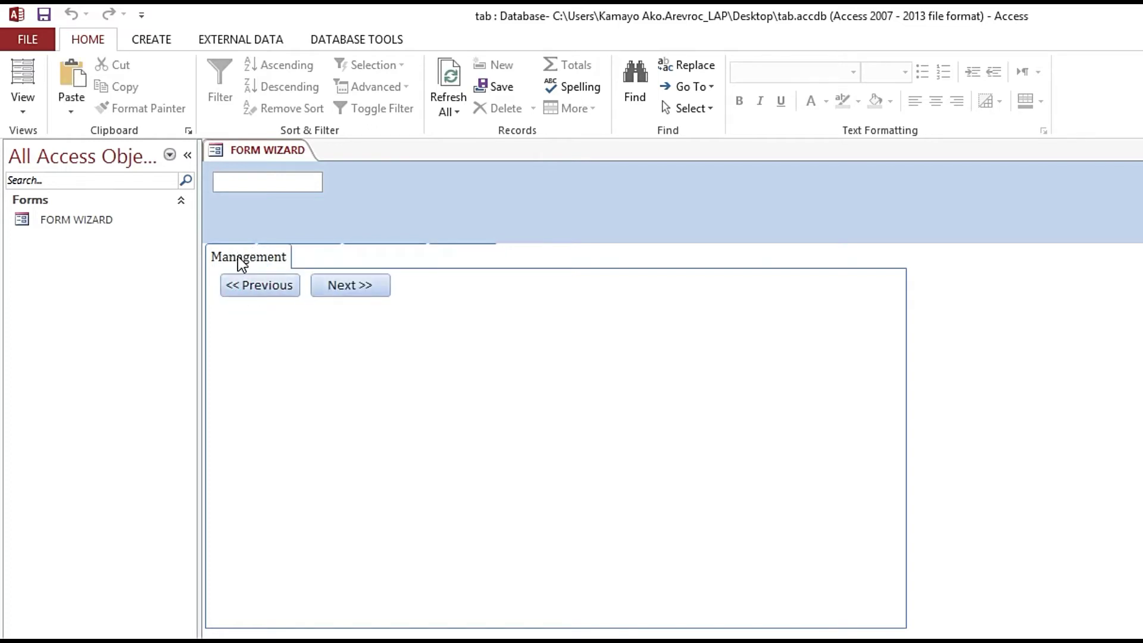
right_click(448, 278)
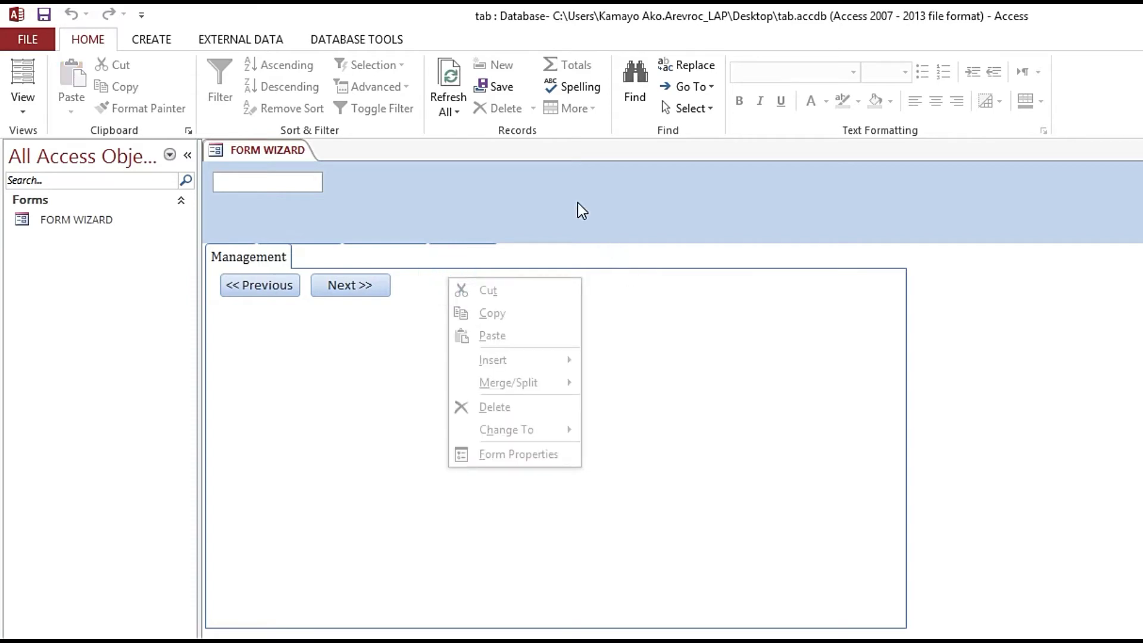
right_click(286, 145)
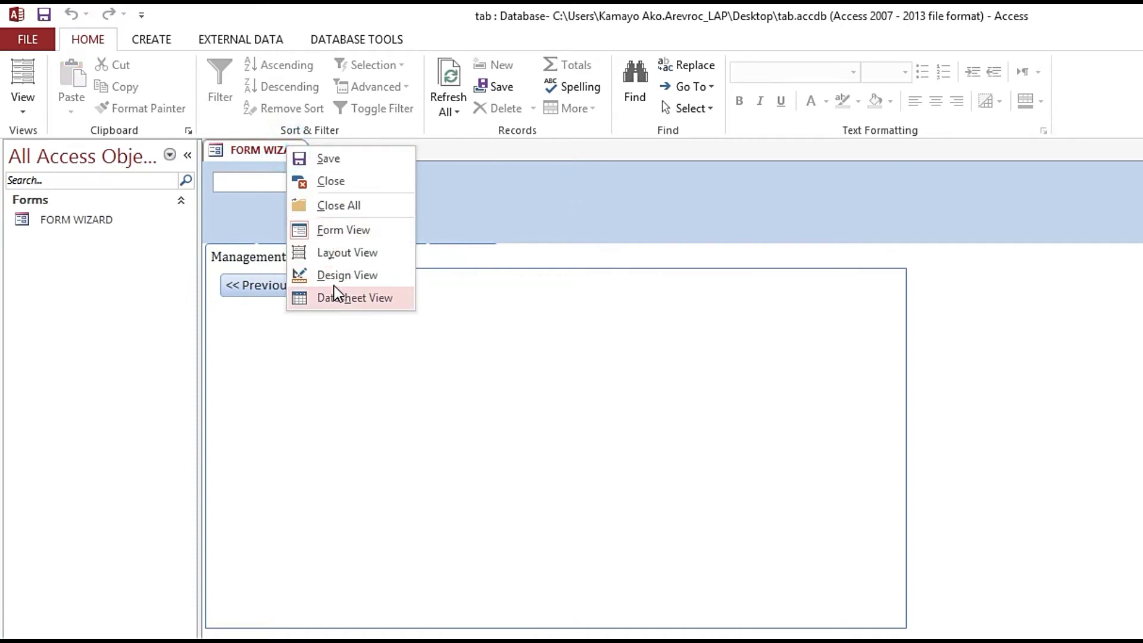
click(334, 277)
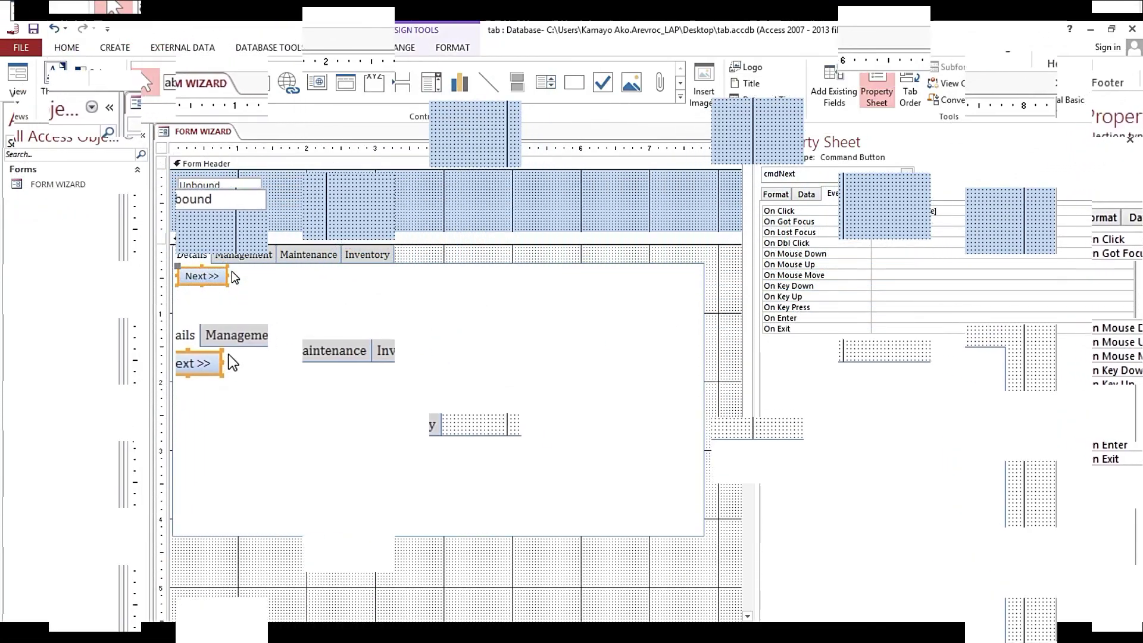
Step: Copy the whole body of the cmdNext_Click procedure, including the commented page names, and close the code editor
click(1127, 210)
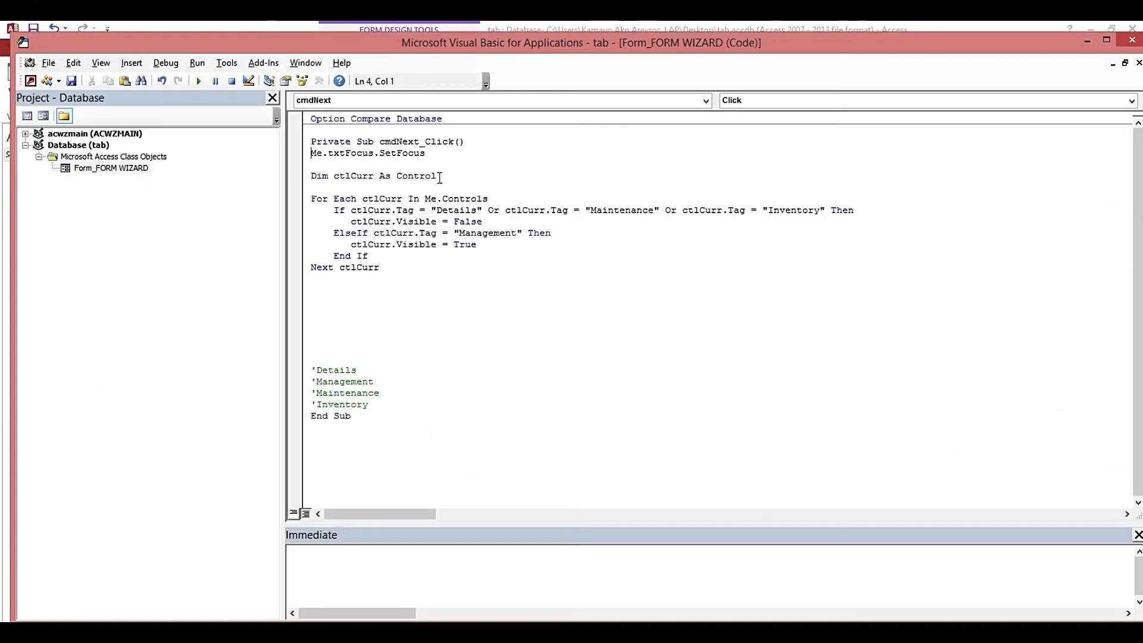
drag(311, 153, 440, 406)
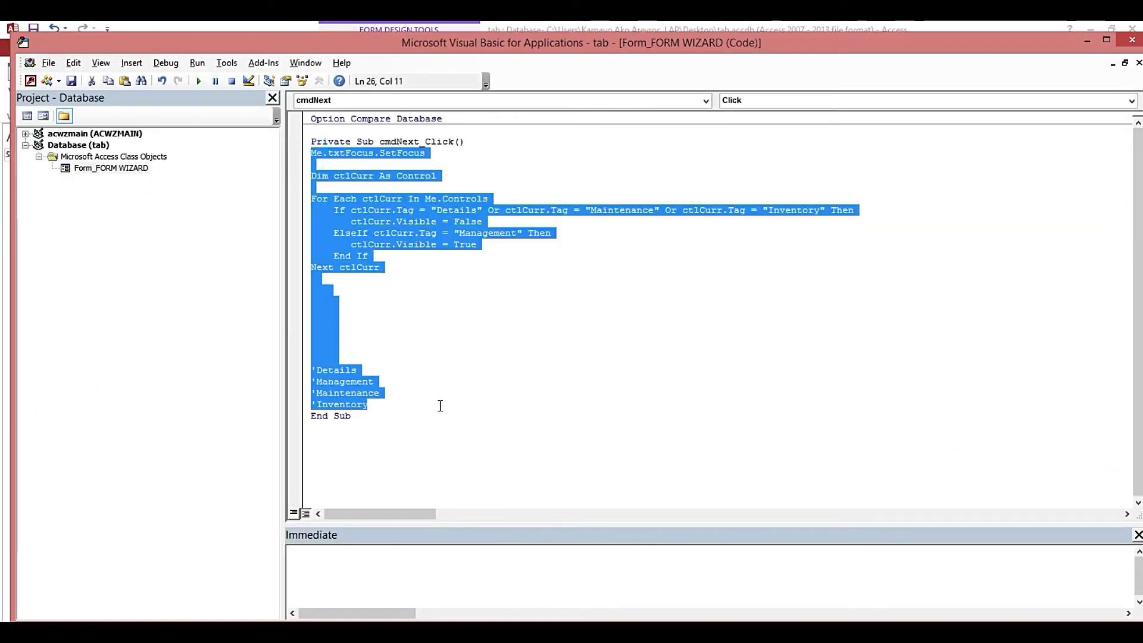
click(1132, 40)
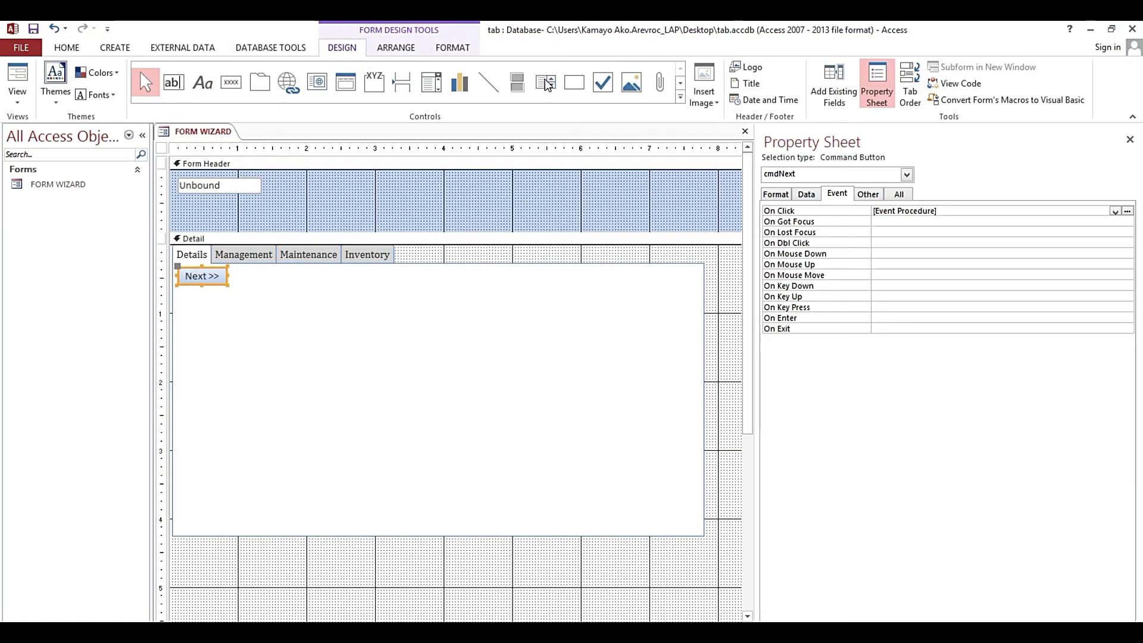
Step: Create an On Click event procedure for the Management page's Previous button and paste the copied cmdNext_Click code into it
click(234, 261)
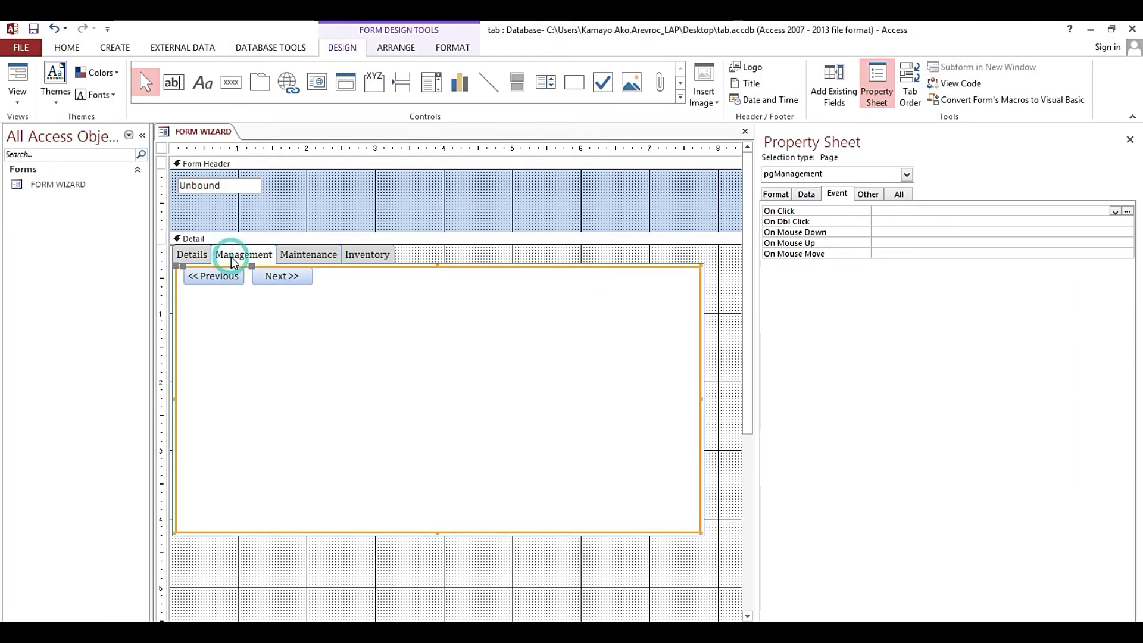
click(217, 277)
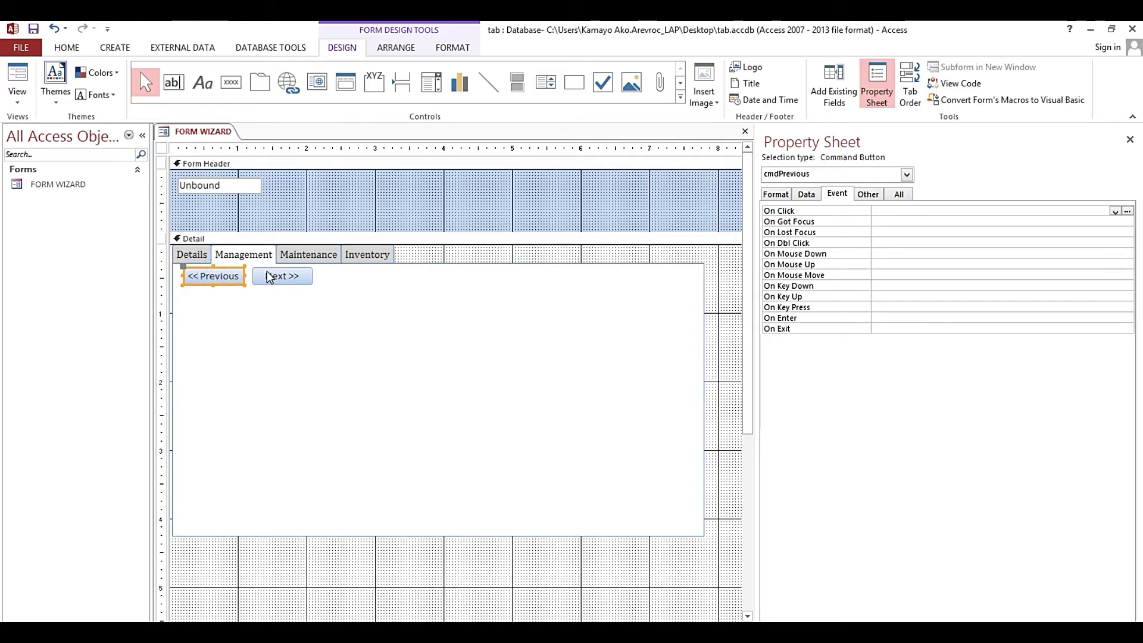
click(1115, 211)
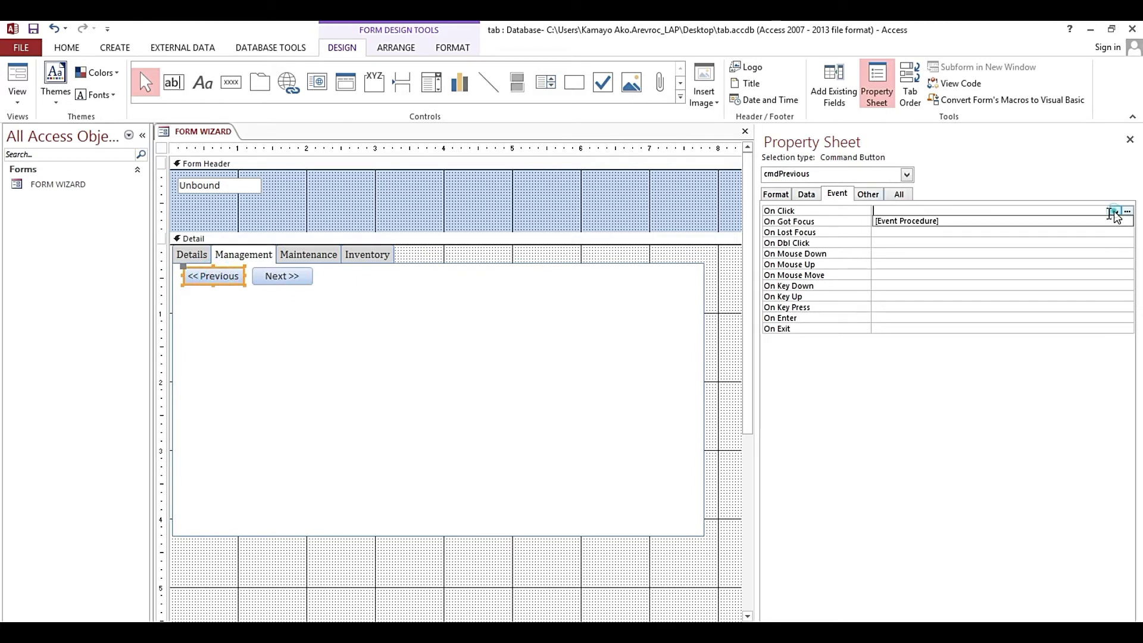
click(1092, 220)
click(1128, 211)
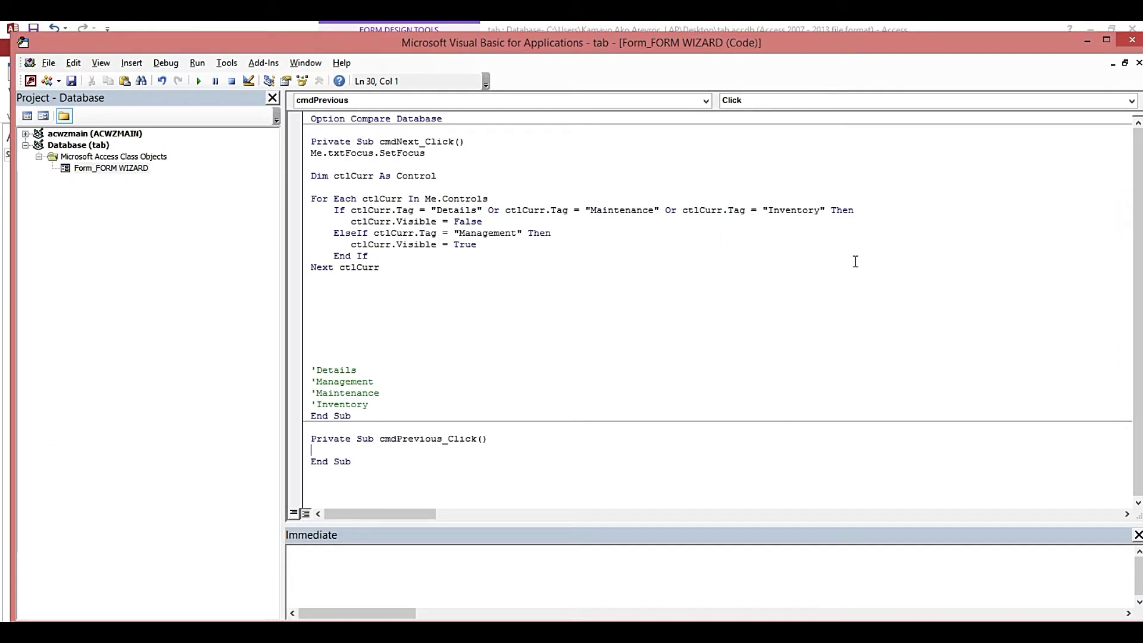
text(Me.txtFocus.SetFocus  Dim ctlCurr As Control  For Each ctlCurr In Me.Controls     If ctlCurr.Tag = "Details" Or ctlCurr.Tag = "Maintenance" Or ctlCurr.Tag = "Inventory" Then        ctlCurr.Visible = False     ElseIf ctlCurr.Tag = "Management" Then        ctlCurr.Visible = True     End If Next ctlCurr         'Details 'Management 'Maintenance 'Inventory)
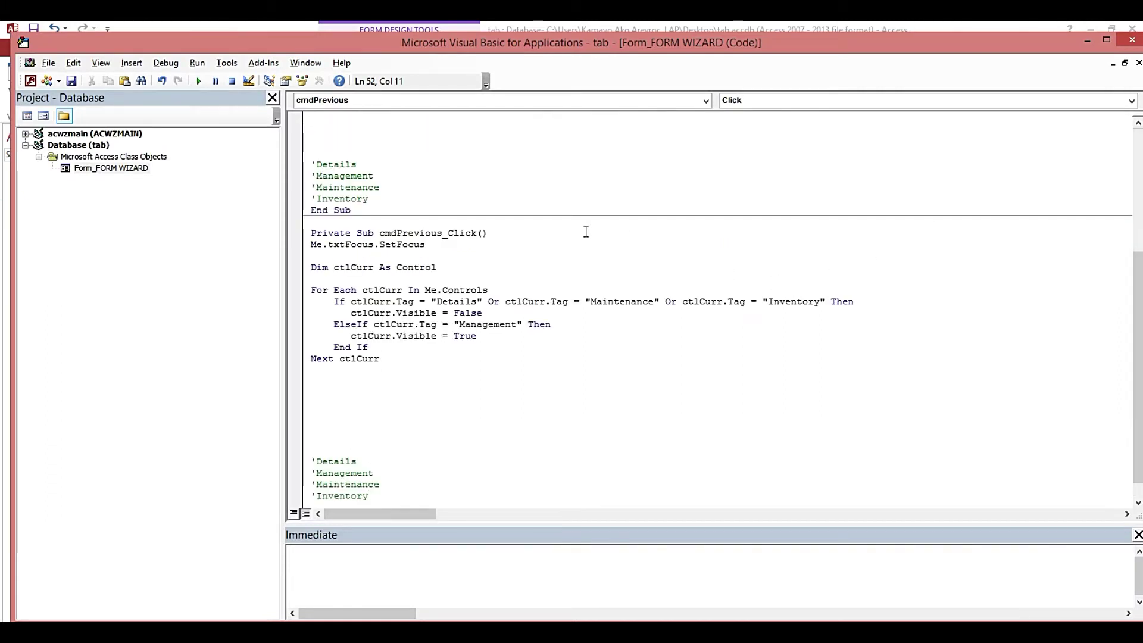
Step: Check the Details page's Tag property on the form, and reopen the click procedure of the Management page's Previous button
click(30, 80)
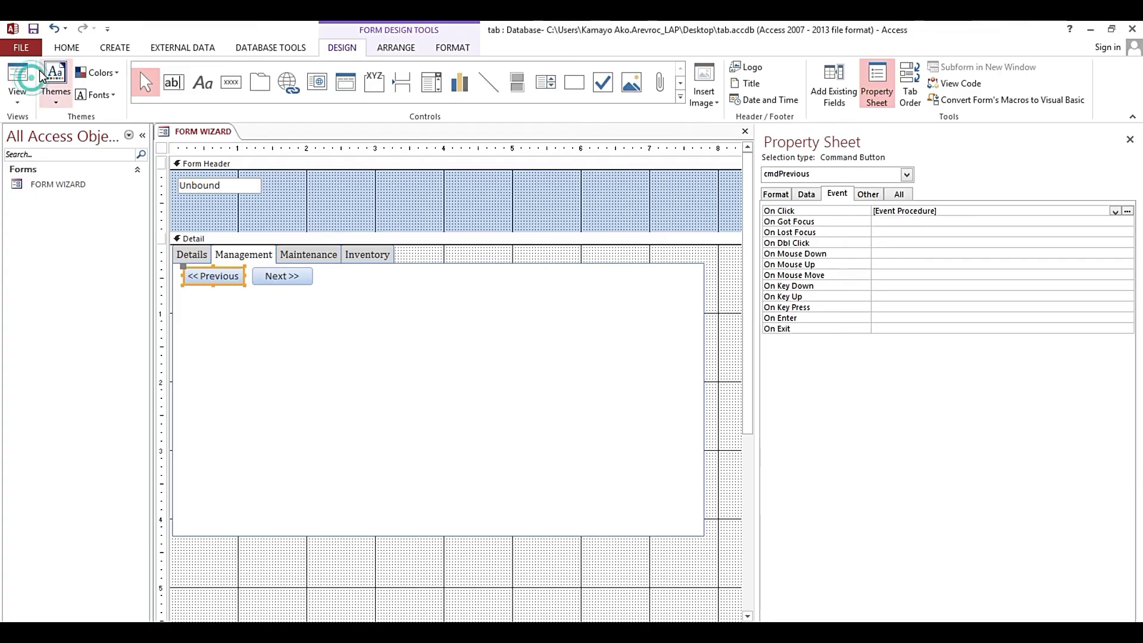
click(185, 251)
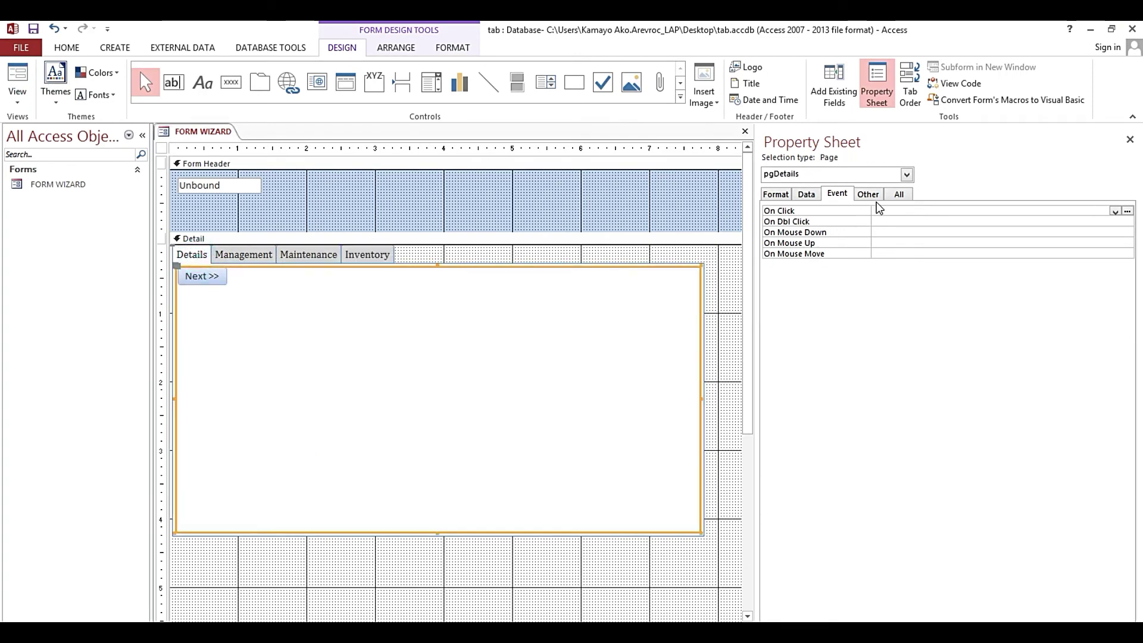
click(873, 194)
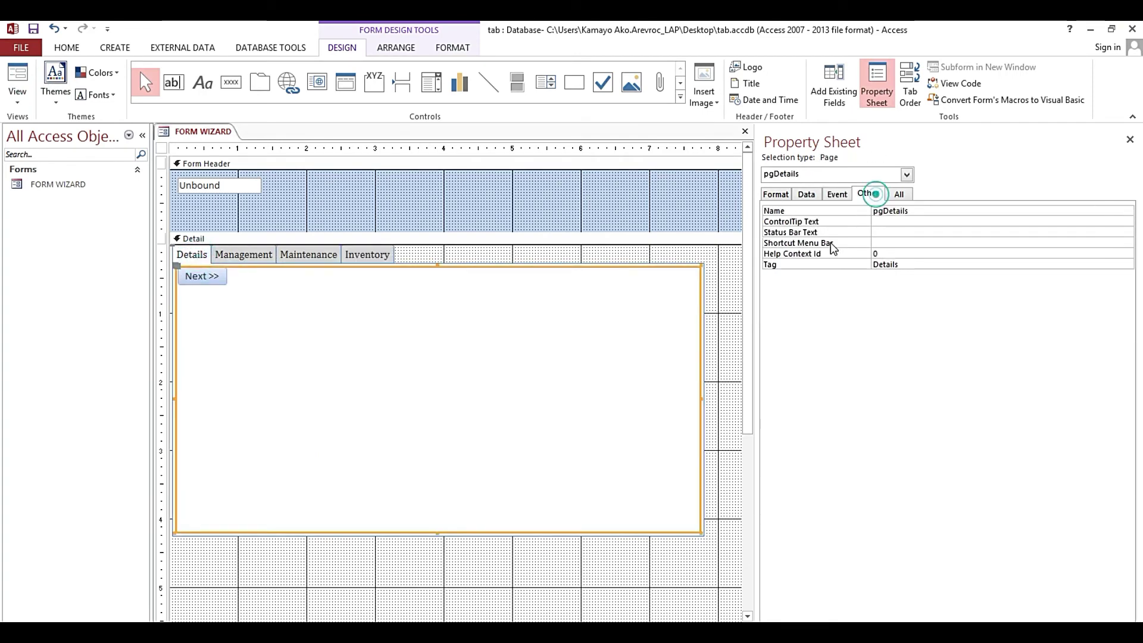
click(249, 256)
click(220, 275)
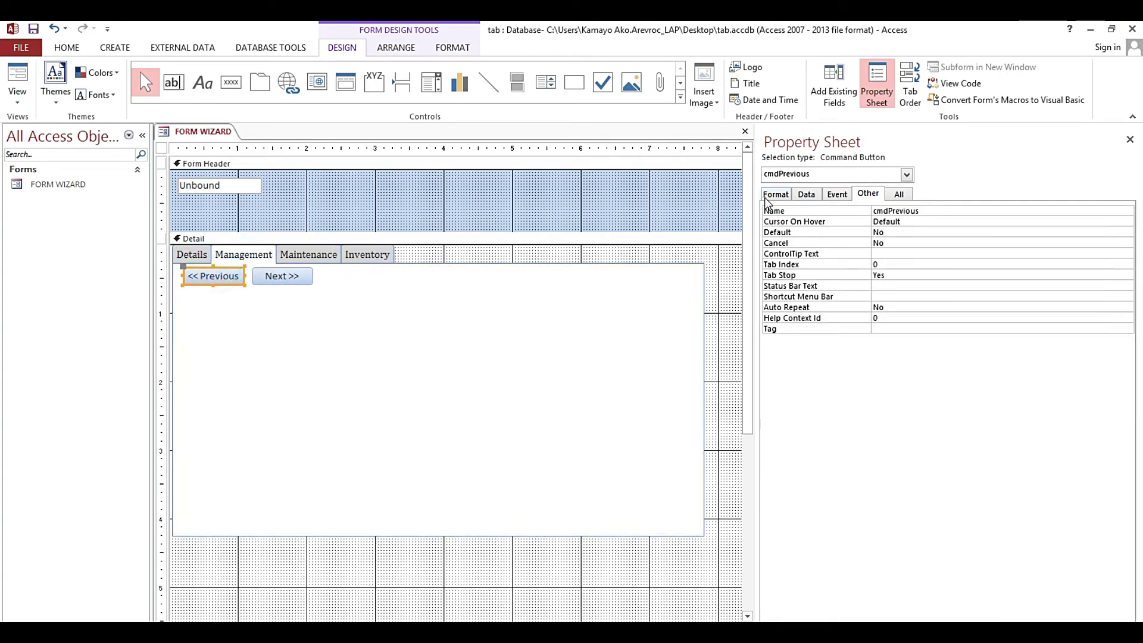
click(837, 194)
click(1128, 212)
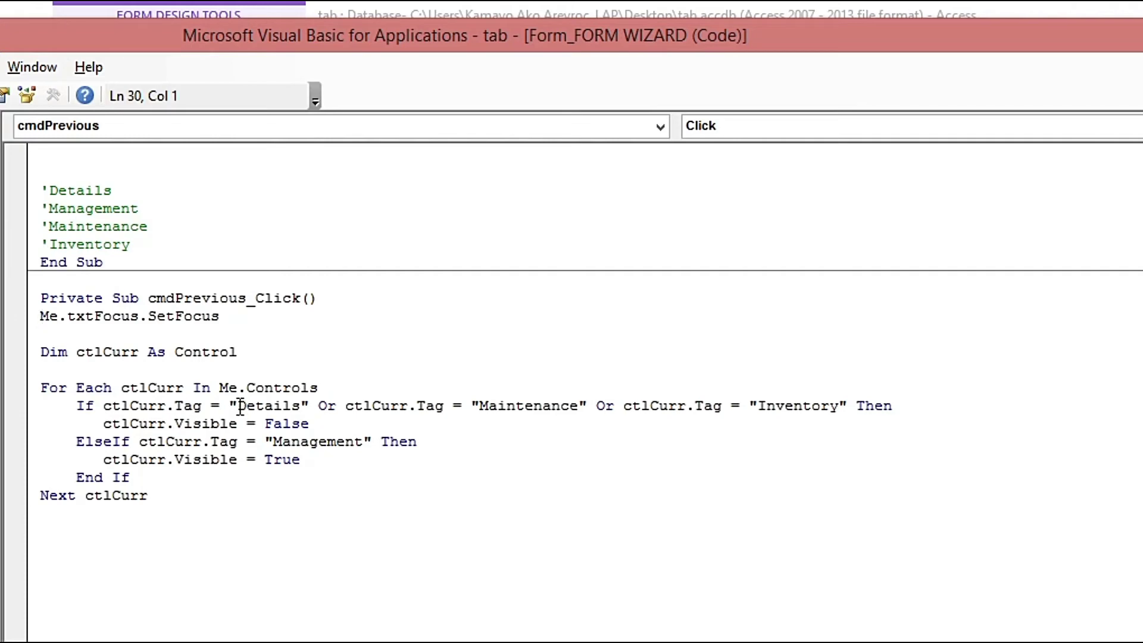
Step: Replace the tag in the ElseIf condition of cmdPrevious_Click with "Details", copied from the If line
drag(238, 405, 299, 406)
key(ctrl+c)
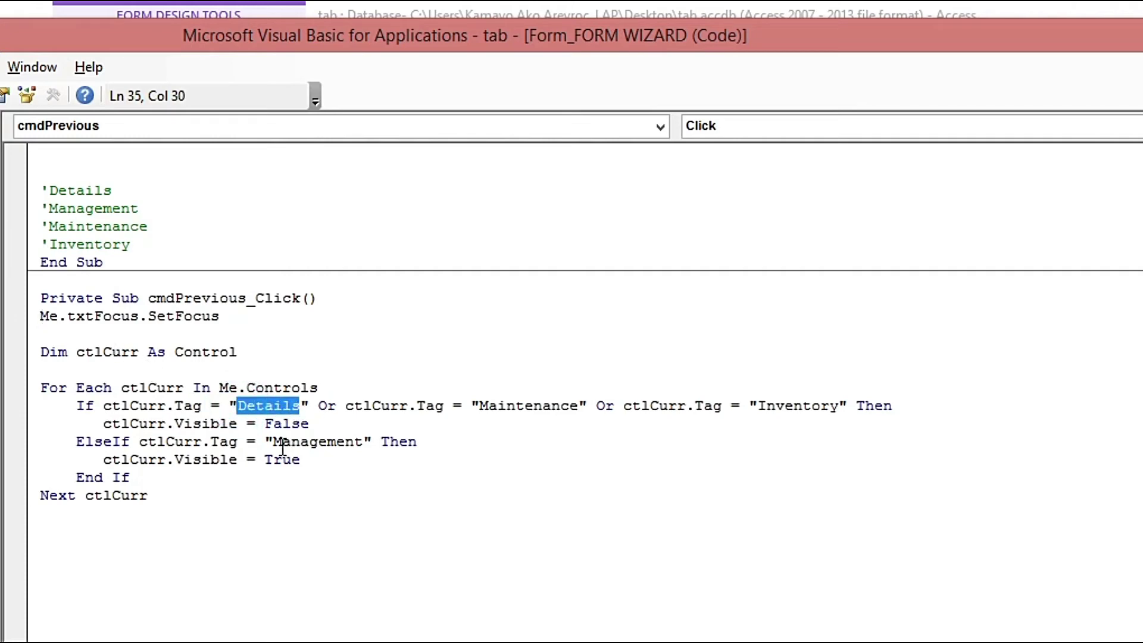
drag(274, 443, 362, 446)
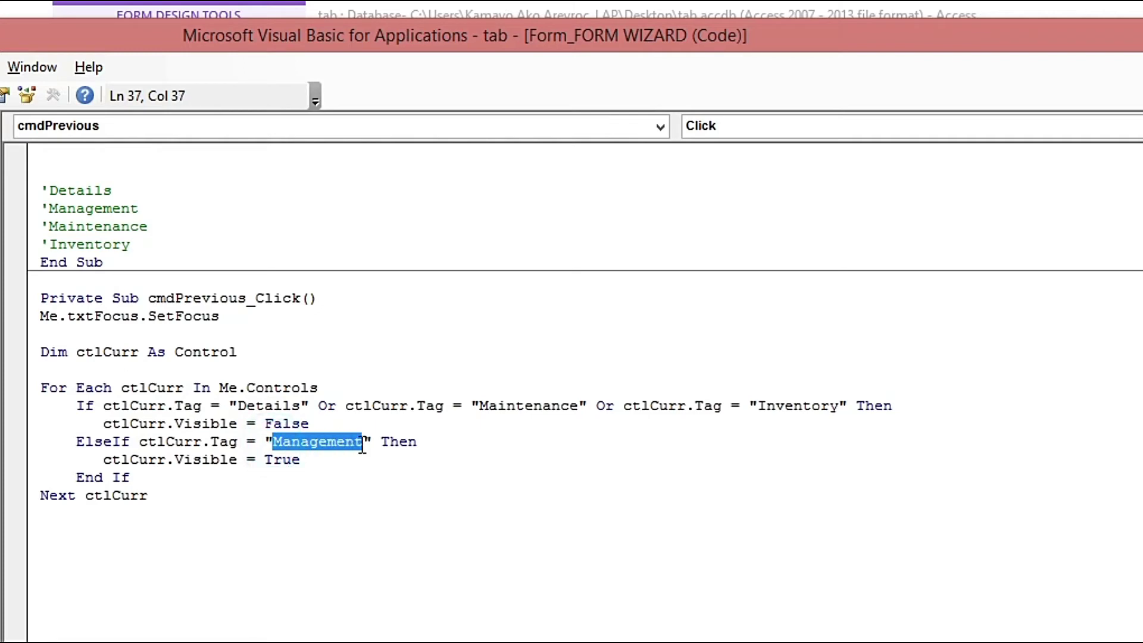
key(ctrl+v)
Step: Change the first tag tested in the If condition of cmdPrevious_Click to "Management"
drag(238, 405, 302, 410)
text(Manag)
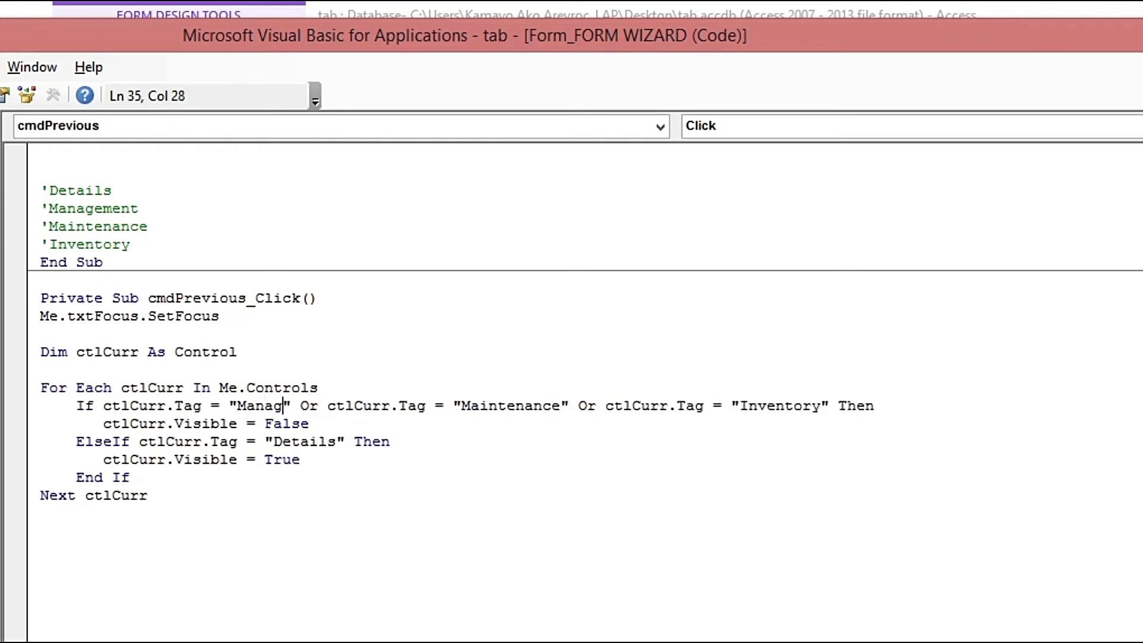
text(ement)
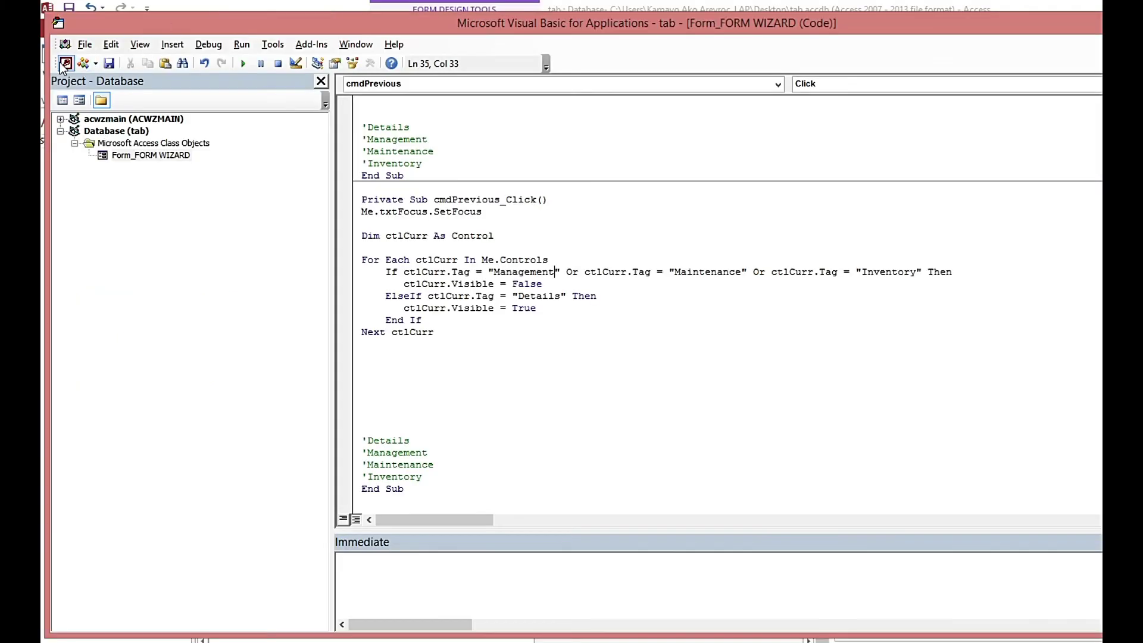
Step: Test the Details page's Next button and the Management page's Previous button in Form View, and return the form to Design View
key(alt+F11)
click(60, 66)
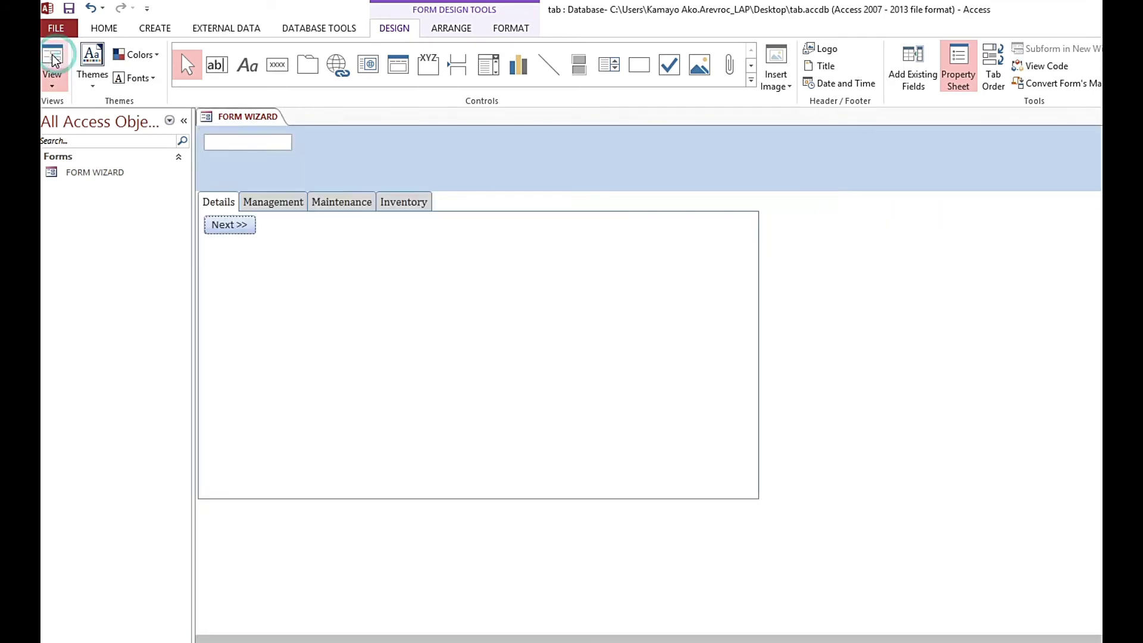
click(234, 226)
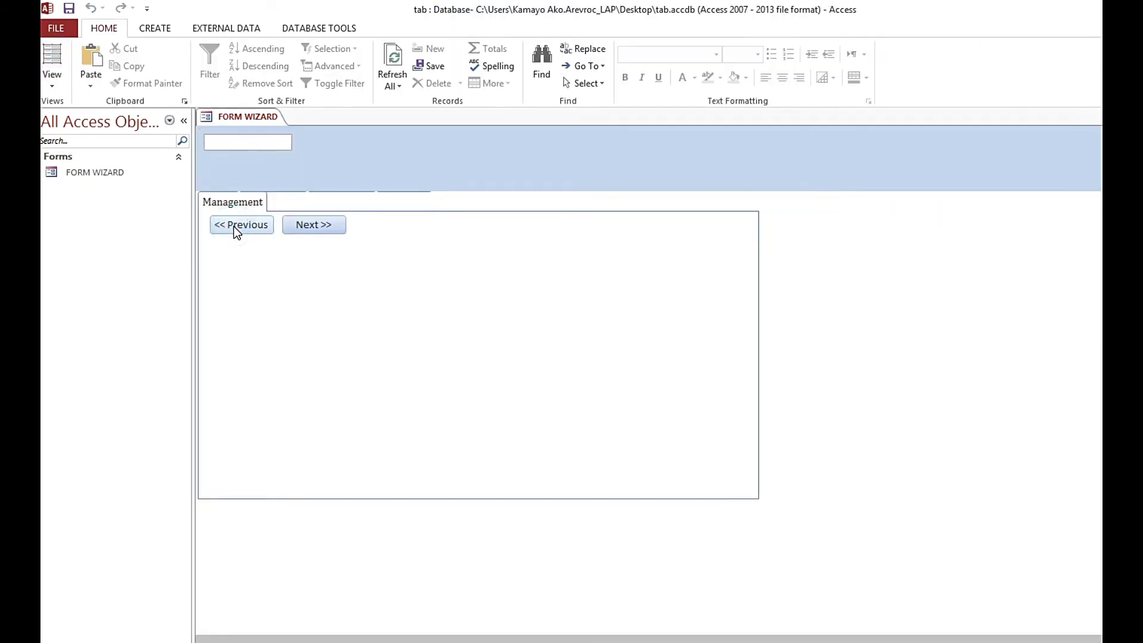
click(244, 226)
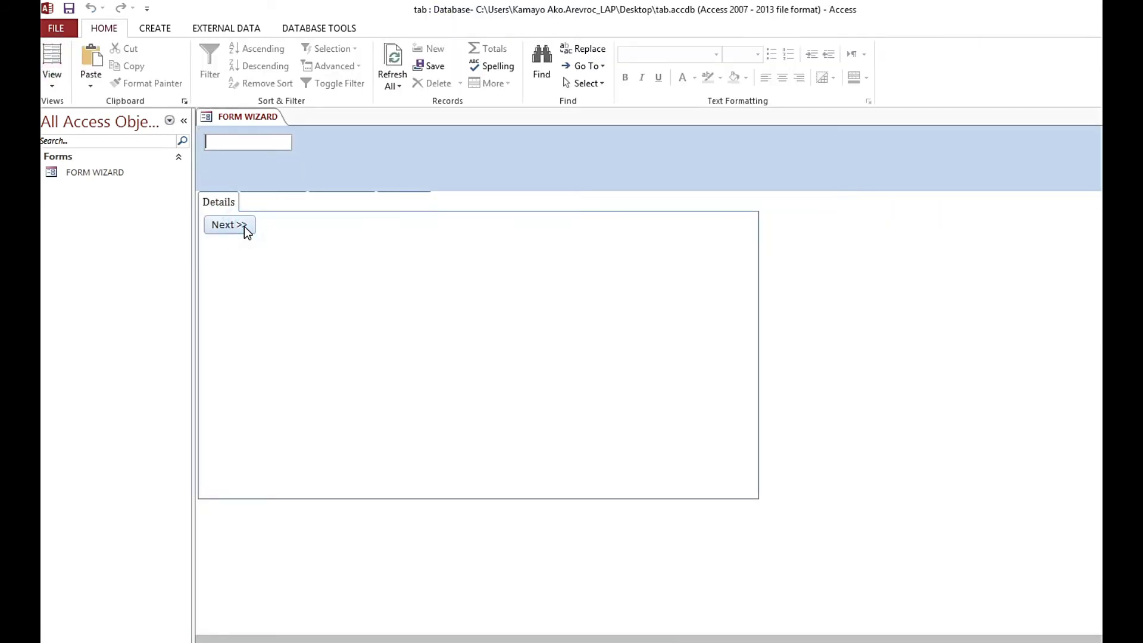
right_click(293, 234)
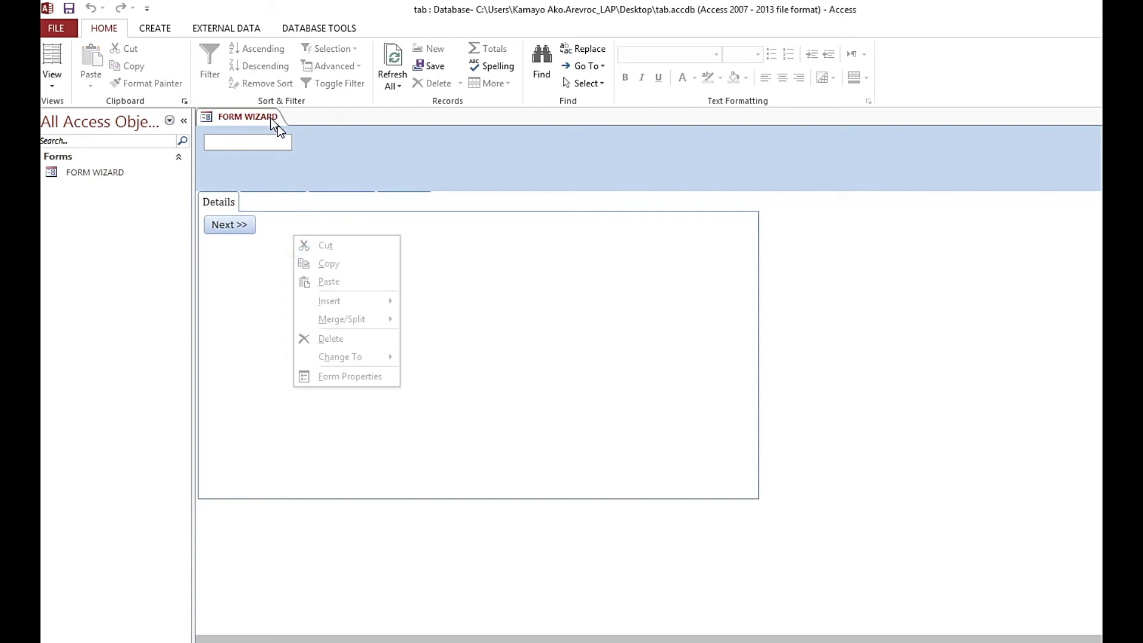
right_click(270, 118)
click(292, 207)
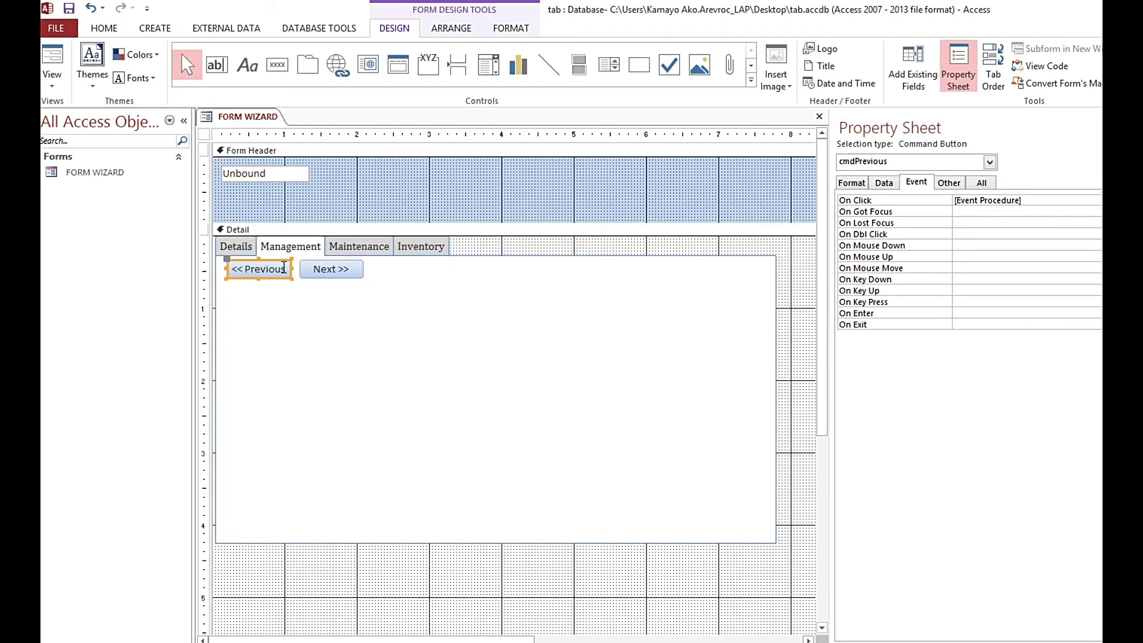
Step: Open the click procedure of the Details page's Next button and copy its whole body, from Me.txtFocus.SetFocus through the tag comments
click(246, 253)
click(246, 269)
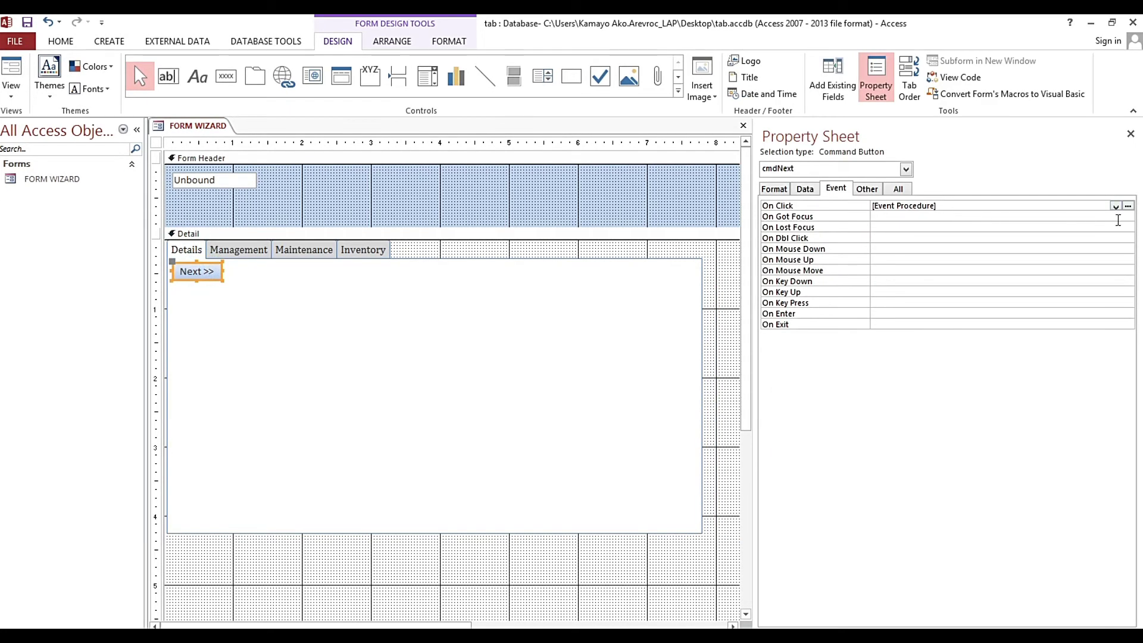
click(1128, 206)
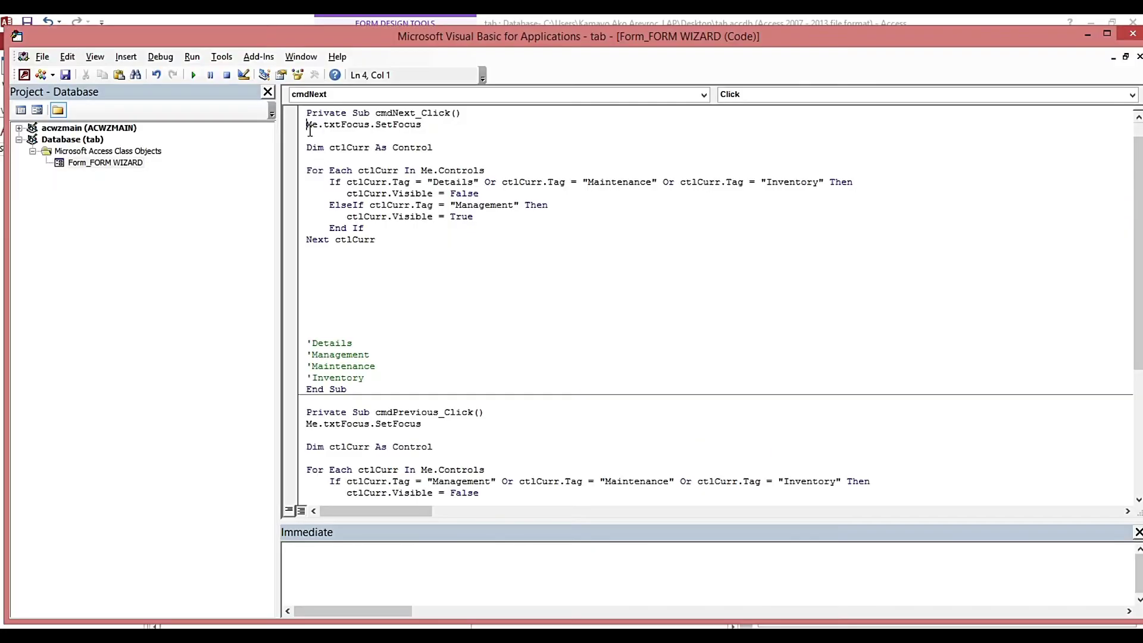
drag(308, 129, 439, 378)
key(ctrl+c)
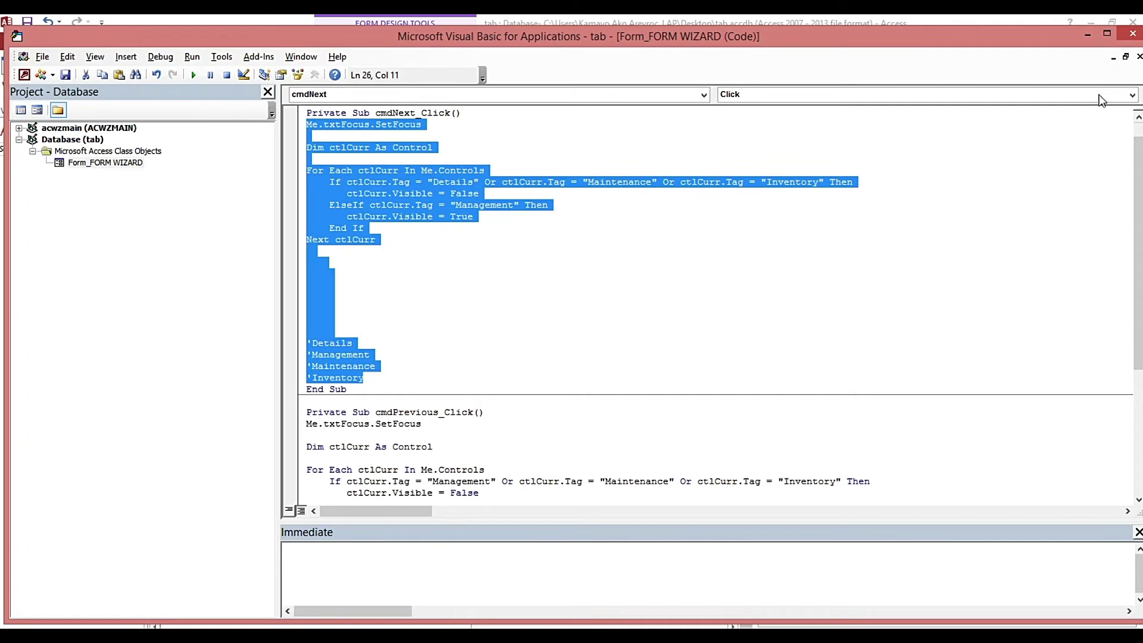
click(1132, 34)
Step: Check the Tag properties of the tab control's Maintenance, Inventory, Management and Details pages
click(230, 249)
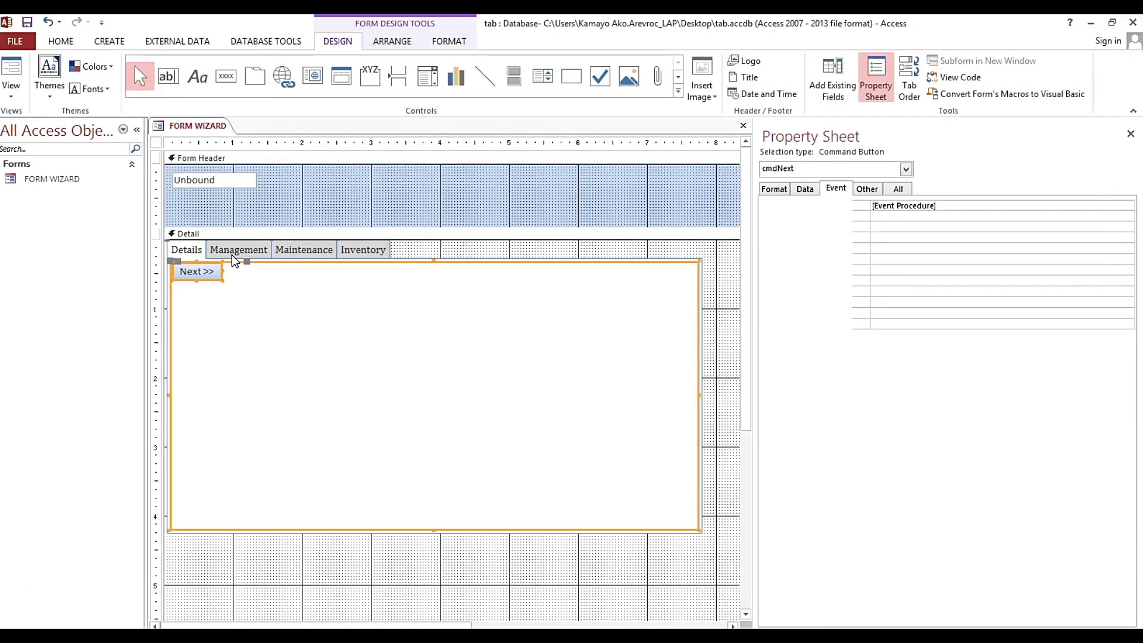
click(279, 272)
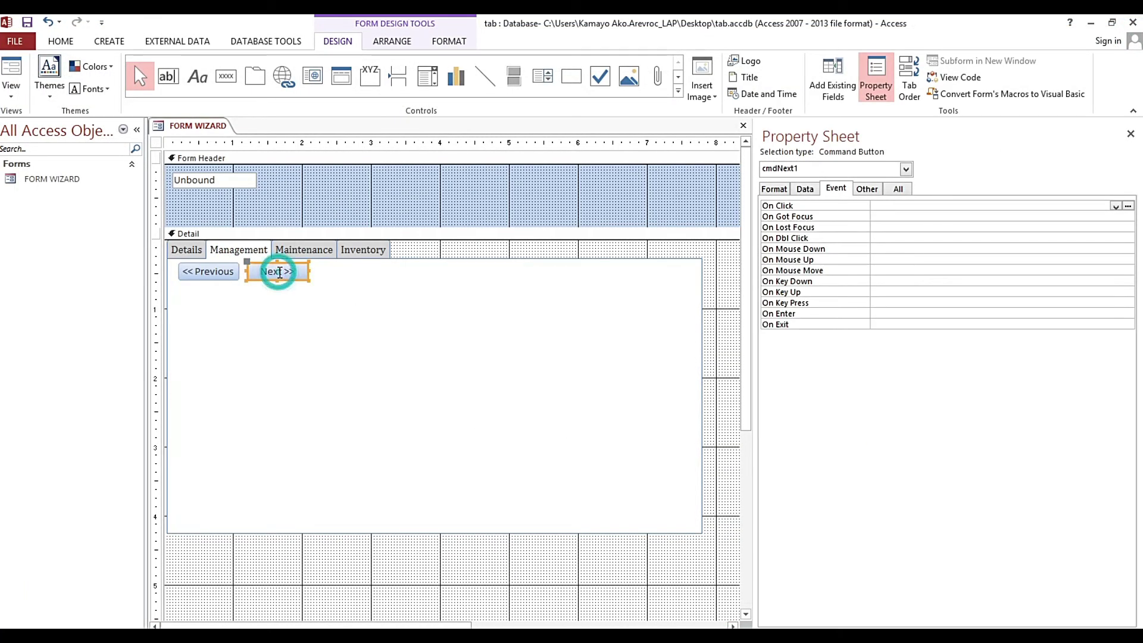
click(297, 250)
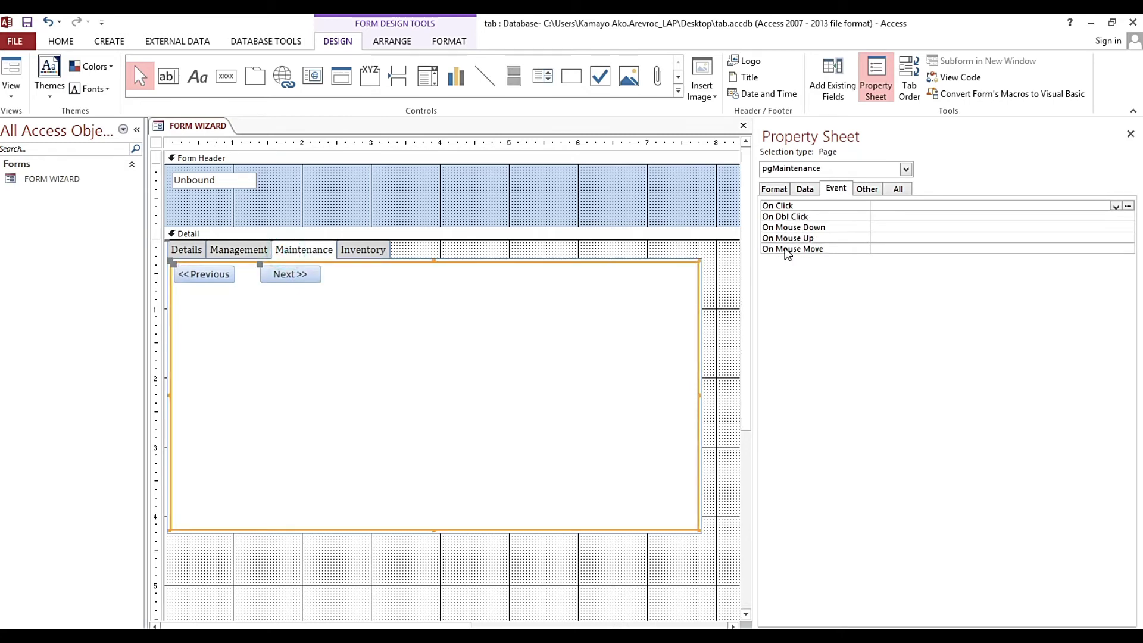
click(871, 189)
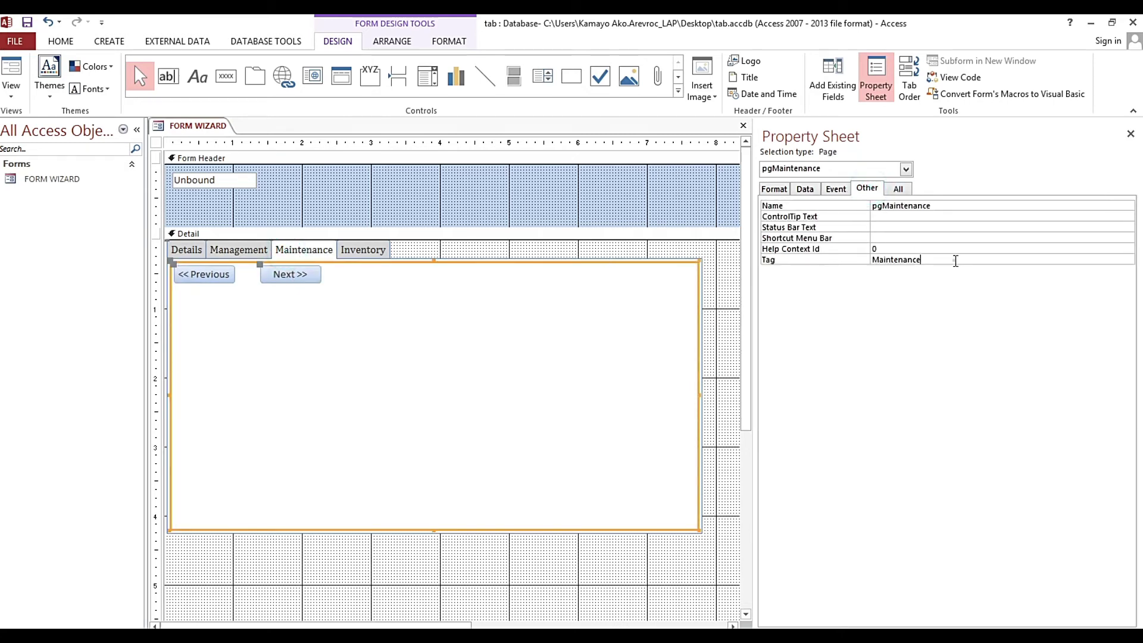
click(816, 259)
click(363, 251)
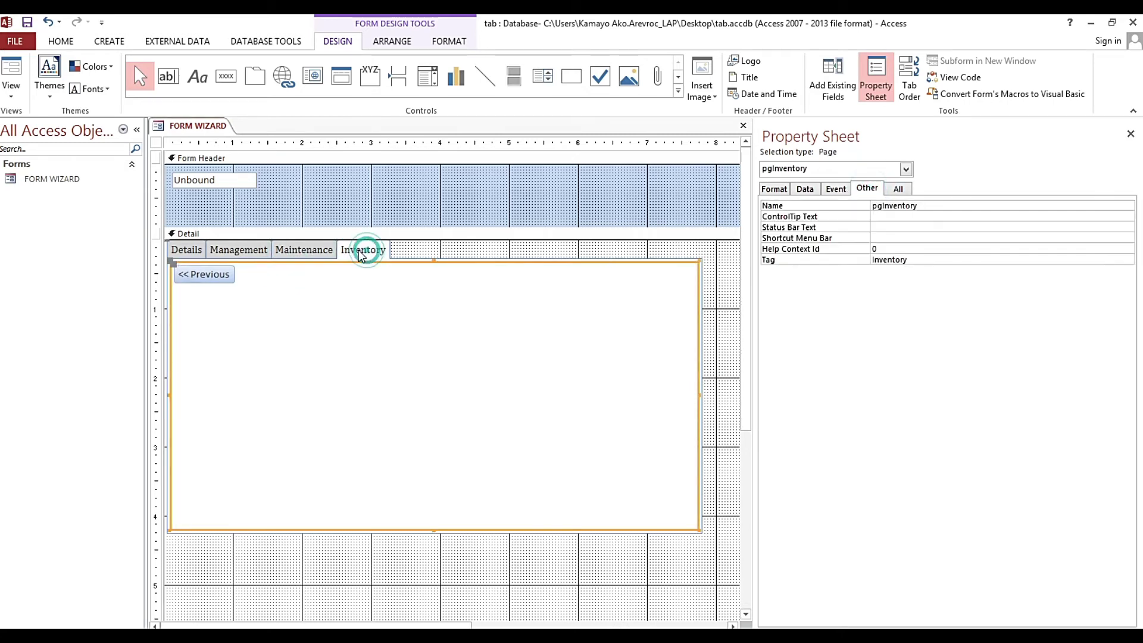
click(298, 250)
click(241, 248)
click(190, 250)
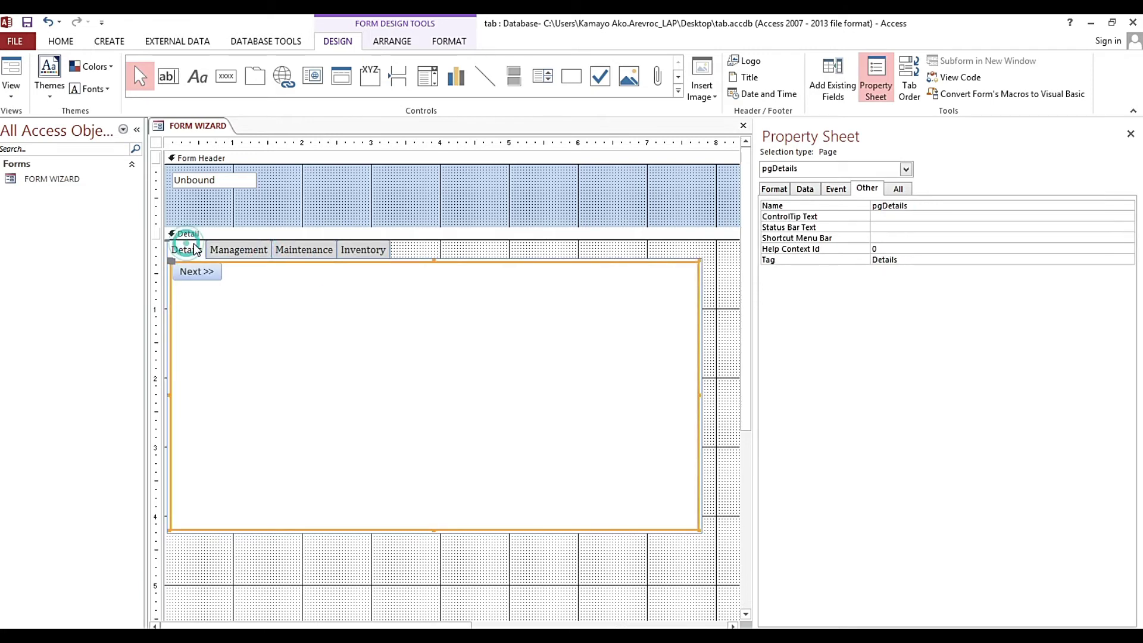
Step: Create an On Click event procedure for the Management page's Next button and paste the copied cmdNext_Click code into it
click(242, 250)
click(269, 271)
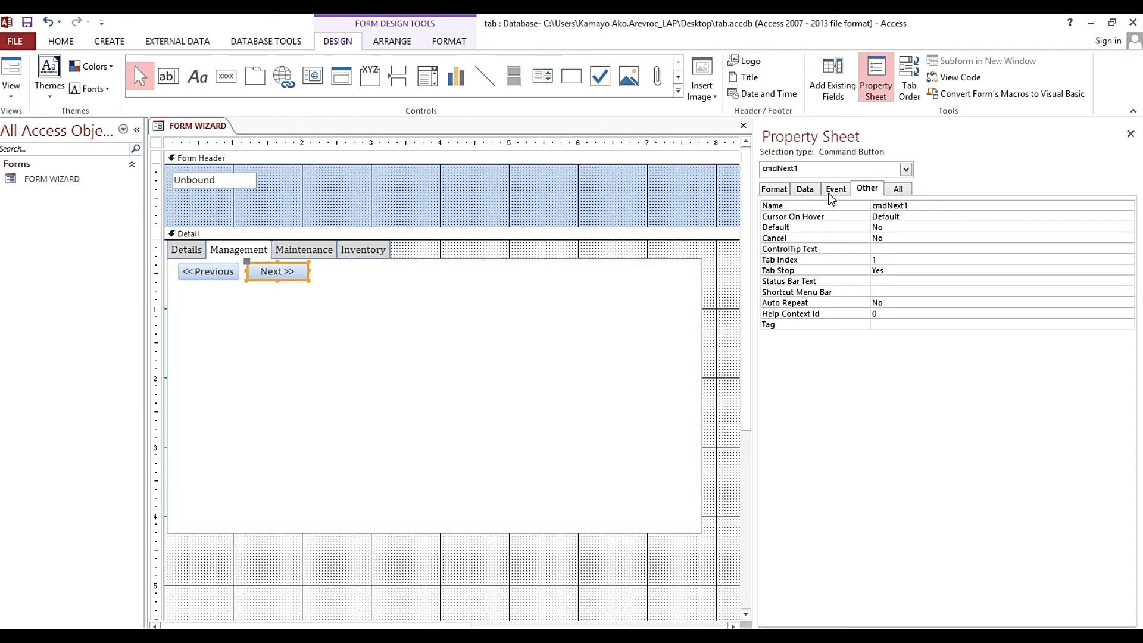
click(834, 190)
click(1114, 216)
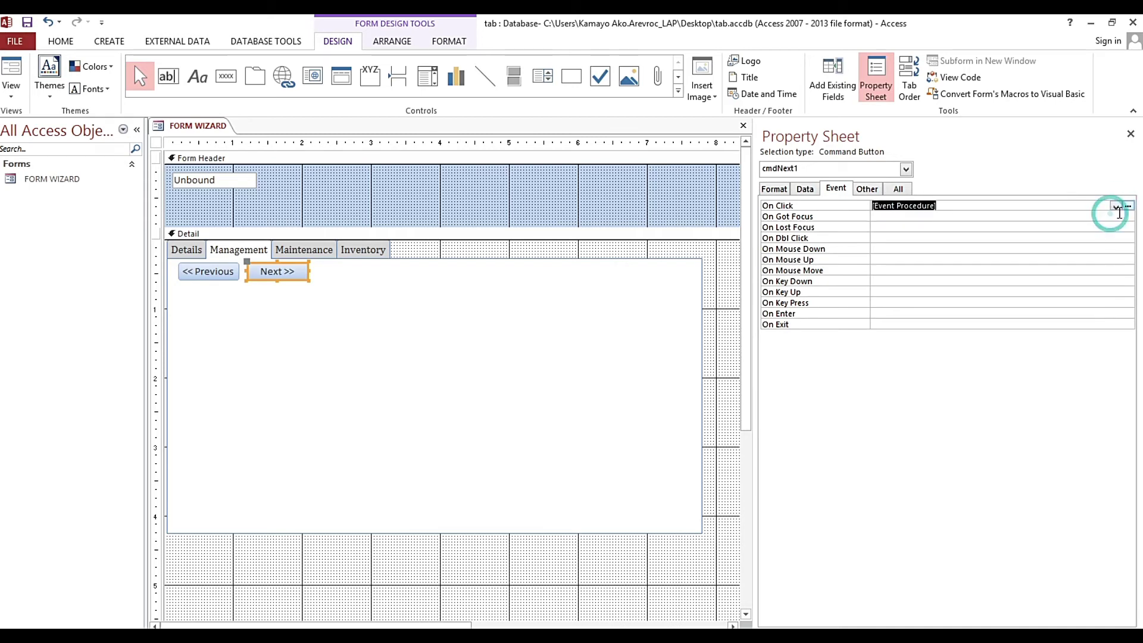
click(1127, 205)
key(ctrl+v)
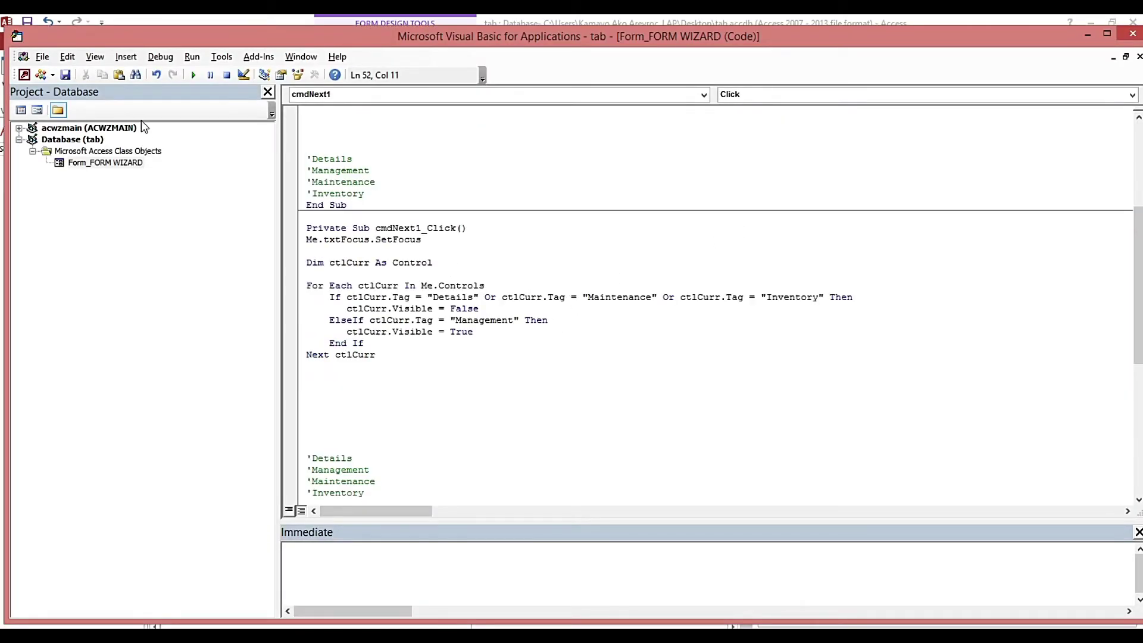
click(24, 74)
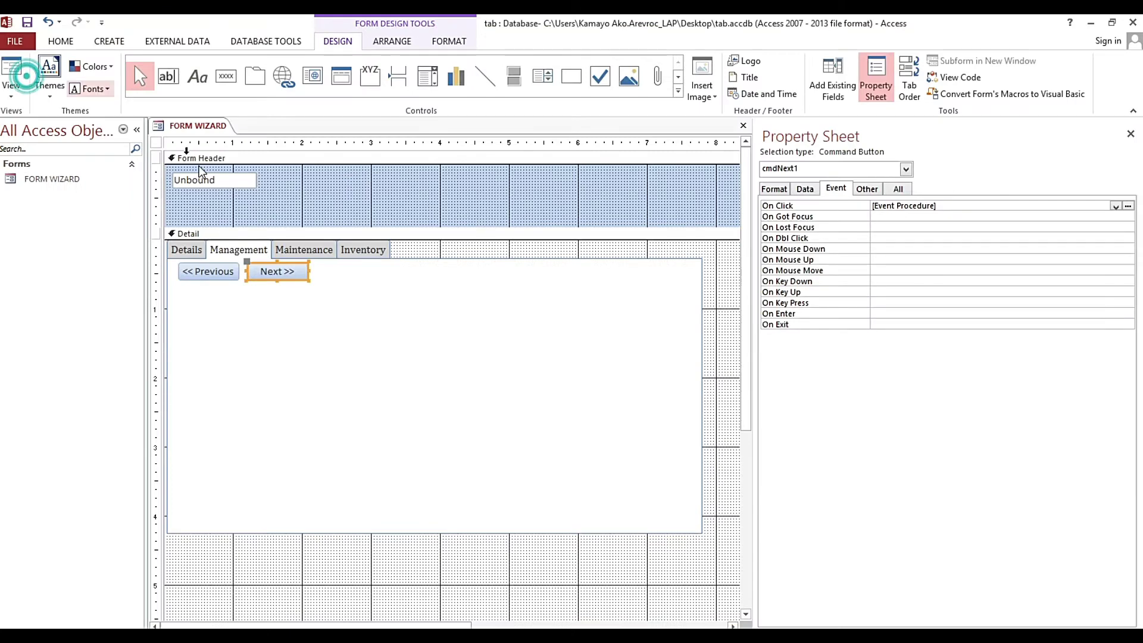
Step: Reopen the click procedure of the Management page's Next button and replace its ElseIf tag with "Maintenance", copied from the If line
click(295, 249)
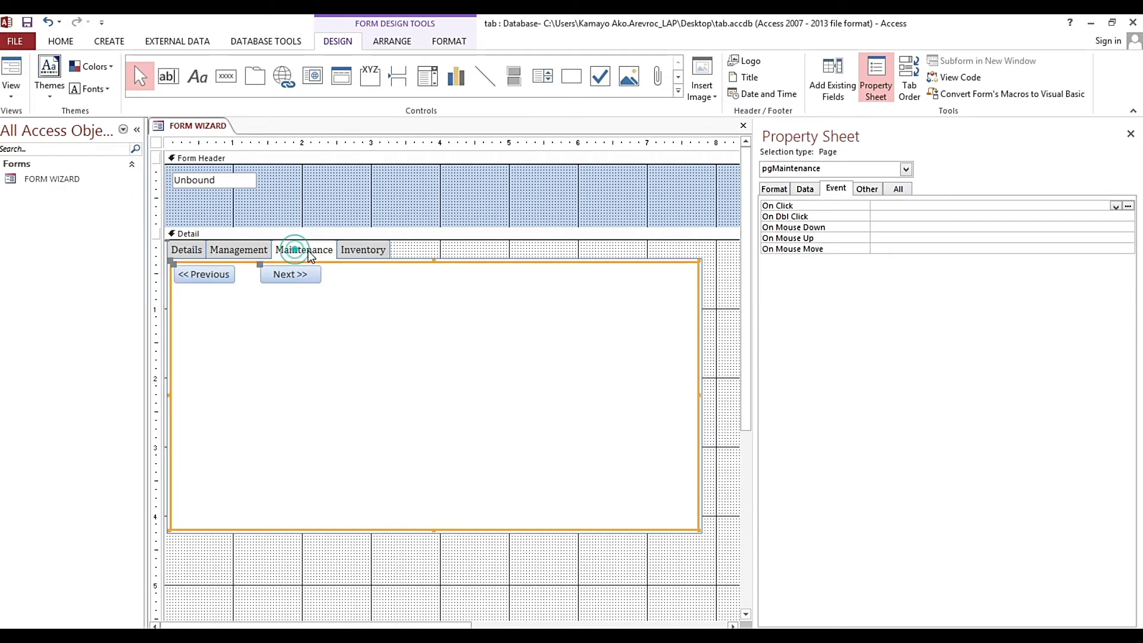
click(263, 252)
click(273, 270)
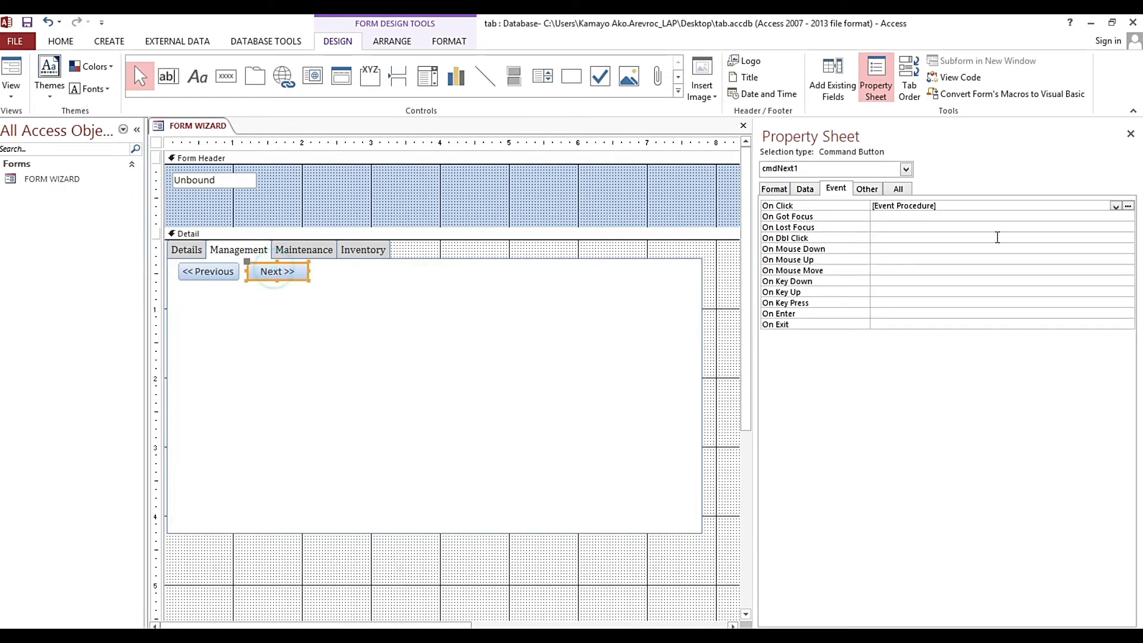
click(1127, 205)
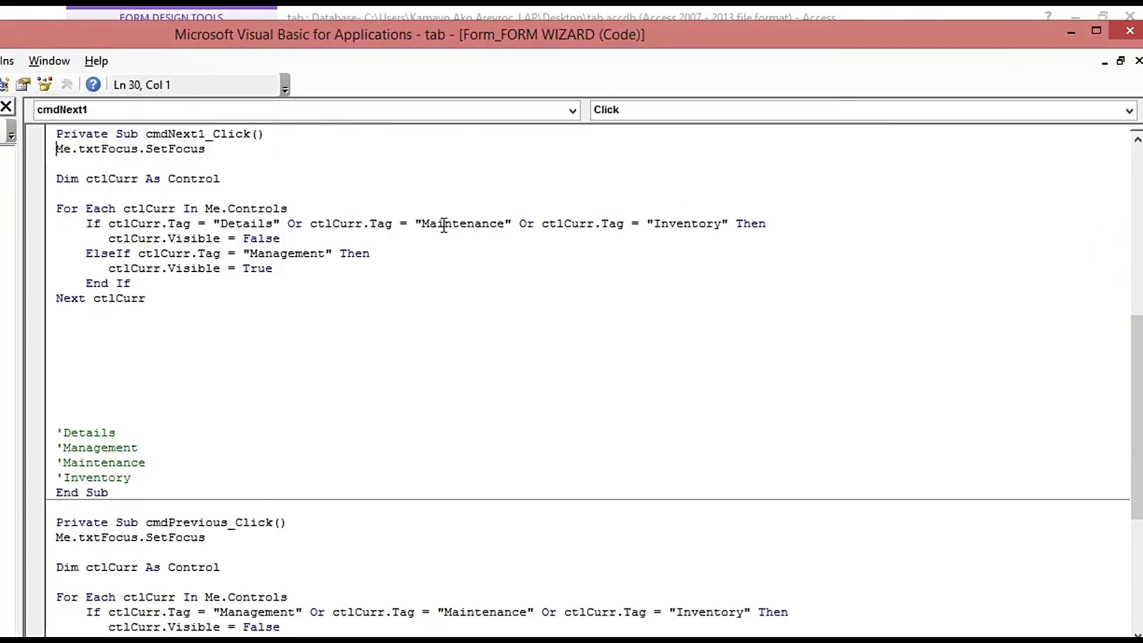
drag(421, 224, 504, 224)
key(ctrl+c)
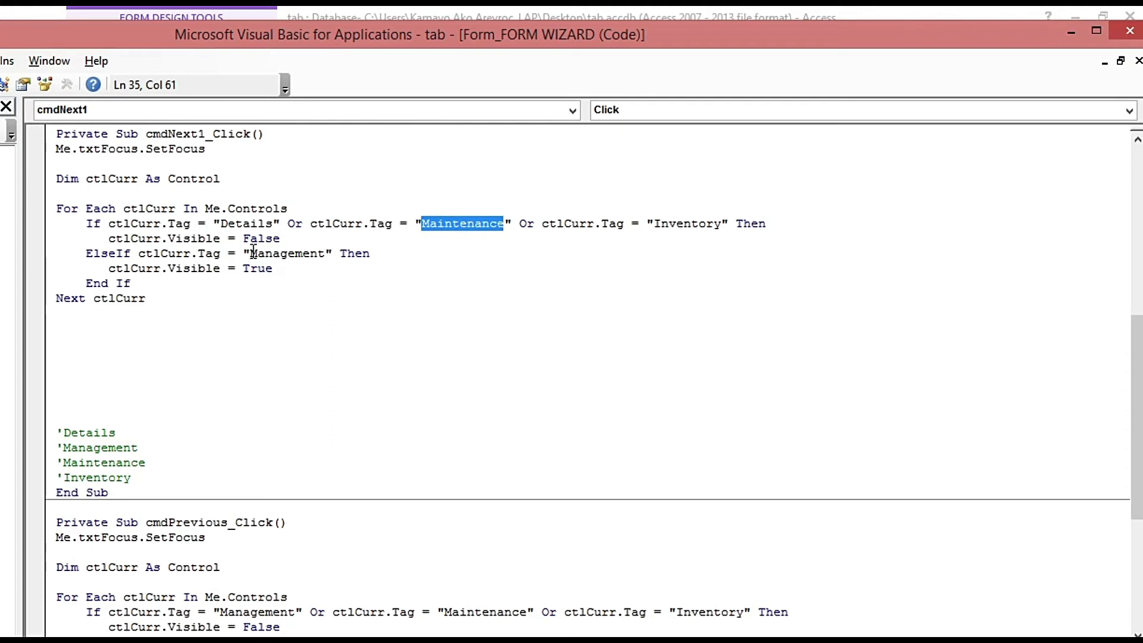
drag(250, 253, 326, 253)
key(ctrl+v)
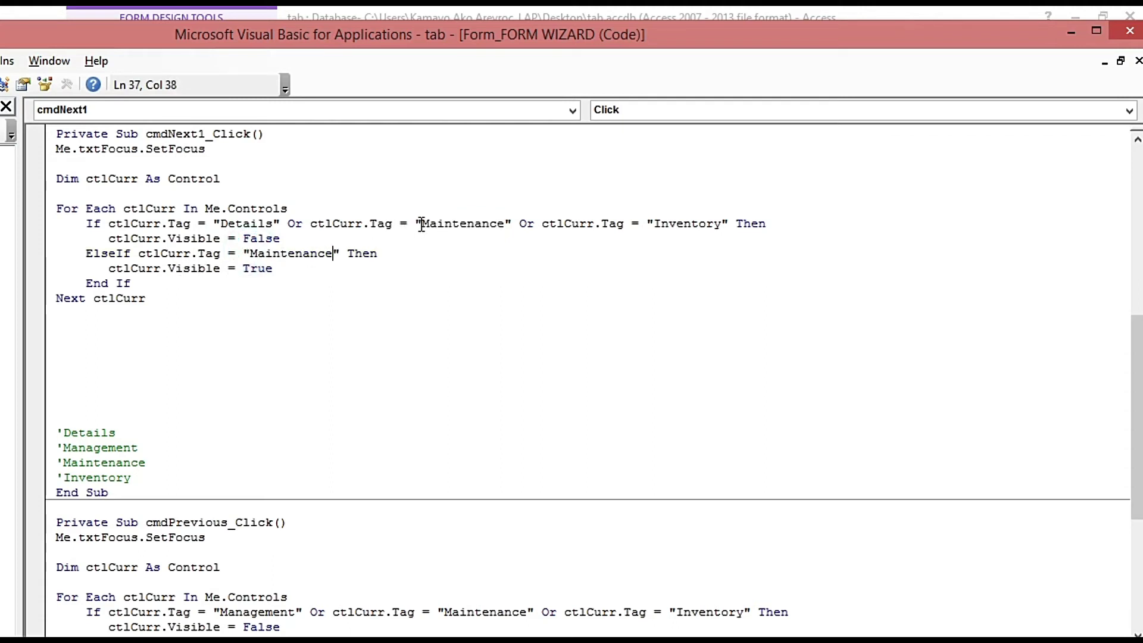
Step: Change the second tag tested in the If condition of cmdNext1_Click to "Management" and close the code editor
drag(422, 224, 504, 229)
key(ctrl+c)
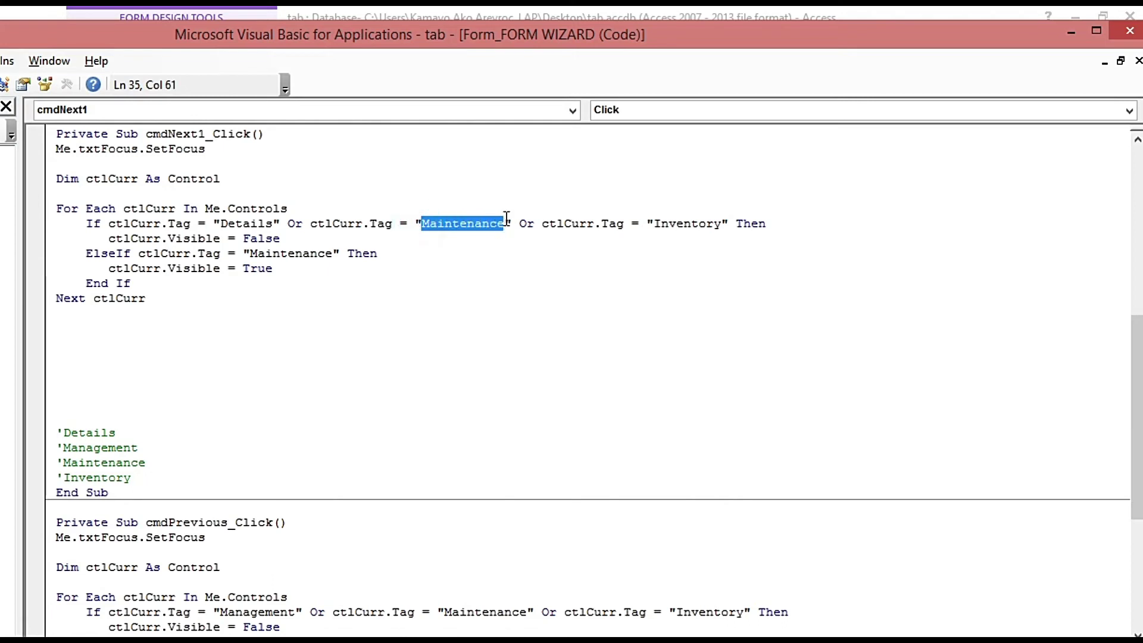
text(Maina)
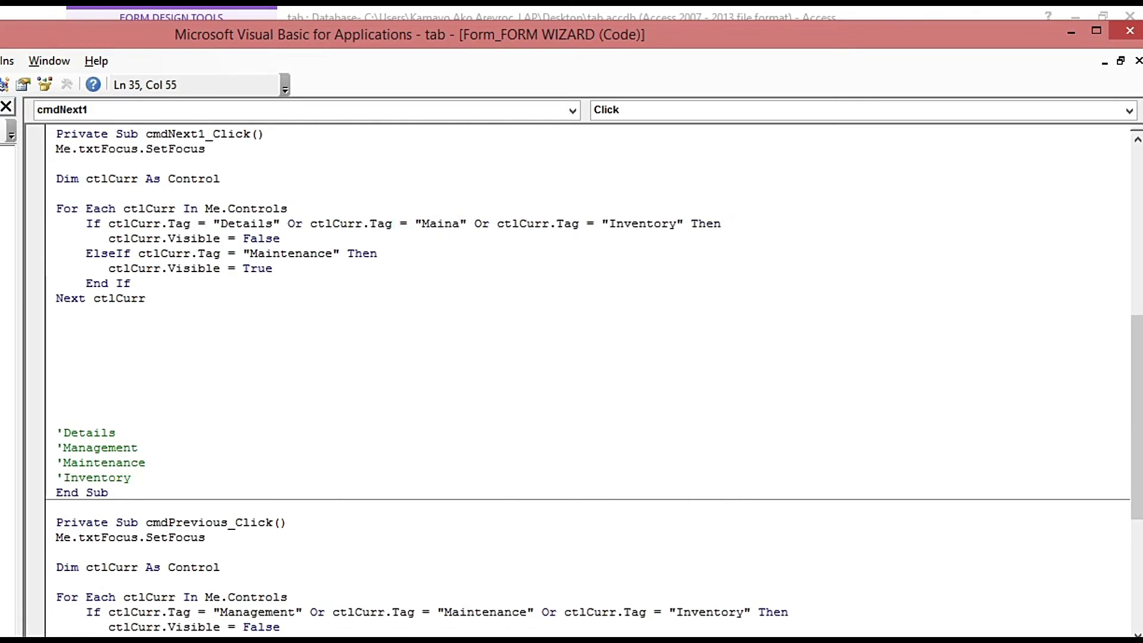
key(BackSpace)
key(BackSpace)
key(BackSpace)
text(nagement)
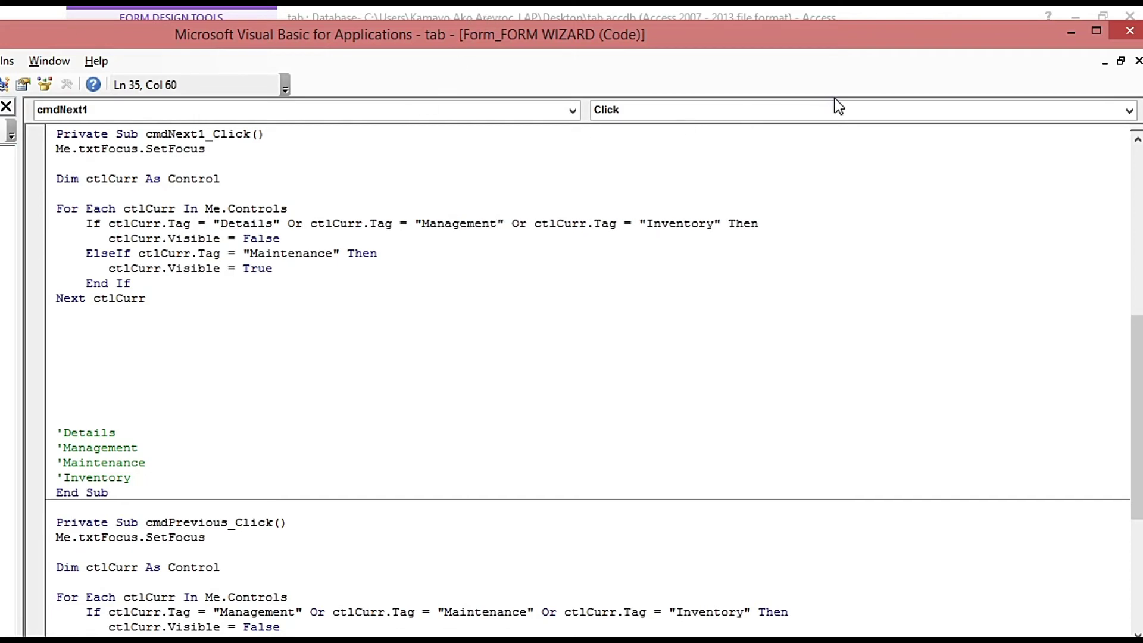
click(1130, 31)
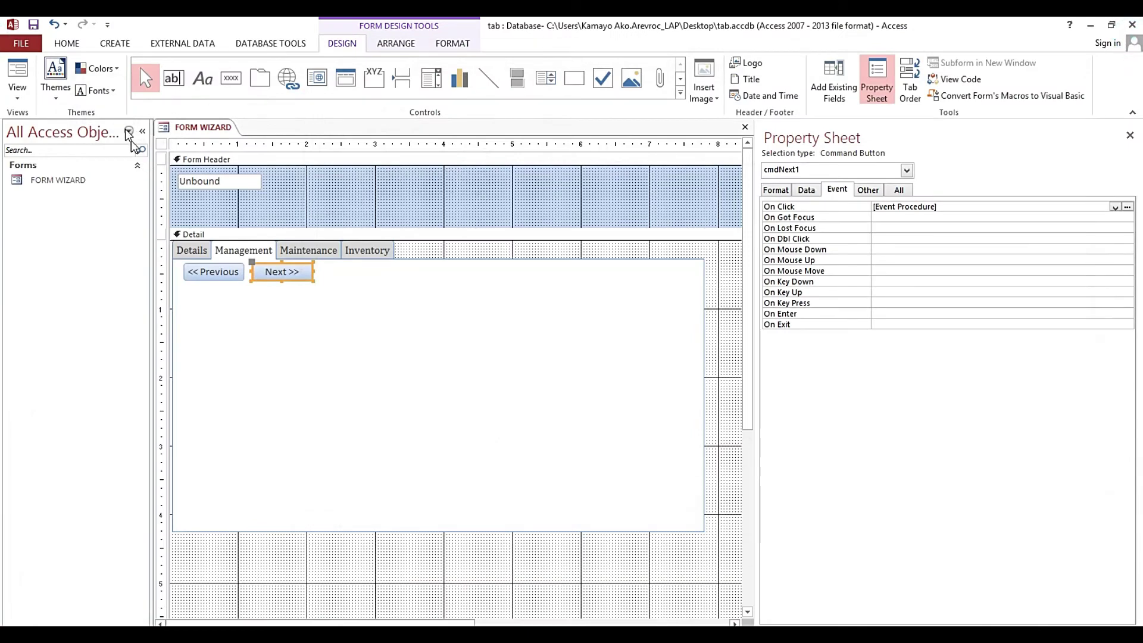
Step: Test the Details, Management and Maintenance pages' navigation buttons in Form View, and return the form to Design View
click(24, 74)
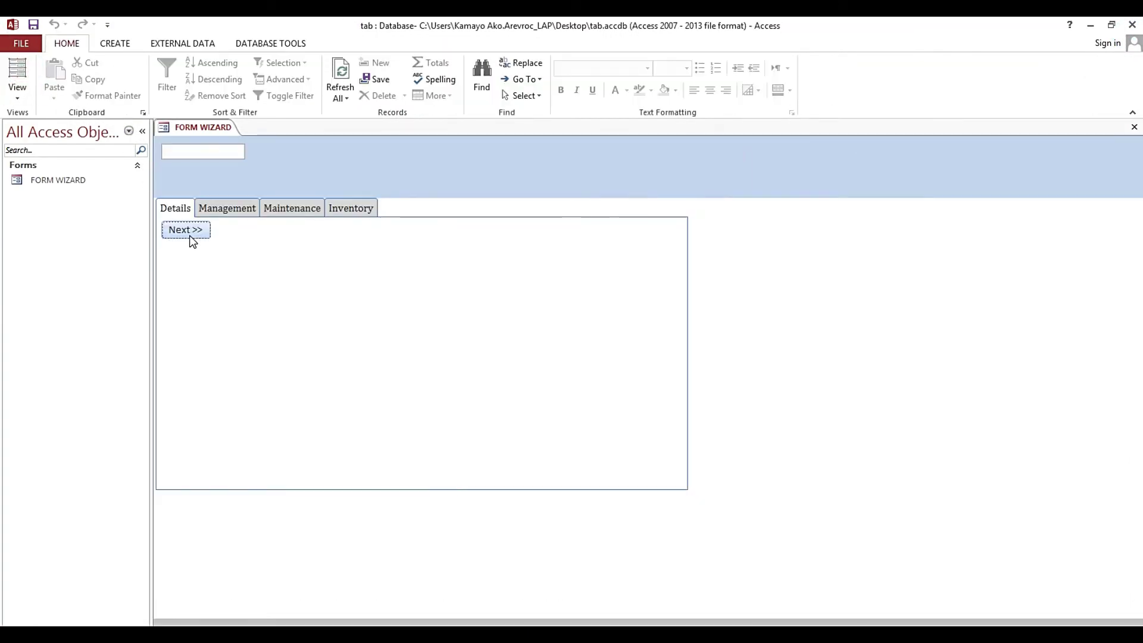
click(188, 231)
click(200, 235)
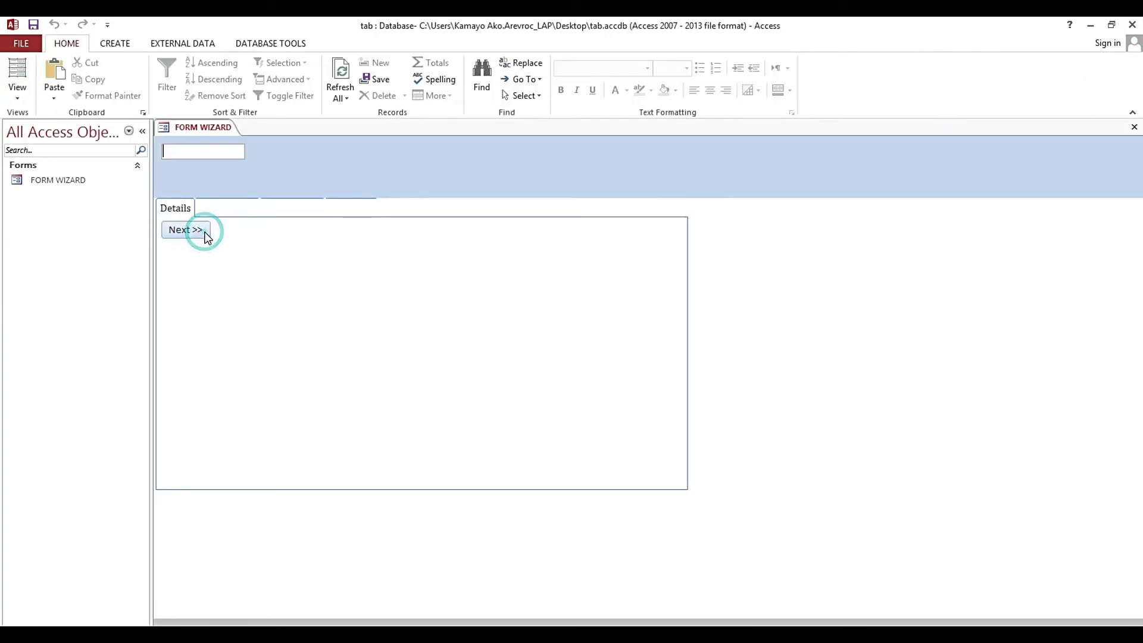
click(200, 236)
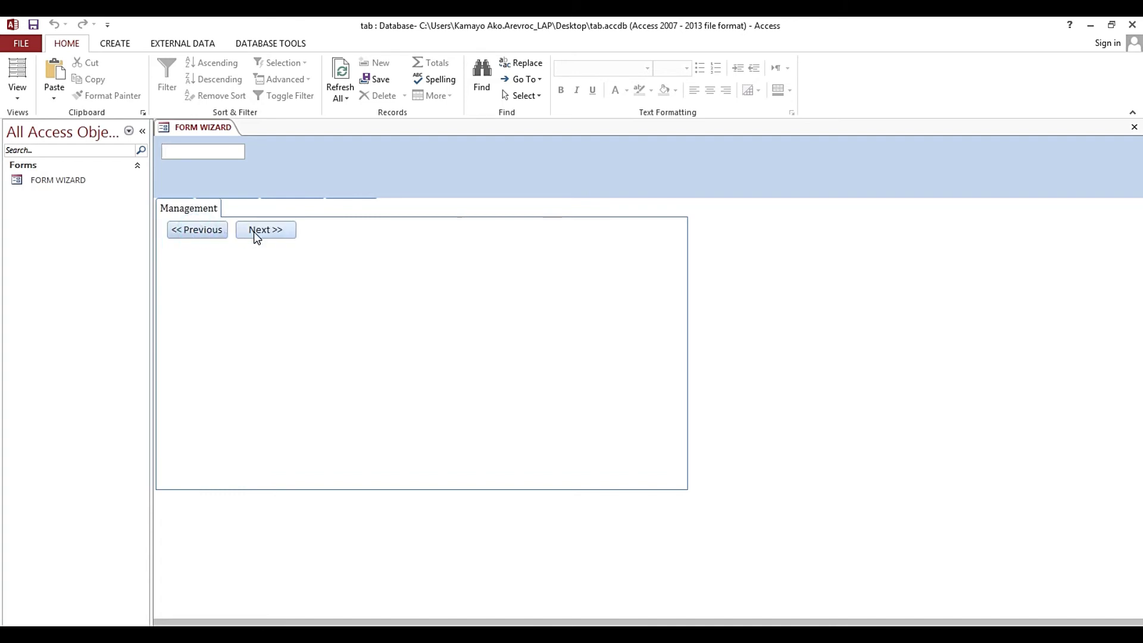
click(255, 236)
click(197, 233)
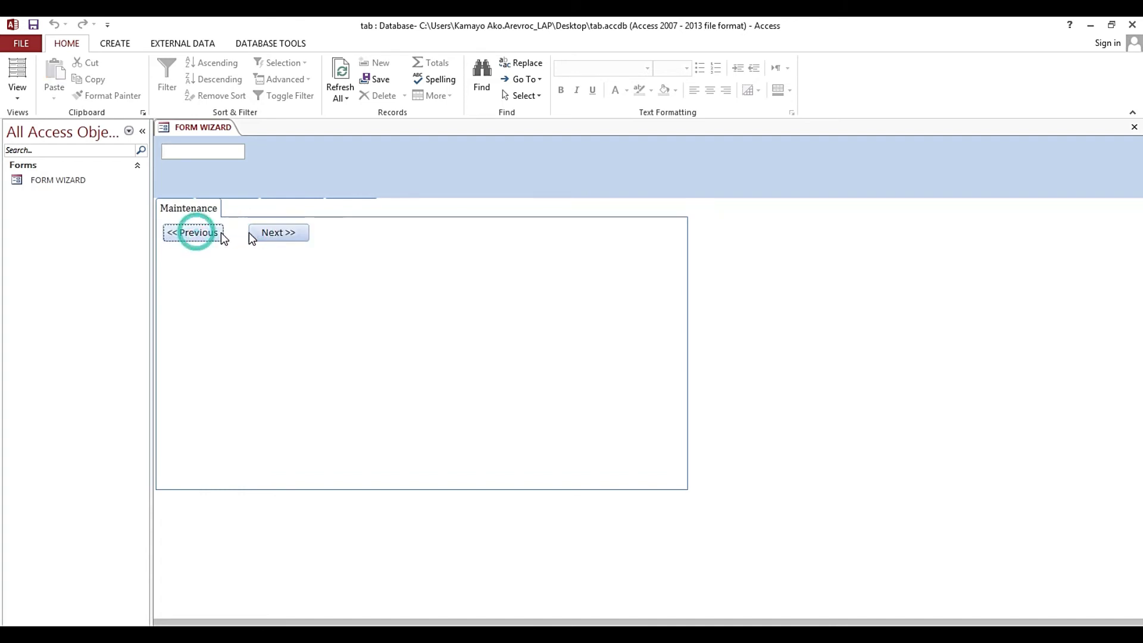
right_click(310, 266)
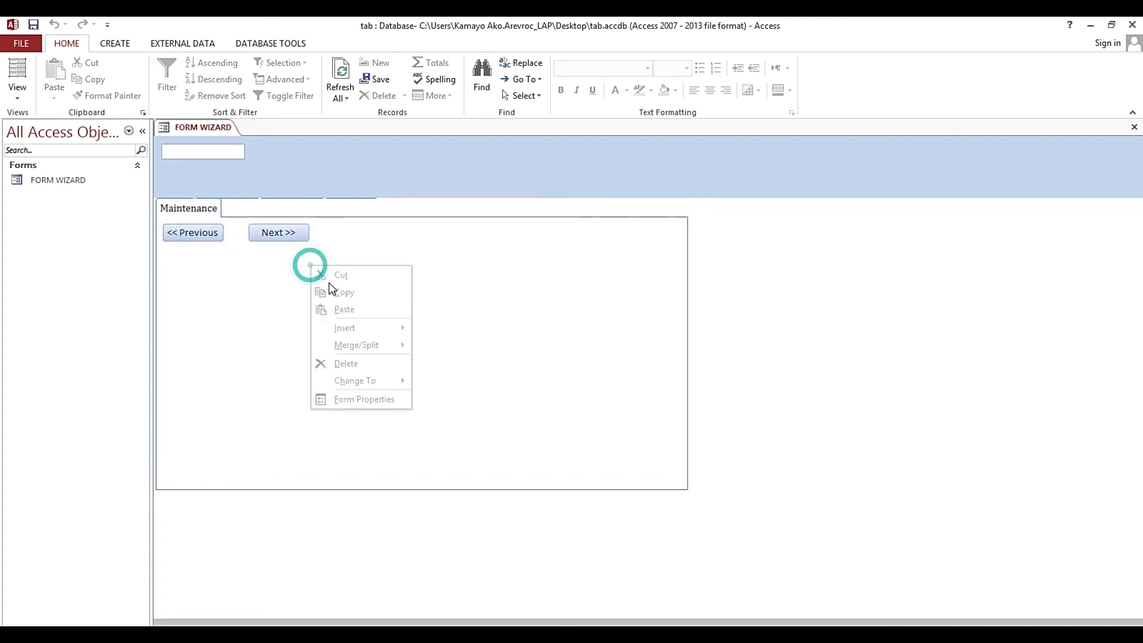
right_click(228, 138)
click(245, 224)
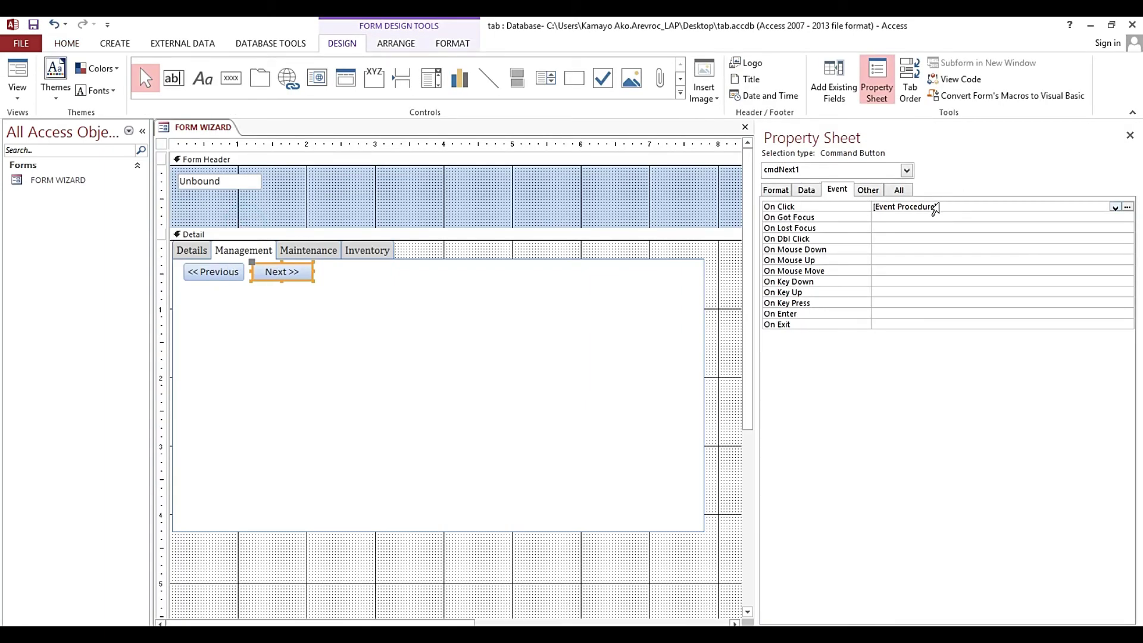
Step: Create an On Click event procedure for the Maintenance page's Previous button and paste the clipboard text into its code
click(326, 256)
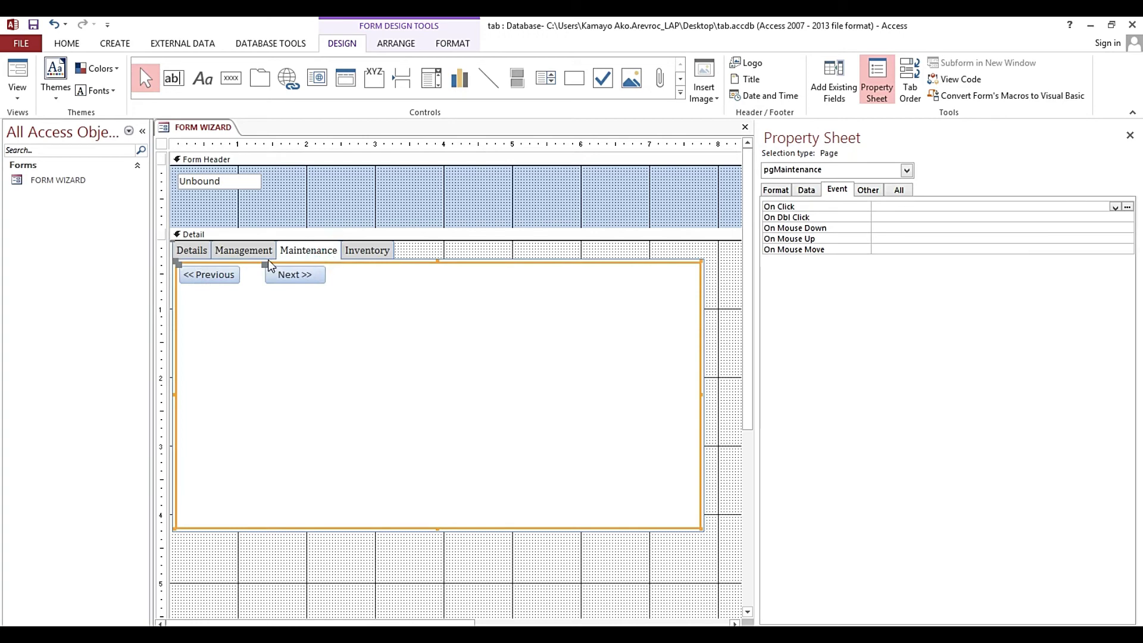
click(225, 270)
click(246, 255)
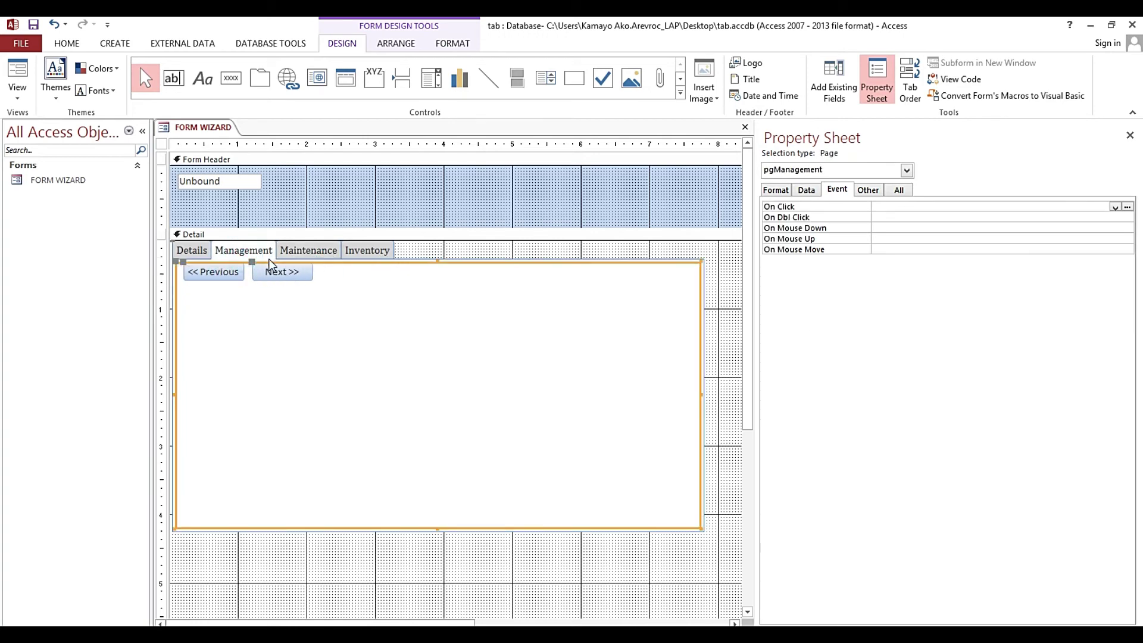
click(304, 256)
click(218, 273)
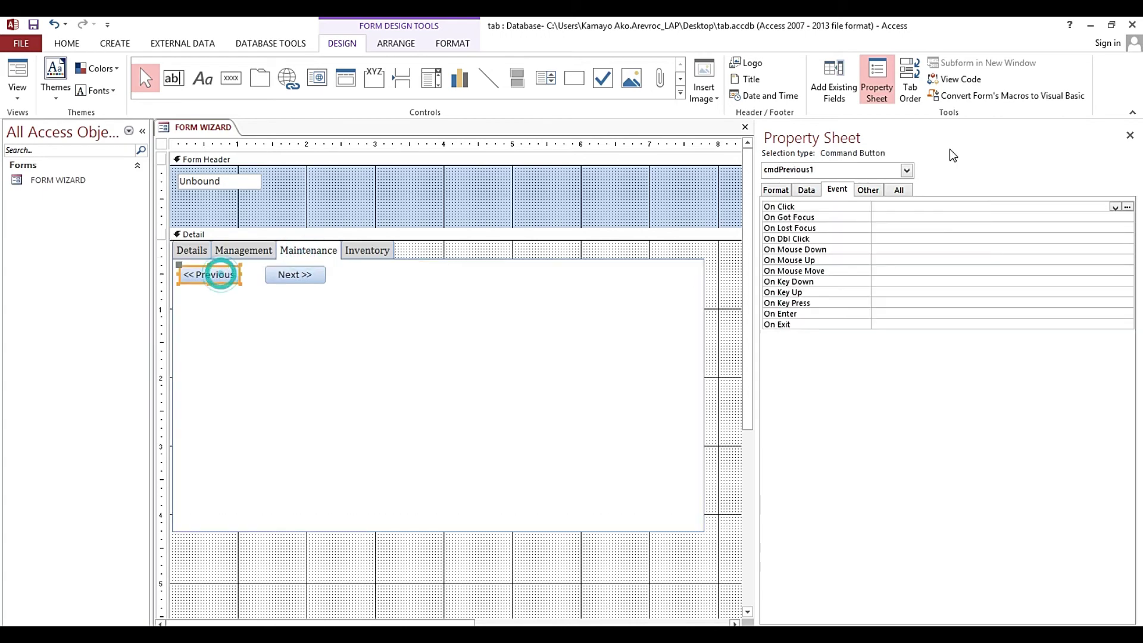
click(1114, 206)
click(1090, 217)
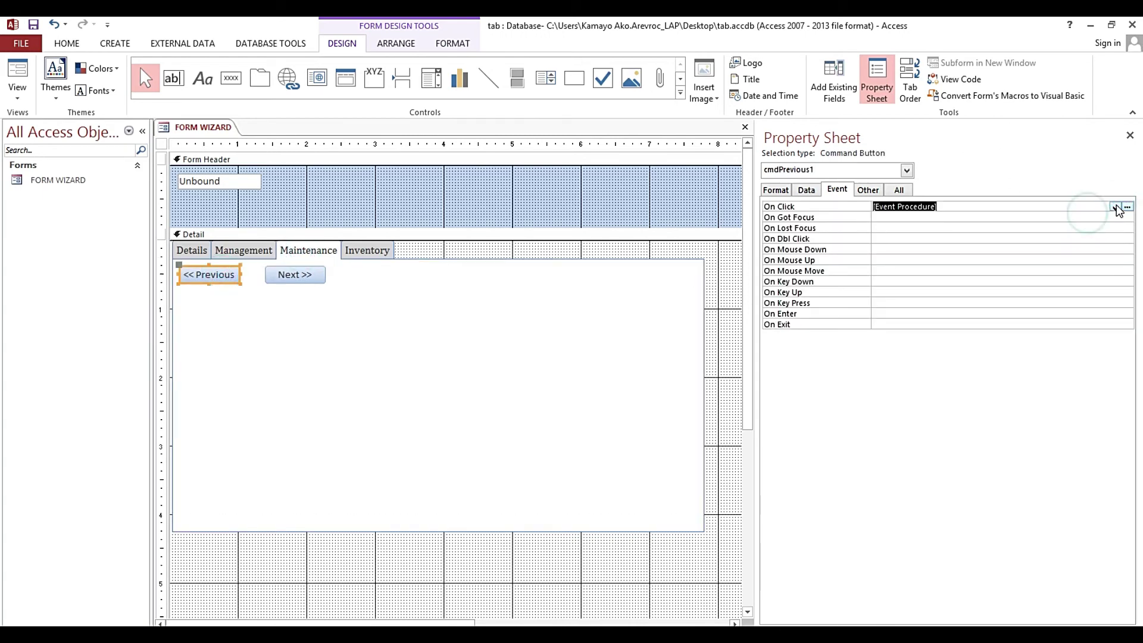
click(1125, 206)
key(ctrl+v)
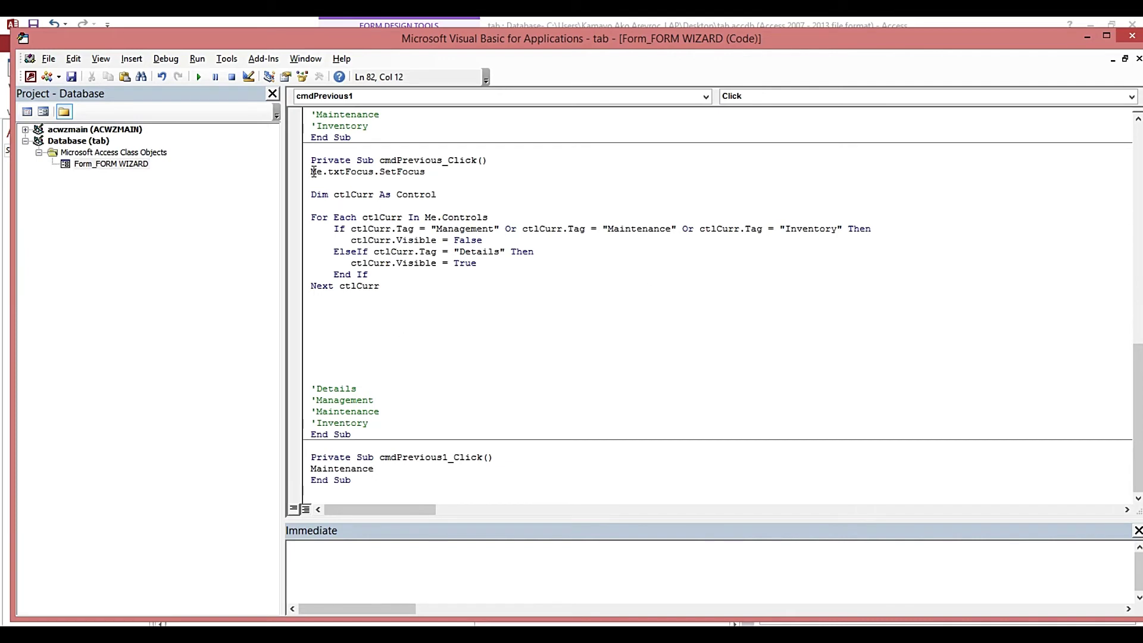
Step: Replace the "Maintenance" line in cmdPrevious1_Click with the code copied from cmdPrevious_Click, and return to the form
drag(314, 172, 395, 286)
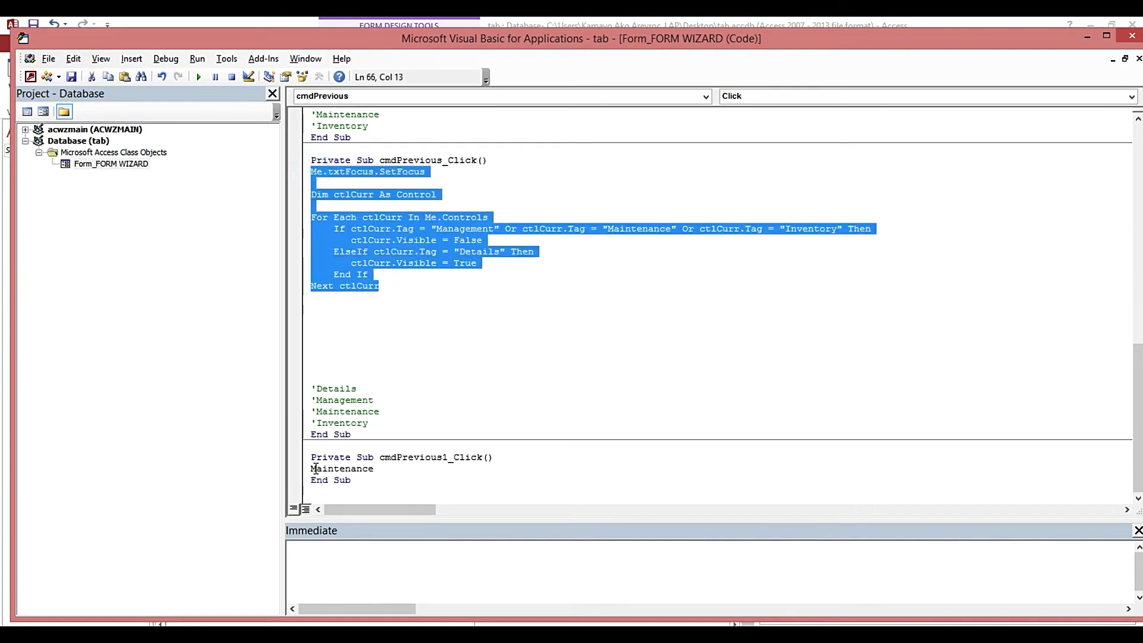
double_click(316, 469)
click(352, 469)
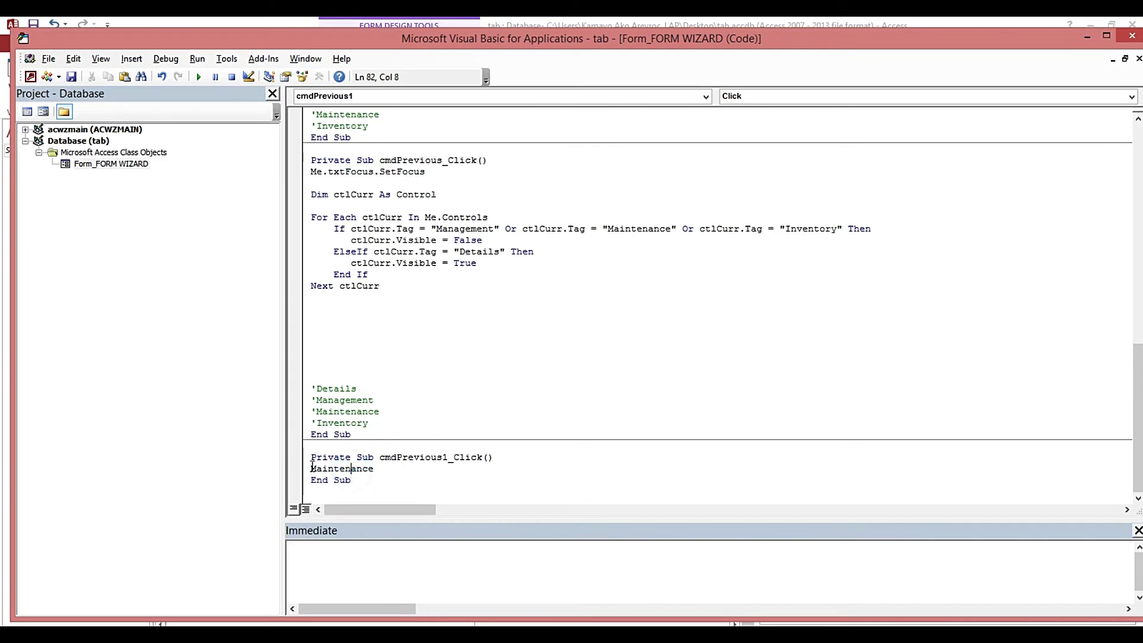
double_click(312, 468)
text(Me.txtFocus.SetFocus  Dim ctlCurr As Control  For Each ctlCurr In Me.Controls     If ctlCurr.Tag = "Management" Or ctlCurr.Tag = "Maintenance" Or ctlCurr.Tag = "Inventory" Then        ctlCurr.Visible = False     ElseIf ctlCurr.Tag = "Details" Then        ctlCurr.Visible = True     End If Next ctlCurr)
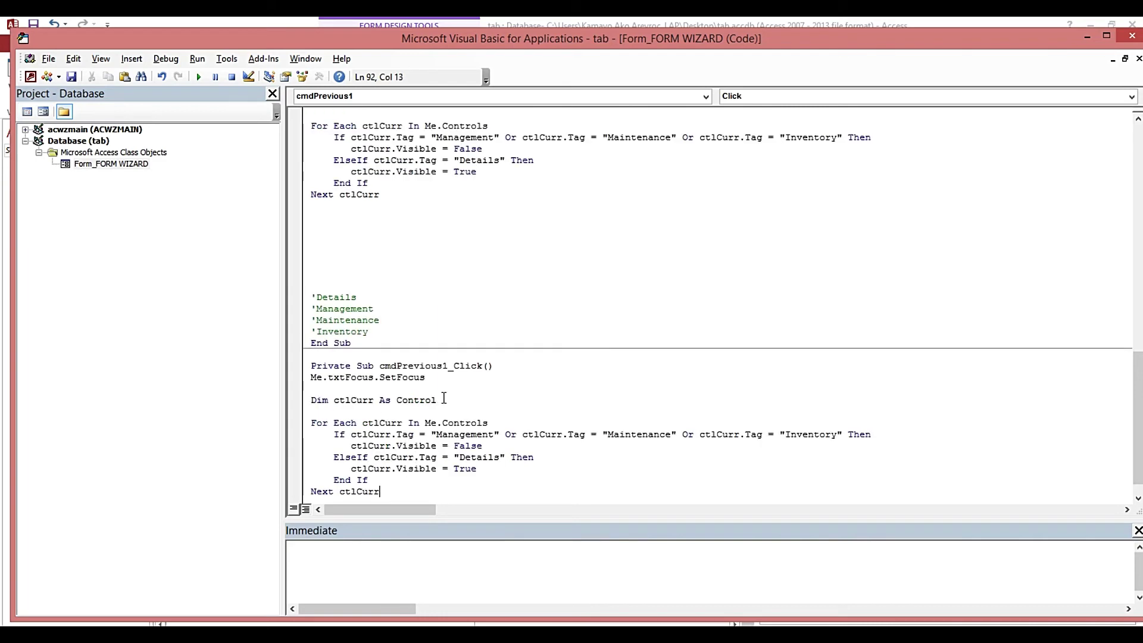
click(32, 77)
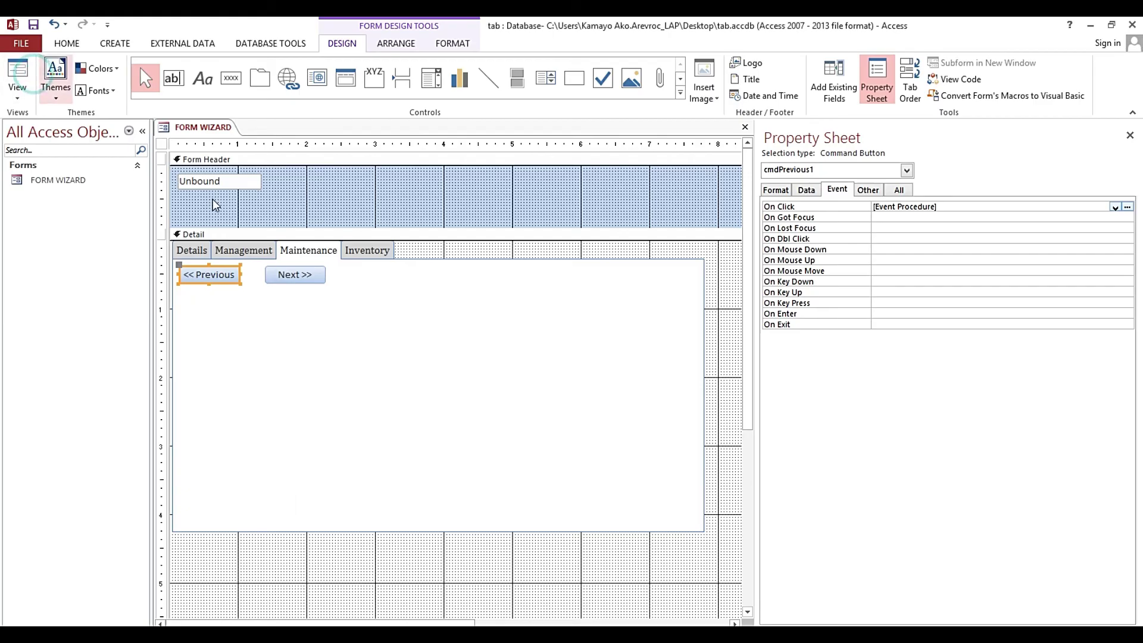
Step: Reopen the click procedure of the Maintenance page's Previous button and replace its ElseIf tag with "Management", copied from the If line
click(250, 254)
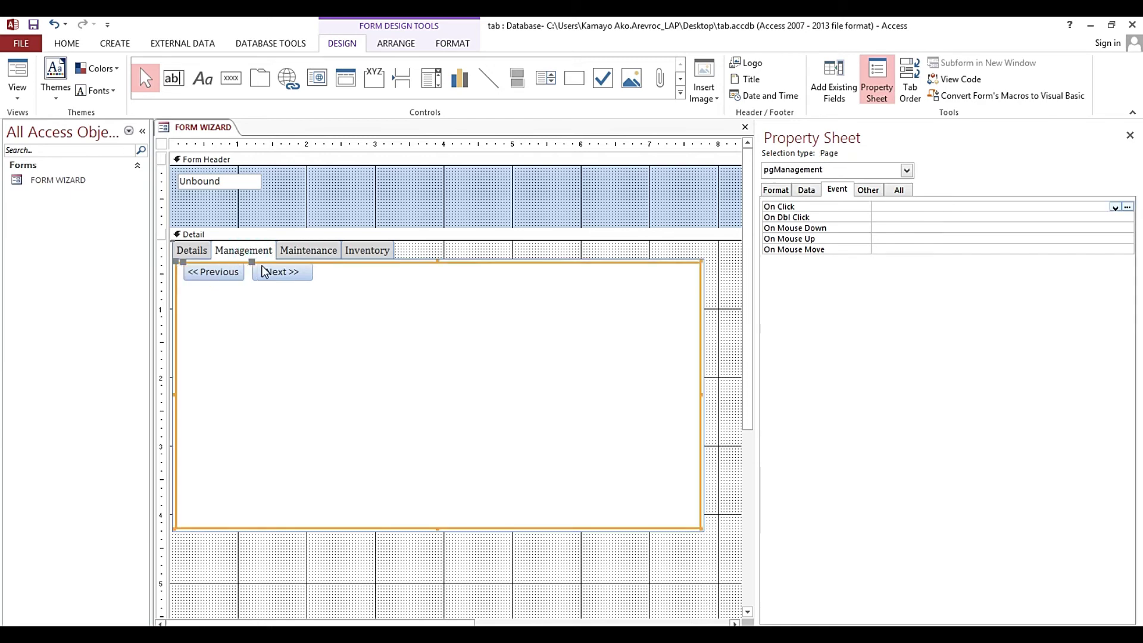
click(306, 254)
click(206, 275)
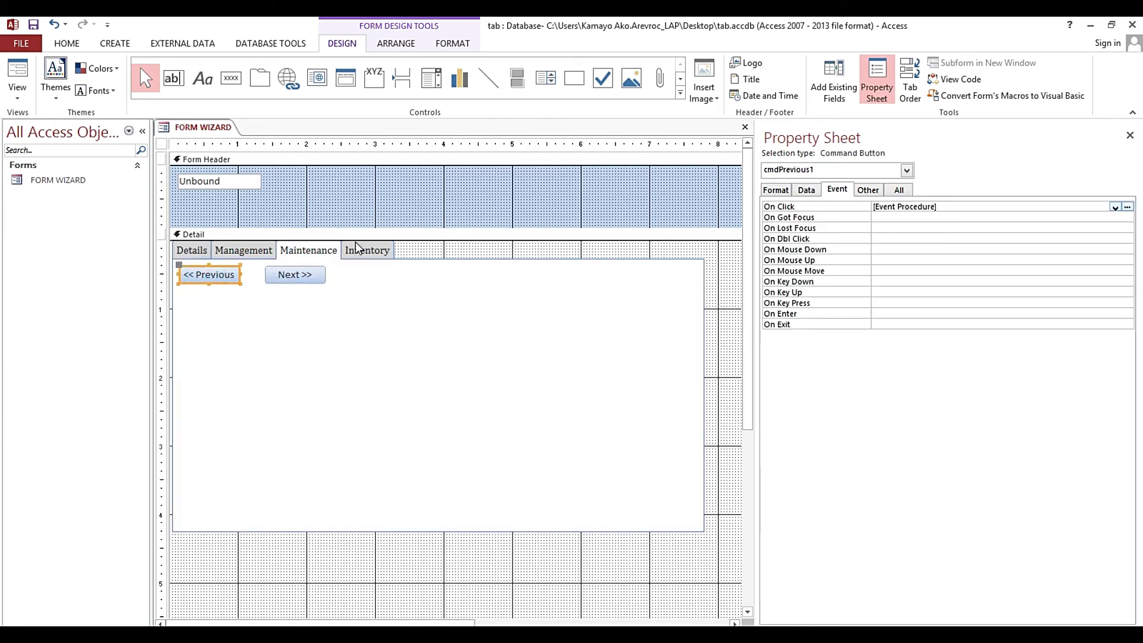
click(1127, 206)
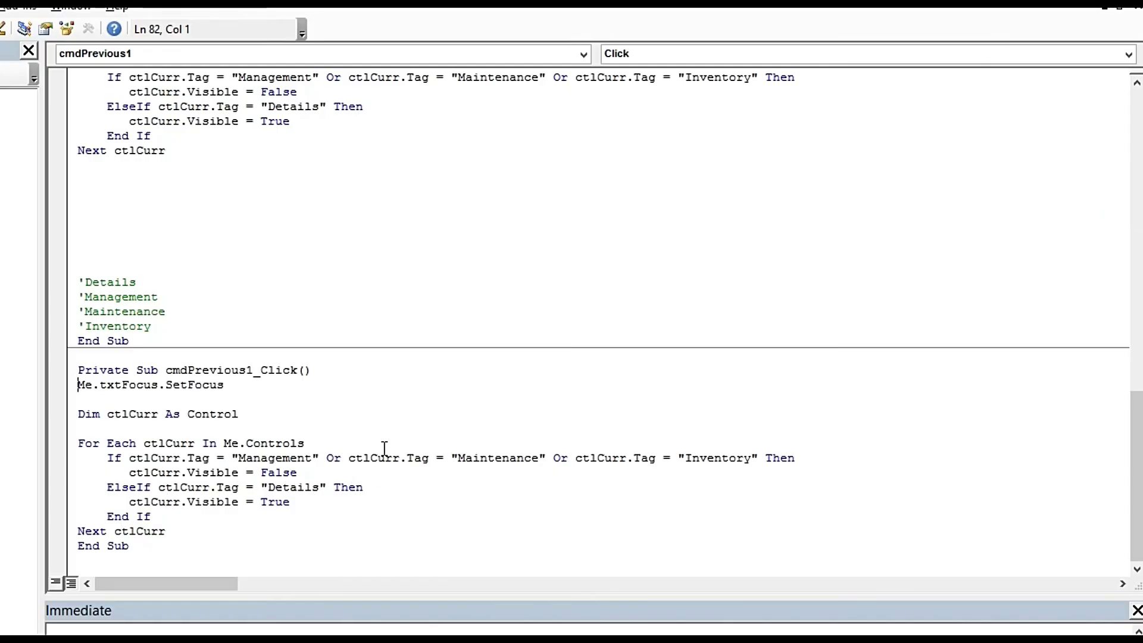
drag(240, 458, 315, 458)
key(ctrl+c)
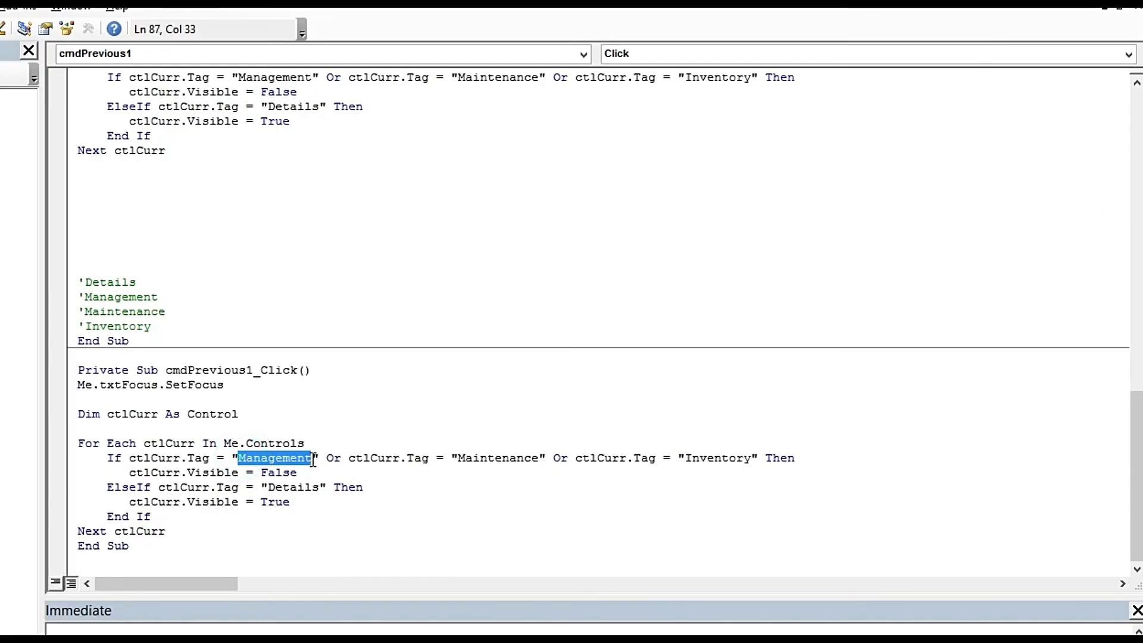
drag(269, 487, 314, 490)
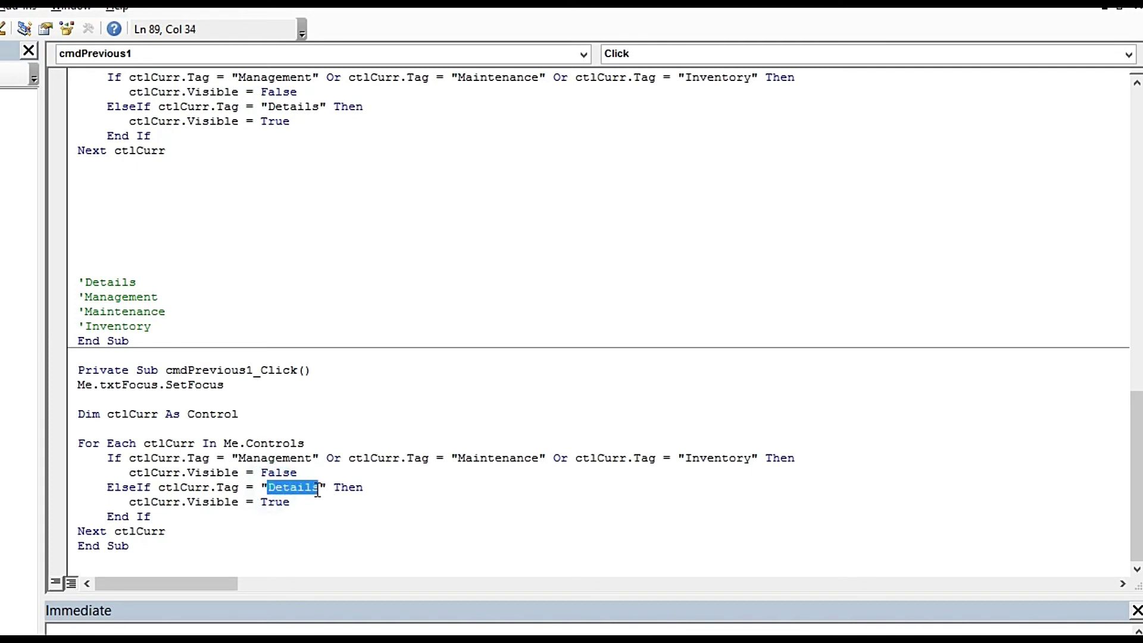
key(ctrl+v)
Step: Change the first tag tested in the If condition of cmdPrevious1_Click to "Details" and return to the form
drag(238, 457, 315, 464)
text(De)
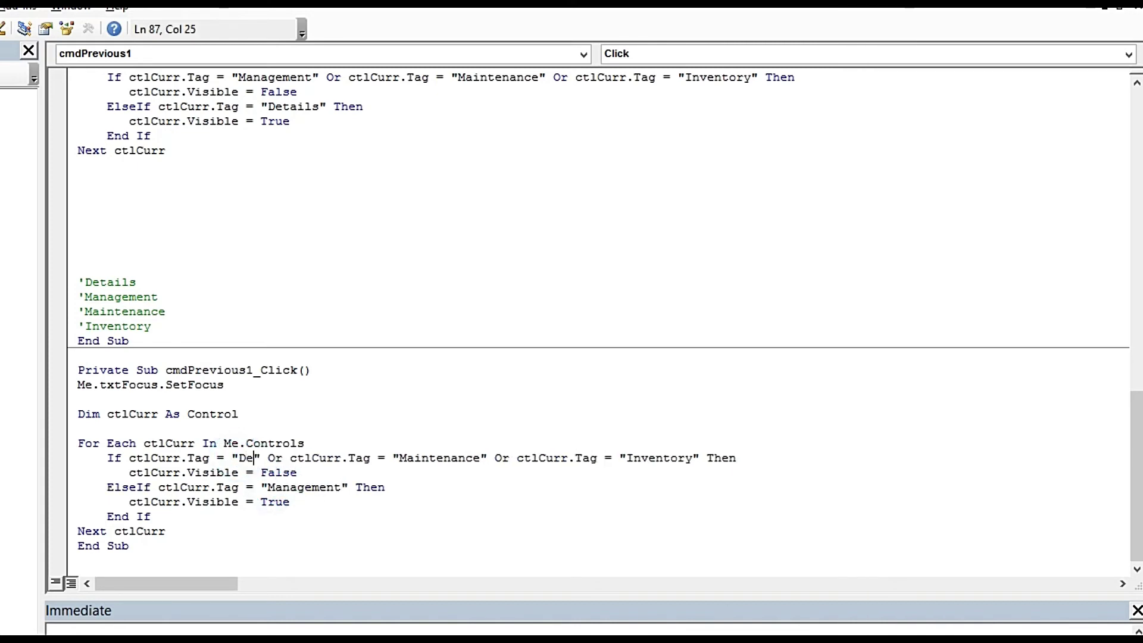
text(tao;s)
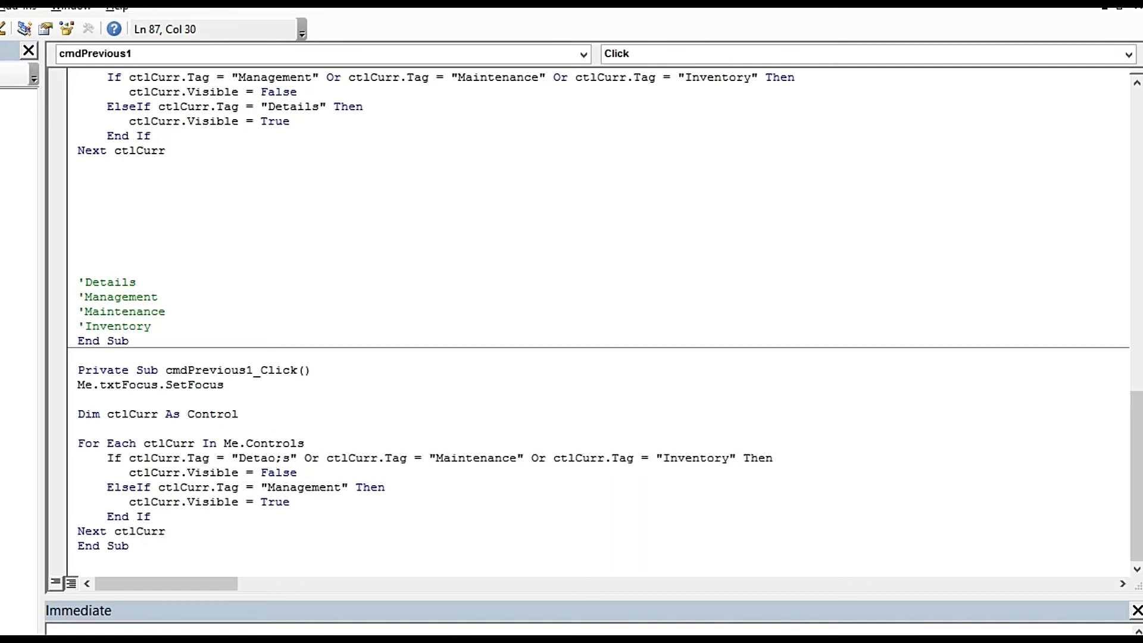
key(BackSpace)
key(BackSpace)
key(BackSpace)
text(ils)
click(337, 332)
key(alt+F11)
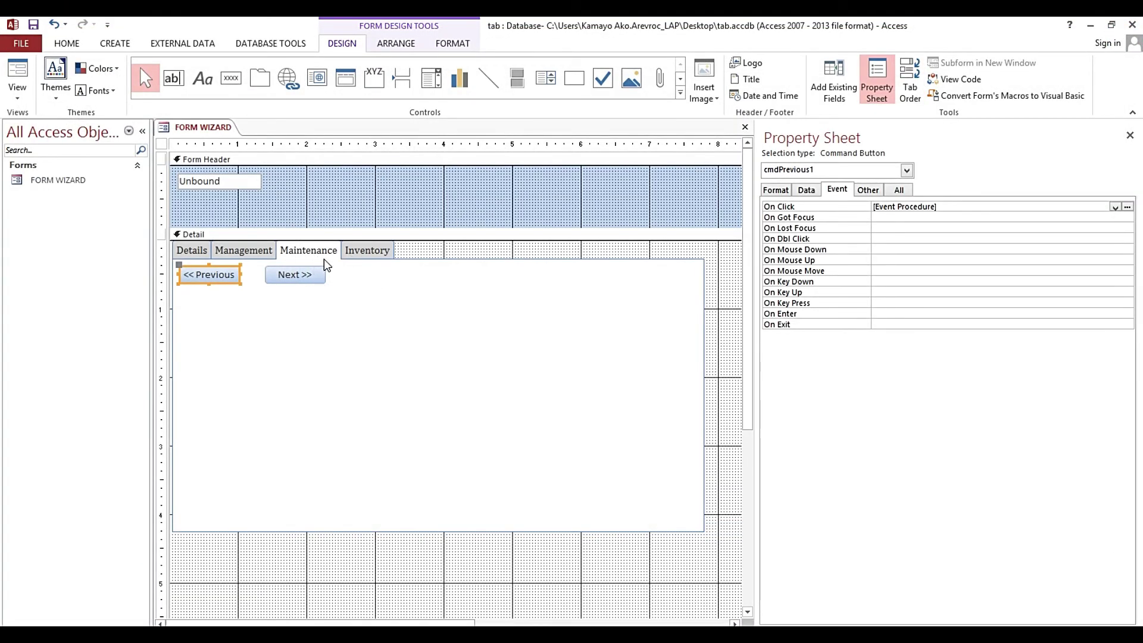
click(364, 251)
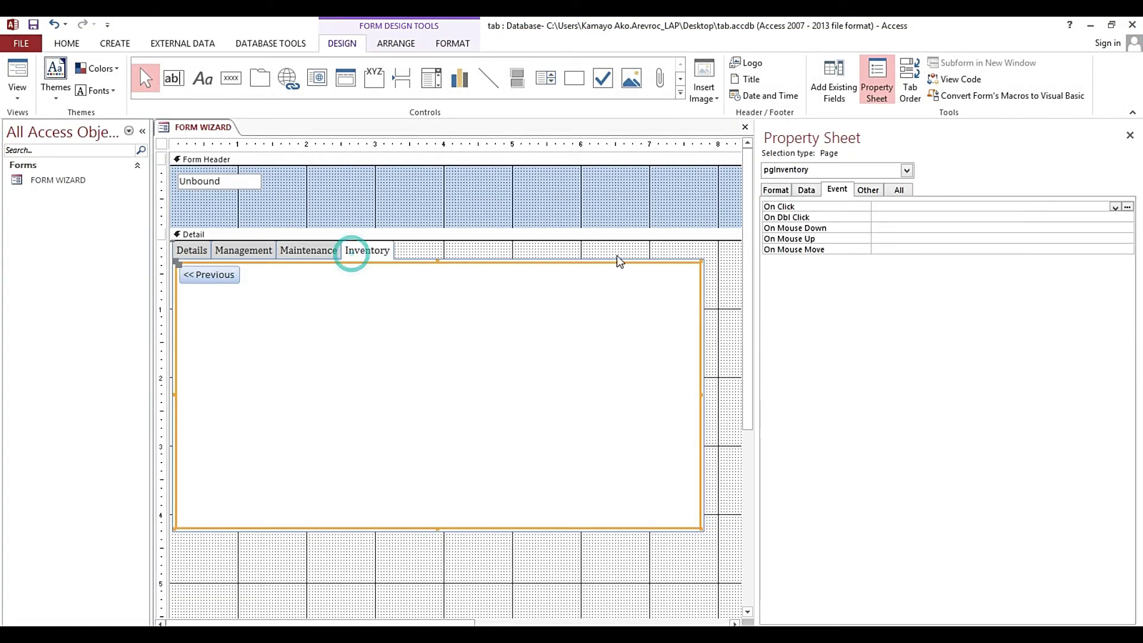
click(298, 253)
click(285, 277)
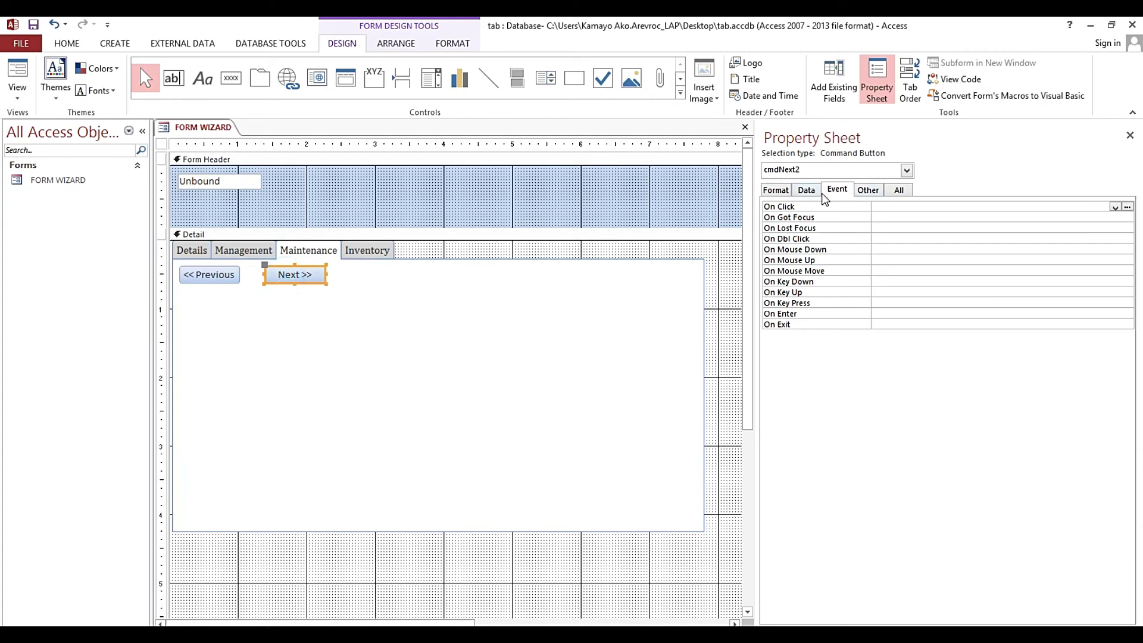
click(868, 190)
click(836, 190)
Step: Copy the code inside cmdPrevious1_Click, the Maintenance page's Previous button procedure, and close the code editor
click(222, 277)
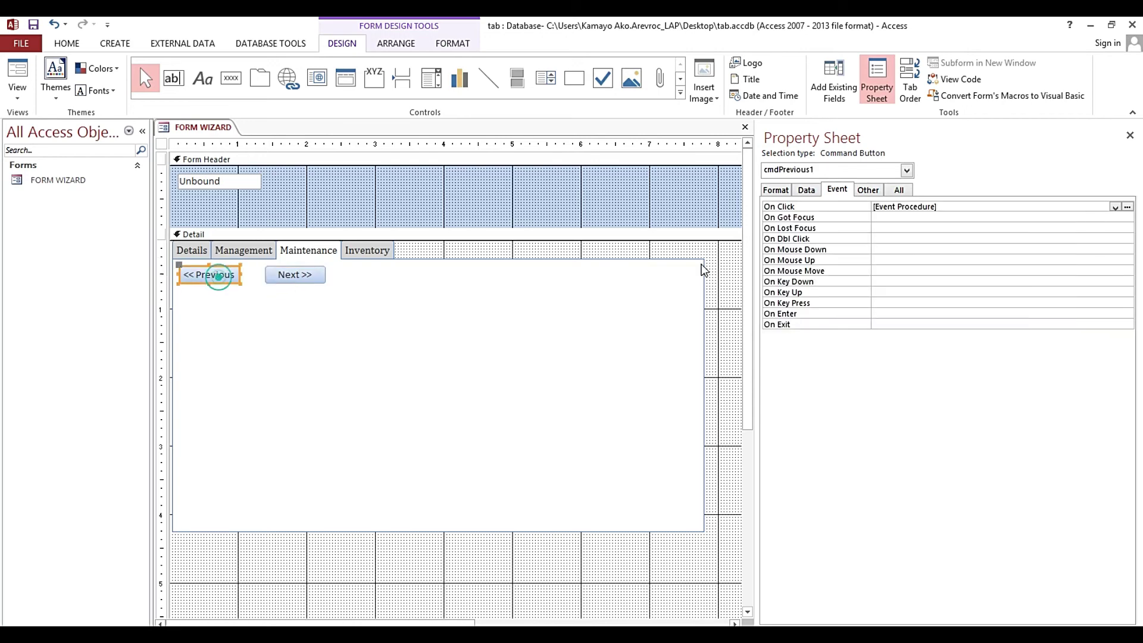
click(1125, 218)
click(1127, 217)
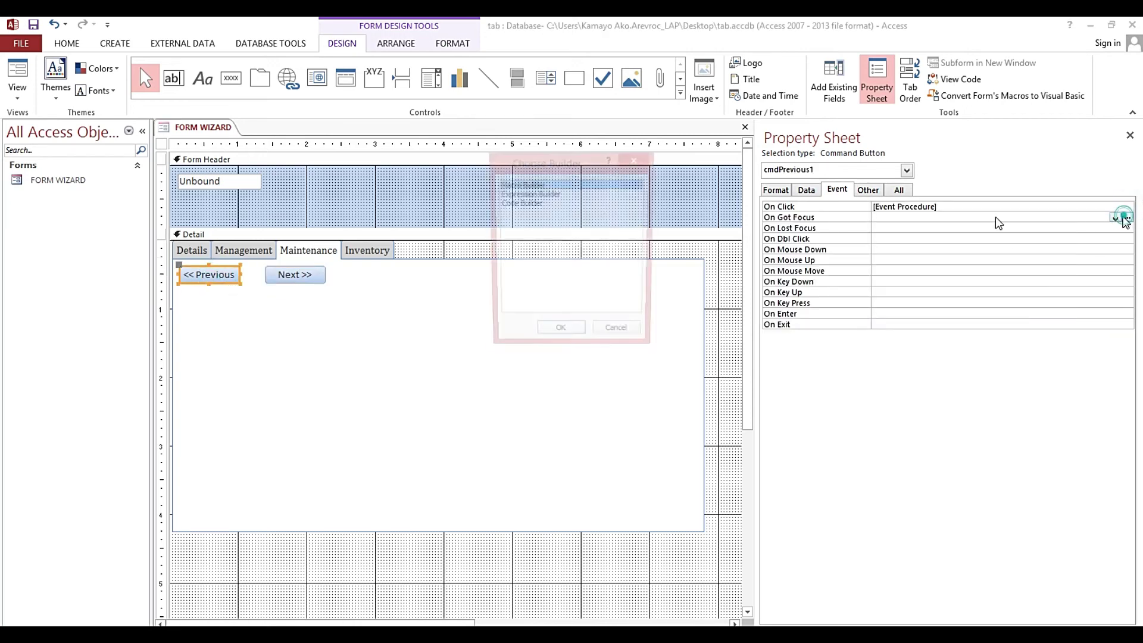
click(619, 336)
click(1004, 206)
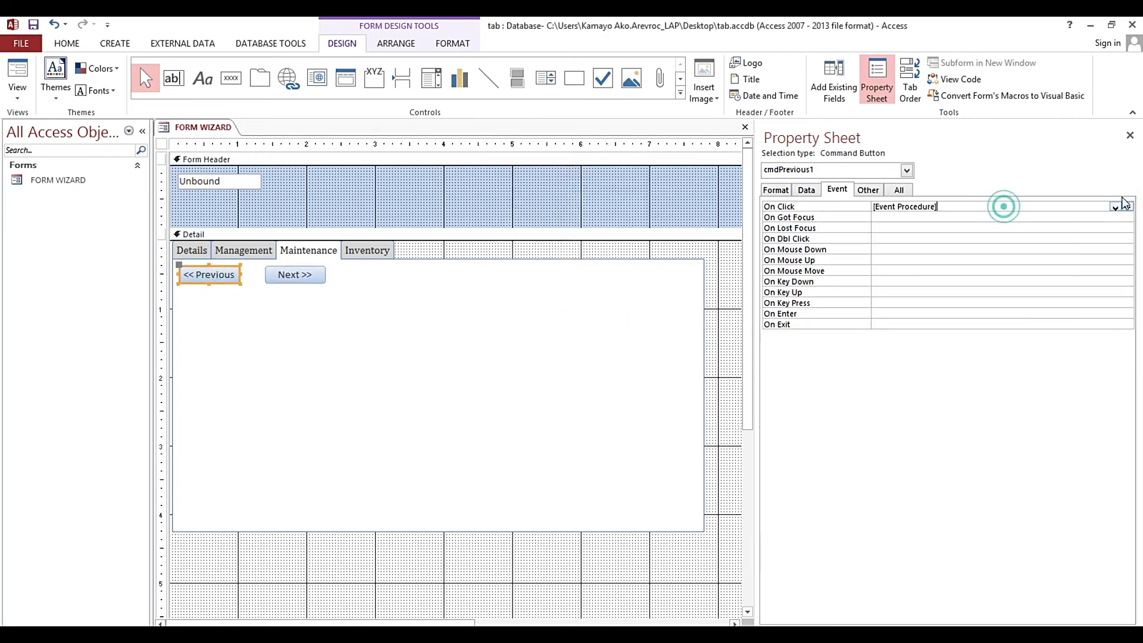
click(1124, 206)
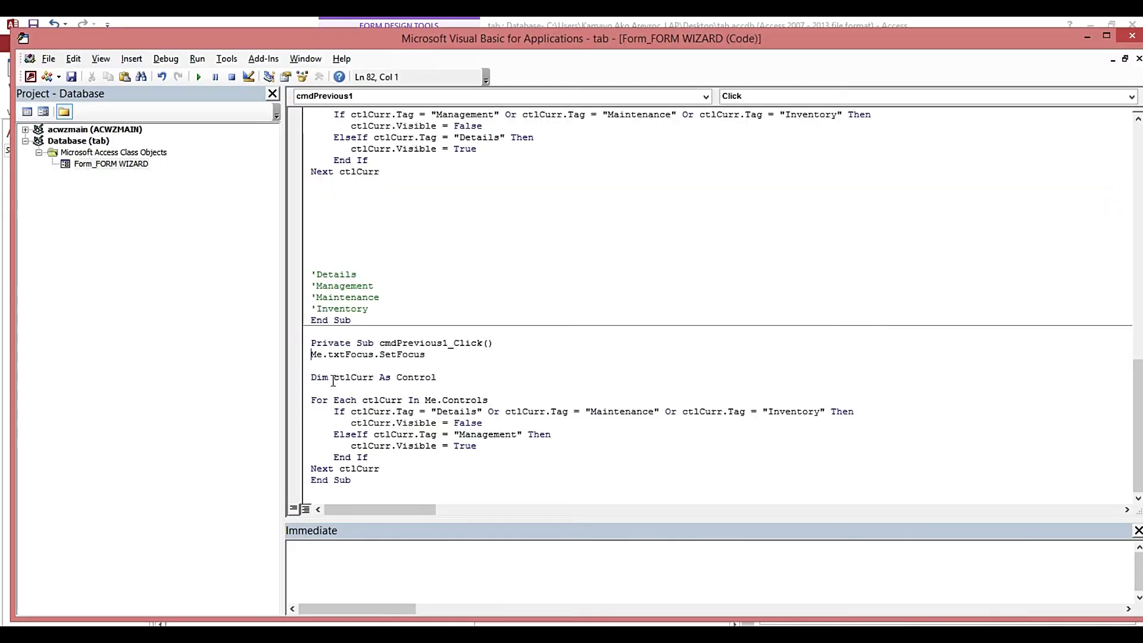
drag(312, 355, 454, 471)
key(ctrl+c)
click(1131, 37)
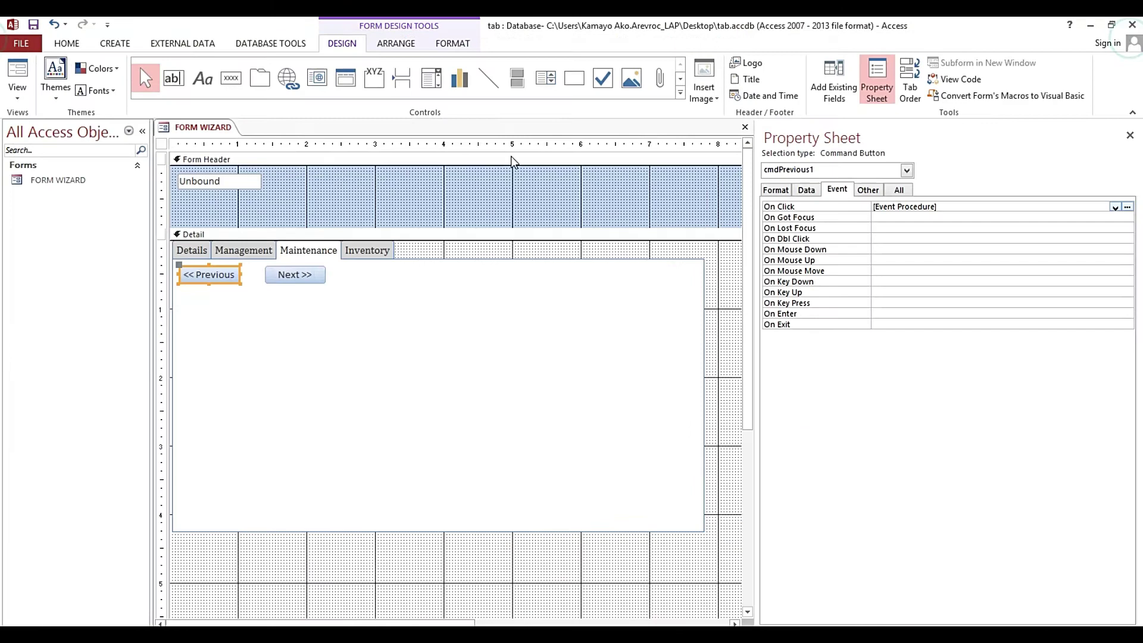
Step: Create an On Click event procedure for the Maintenance page's Next button and paste the copied cmdPrevious1_Click code into it
click(308, 274)
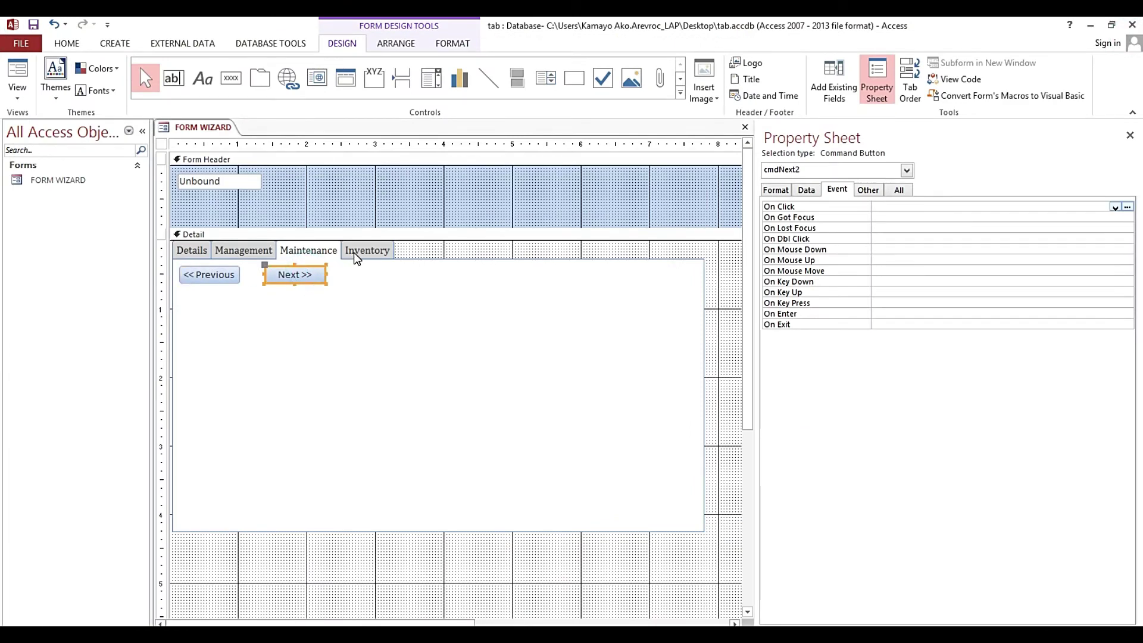
click(354, 252)
click(305, 257)
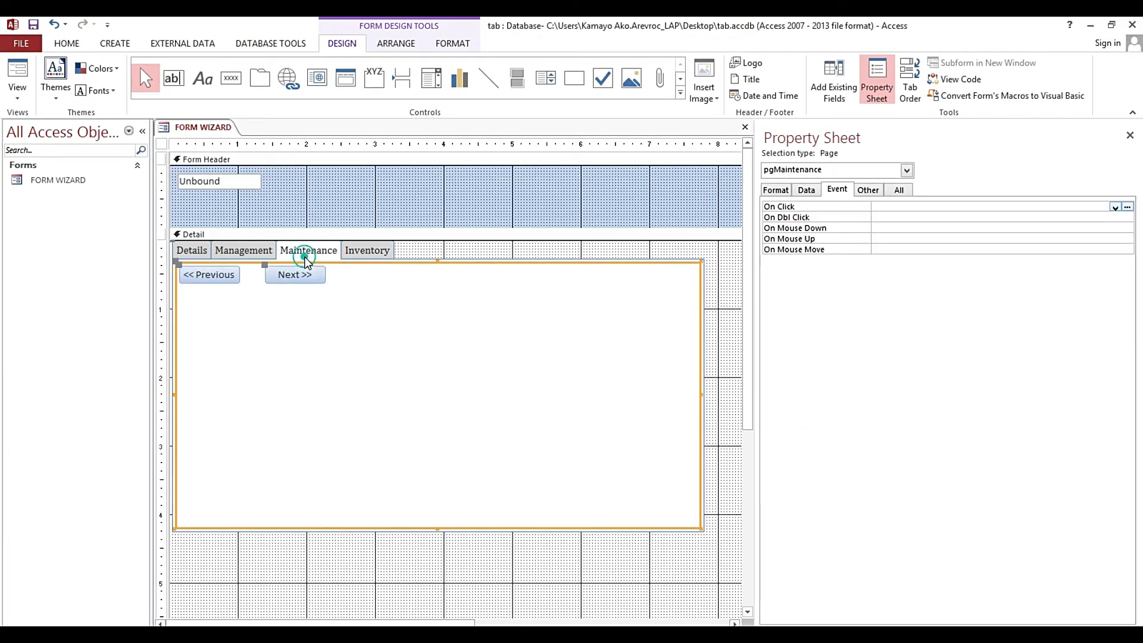
click(309, 276)
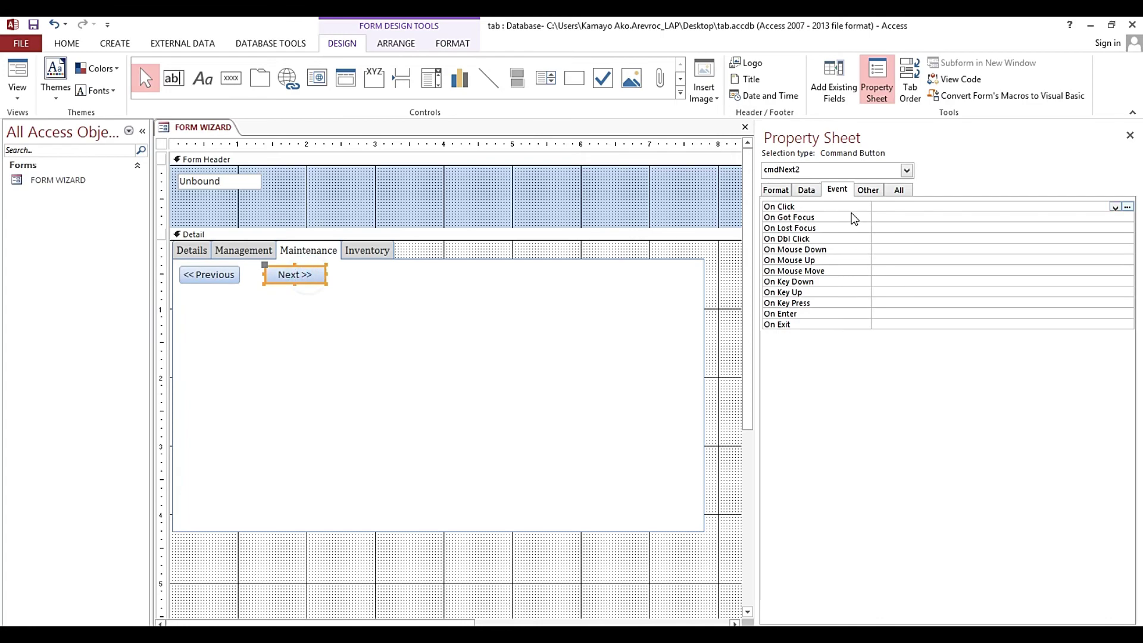
click(1115, 207)
click(1112, 216)
click(1127, 206)
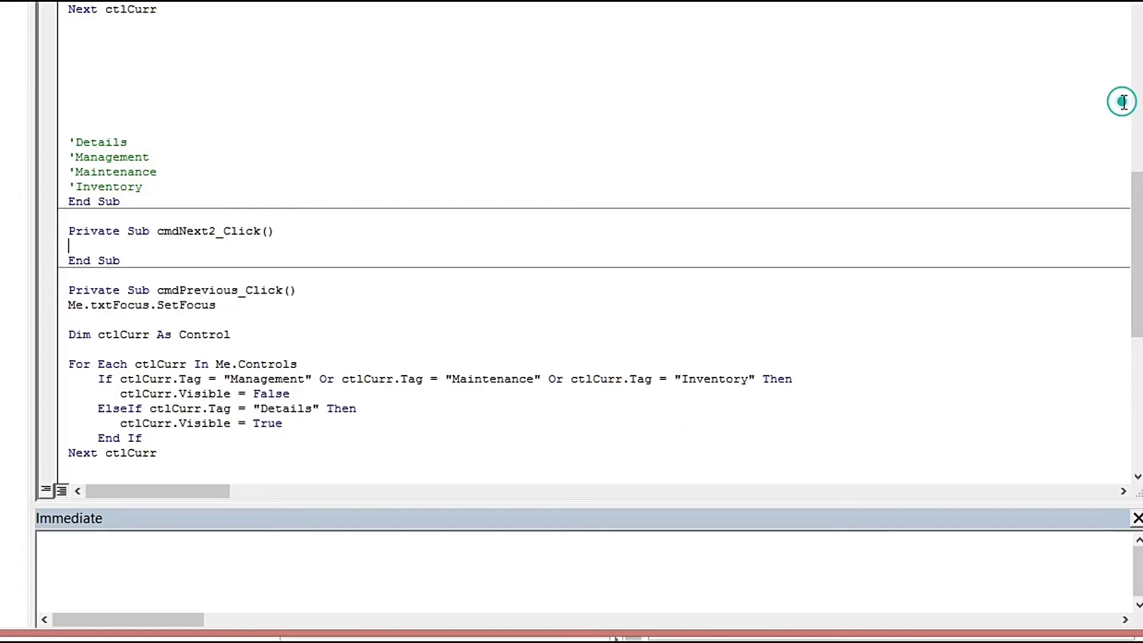
key(ctrl+v)
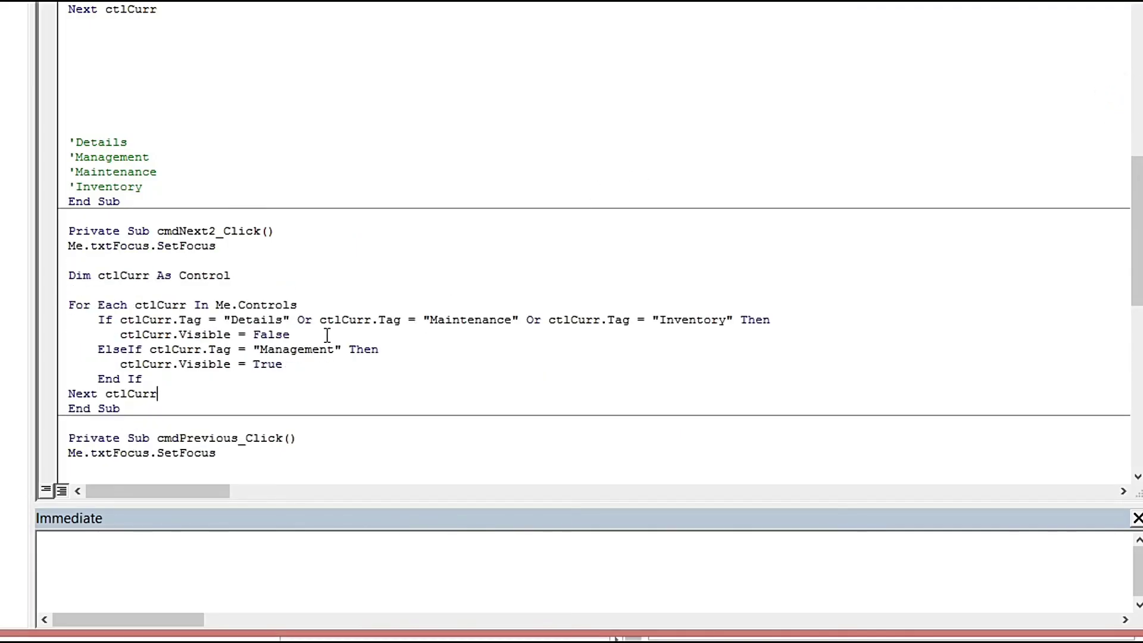
Step: Replace the ElseIf tag in cmdNext2_Click with "Inventory", copied from the If line
drag(661, 320, 725, 320)
key(ctrl+c)
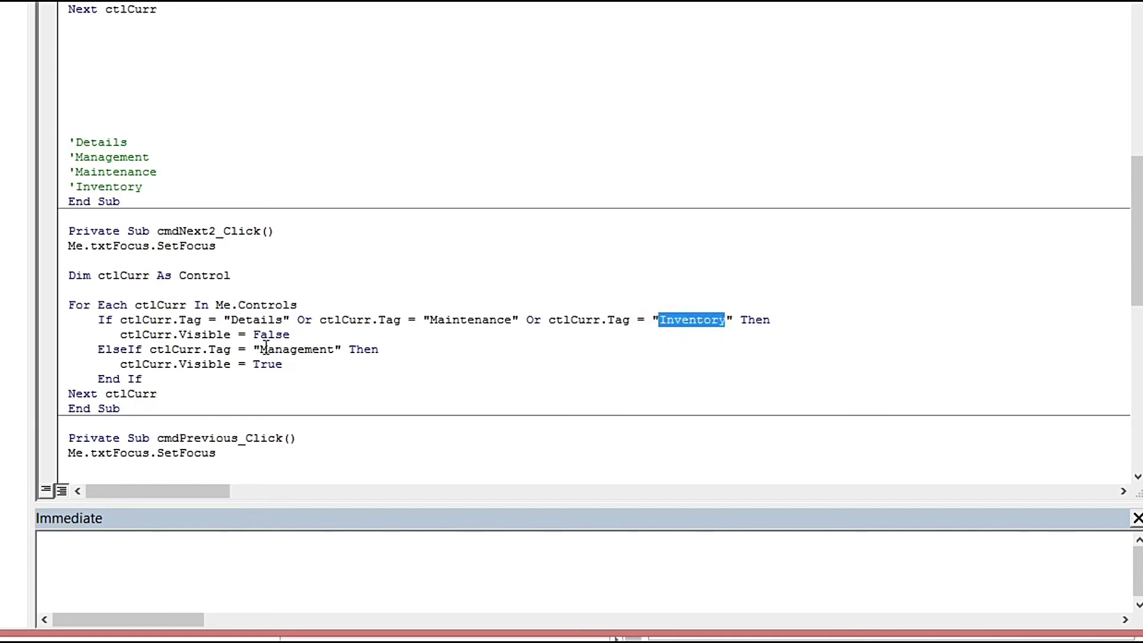
drag(261, 349, 334, 351)
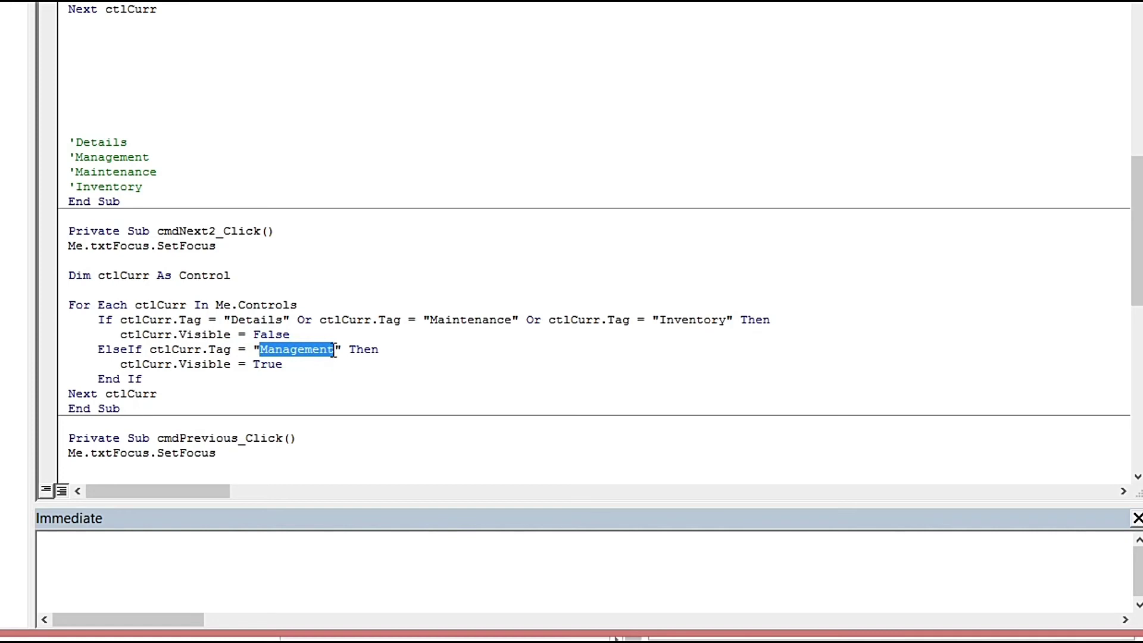
key(ctrl+v)
Step: Change the third tag tested in the If condition of cmdNext2_Click to "Management" and select the code inside the procedure
double_click(662, 320)
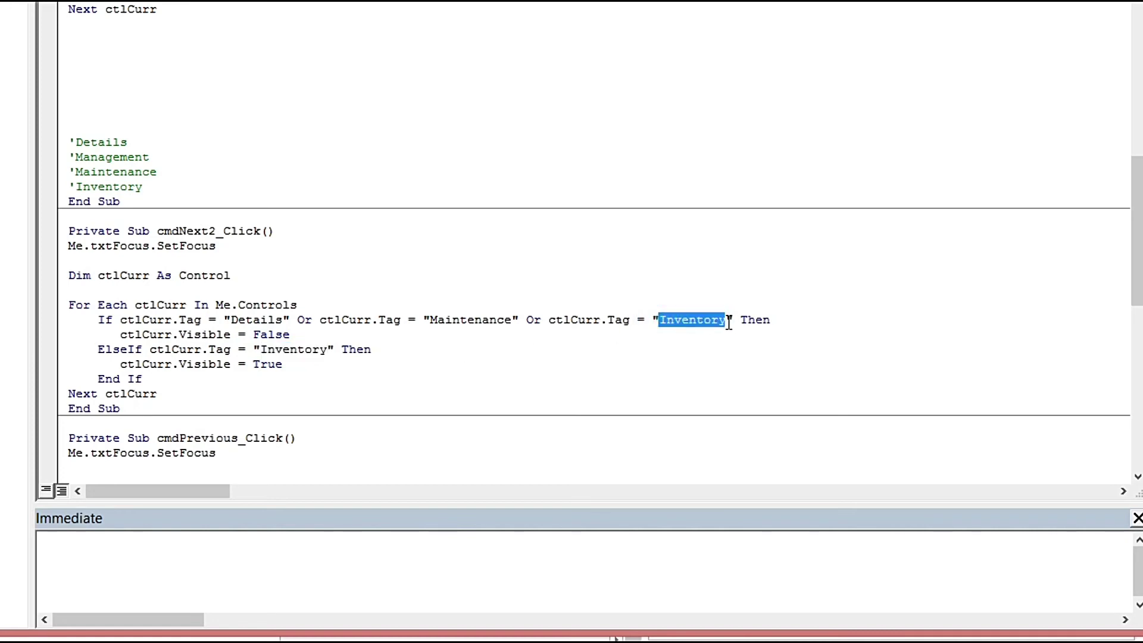
text(Mana)
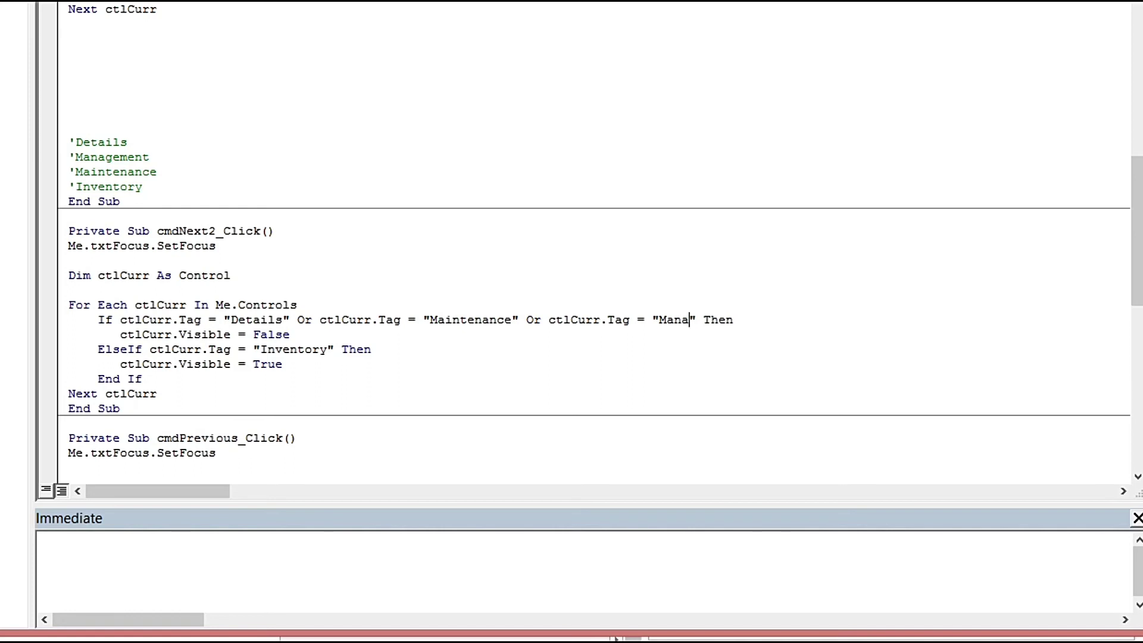
text(gement)
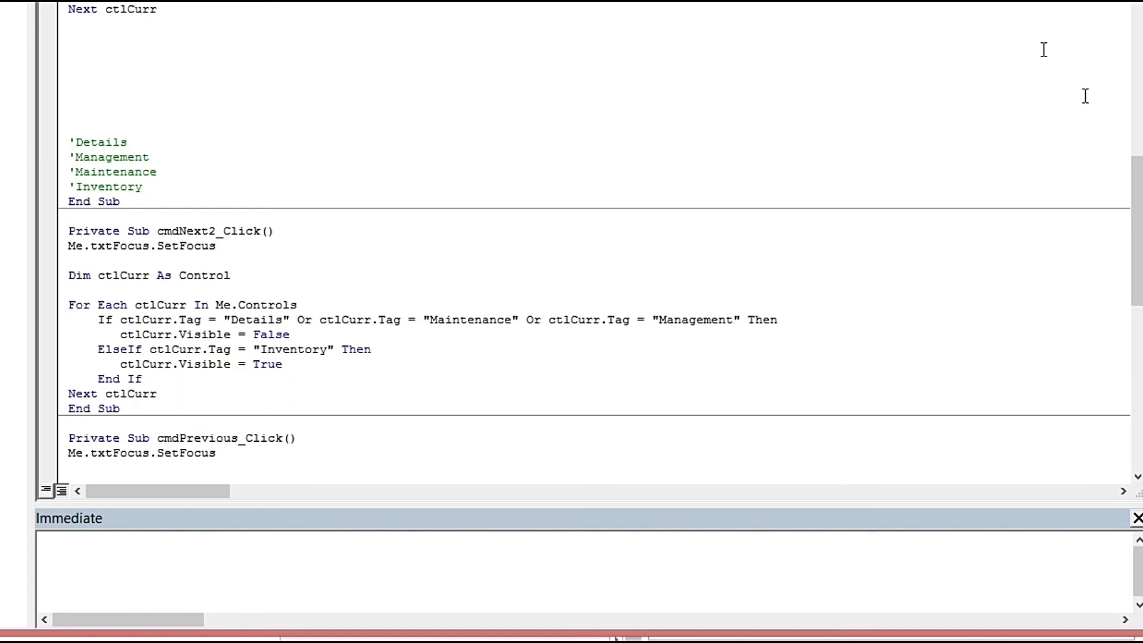
drag(69, 247, 235, 398)
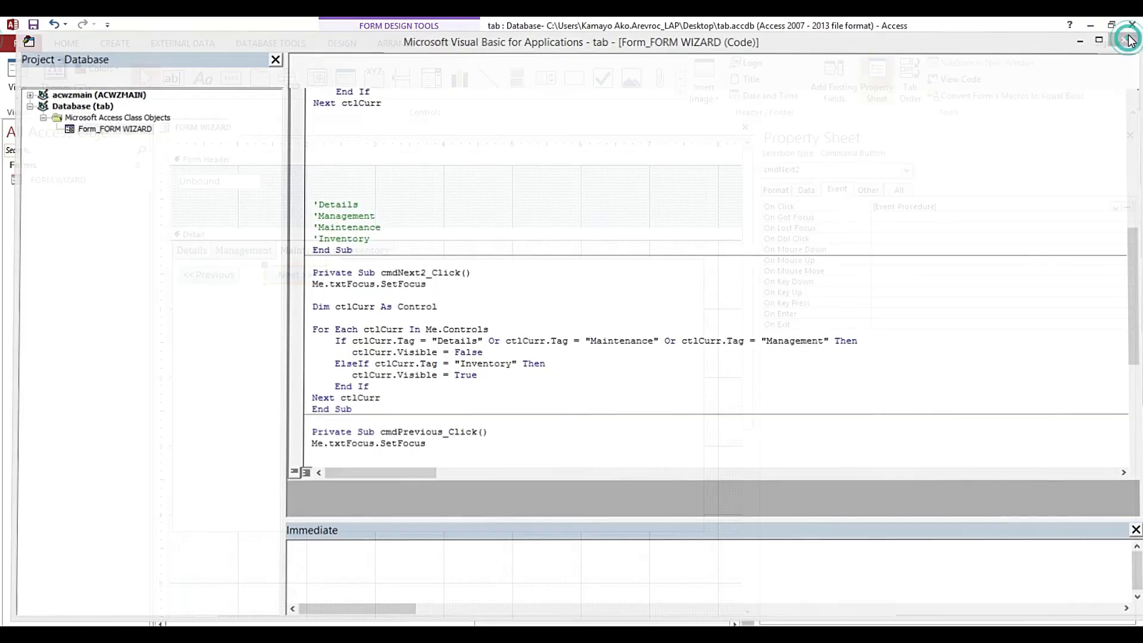
Step: Create an On Click event procedure for the Inventory page's Previous button and paste the copied cmdNext2_Click code into it
click(1132, 44)
click(360, 251)
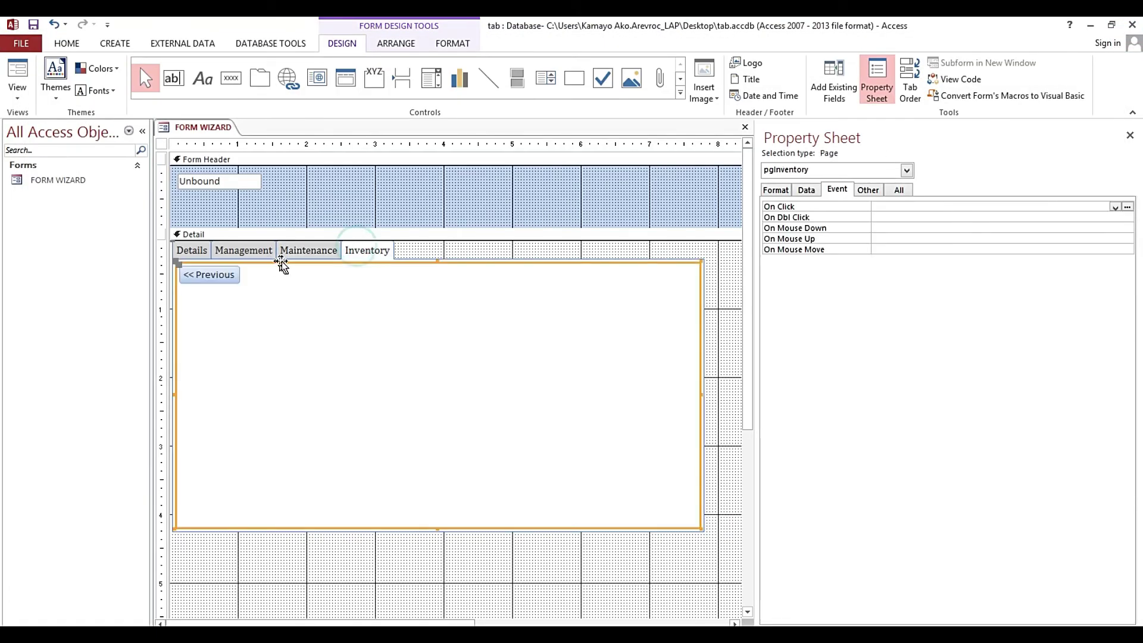
click(220, 277)
click(295, 253)
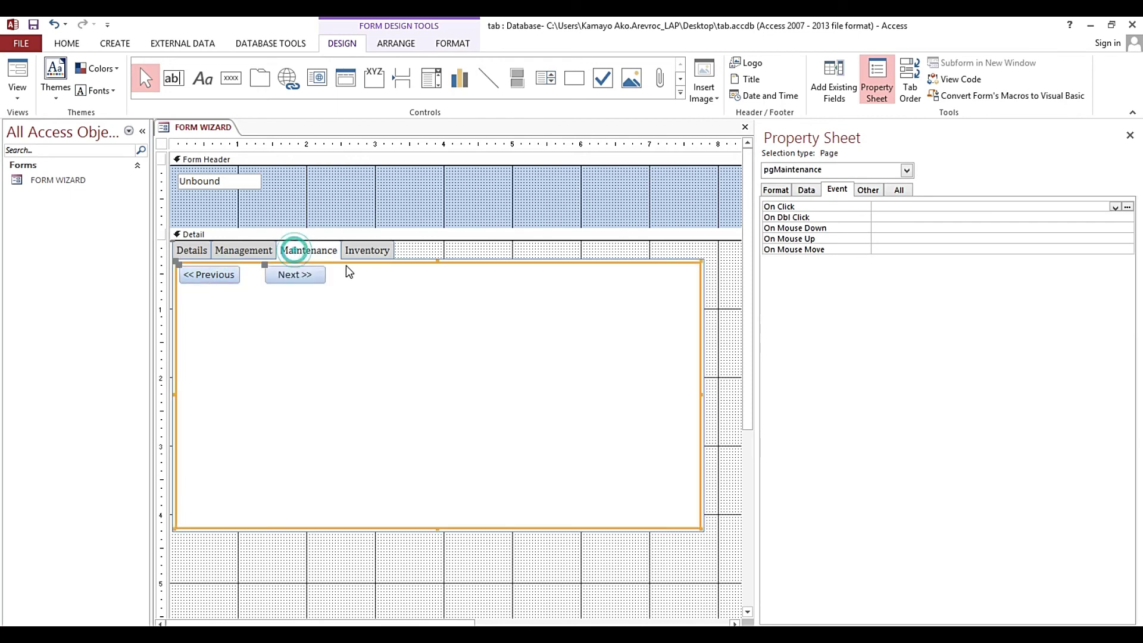
click(365, 251)
click(217, 275)
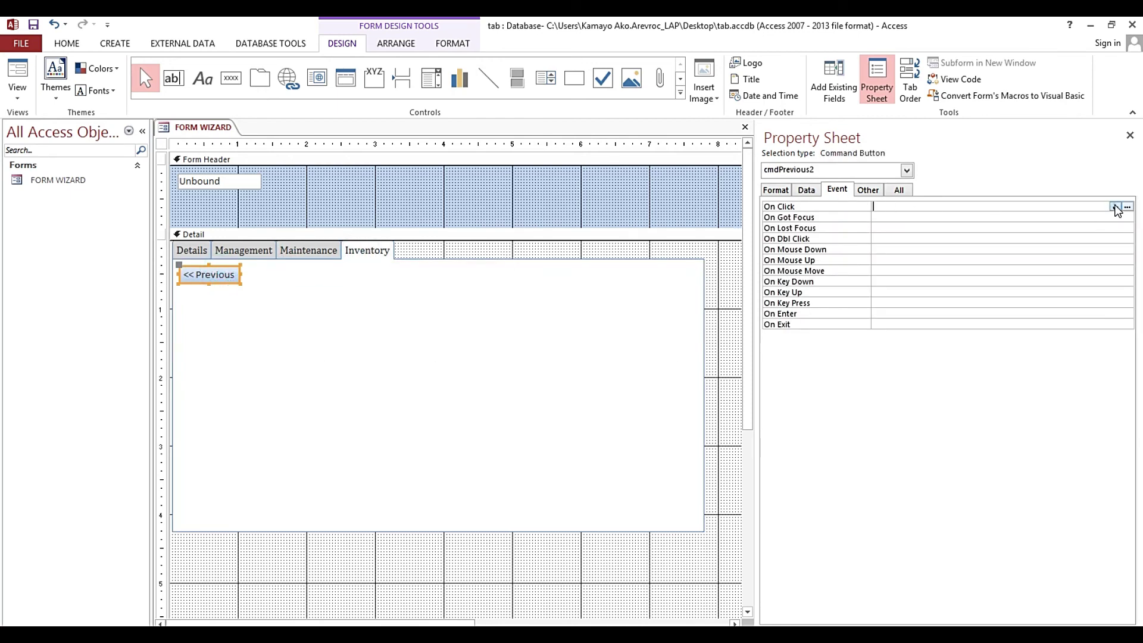
click(1115, 206)
click(1100, 215)
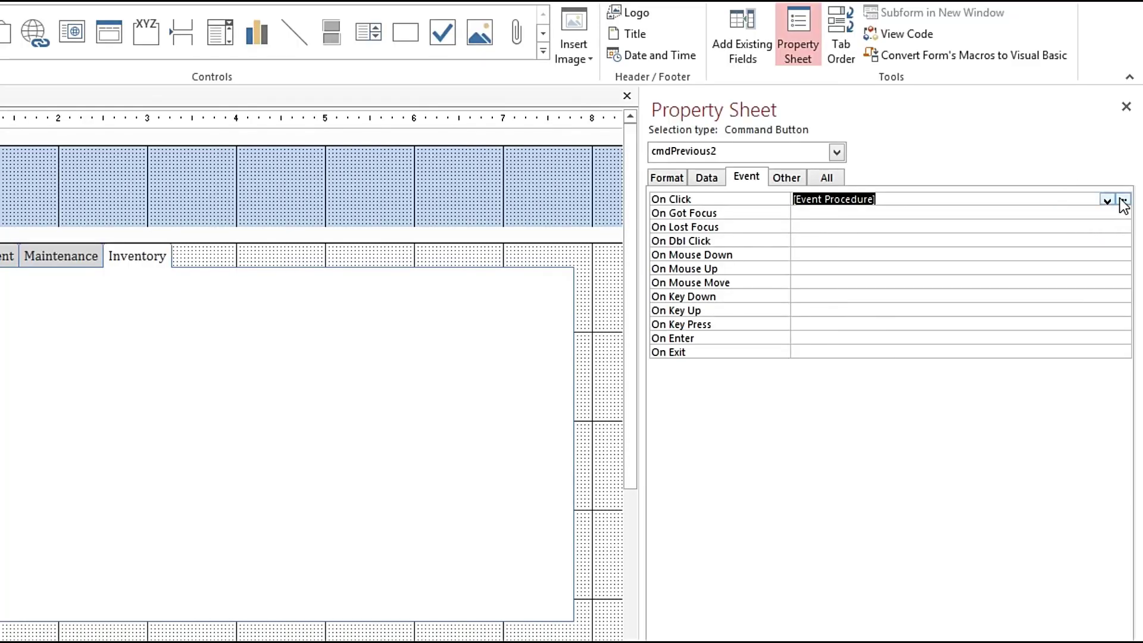
click(1123, 202)
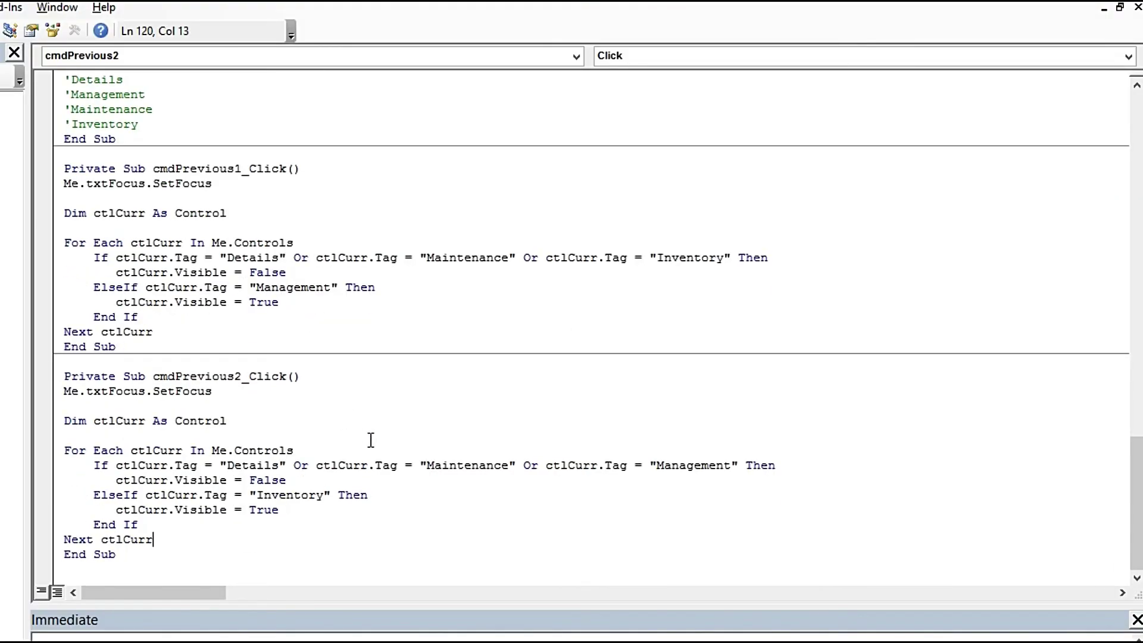
Step: Replace the ElseIf tag in cmdPrevious2_Click with "Maintenance", copied from the If line
drag(426, 465, 509, 469)
key(ctrl+c)
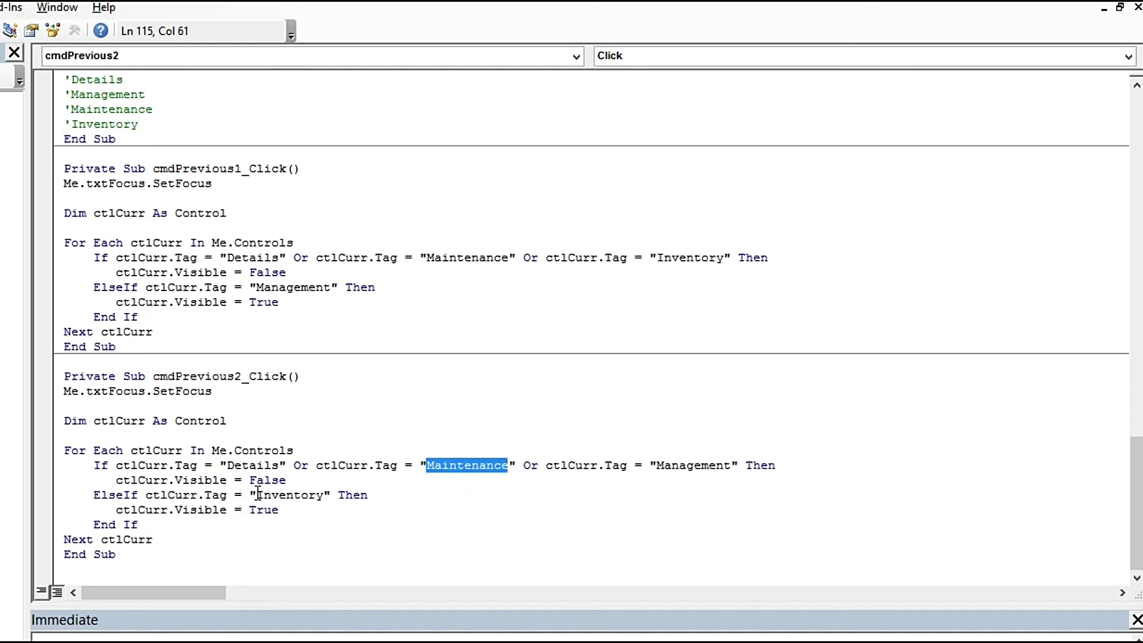
drag(257, 494, 321, 495)
key(ctrl+v)
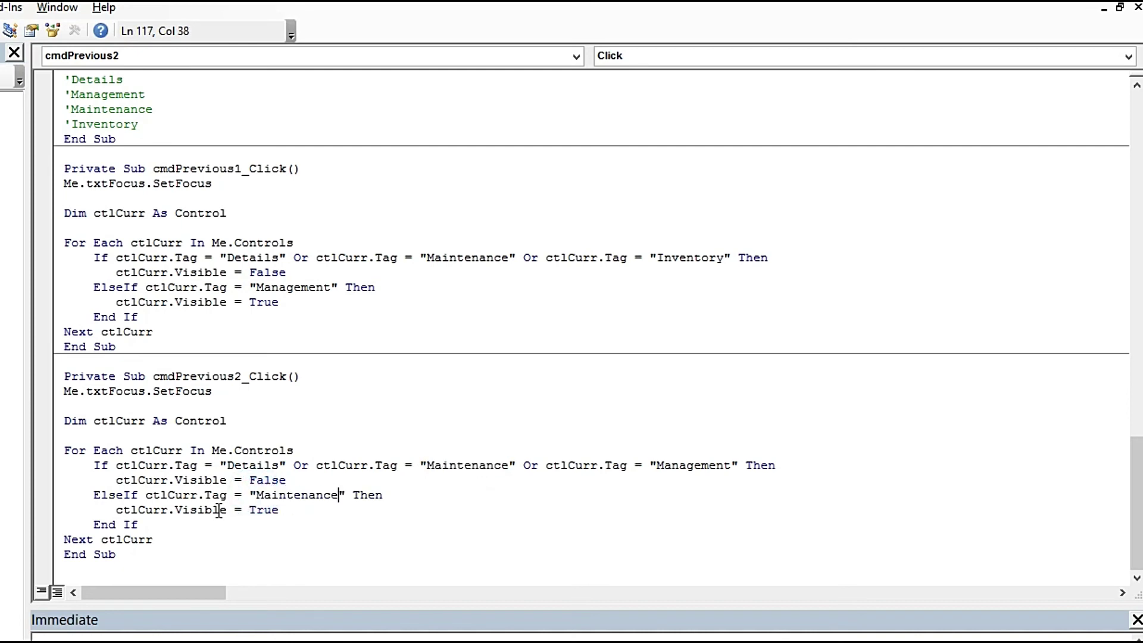
Step: Change the second tag tested in the If condition of cmdPrevious2_Click to "Inventory"
click(427, 468)
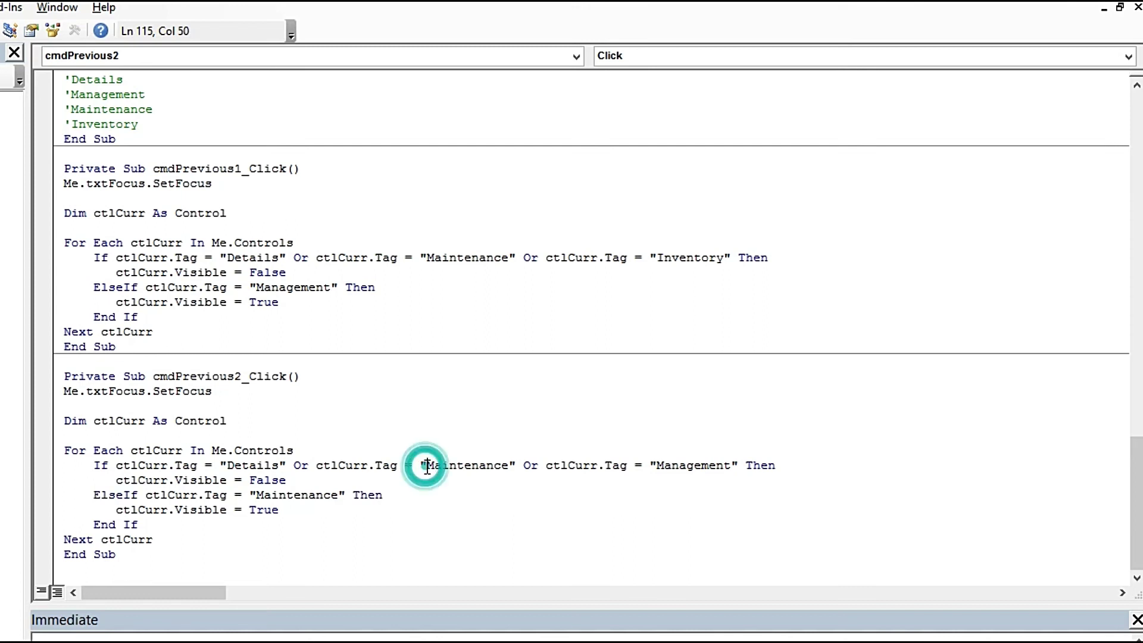
drag(426, 467, 434, 468)
click(431, 376)
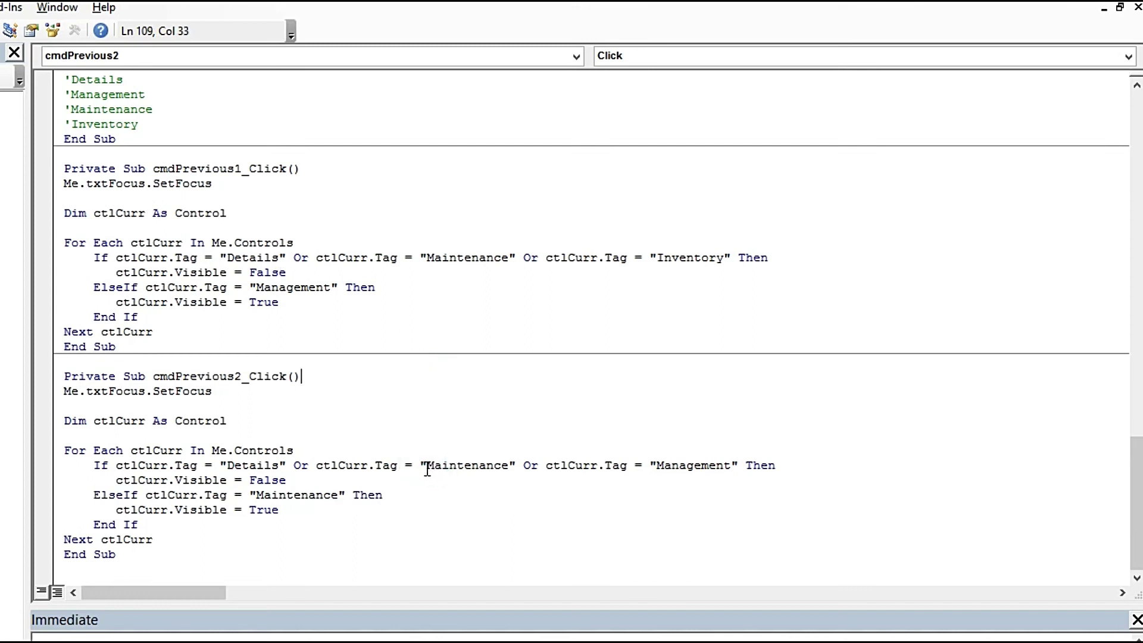
drag(427, 467, 509, 468)
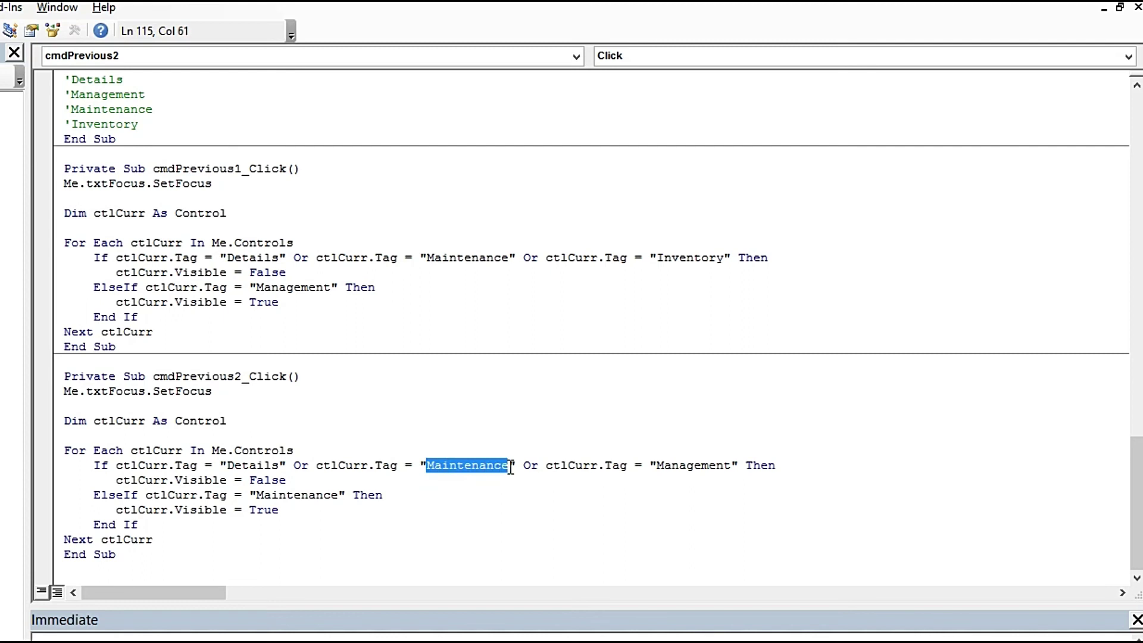
text(In)
key(BackSpace)
text(nv)
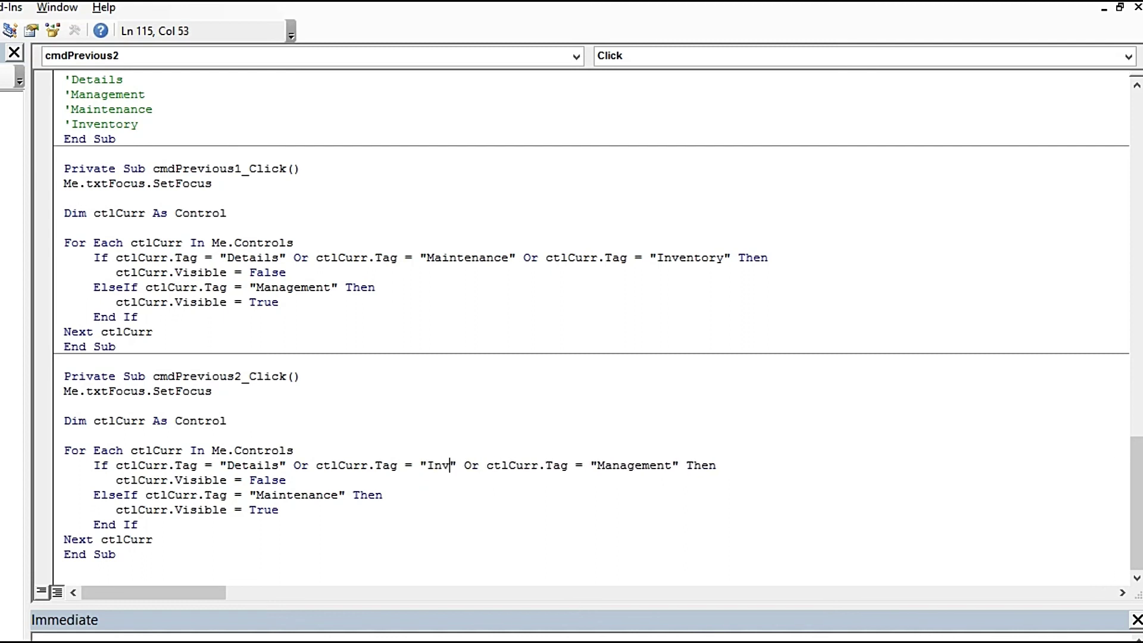
text(entory)
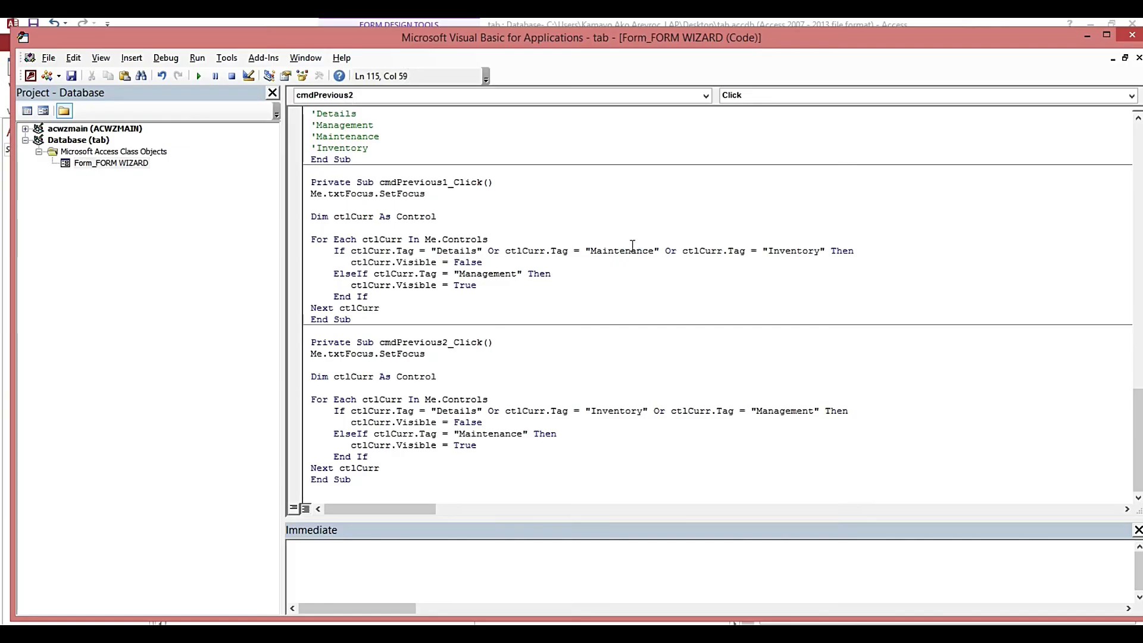
Step: Save the form's VBA code, compile the database and close the code editor
click(480, 258)
click(71, 75)
click(166, 58)
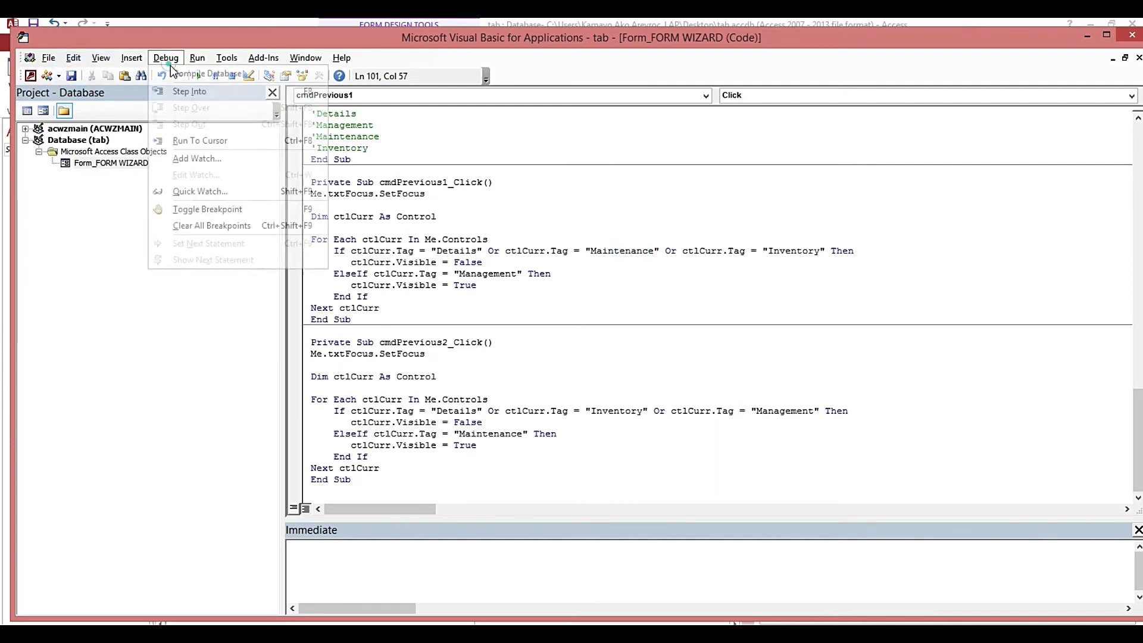
click(178, 73)
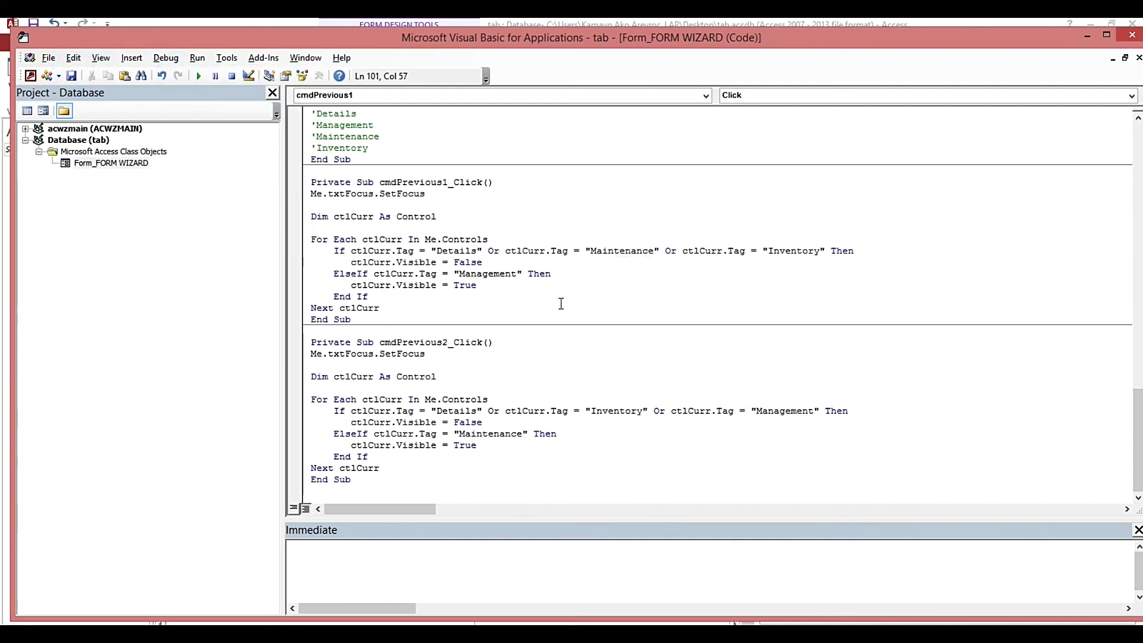
click(1132, 35)
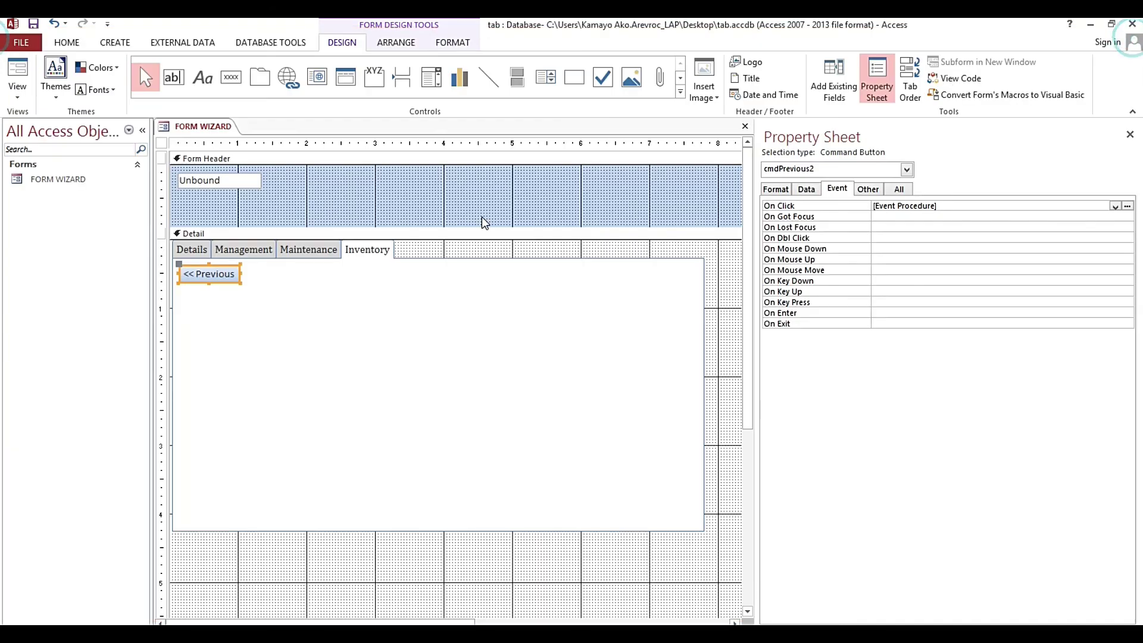
Step: Test the Next and Previous buttons across the wizard pages in Form View, then return the form to Design View
click(19, 68)
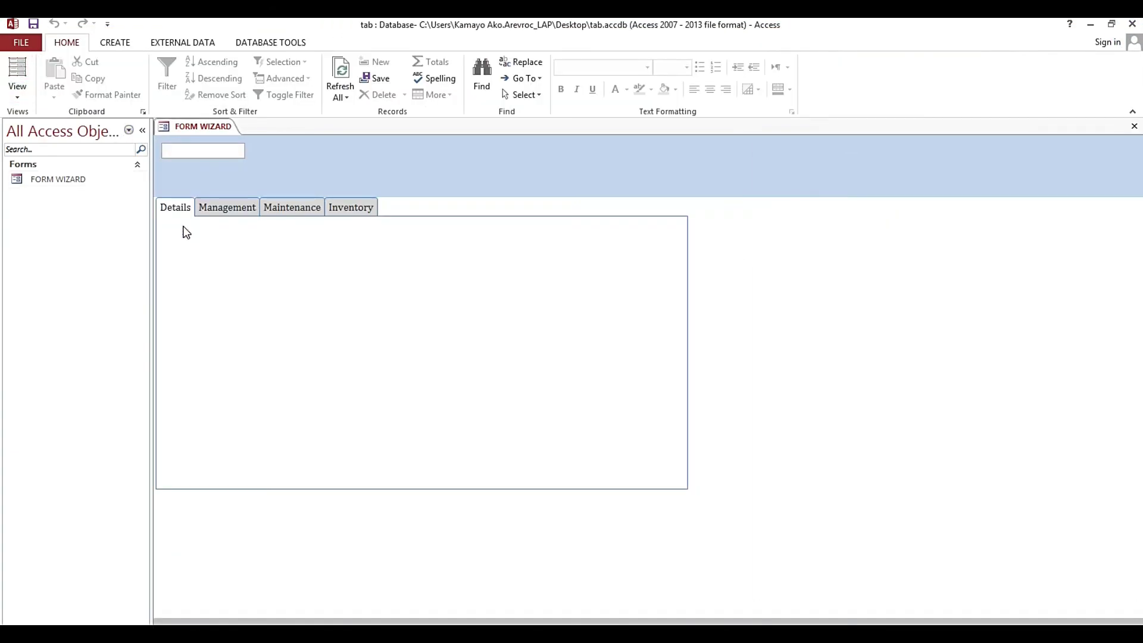
click(186, 232)
click(186, 232)
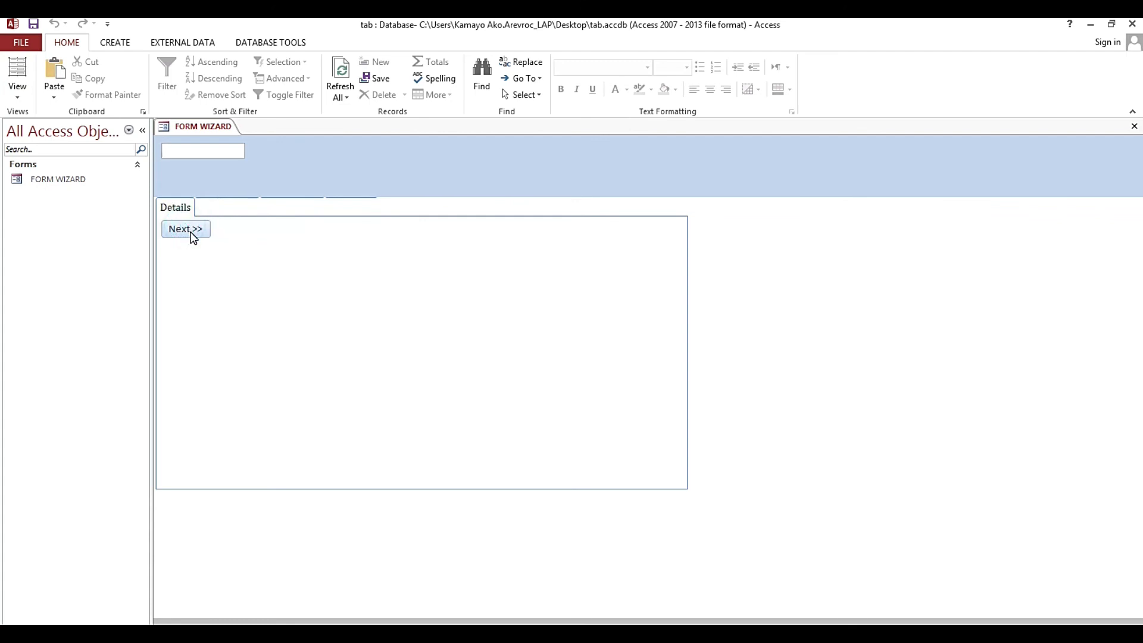
click(193, 234)
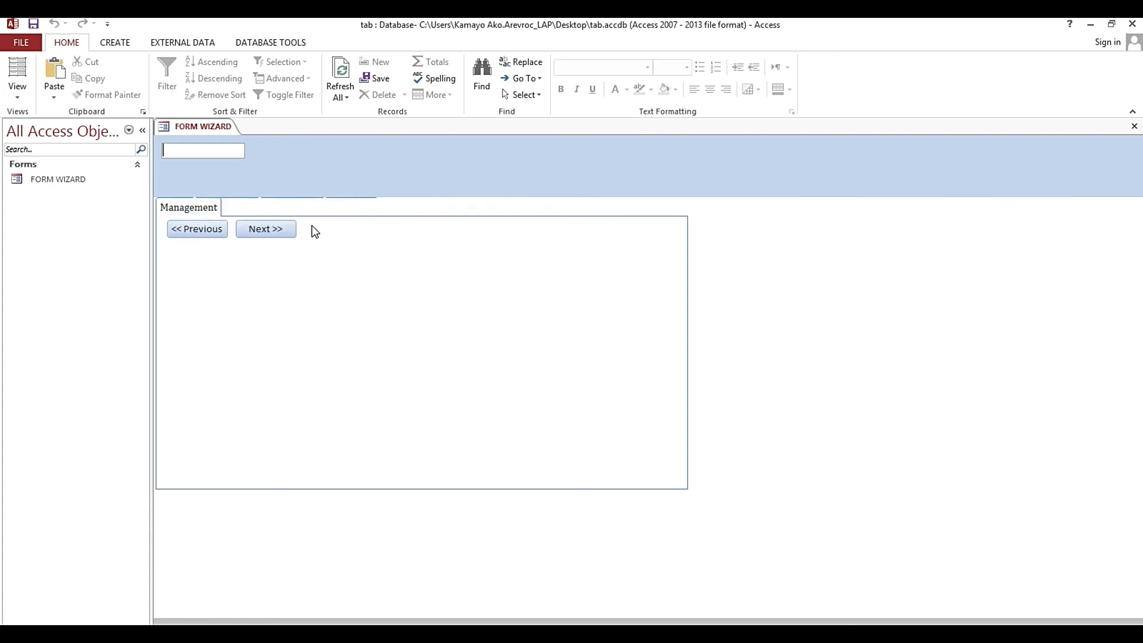
click(274, 232)
click(191, 236)
click(267, 233)
click(277, 231)
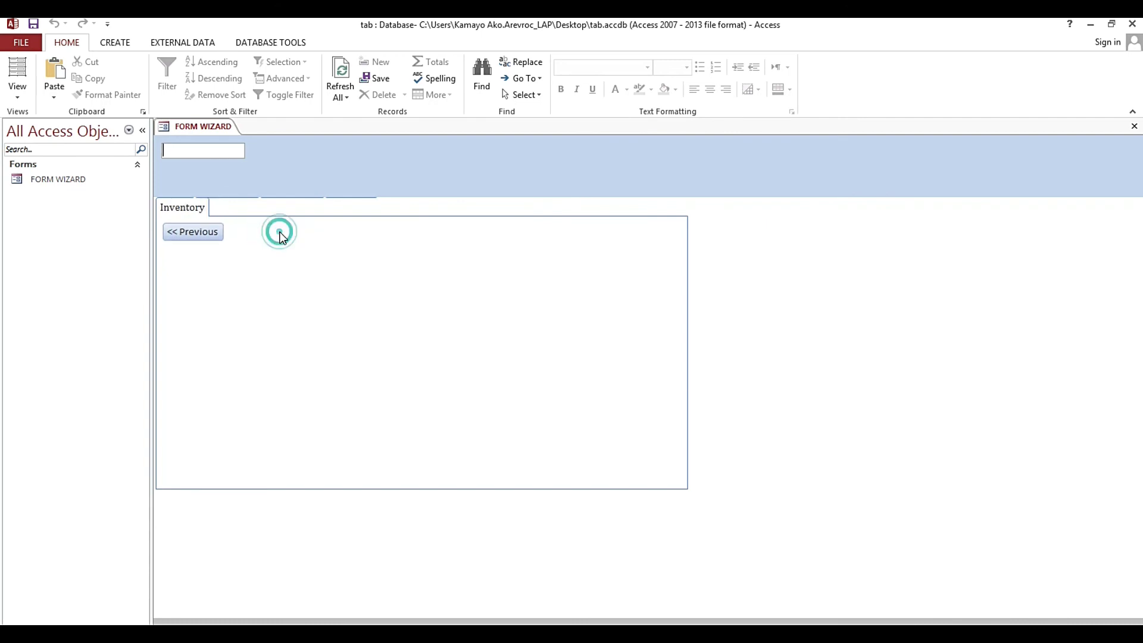
click(201, 236)
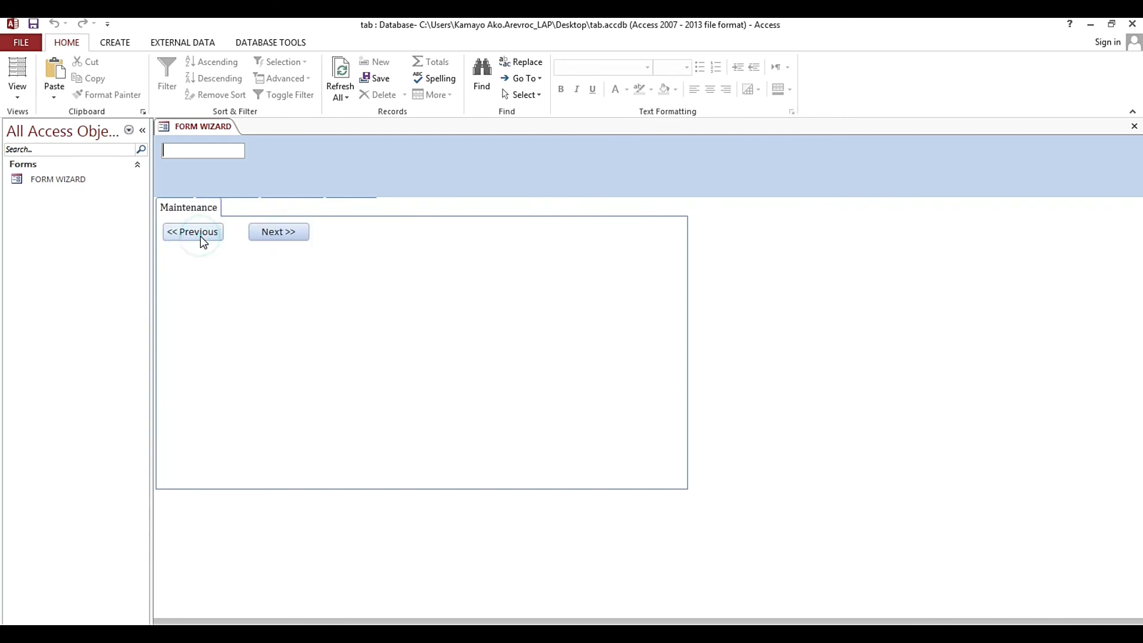
right_click(338, 247)
right_click(253, 125)
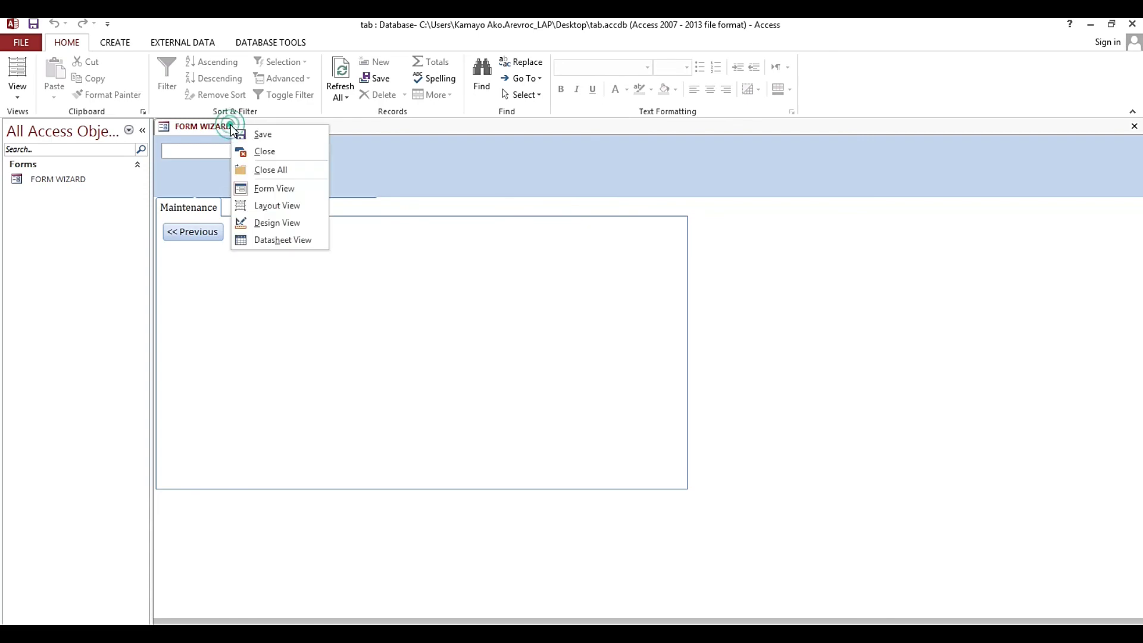
click(274, 227)
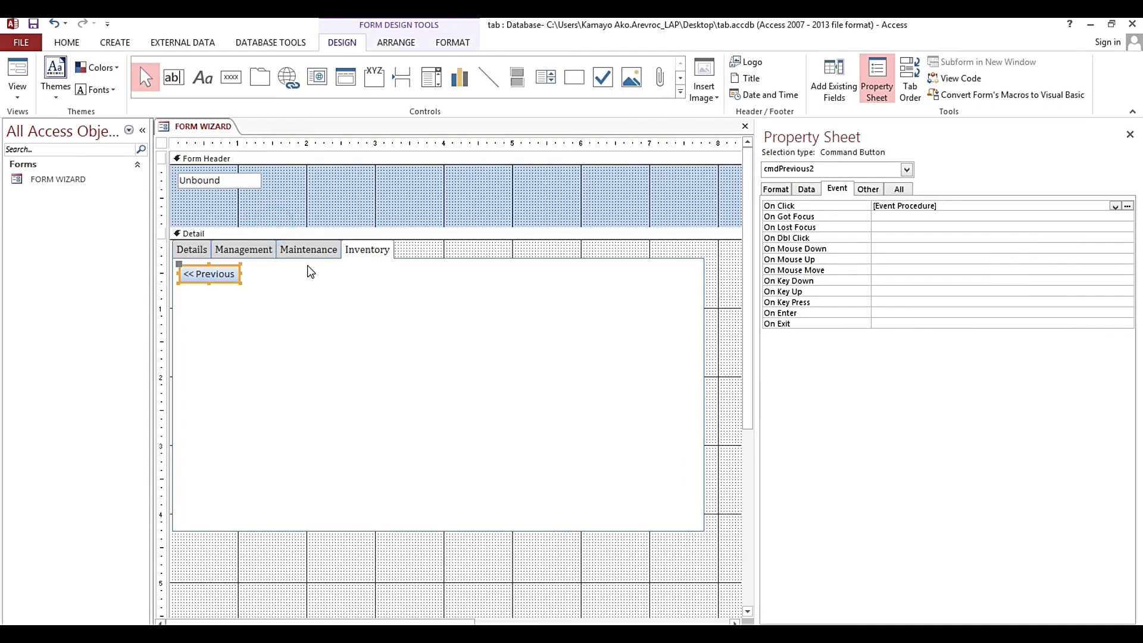
Step: Reopen the form in Form View and check each of the four pages through its tab
scroll(310, 271, down, 3)
click(18, 69)
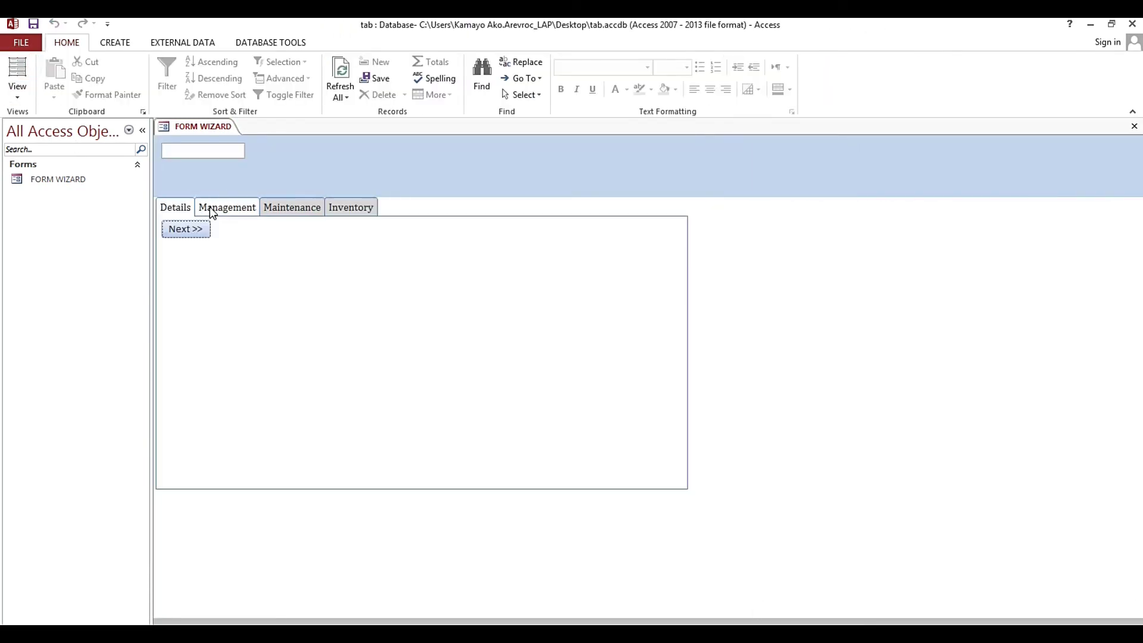
click(226, 207)
click(291, 206)
click(349, 207)
click(299, 207)
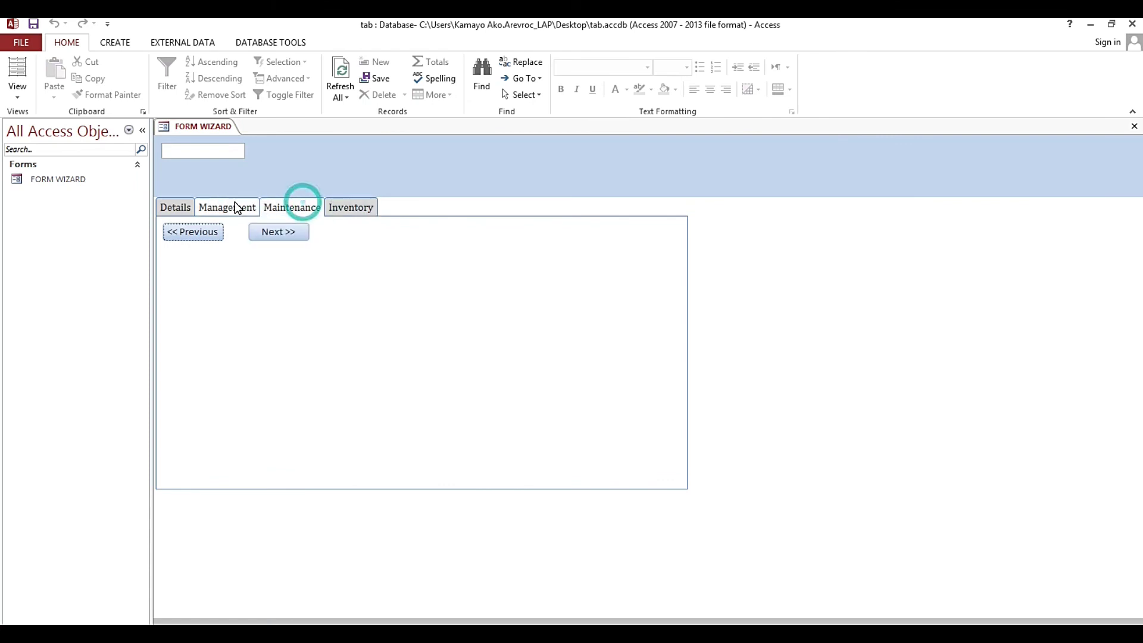
click(231, 207)
click(175, 206)
click(334, 209)
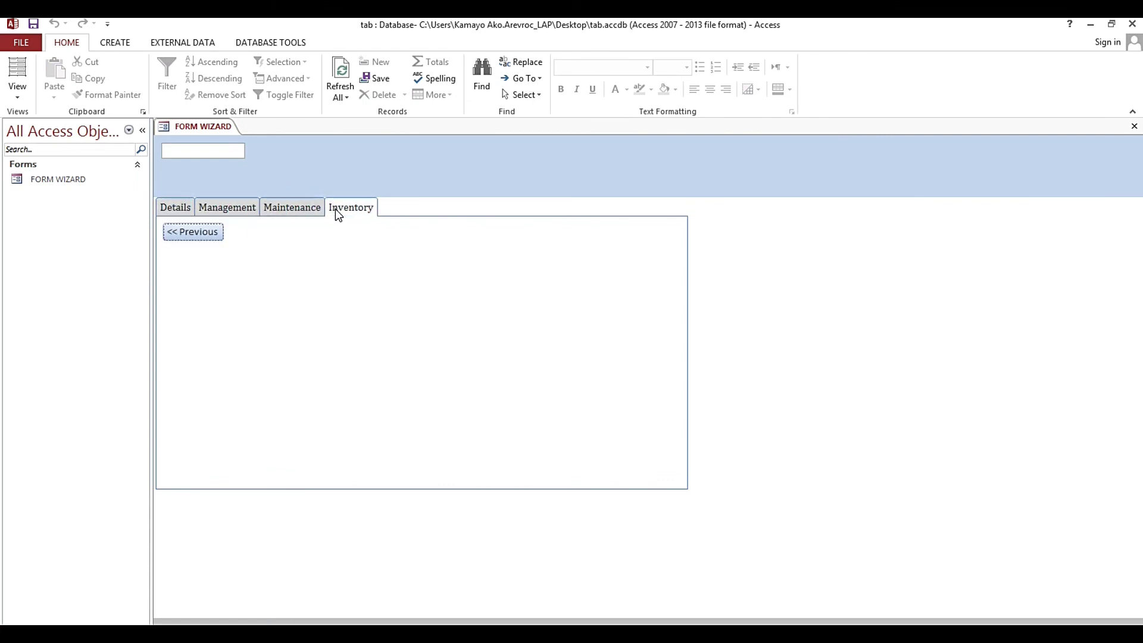
Step: Return to Design View and set the tab control's Style property to None
right_click(406, 251)
right_click(159, 125)
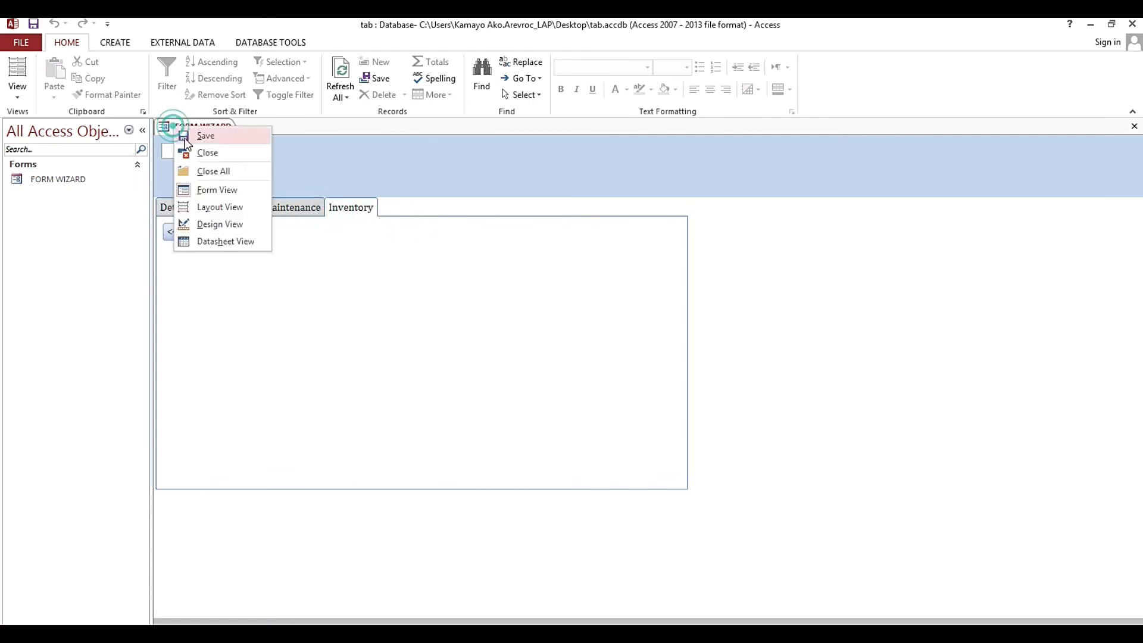
click(217, 222)
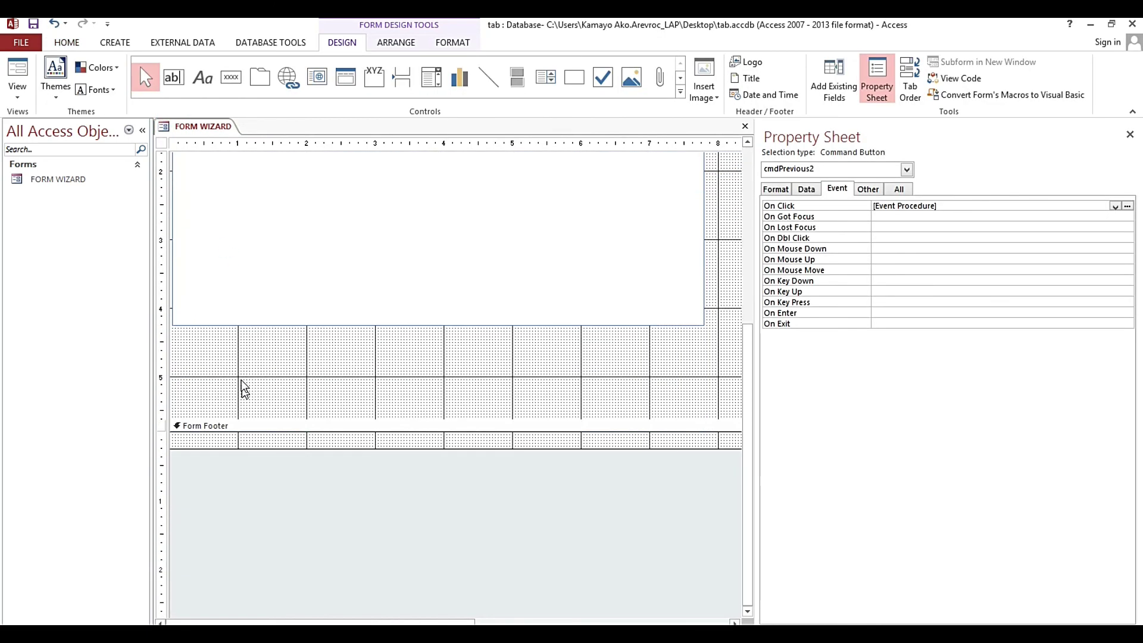
click(242, 387)
click(413, 289)
click(777, 189)
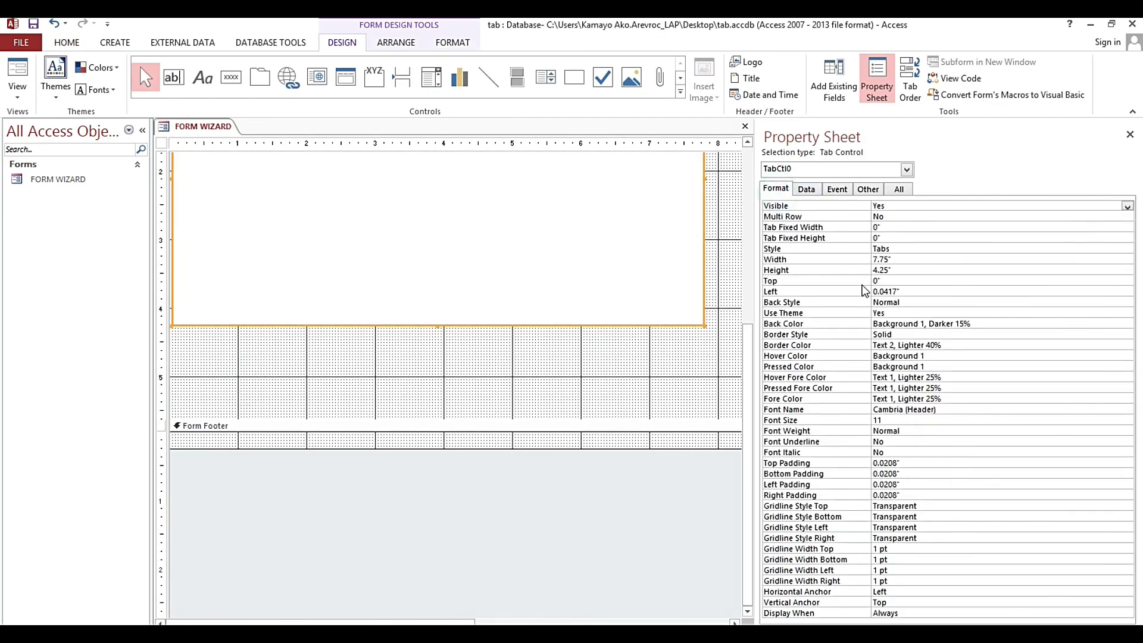
click(897, 248)
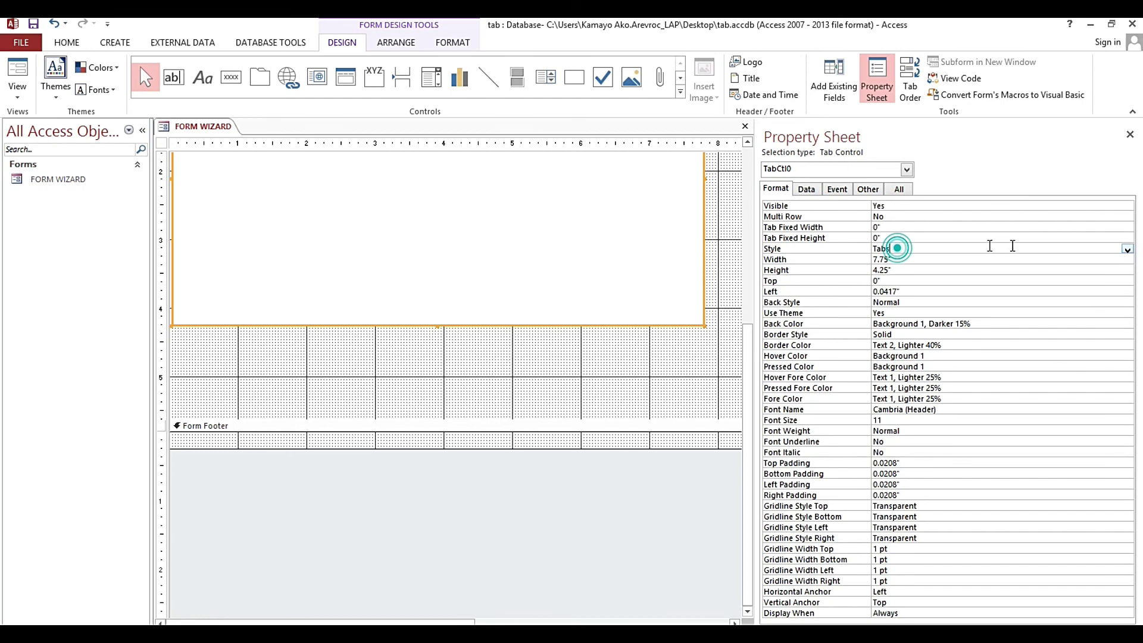
click(1127, 249)
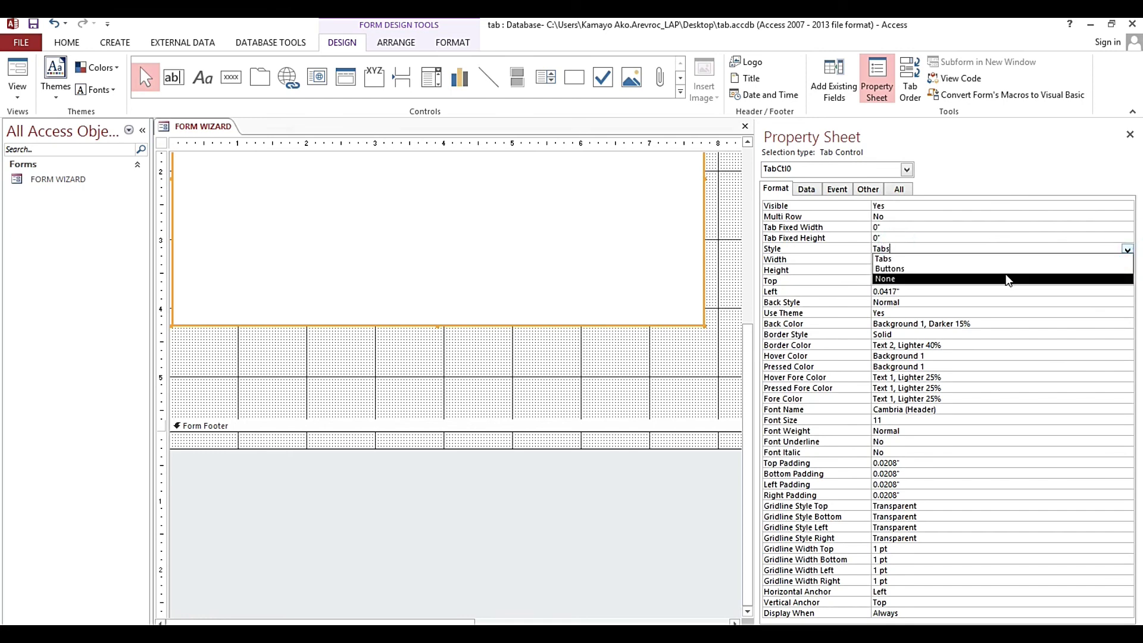
click(1009, 273)
click(615, 388)
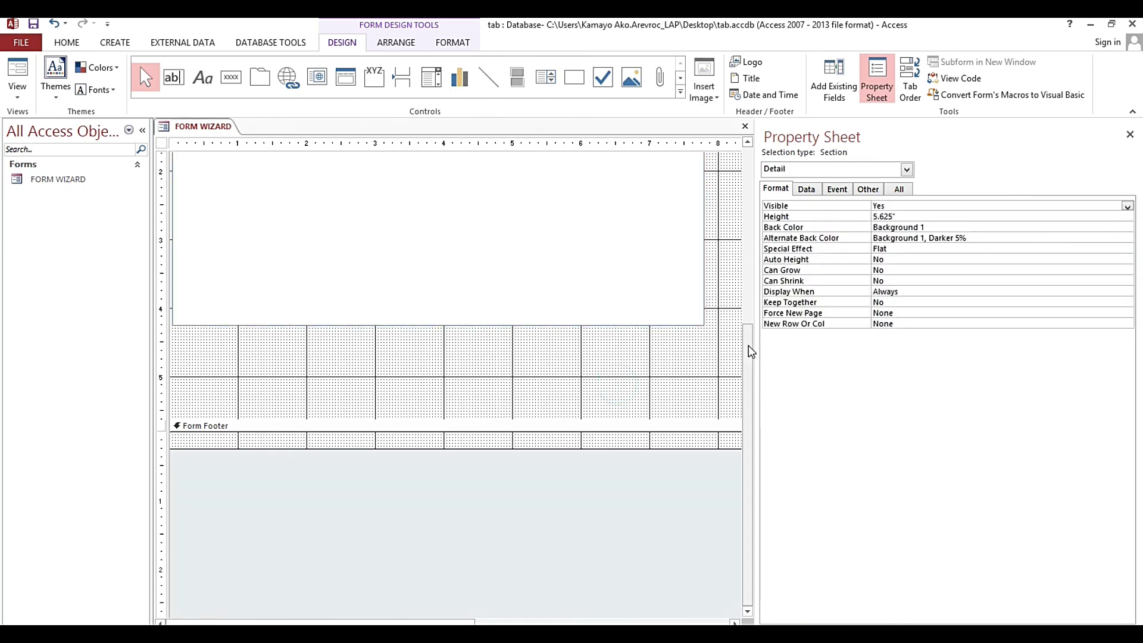
Step: Move the txtFocus text box to the form header's top-left corner and set its width and height to 0
scroll(747, 345, up, 3)
drag(221, 187, 214, 179)
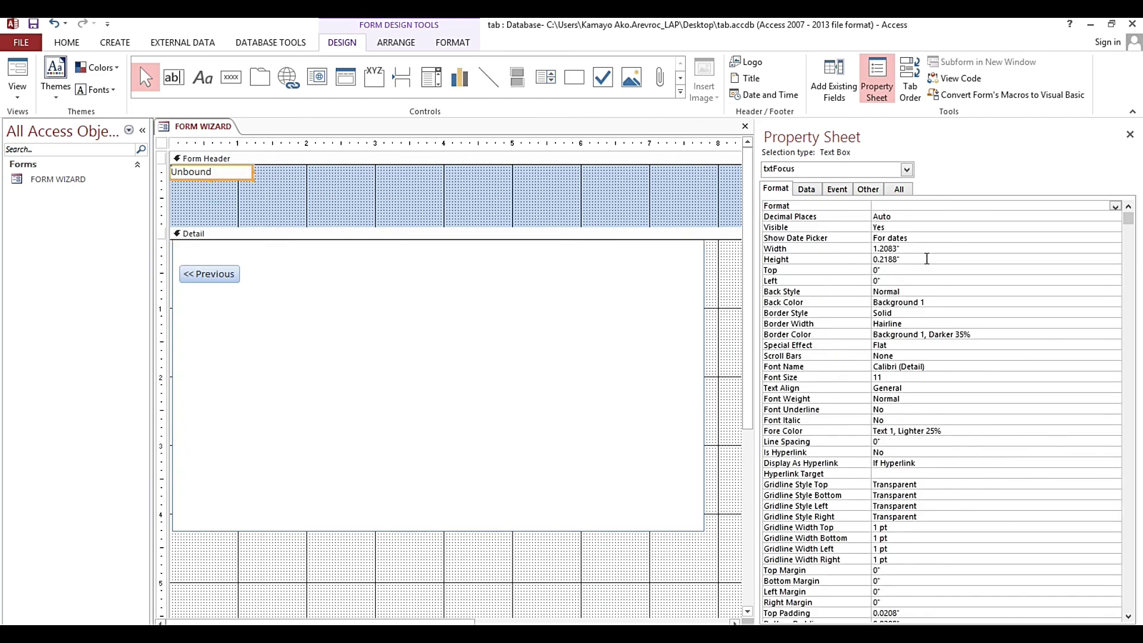
double_click(924, 251)
text(0)
key(Return)
text(0)
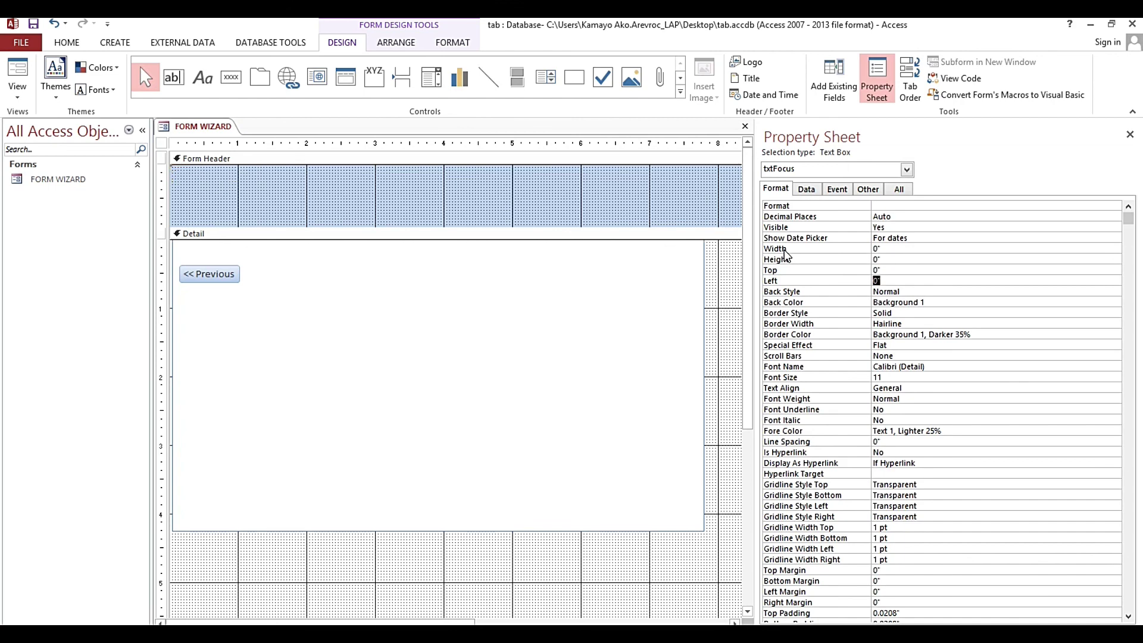
Step: Test the tabless wizard in Form View by stepping forward and back through its pages with Next and Previous
click(18, 71)
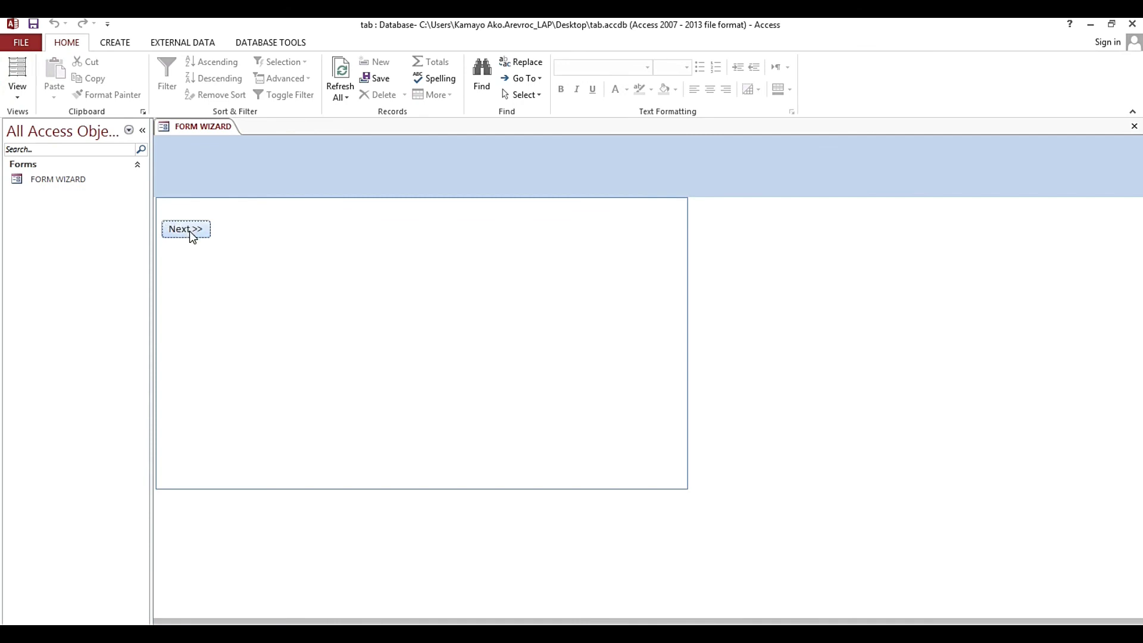
click(190, 235)
click(189, 233)
click(189, 231)
click(255, 233)
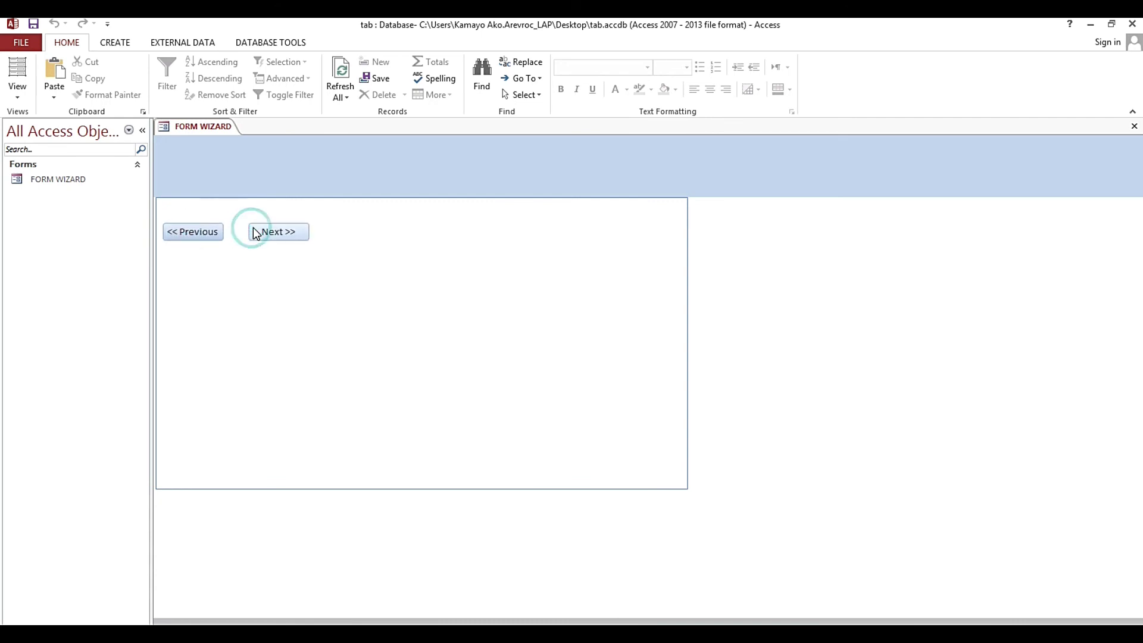
click(191, 227)
click(263, 231)
click(260, 232)
click(195, 232)
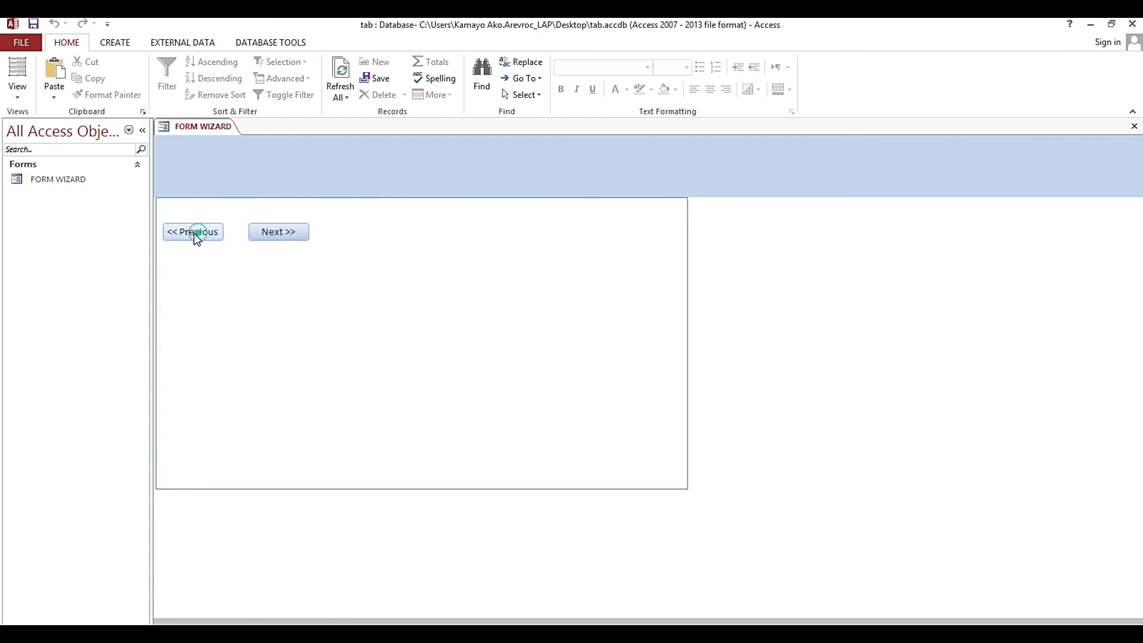
click(263, 232)
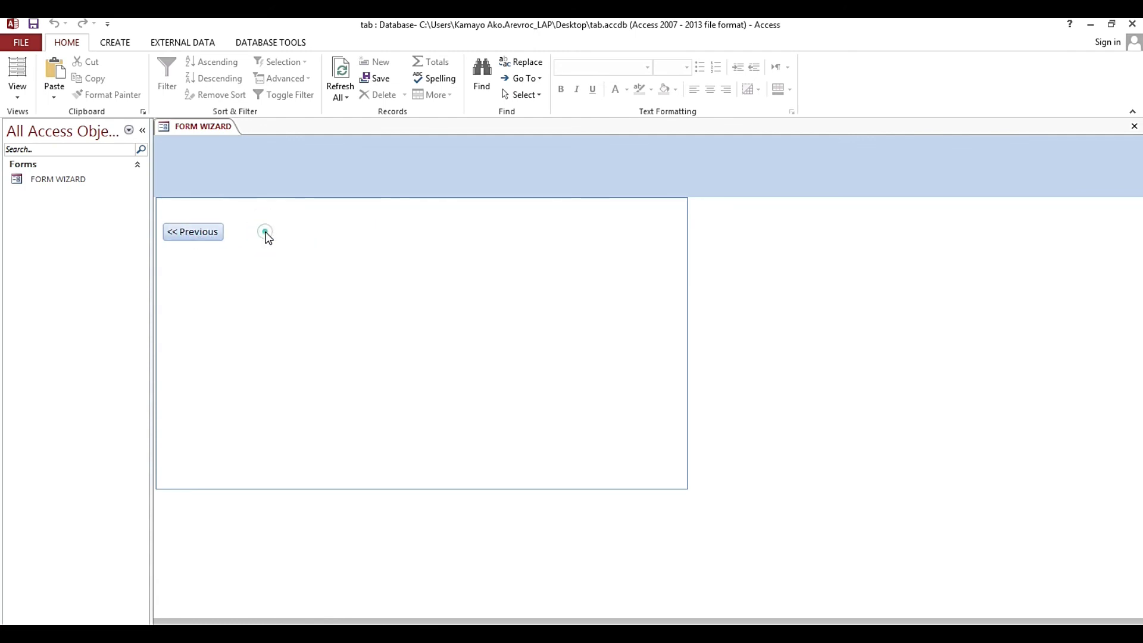
click(193, 234)
click(192, 233)
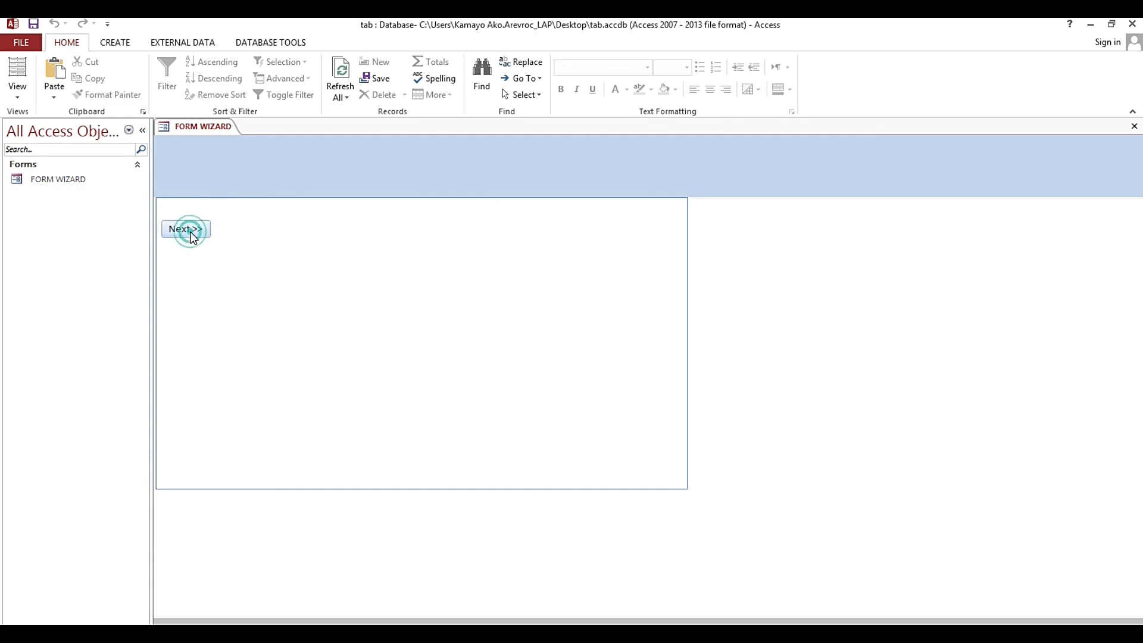